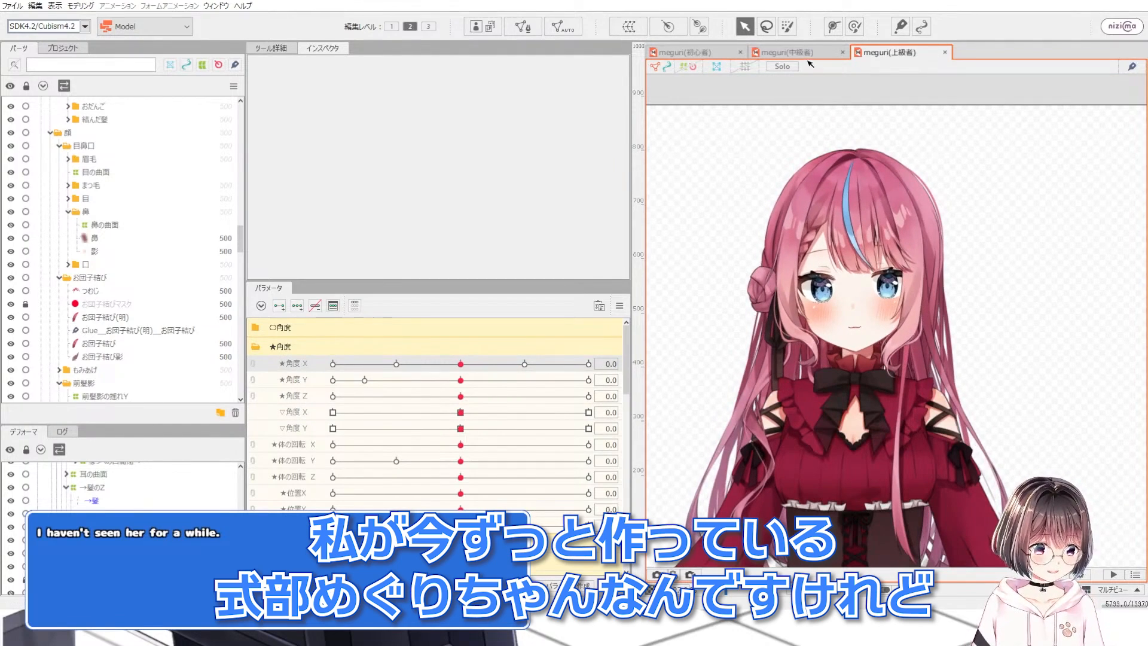
# Compare the beginner (初心者), intermediate (中級者) and advanced (上級者) versions of the meguri model
pyautogui.click(696, 52)
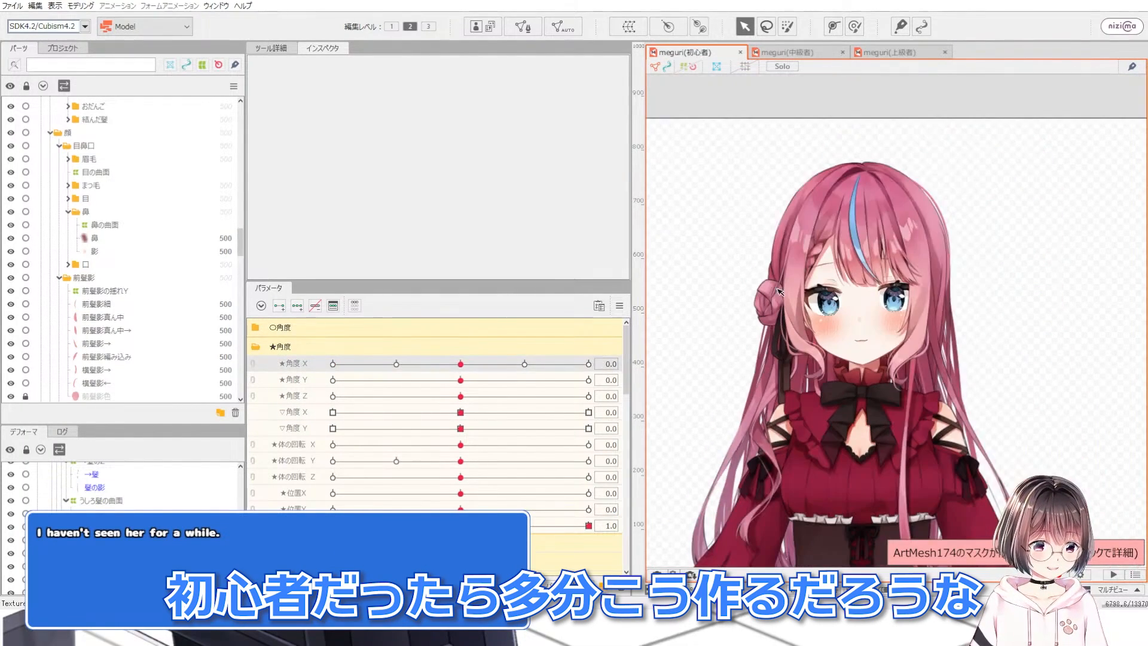
pyautogui.click(804, 52)
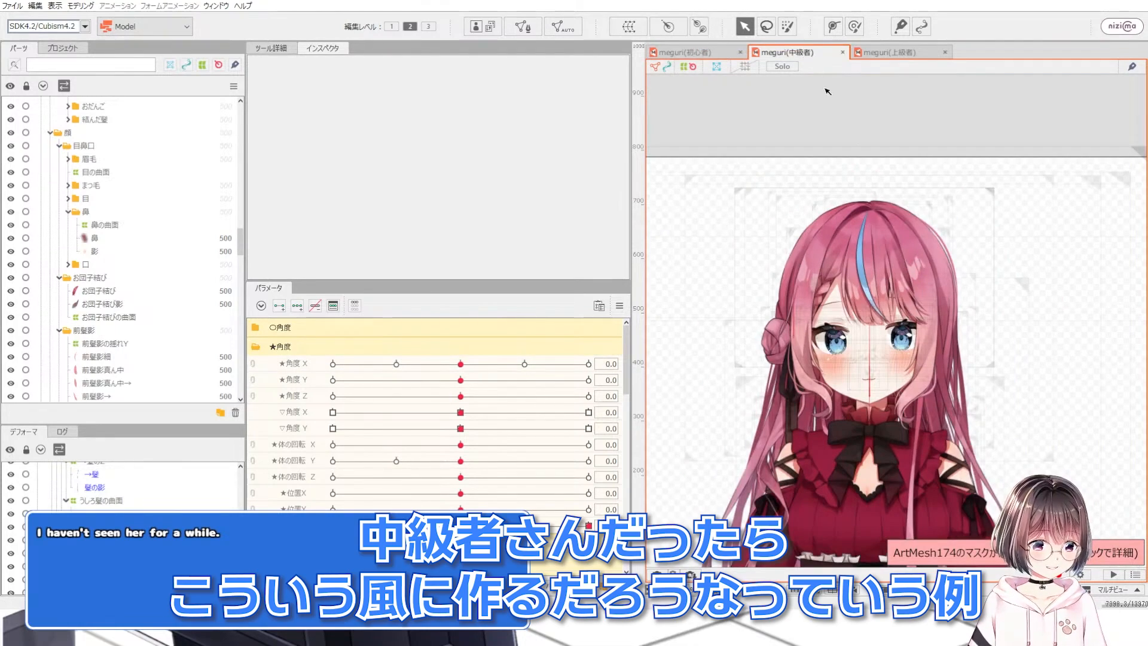
pyautogui.scroll(2, 903, 282)
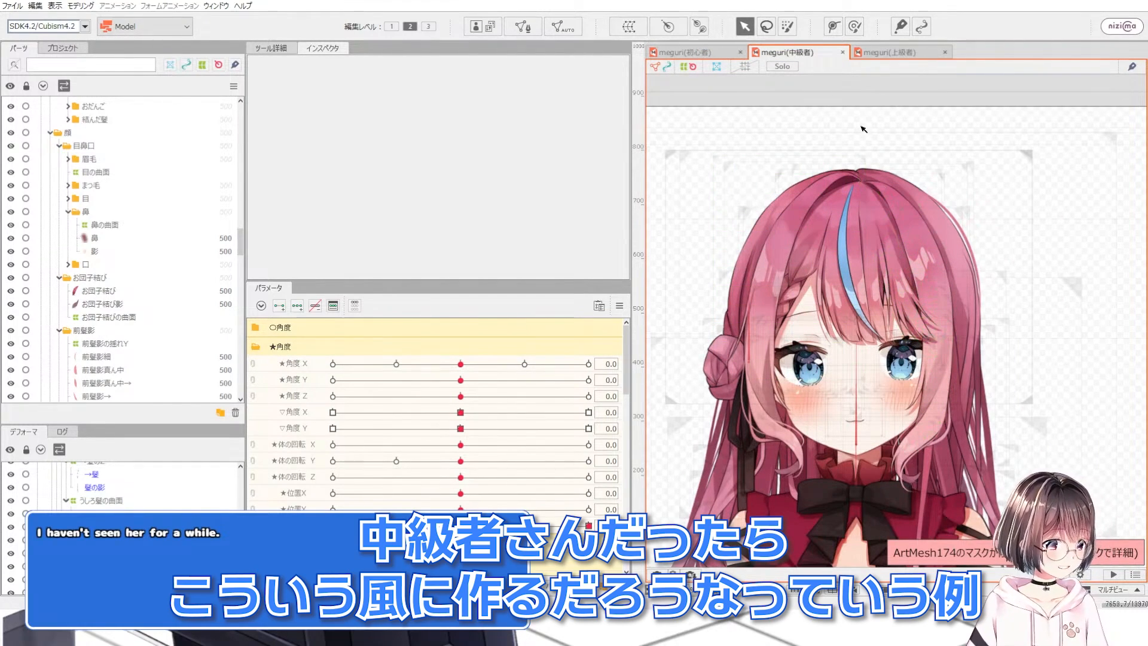
pyautogui.click(887, 54)
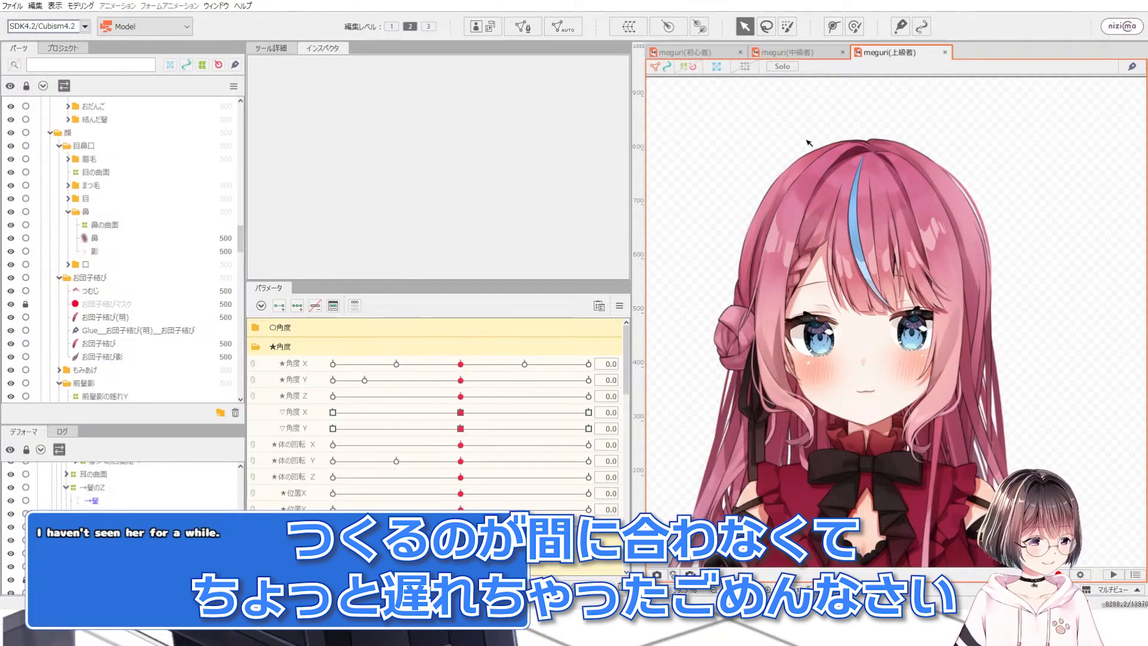
pyautogui.click(688, 52)
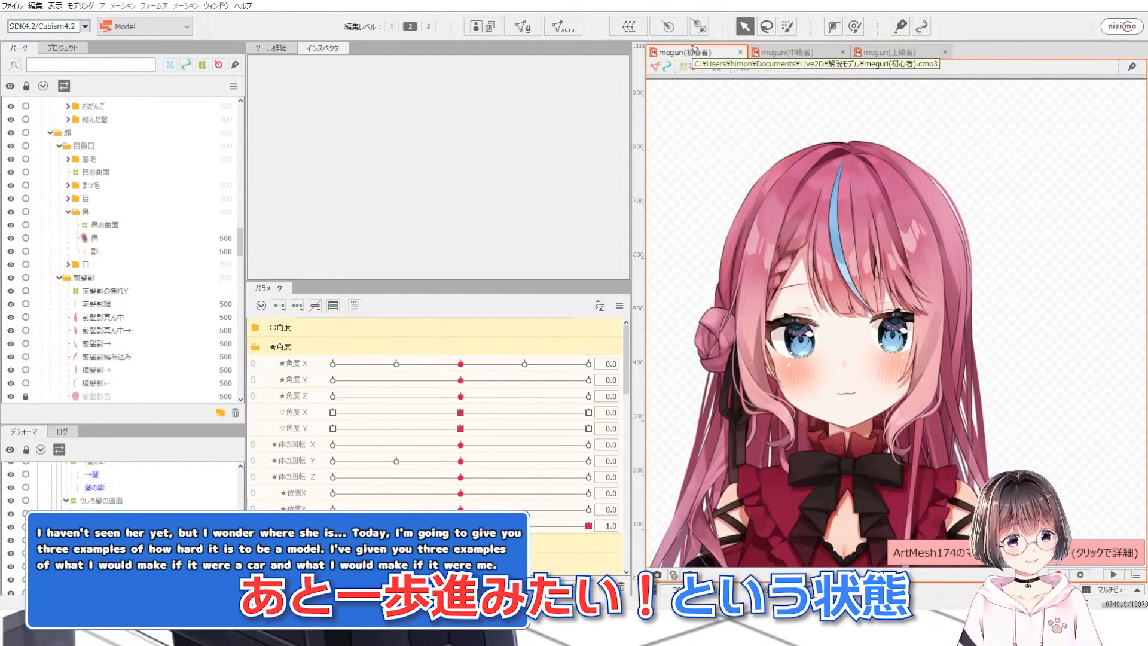
pyautogui.click(777, 51)
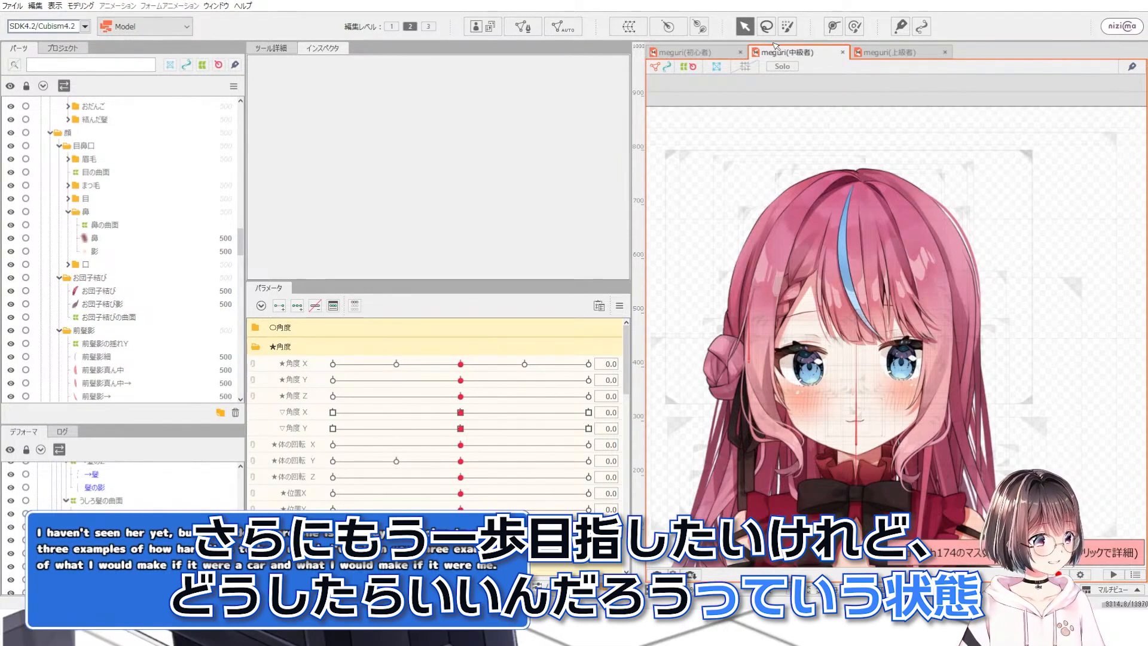
pyautogui.click(916, 54)
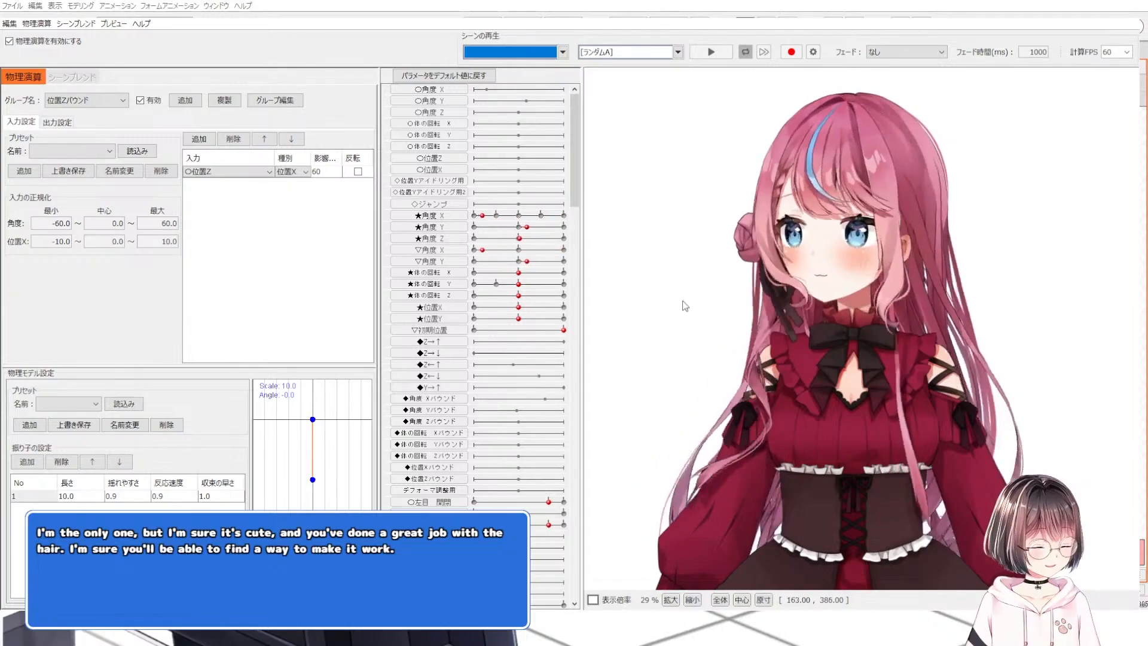
# Swing the model's head sideways and downward in the physics preview to examine how it moves
pyautogui.moveTo(1045, 296); pyautogui.dragTo(536, 282)
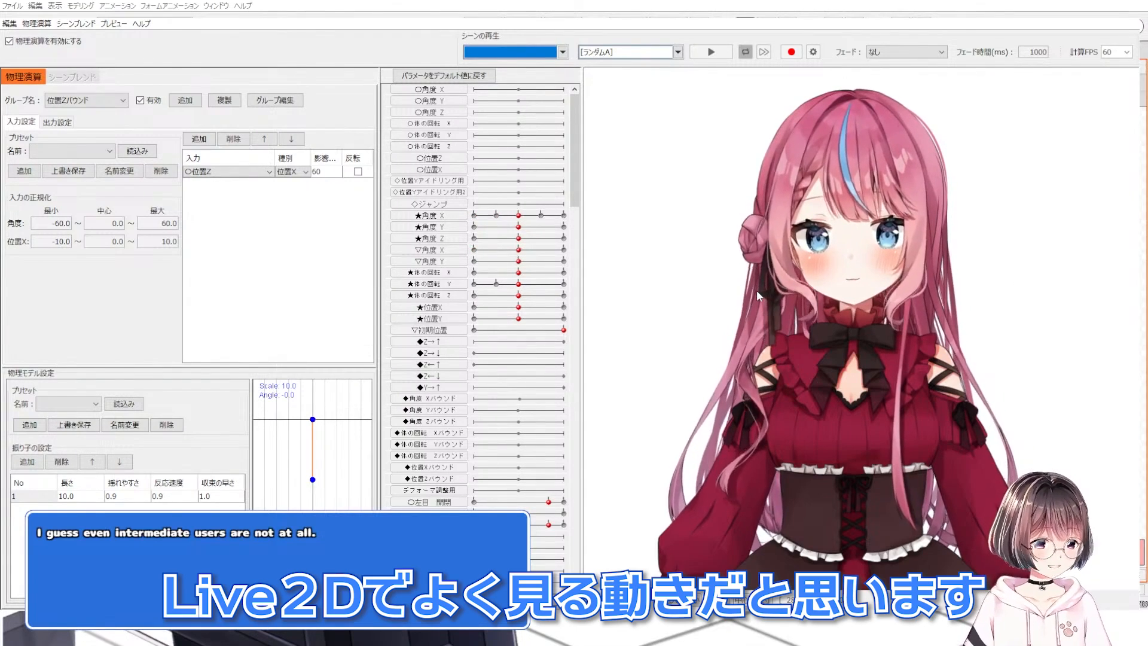
pyautogui.moveTo(756, 290); pyautogui.dragTo(771, 394)
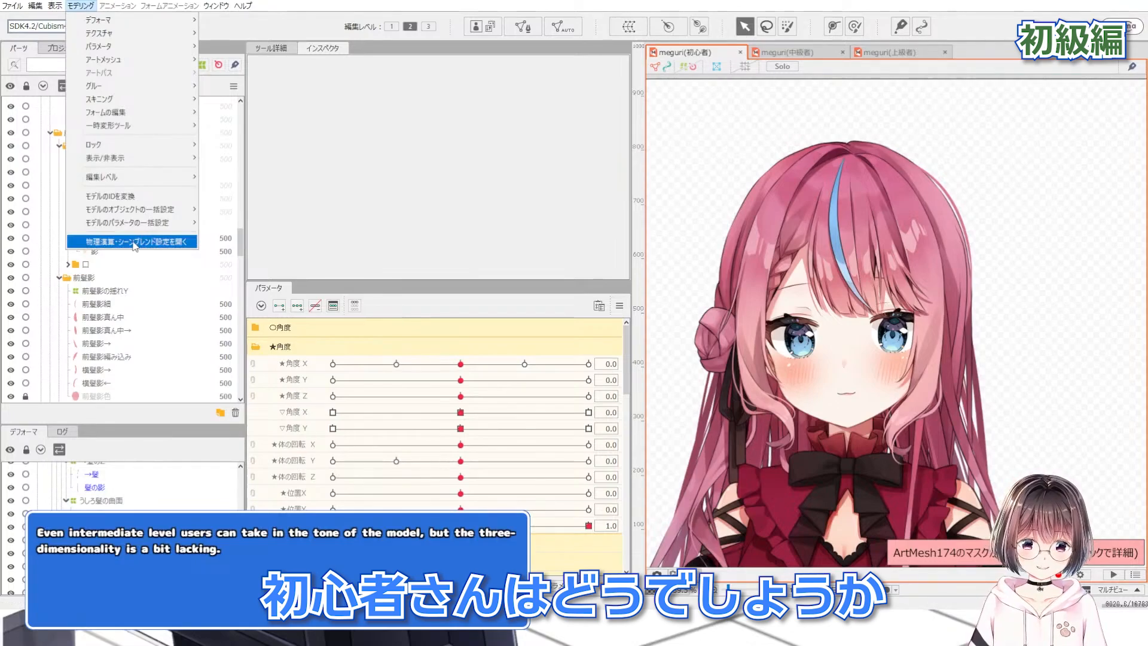
# Open the physics and scene blend settings for the beginner model and swing its head around in the preview
pyautogui.click(133, 241)
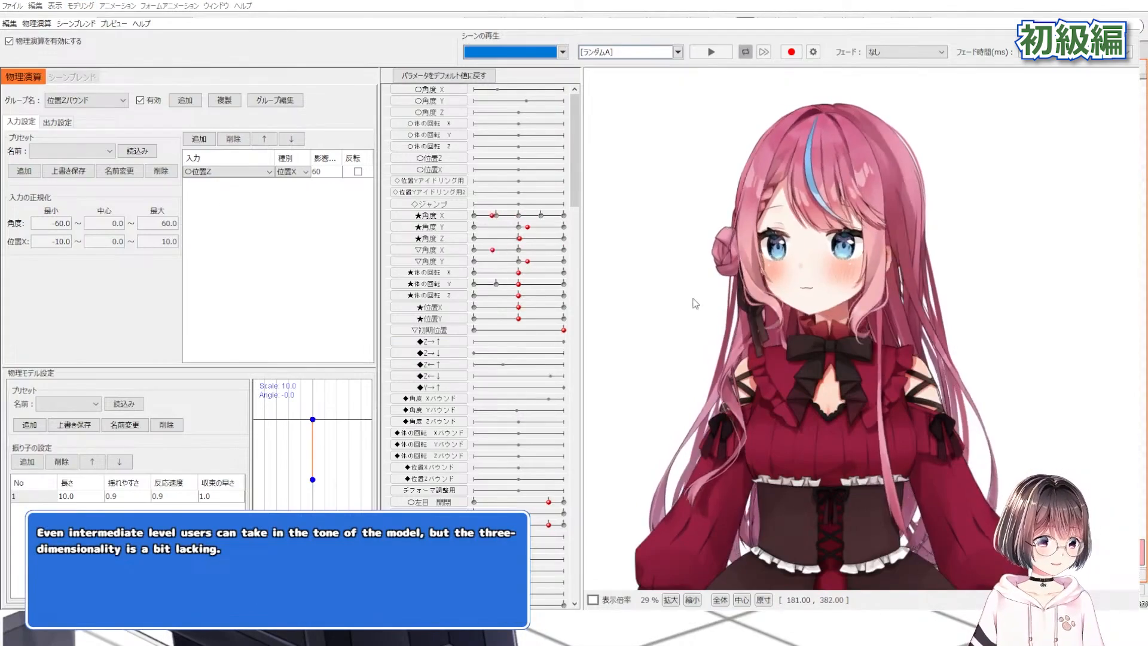
pyautogui.moveTo(971, 317); pyautogui.dragTo(812, 419)
pyautogui.moveTo(766, 508); pyautogui.dragTo(963, 329)
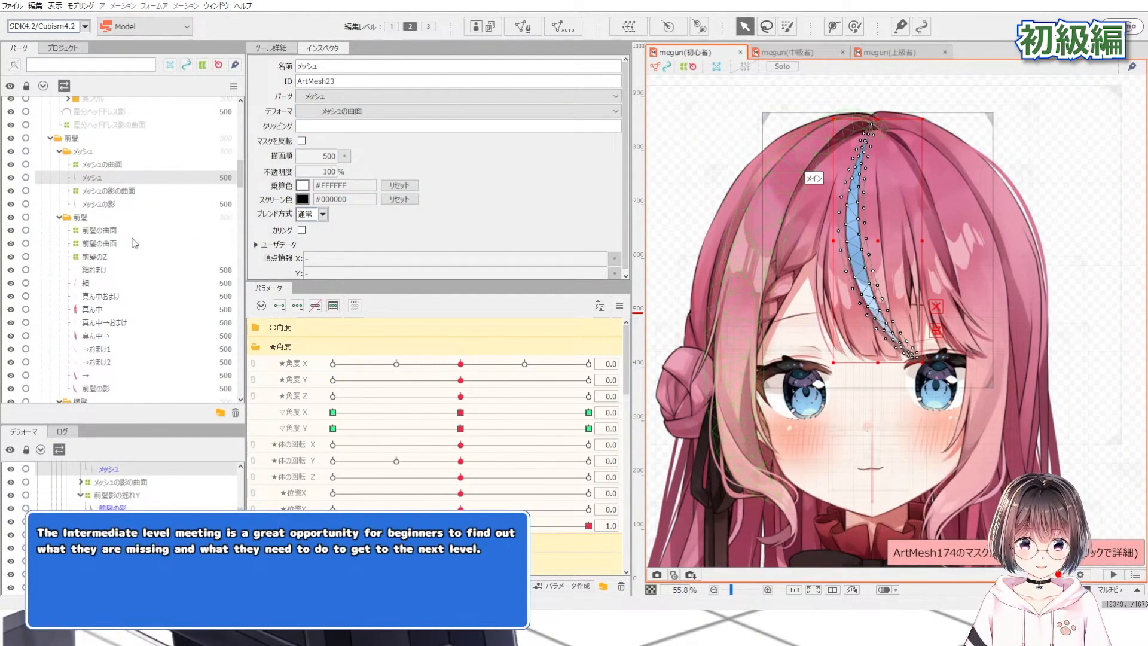
# Select the 前髪影 bangs shadow part, followed by the large 前髪の曲面 bangs warp deformer
pyautogui.click(955, 312)
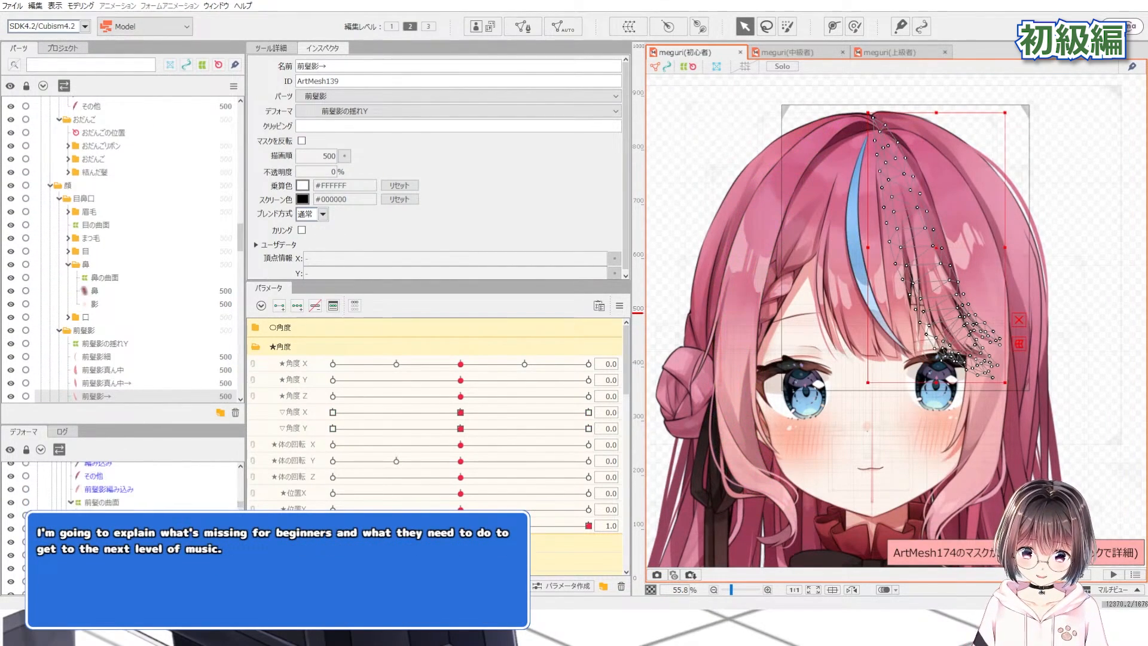
pyautogui.doubleClick(83, 330)
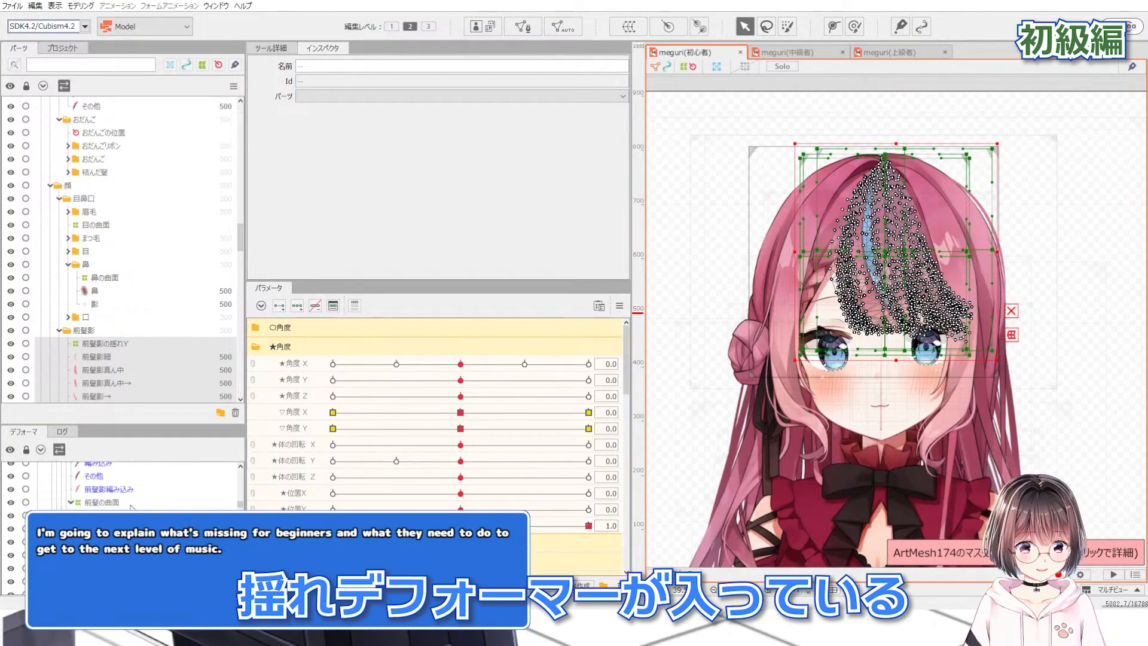
pyautogui.click(131, 506)
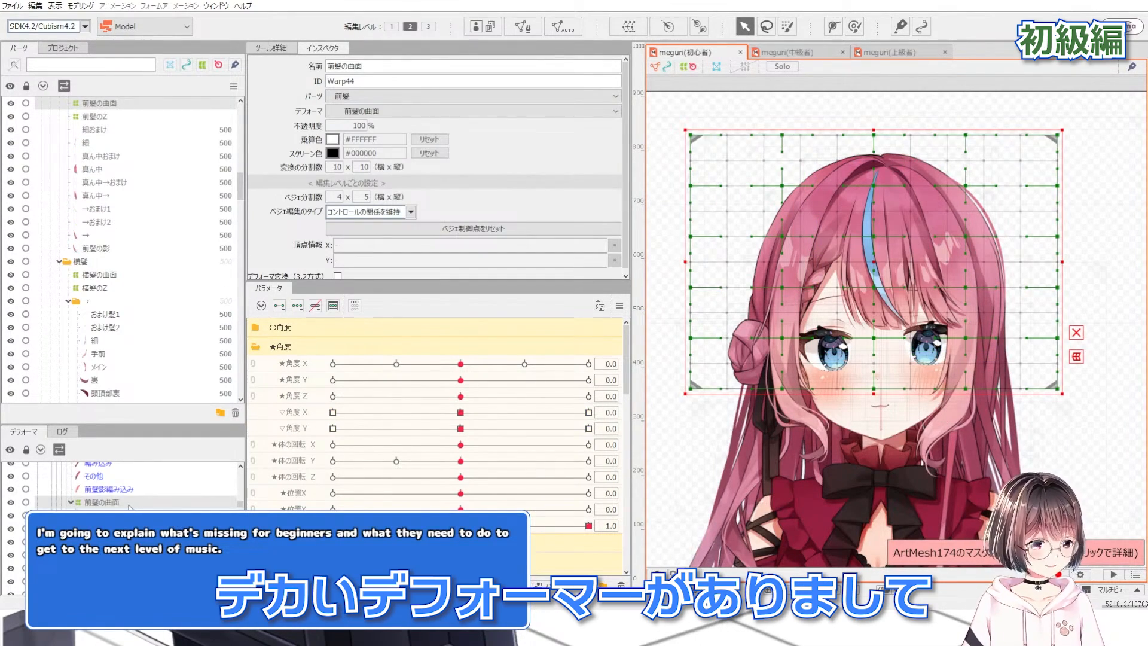
# Turn Angle X to about -22.4, select the parent 前髪の曲面 deformer under 顔のXY, and bring Angle X back near 0
pyautogui.moveTo(414, 364); pyautogui.dragTo(372, 364)
pyautogui.scroll(2, 112, 490)
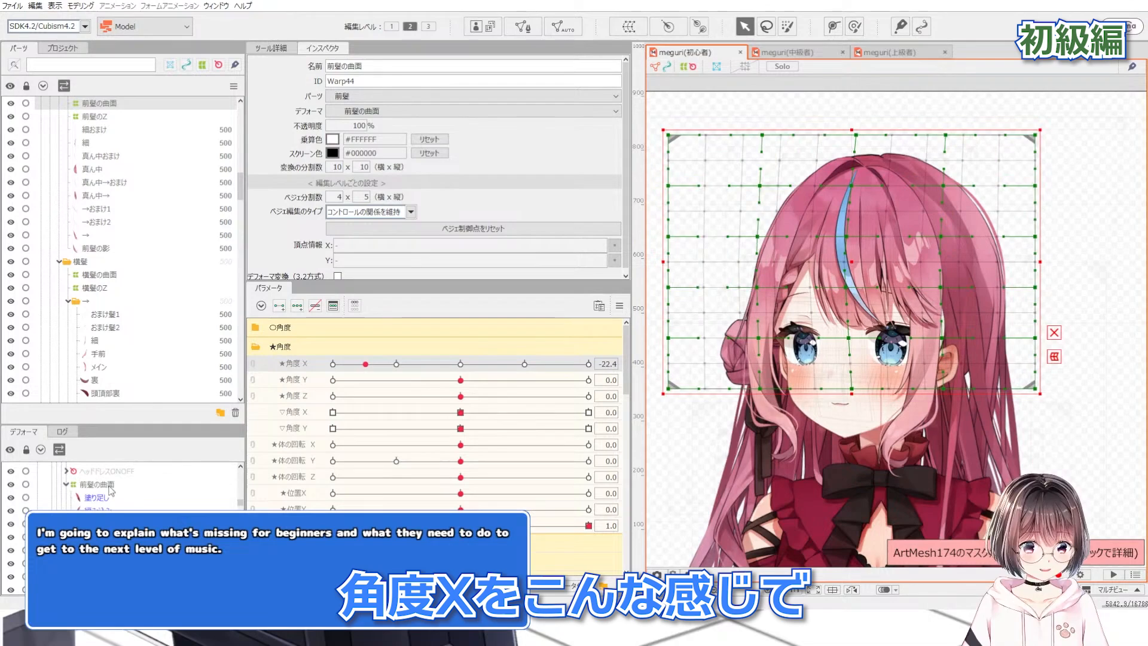
pyautogui.click(462, 364)
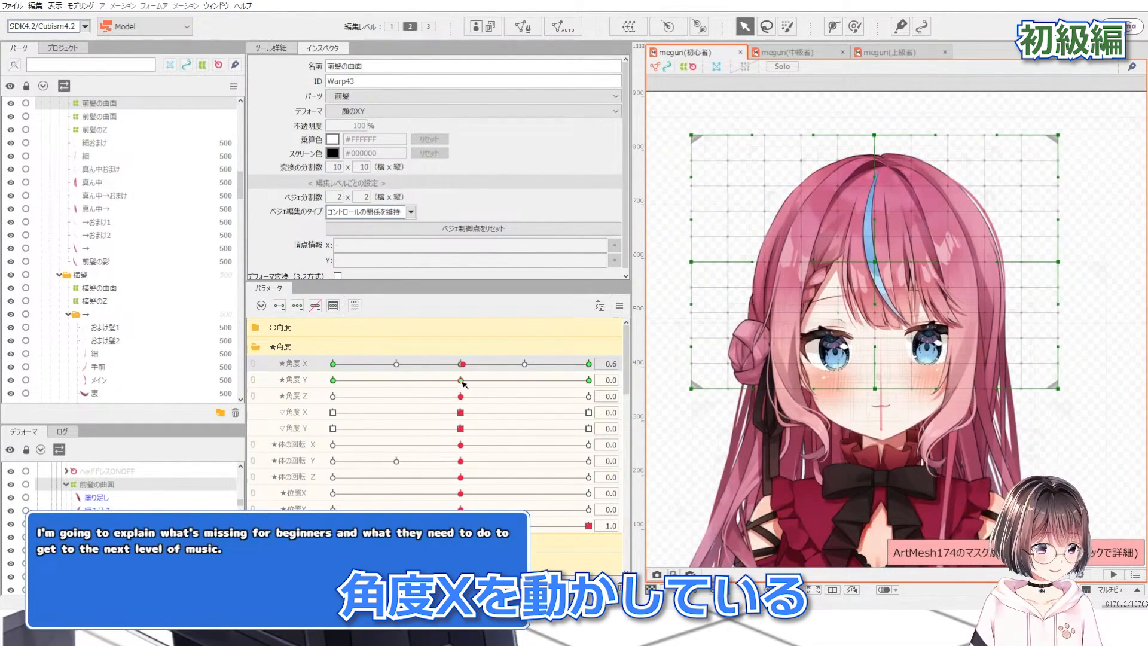
# Sweep Angle Y and Angle X through their ranges to examine the bangs deformer's movement, and return both to 0
pyautogui.moveTo(585, 380); pyautogui.dragTo(323, 384)
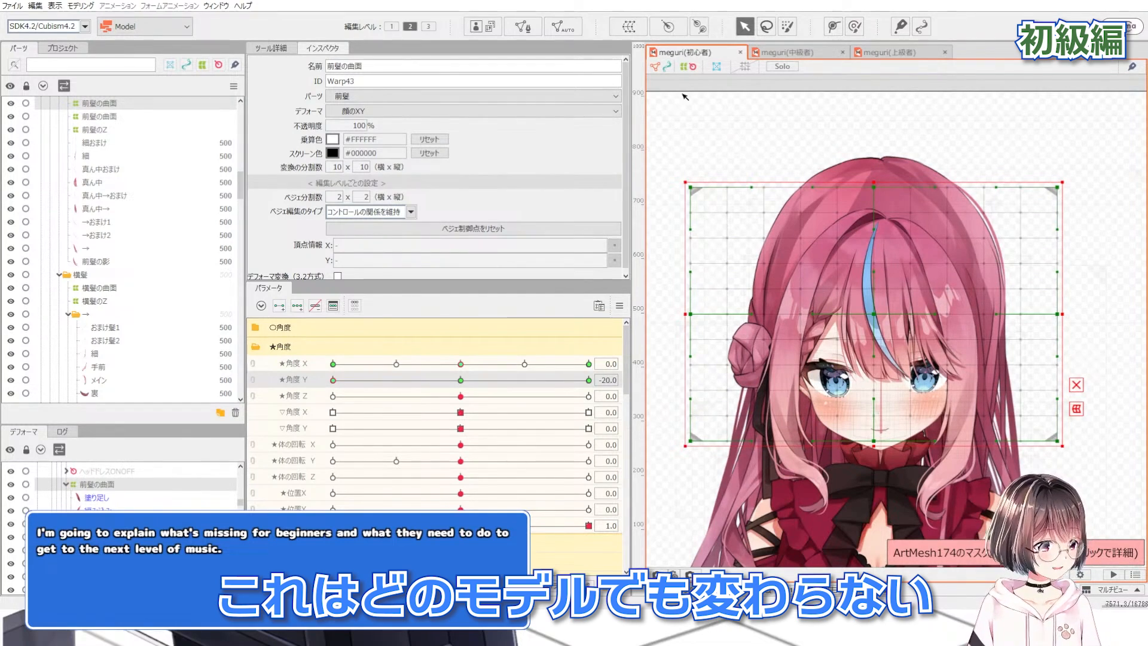
pyautogui.click(465, 381)
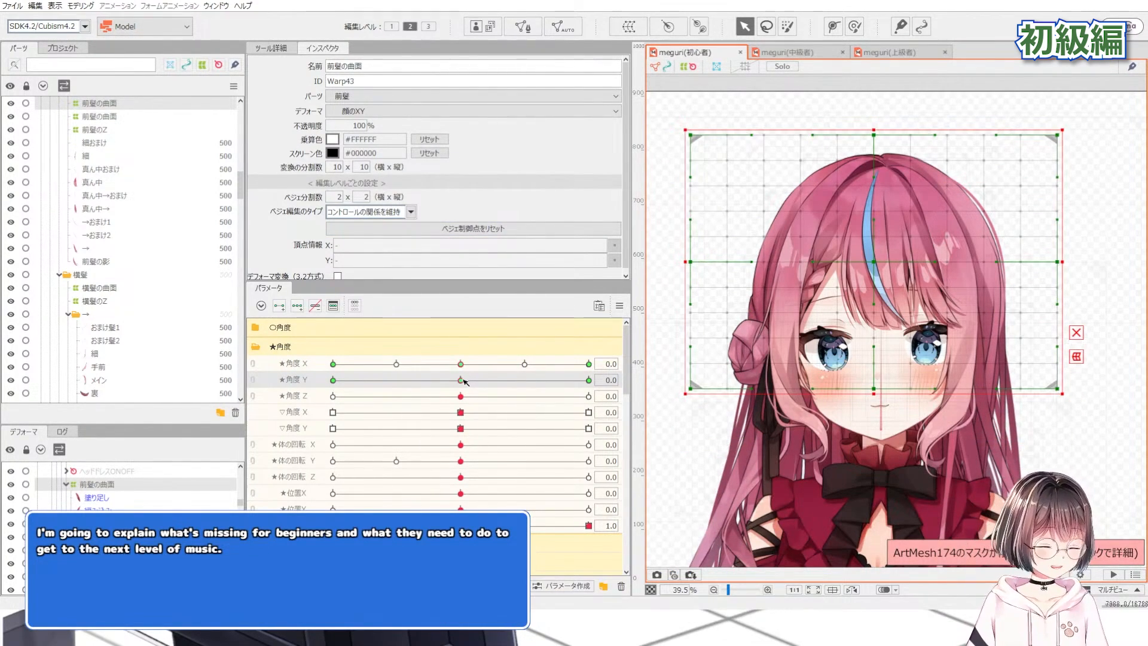
pyautogui.moveTo(462, 364); pyautogui.dragTo(614, 358)
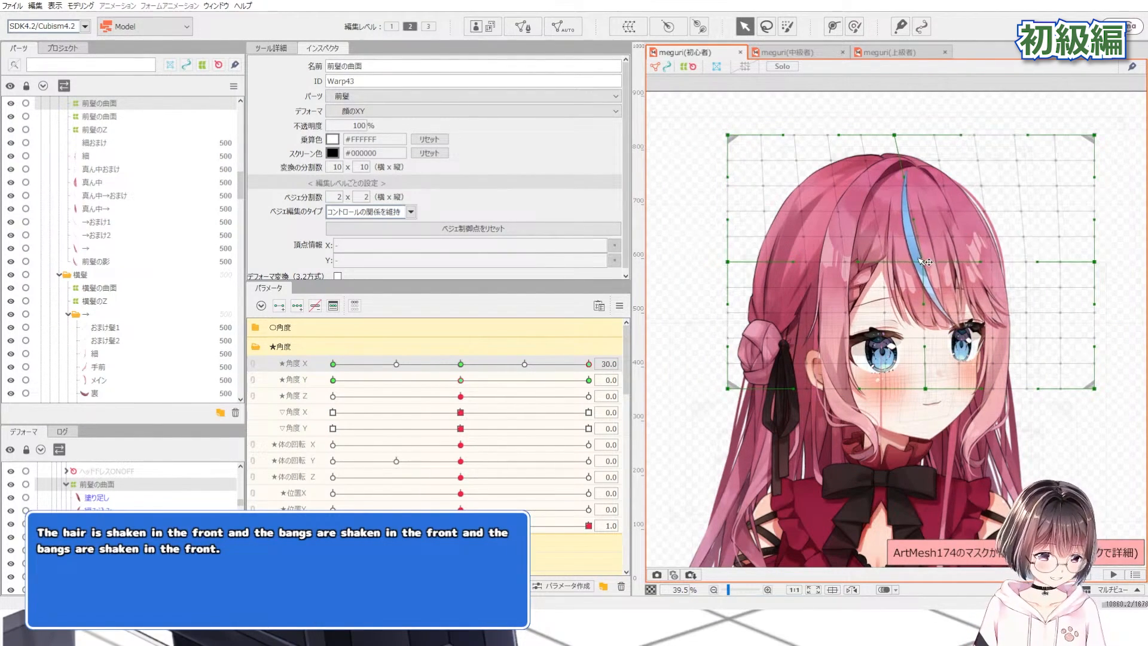
pyautogui.moveTo(536, 378); pyautogui.dragTo(268, 362)
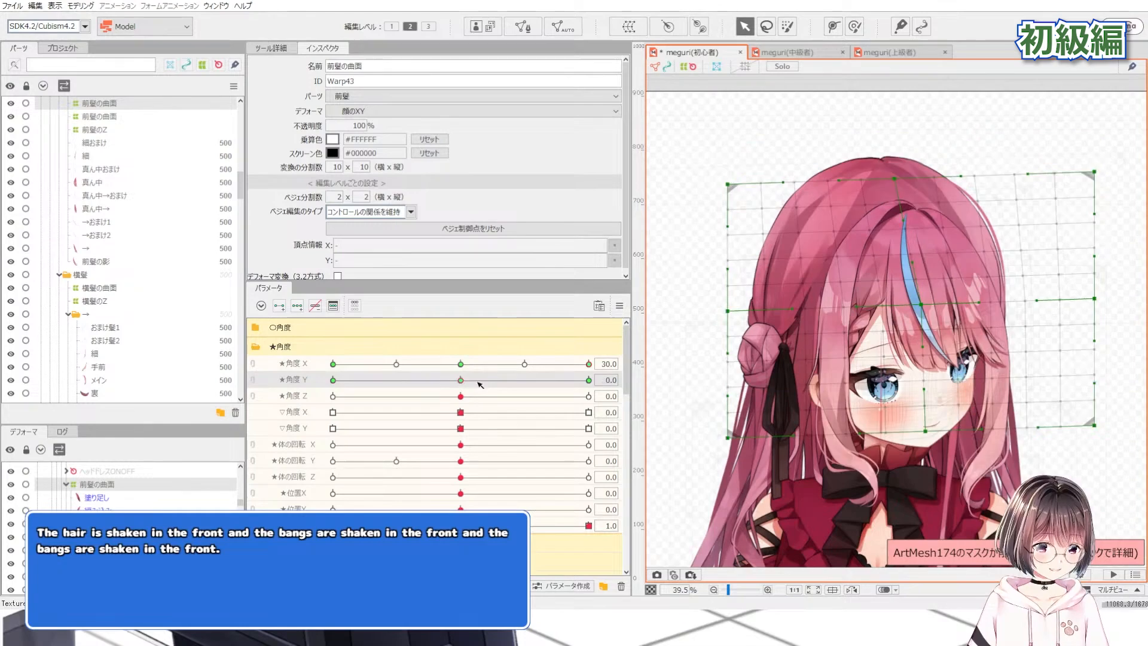
pyautogui.moveTo(479, 365); pyautogui.dragTo(292, 355)
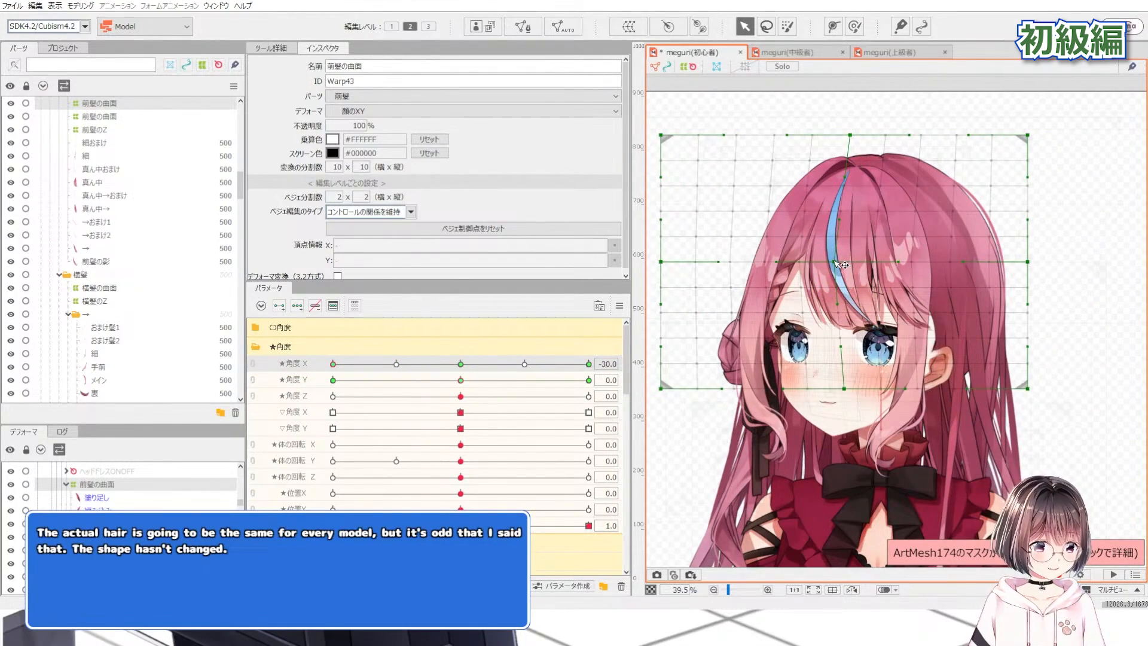
pyautogui.moveTo(460, 363)
pyautogui.mouseDown()
pyautogui.moveTo(575, 362)
pyautogui.moveTo(400, 360)
pyautogui.moveTo(589, 362)
pyautogui.moveTo(443, 362)
pyautogui.moveTo(464, 364)
pyautogui.mouseUp()
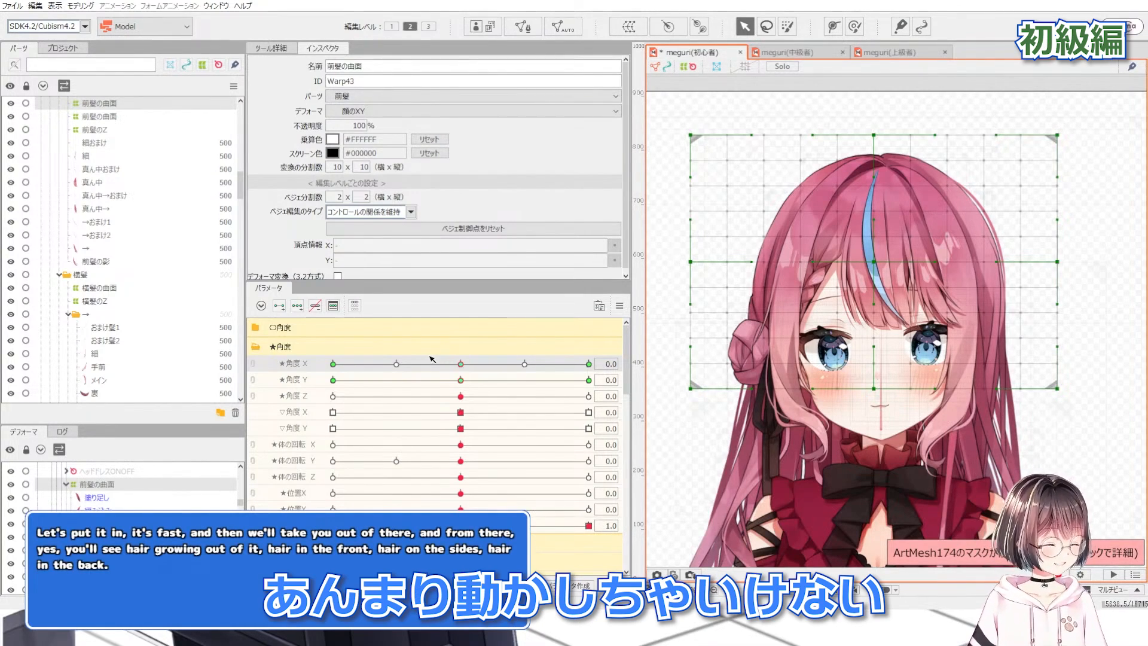
# Set Angle X to 30 to inspect the hair whorl at the crown, and sweep the angle back to 0
pyautogui.moveTo(478, 365); pyautogui.dragTo(605, 363)
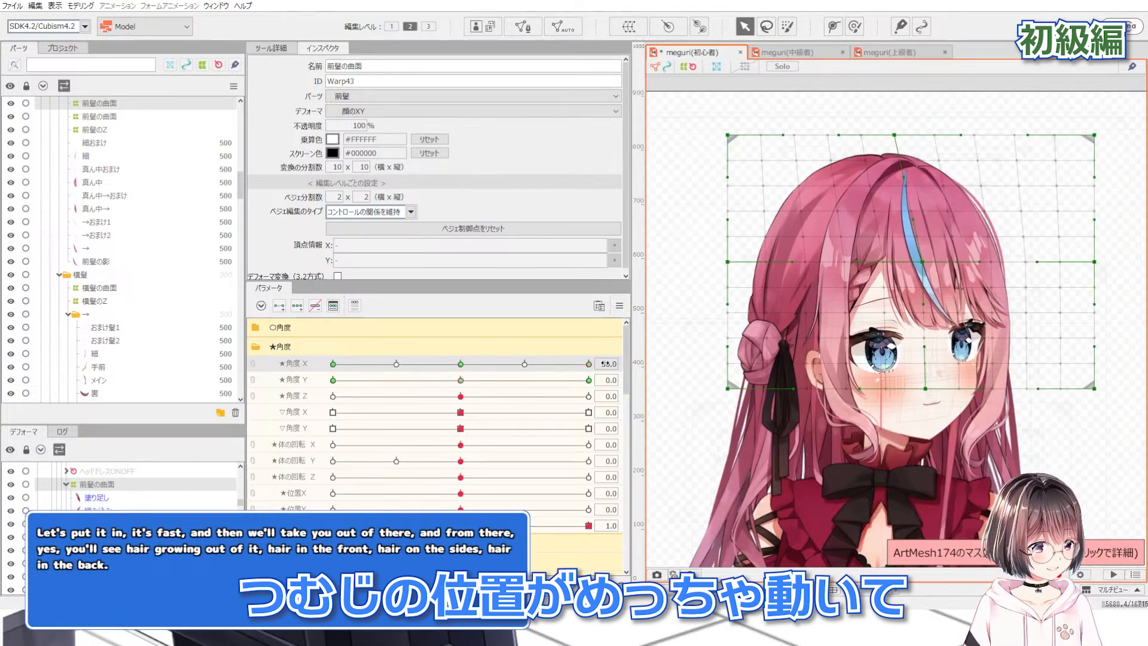
pyautogui.scroll(3, 897, 140)
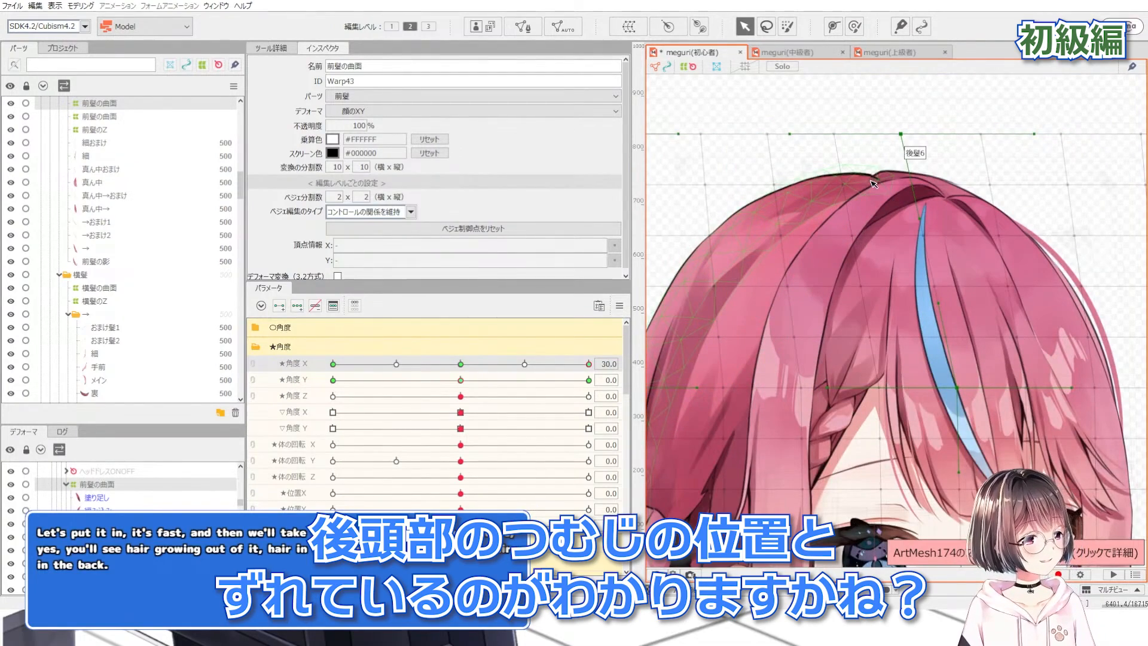
pyautogui.scroll(-2, 873, 183)
pyautogui.moveTo(462, 367); pyautogui.dragTo(384, 379)
pyautogui.moveTo(495, 380); pyautogui.dragTo(472, 367)
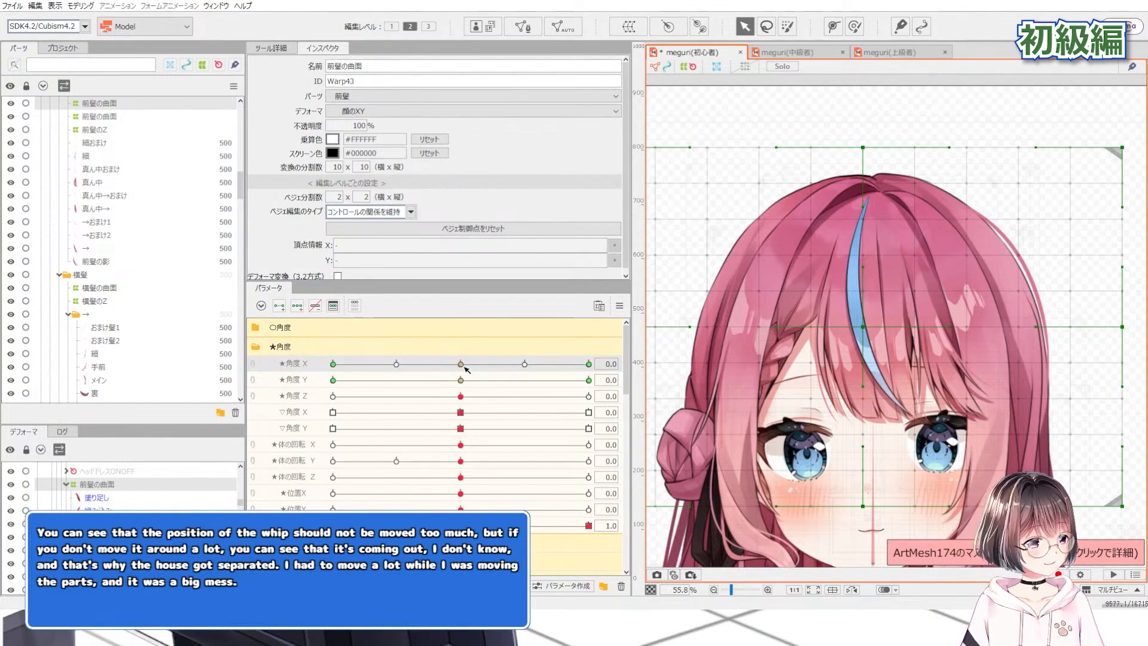
# Shift the 横髪の曲面 deformer's upper centre control point left at Angle X 30 and right at Angle X -30 to steady the whorl
pyautogui.moveTo(460, 364); pyautogui.dragTo(589, 363)
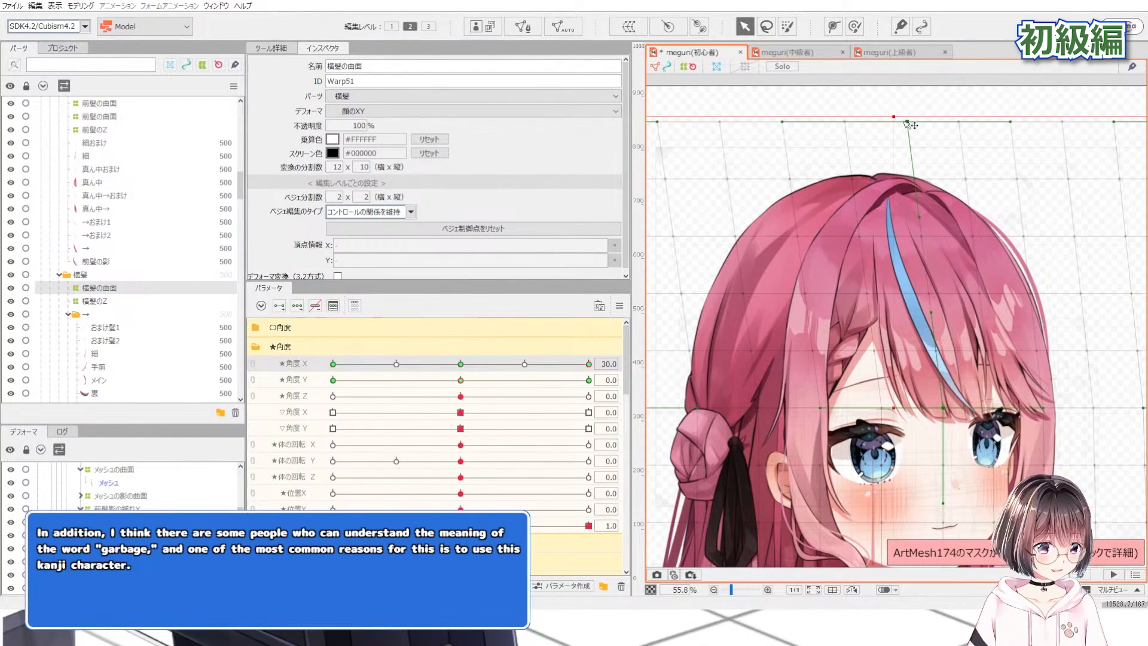
pyautogui.moveTo(903, 120); pyautogui.dragTo(871, 128)
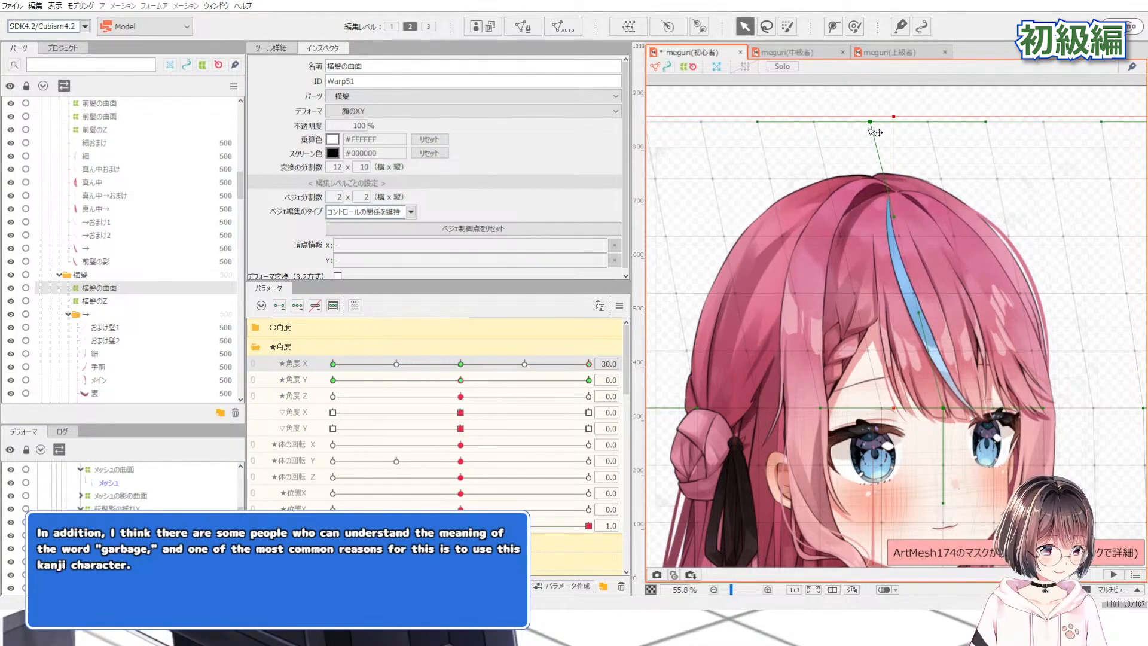
pyautogui.click(871, 231)
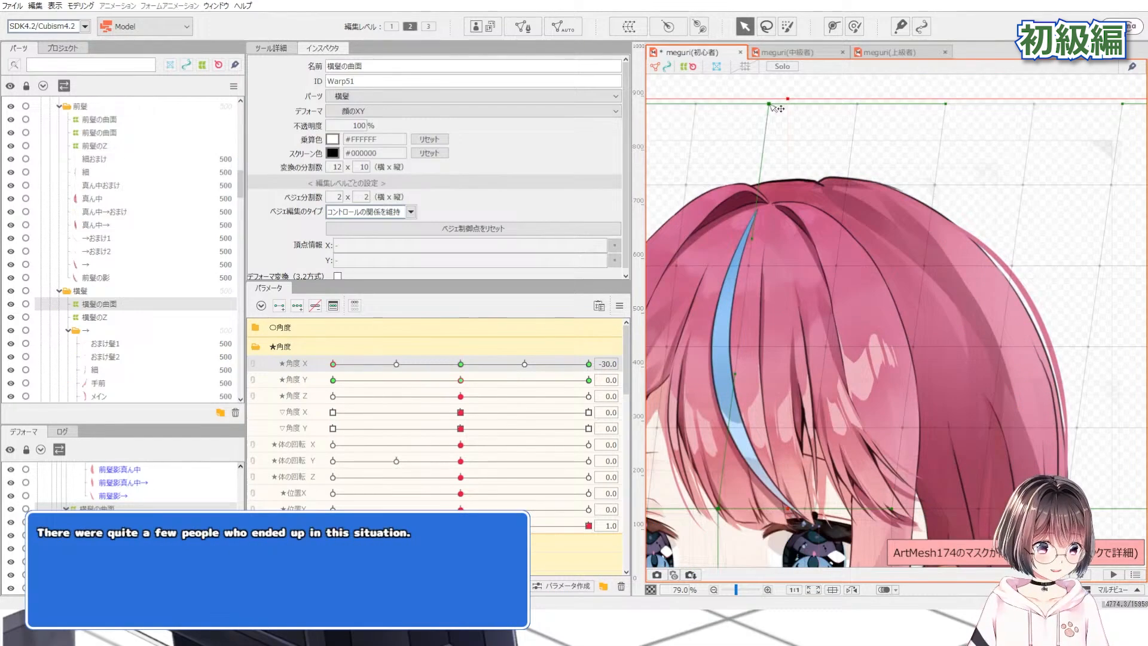
pyautogui.moveTo(824, 110); pyautogui.dragTo(832, 110)
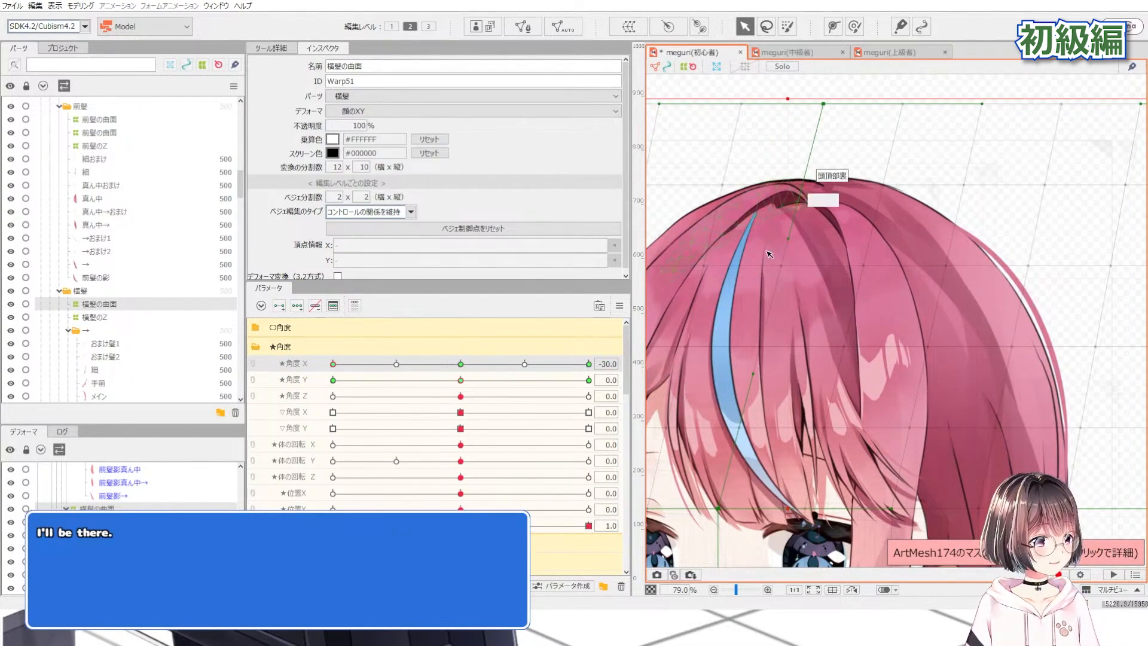
pyautogui.click(794, 241)
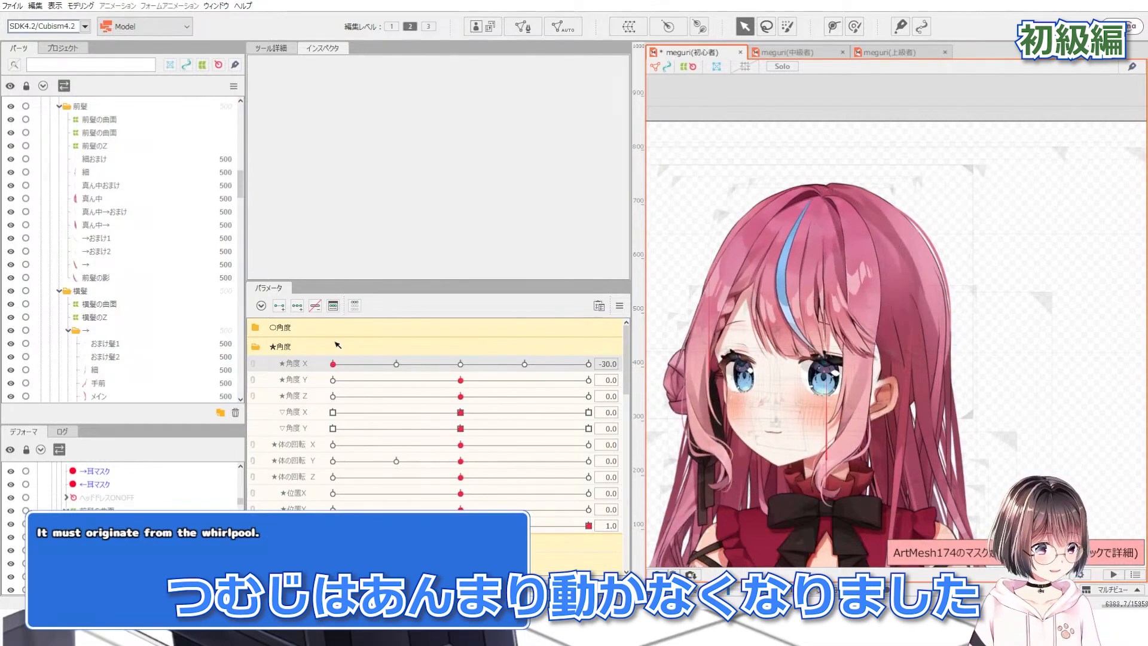
# Turn Angle X to 30 and inspect the far side of the face outline up close
pyautogui.moveTo(610, 322); pyautogui.dragTo(632, 384)
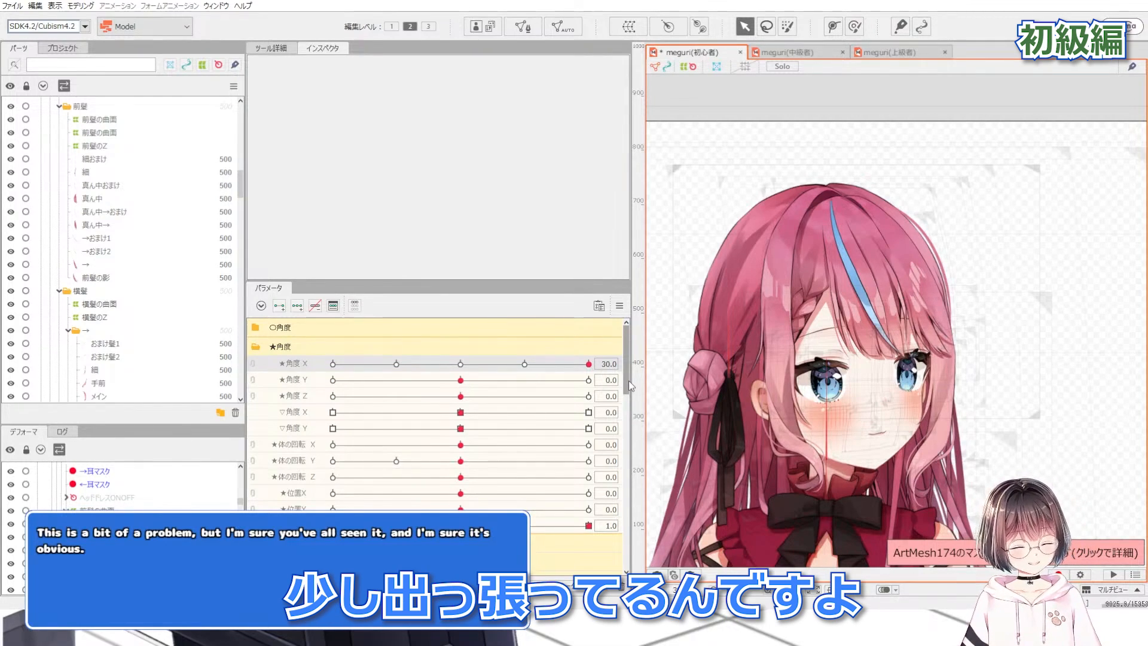
pyautogui.scroll(5, 890, 388)
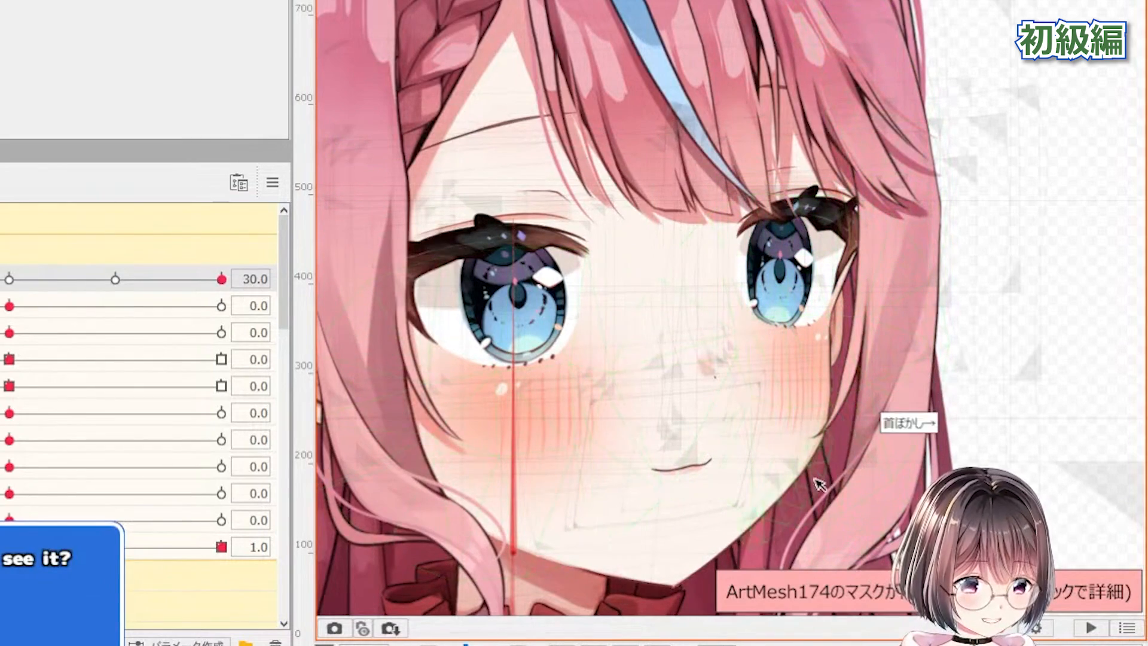
pyautogui.scroll(-2, 693, 460)
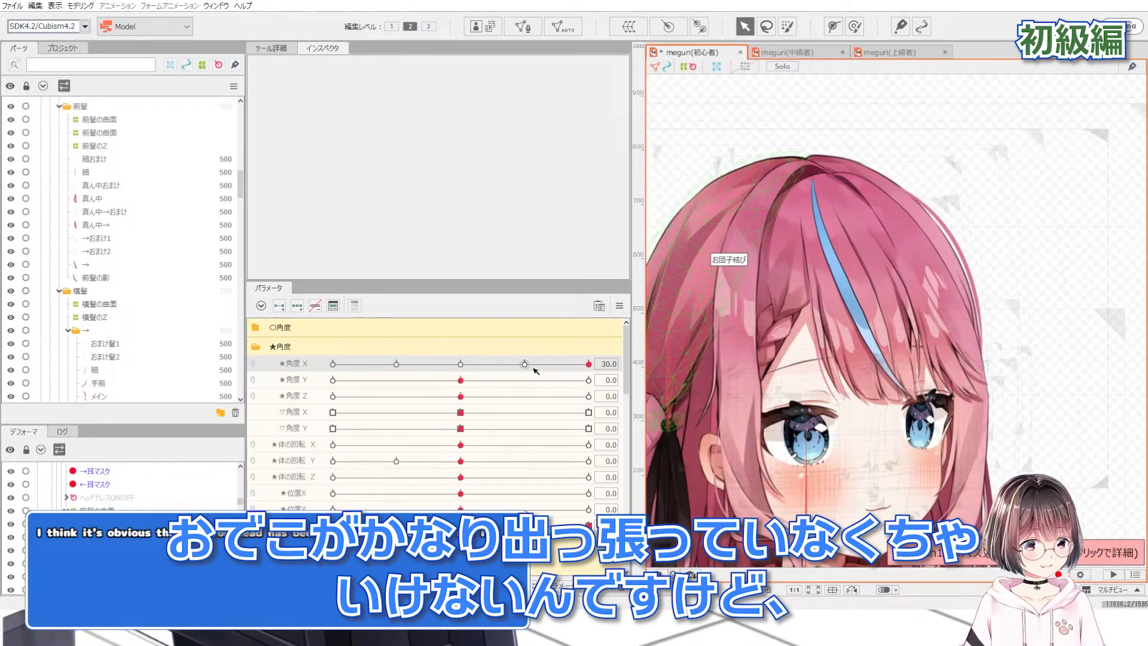
# Sweep Angle X to -30 and back to 30 to examine the forehead and bangs volume
pyautogui.moveTo(533, 364); pyautogui.dragTo(332, 364)
pyautogui.scroll(-2, 840, 257)
pyautogui.scroll(3, 696, 253)
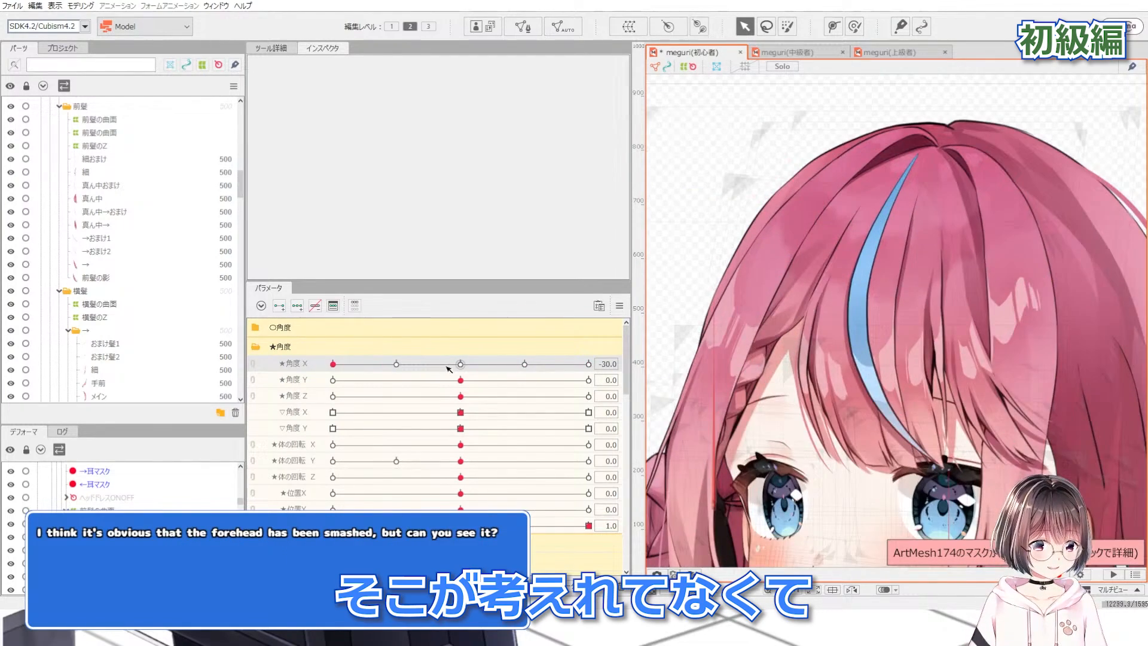
pyautogui.moveTo(452, 364); pyautogui.dragTo(588, 365)
pyautogui.scroll(-2, 691, 350)
pyautogui.scroll(3, 978, 274)
pyautogui.scroll(-2, 977, 274)
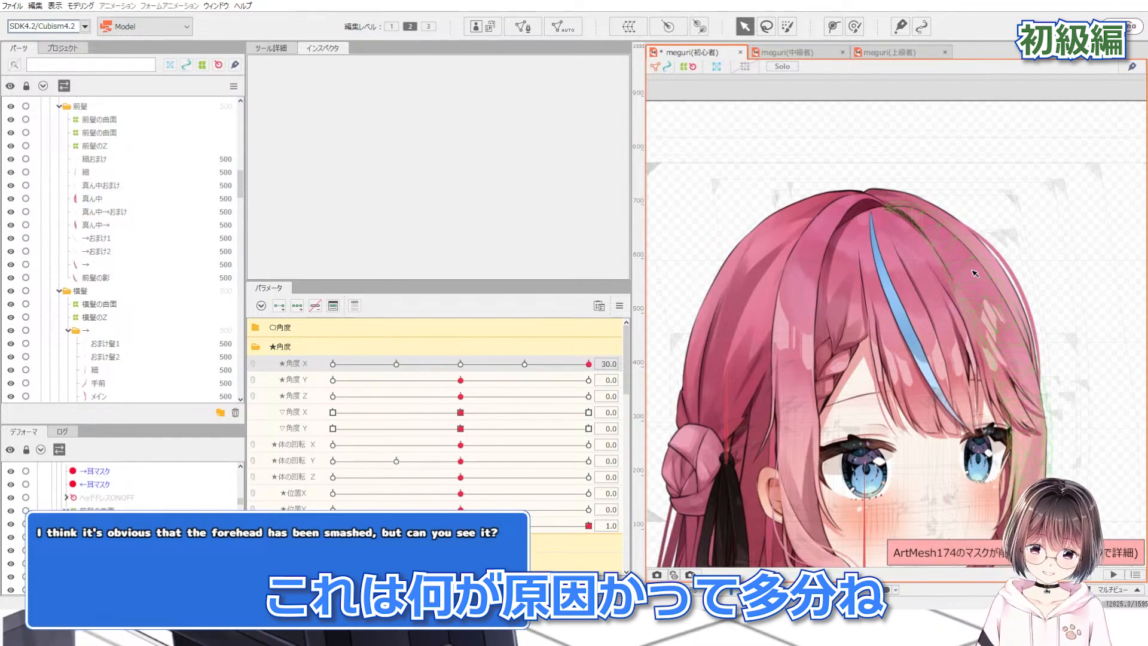
# Select the 横髪の曲面 deformer behind the side hair and nudge its top centre control point left at Angle X 30
pyautogui.click(975, 273)
pyautogui.scroll(2, 101, 550)
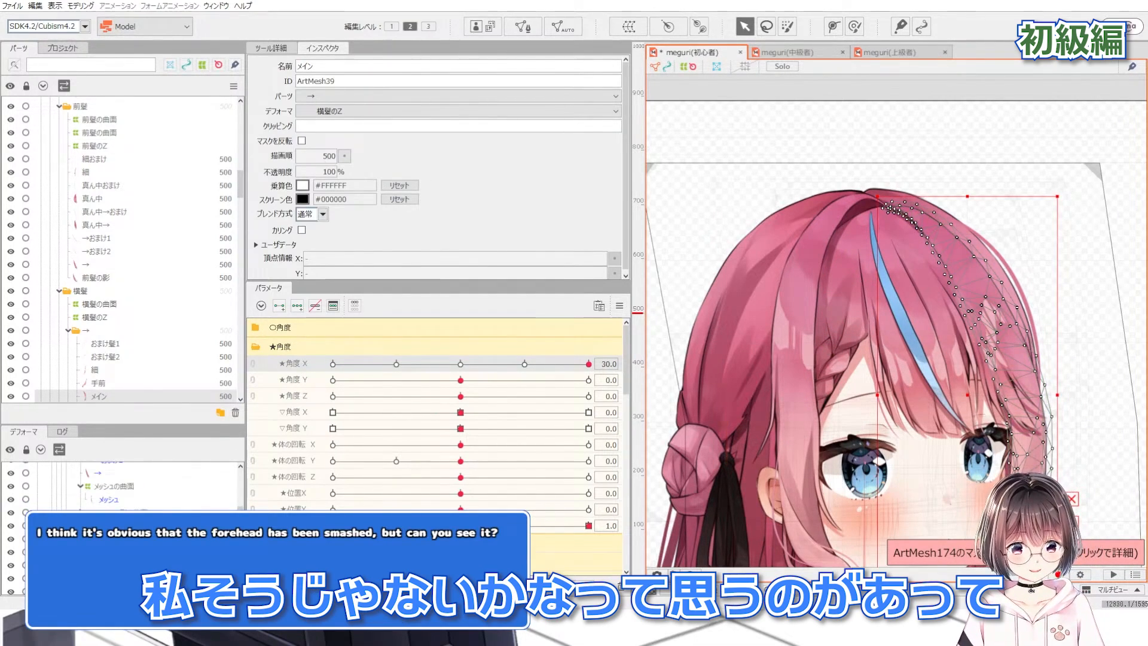
pyautogui.click(98, 556)
pyautogui.scroll(-3, 744, 237)
pyautogui.moveTo(908, 205); pyautogui.dragTo(952, 186)
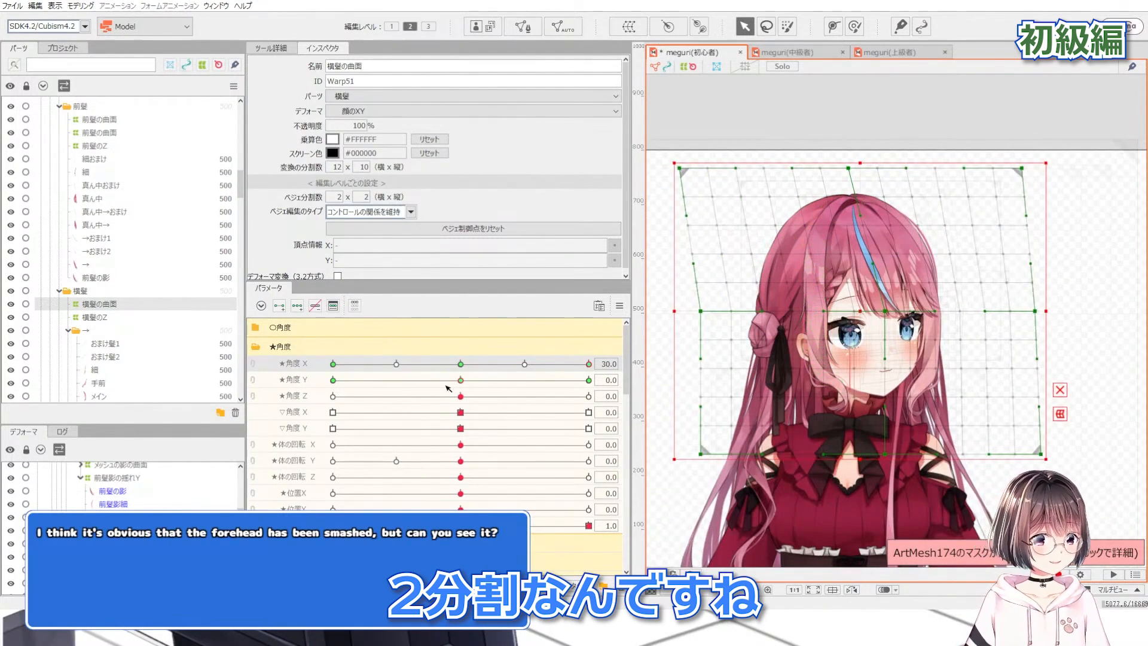
pyautogui.scroll(3, 845, 184)
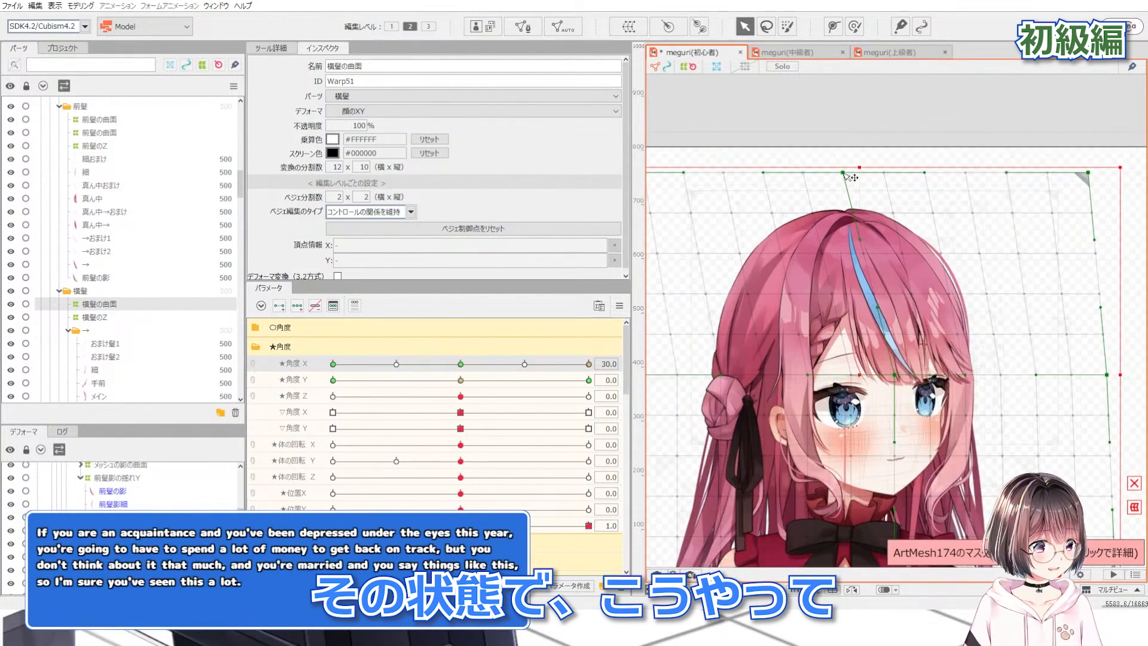
pyautogui.moveTo(843, 172); pyautogui.dragTo(838, 172)
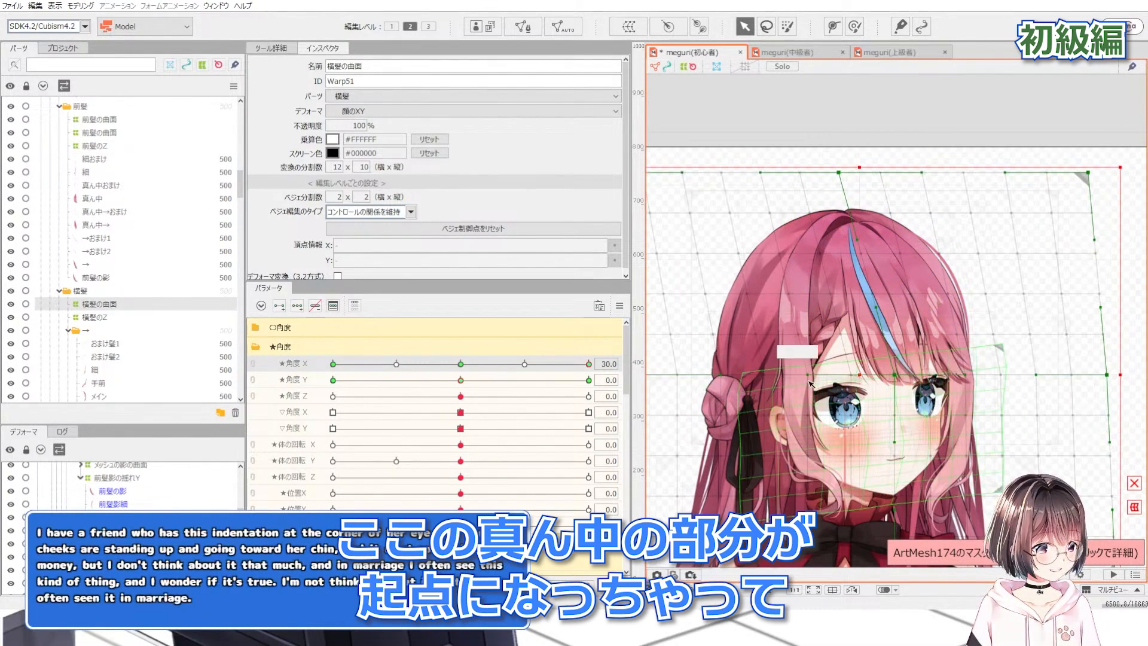
# Bend the centre line of the 横髪の曲面 deformer at Angle X 30, pulling its Bezier handles right and its top point further left
pyautogui.scroll(1, 933, 358)
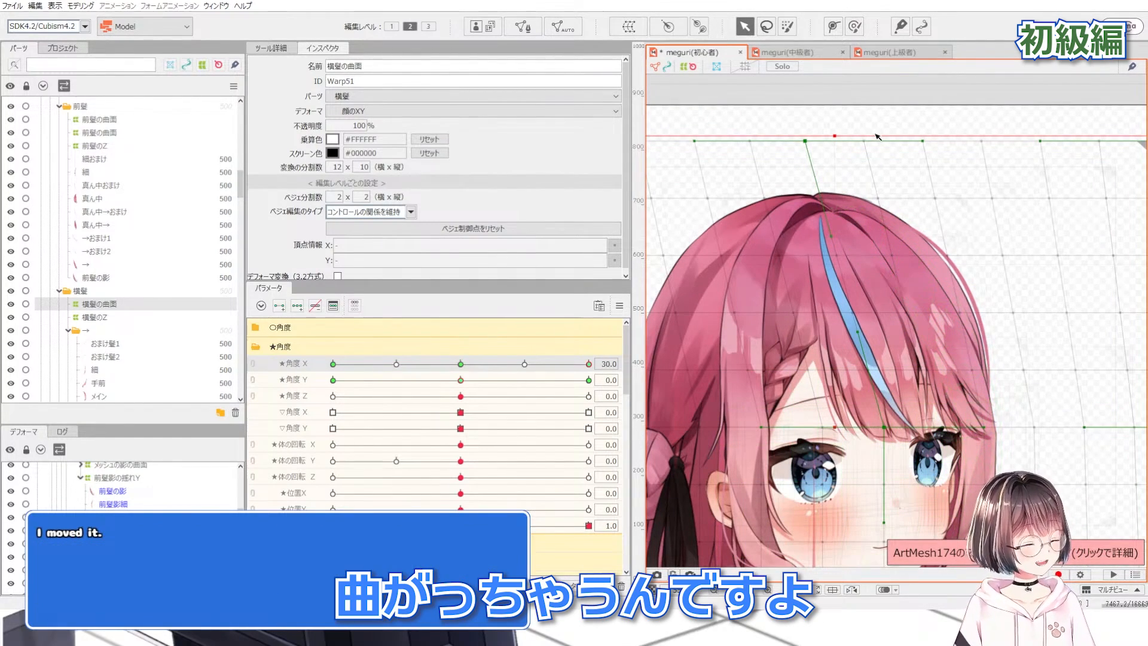
pyautogui.scroll(-3, 875, 138)
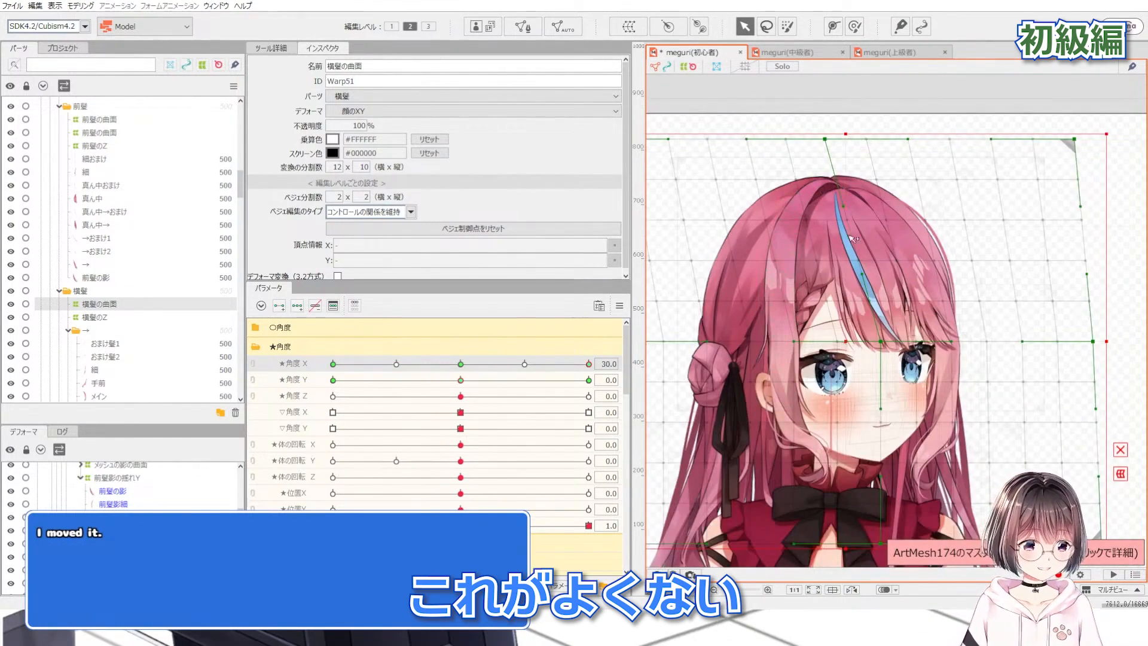
pyautogui.moveTo(816, 238); pyautogui.dragTo(837, 243)
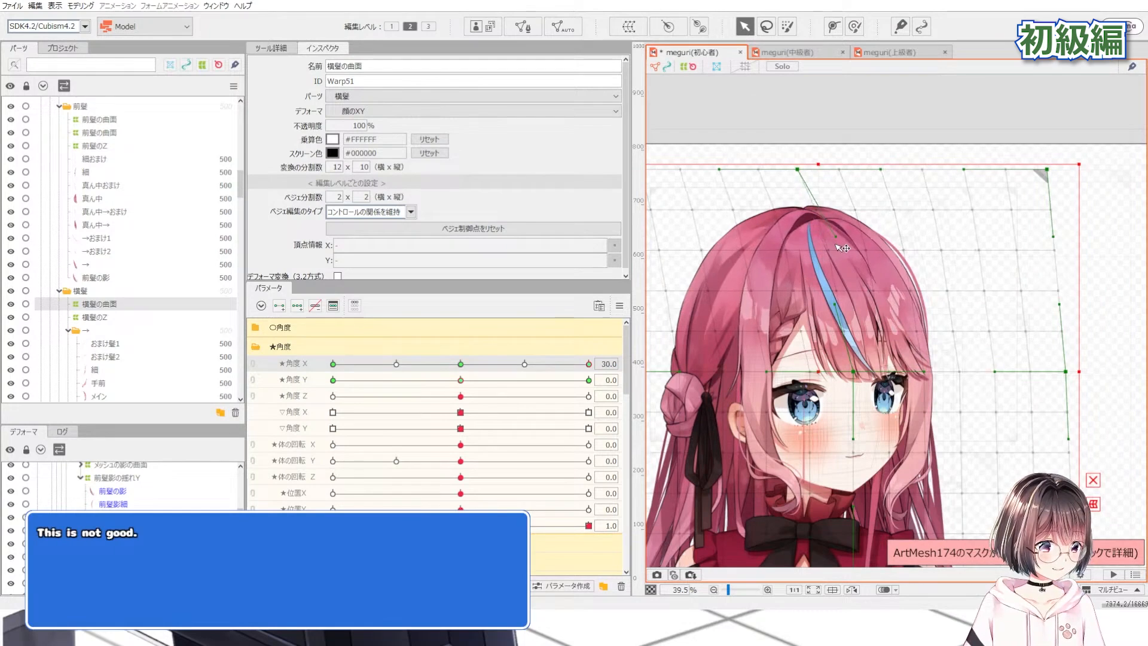
pyautogui.moveTo(836, 306); pyautogui.dragTo(863, 311)
pyautogui.moveTo(795, 176); pyautogui.dragTo(787, 171)
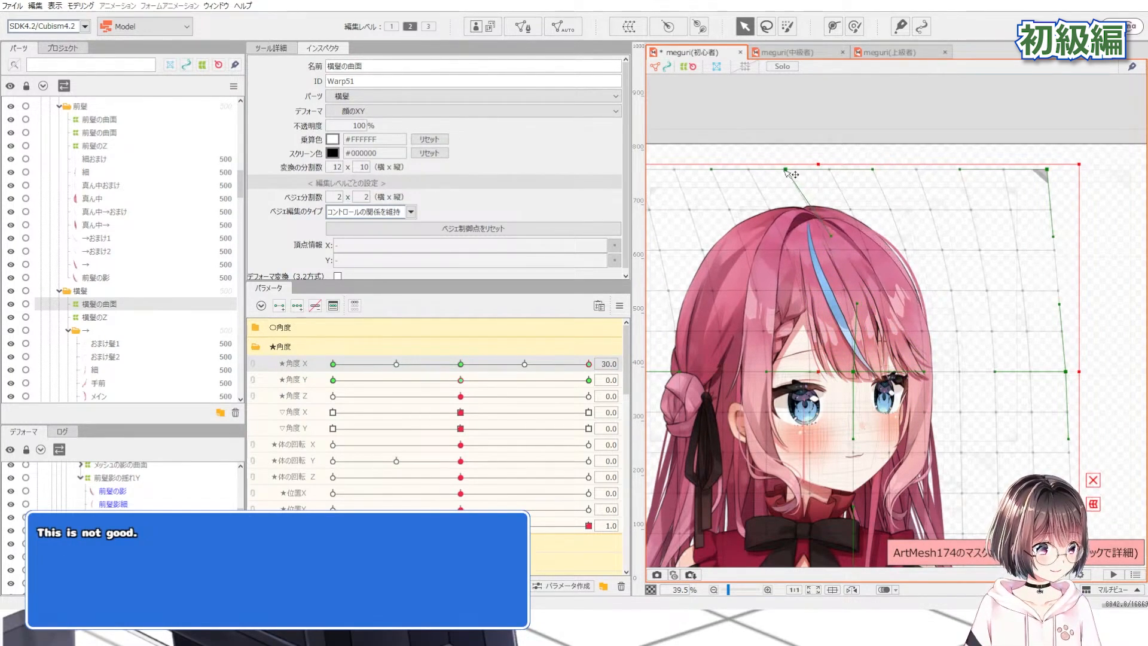
pyautogui.moveTo(836, 243); pyautogui.dragTo(862, 304)
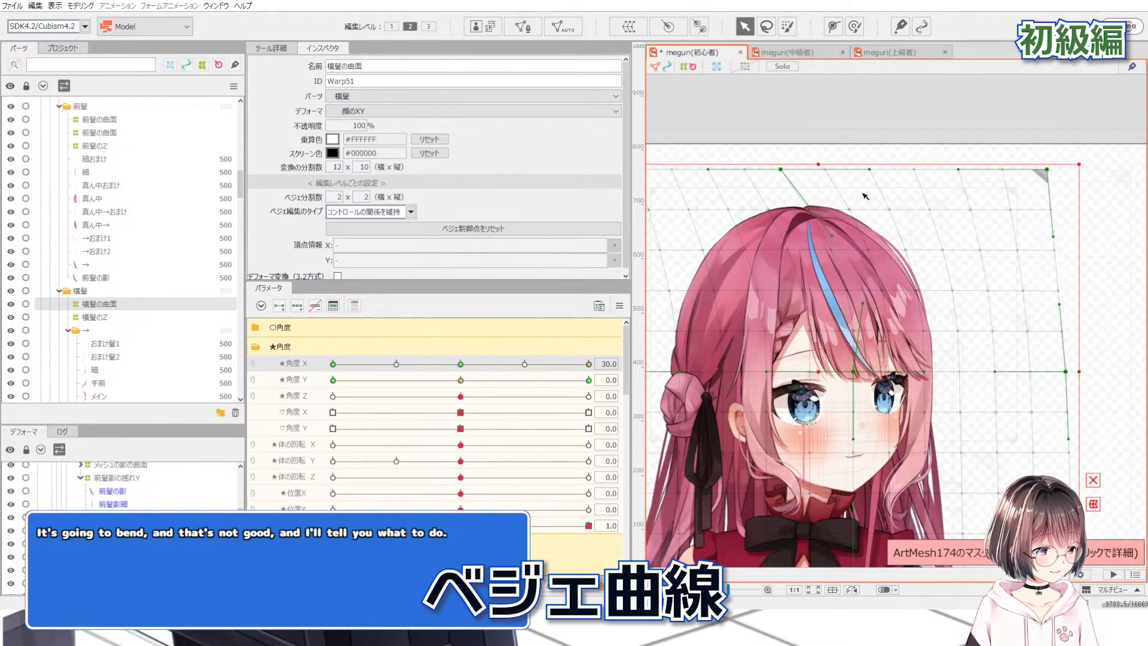
# Round the deformer's right edge at Angle X 30 by moving its top corner inward and the two handles below it outward
pyautogui.moveTo(1045, 170); pyautogui.dragTo(1022, 167)
pyautogui.moveTo(1036, 236); pyautogui.dragTo(1050, 236)
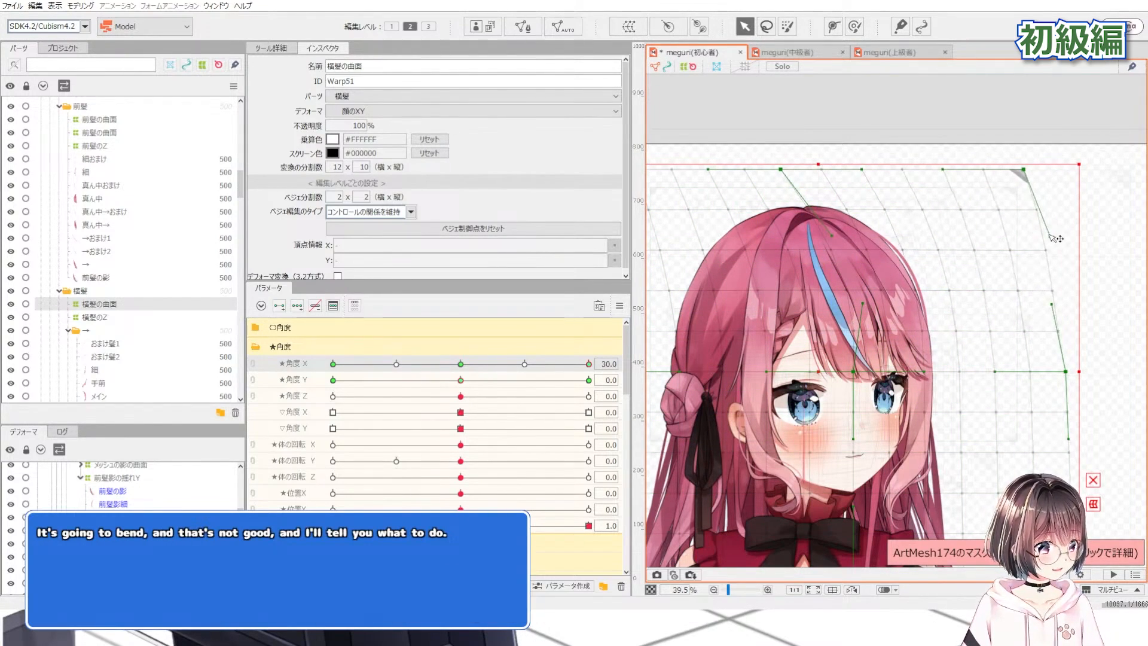
pyautogui.moveTo(1056, 305); pyautogui.dragTo(1067, 303)
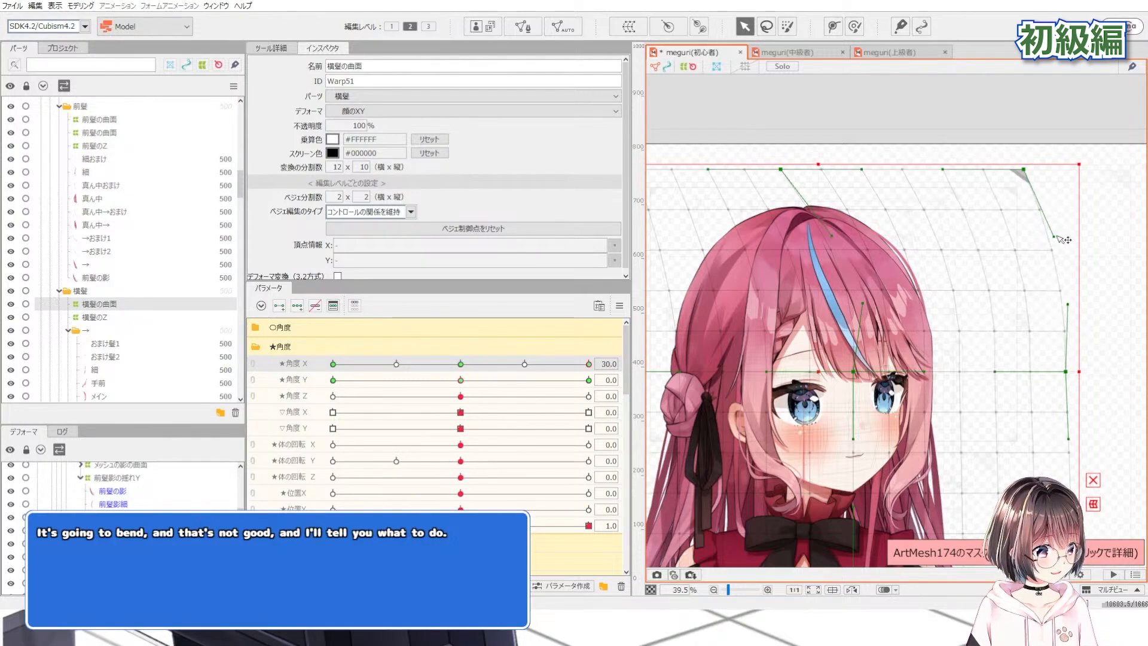
# At Angle X -30, bow the left edge handles outward, curve the centre line's handles and shift the top centre point right
pyautogui.scroll(-3, 1022, 170)
pyautogui.moveTo(531, 365); pyautogui.dragTo(213, 345)
pyautogui.scroll(3, 735, 179)
pyautogui.moveTo(672, 232); pyautogui.dragTo(662, 232)
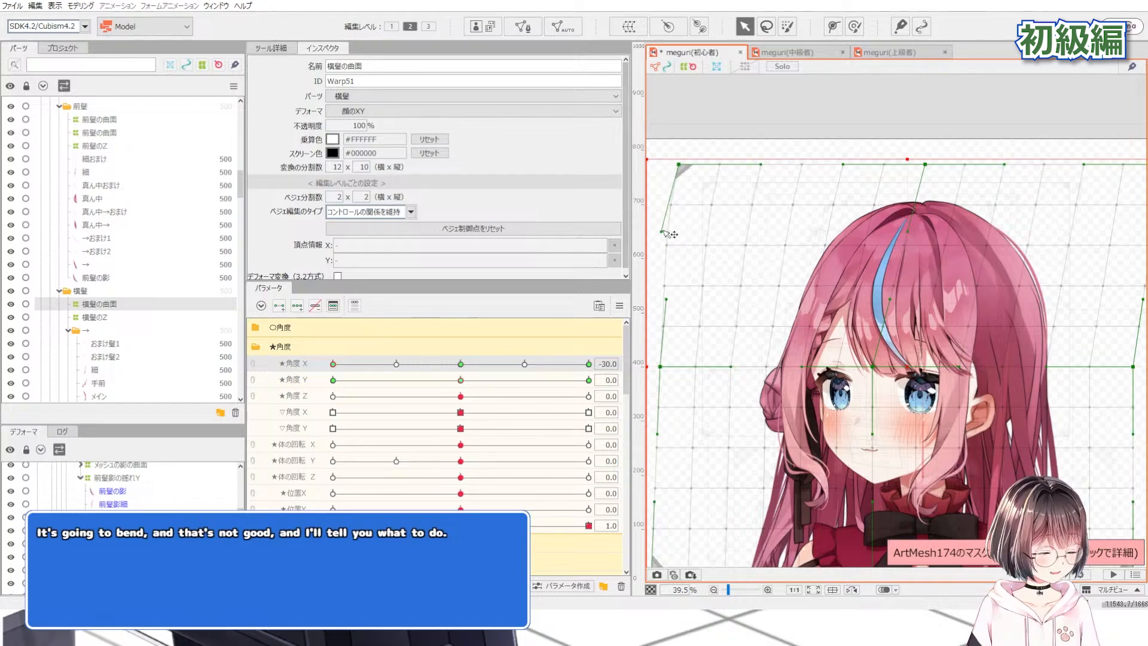
pyautogui.moveTo(667, 302); pyautogui.dragTo(660, 300)
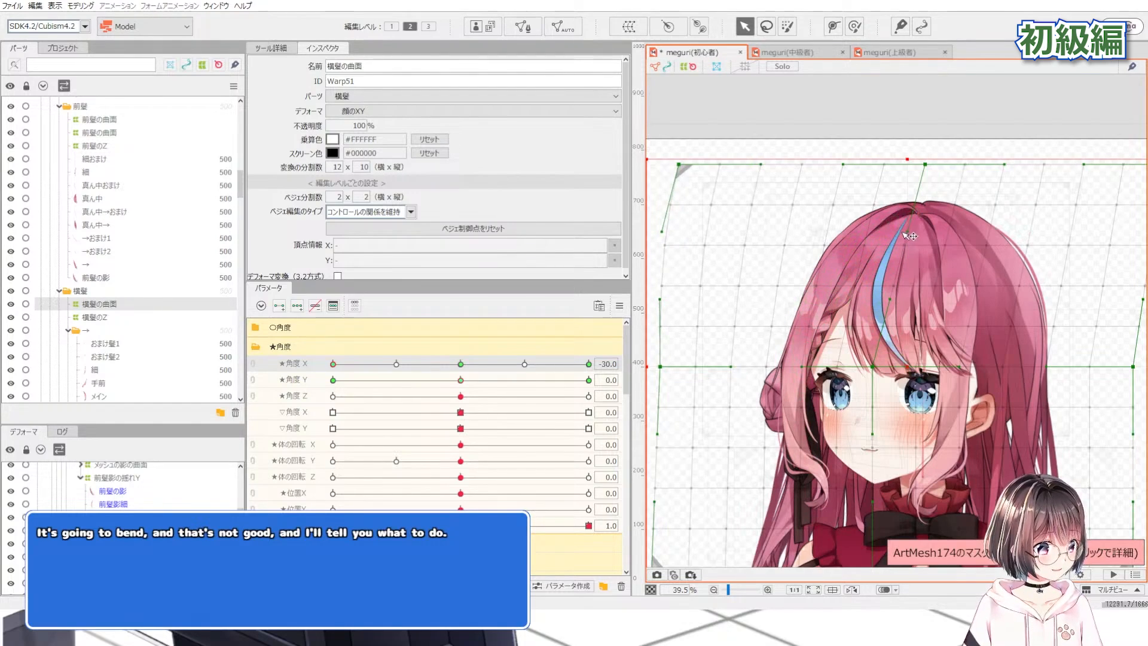
pyautogui.moveTo(909, 236); pyautogui.dragTo(874, 299)
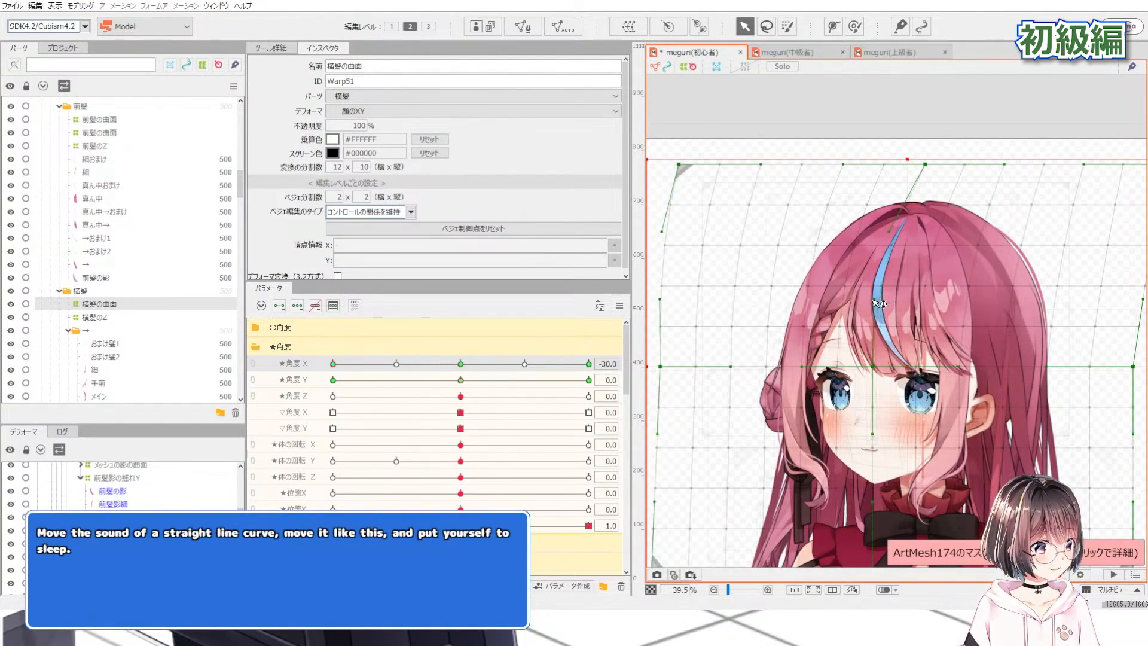
pyautogui.moveTo(930, 166); pyautogui.dragTo(939, 169)
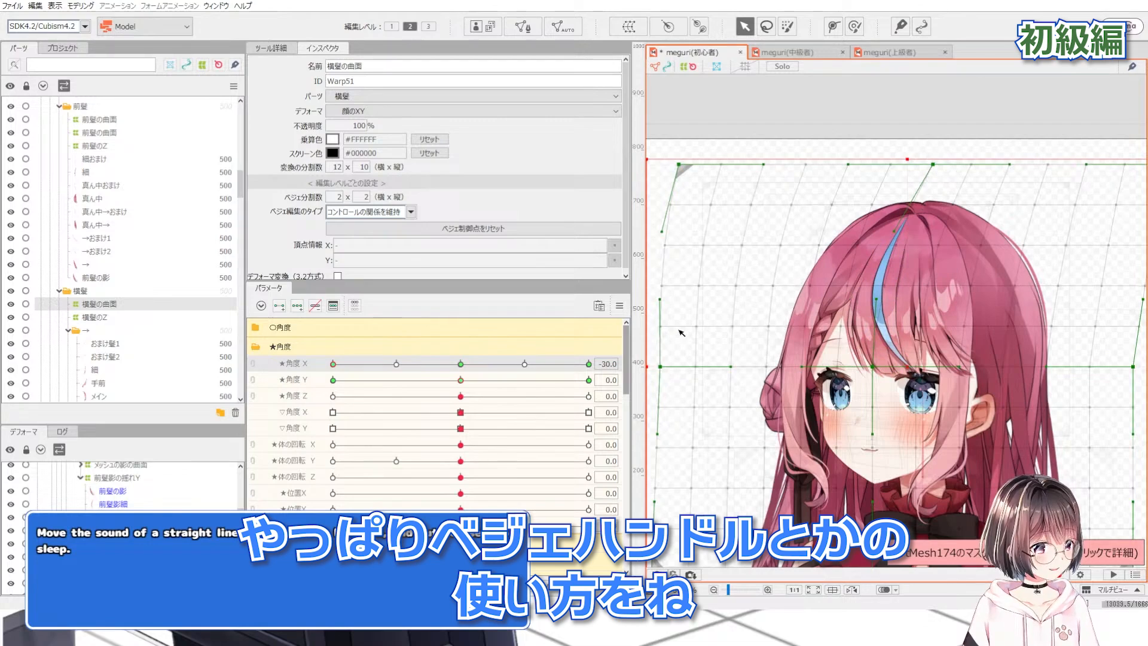
# Straighten the deformer's right edge handles at Angle X -30, and sweep Angle X to 30 and back to 0 to check the motion
pyautogui.scroll(-2, 755, 279)
pyautogui.scroll(1, 971, 265)
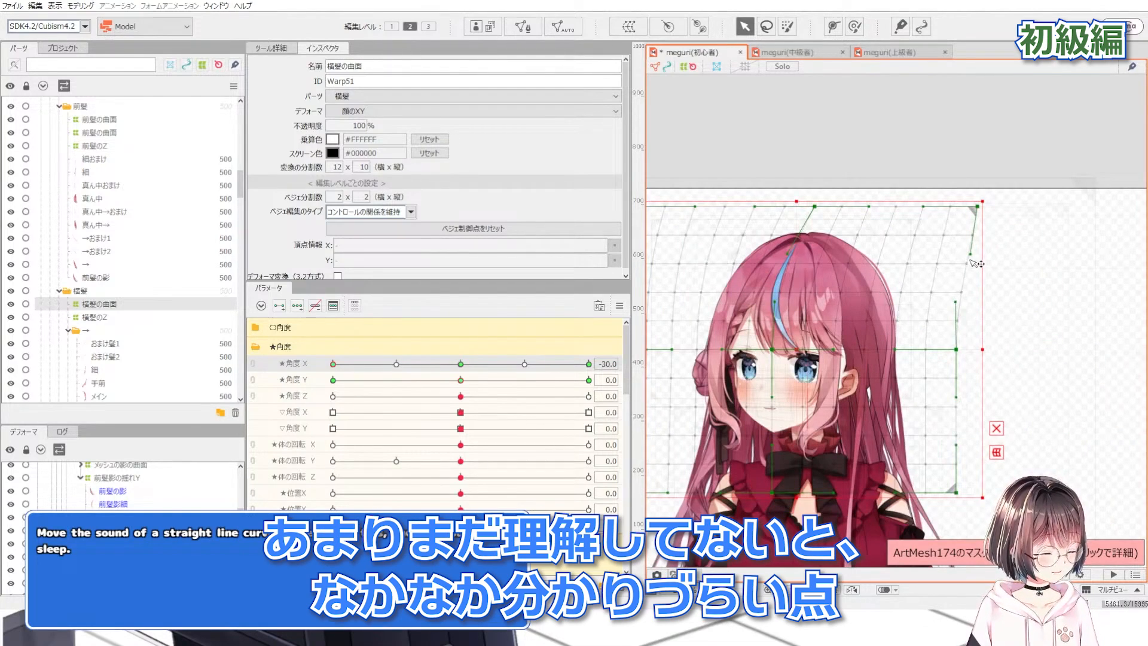
pyautogui.scroll(2, 834, 233)
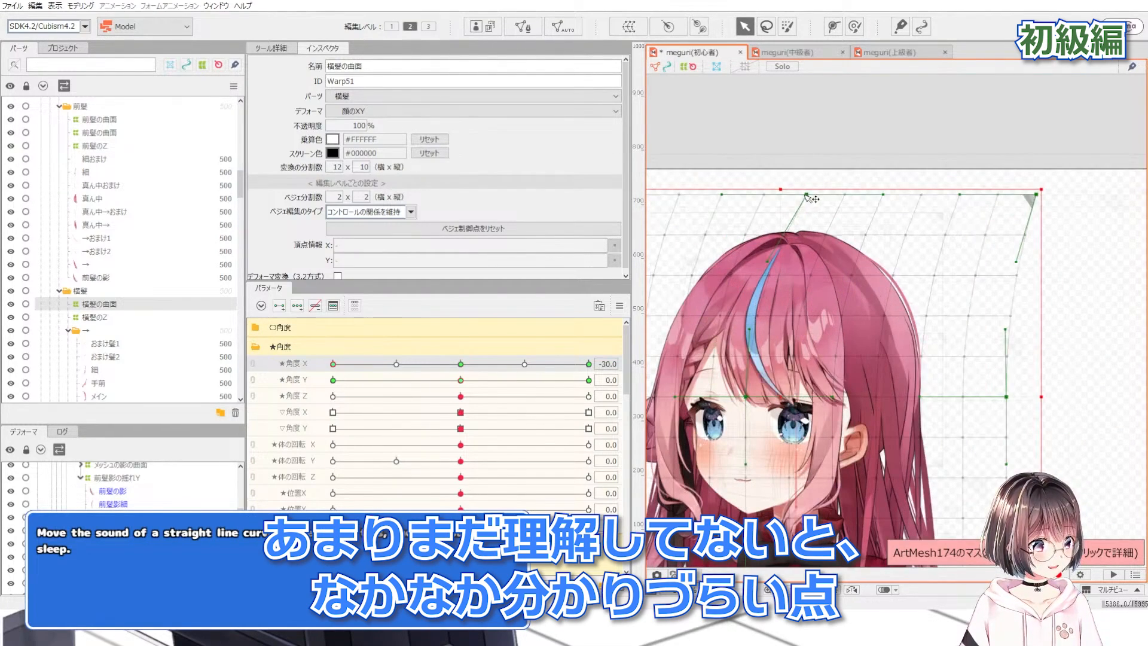
pyautogui.scroll(-2, 808, 196)
pyautogui.moveTo(333, 364); pyautogui.dragTo(627, 380)
pyautogui.click(466, 366)
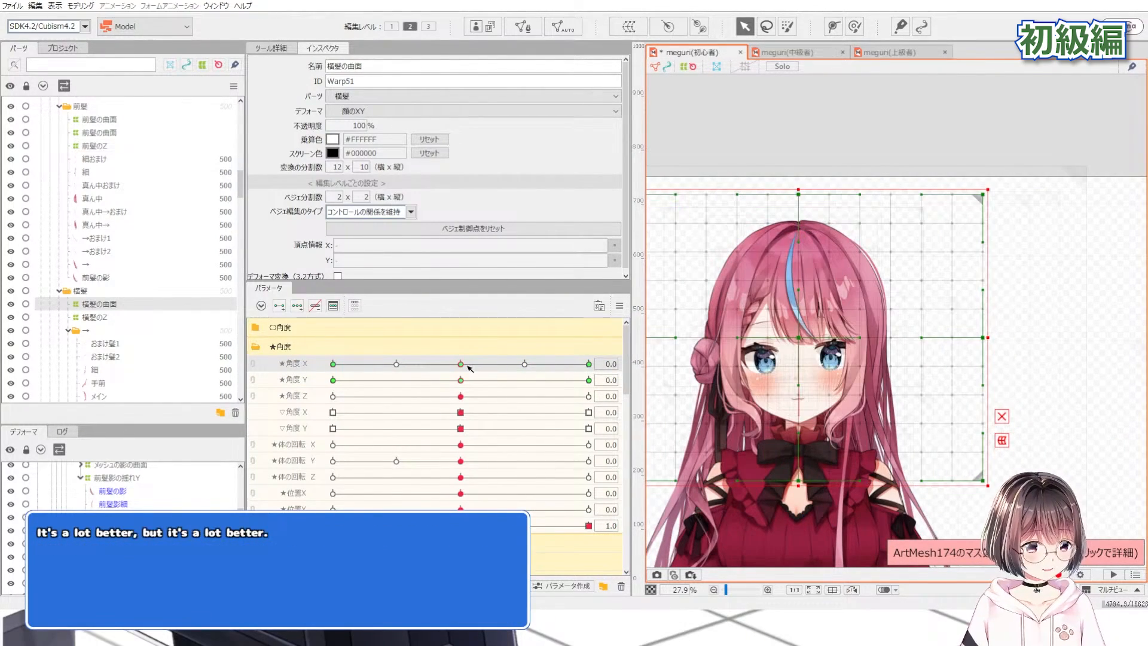
# With Angle X at 30, set the 横髪の曲面 deformer's Bezier divisions to 2 x 4
pyautogui.scroll(-2, 846, 293)
pyautogui.scroll(2, 758, 326)
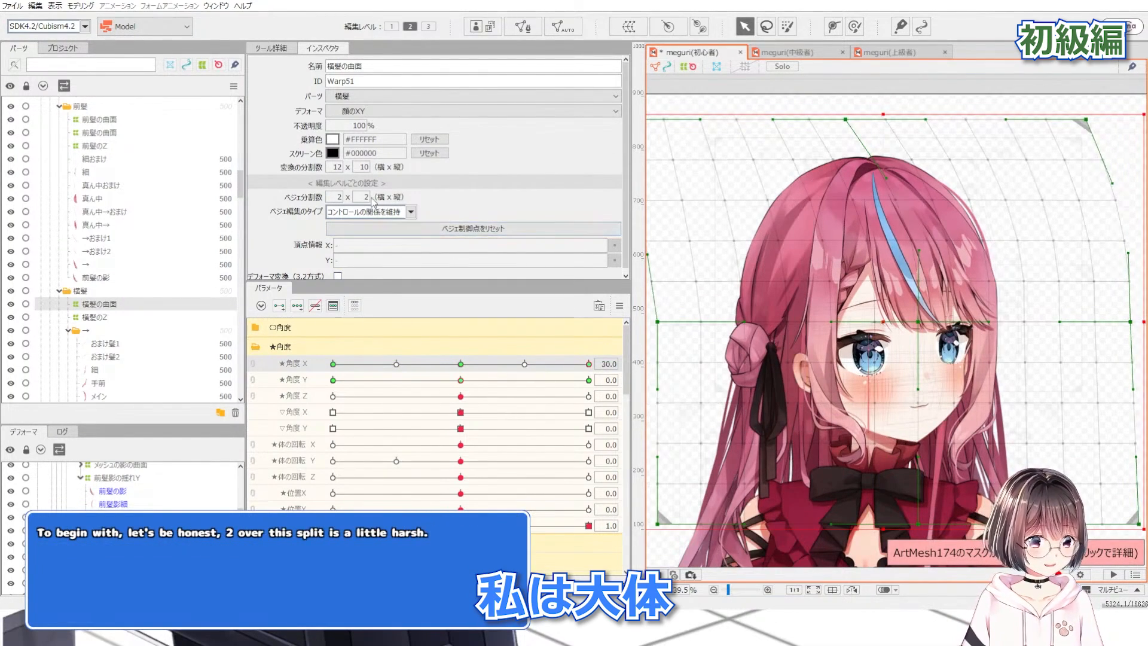
pyautogui.write('4')
pyautogui.press('Return')
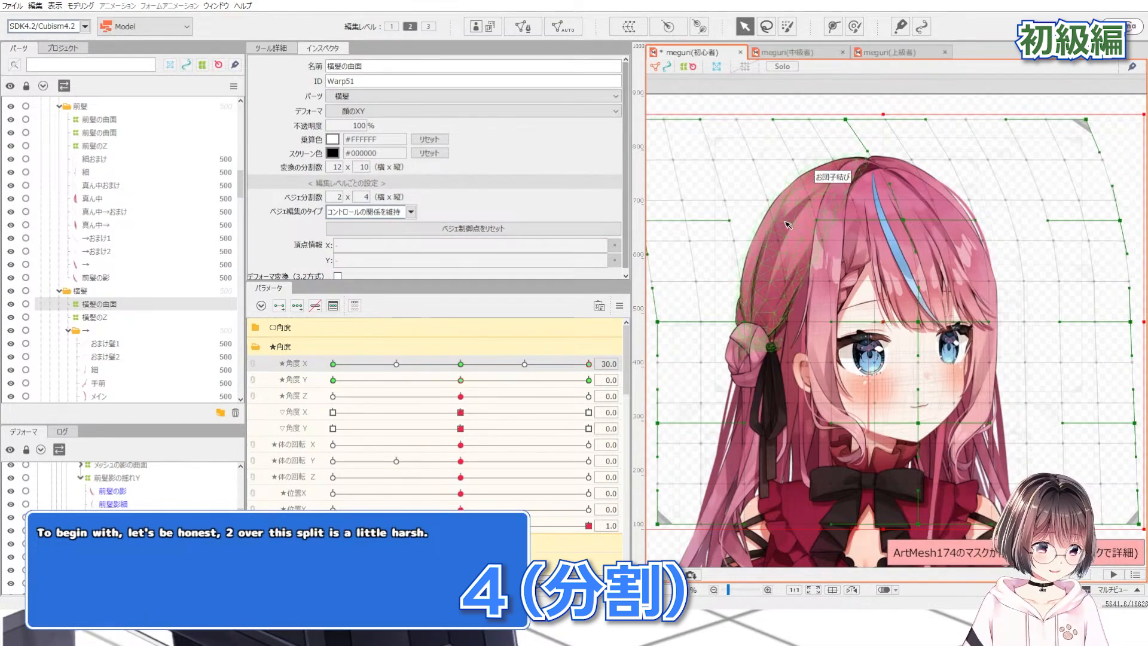
# Nudge the top right corner inward and the edge point below it outward on the 2 x 4 deformer at Angle X 30
pyautogui.scroll(-3, 907, 254)
pyautogui.scroll(3, 907, 254)
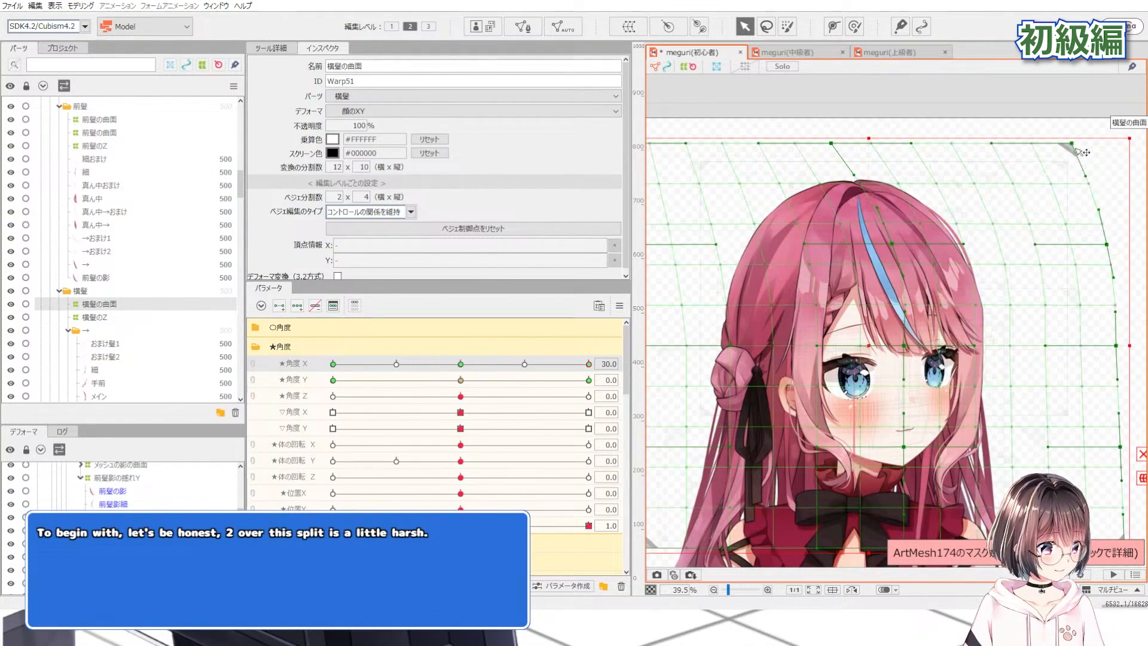
pyautogui.moveTo(1074, 144); pyautogui.dragTo(1070, 145)
pyautogui.moveTo(1108, 244); pyautogui.dragTo(1111, 244)
pyautogui.scroll(-3, 1110, 244)
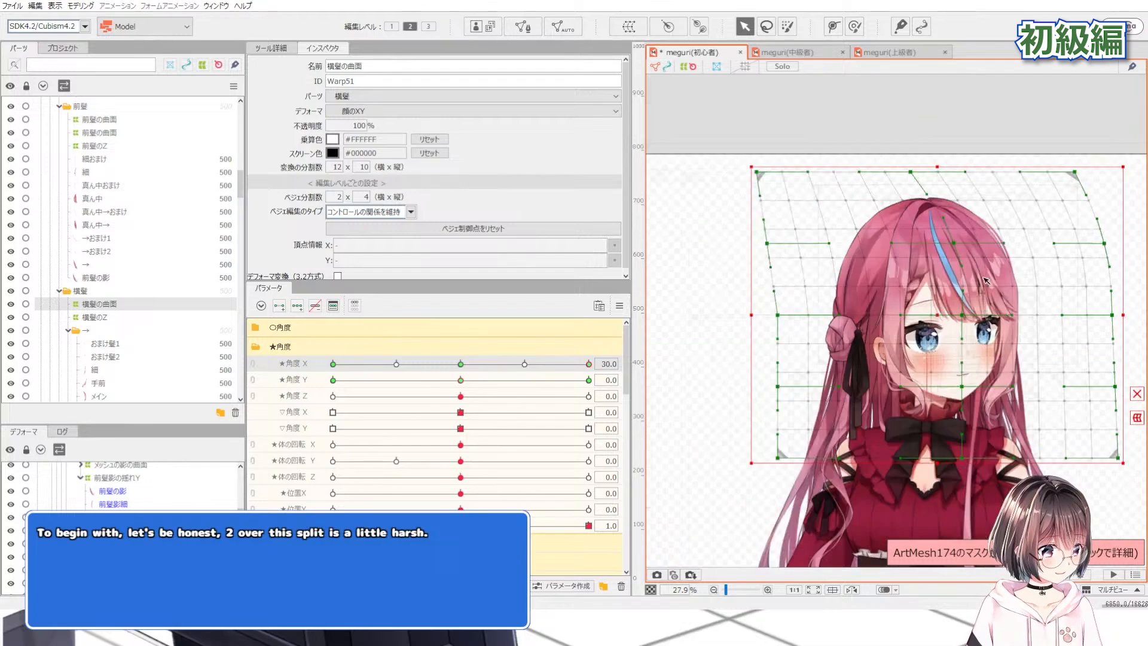
# Set Angle X to -30 and shift the centre control point below the deformer's top edge slightly left
pyautogui.click(333, 364)
pyautogui.scroll(3, 918, 236)
pyautogui.moveTo(937, 236); pyautogui.dragTo(930, 234)
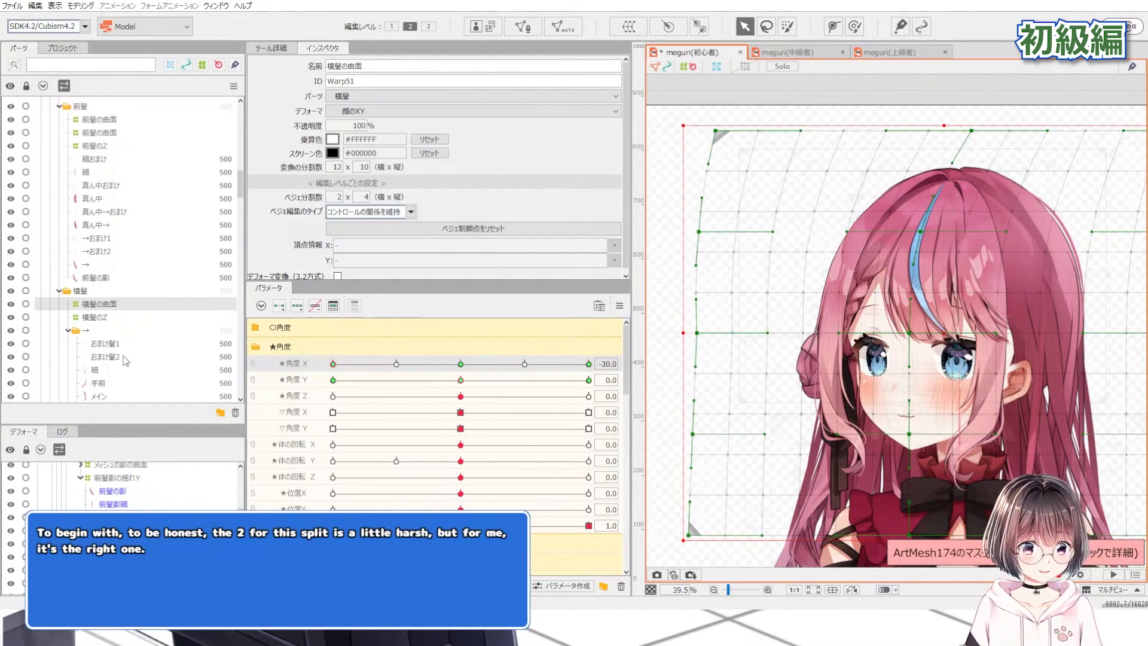
# On the 前髪の曲面 deformer at Angle X 30, move the upper inner centre point right, the top centre point left and the top left corner outward
pyautogui.scroll(3, 125, 359)
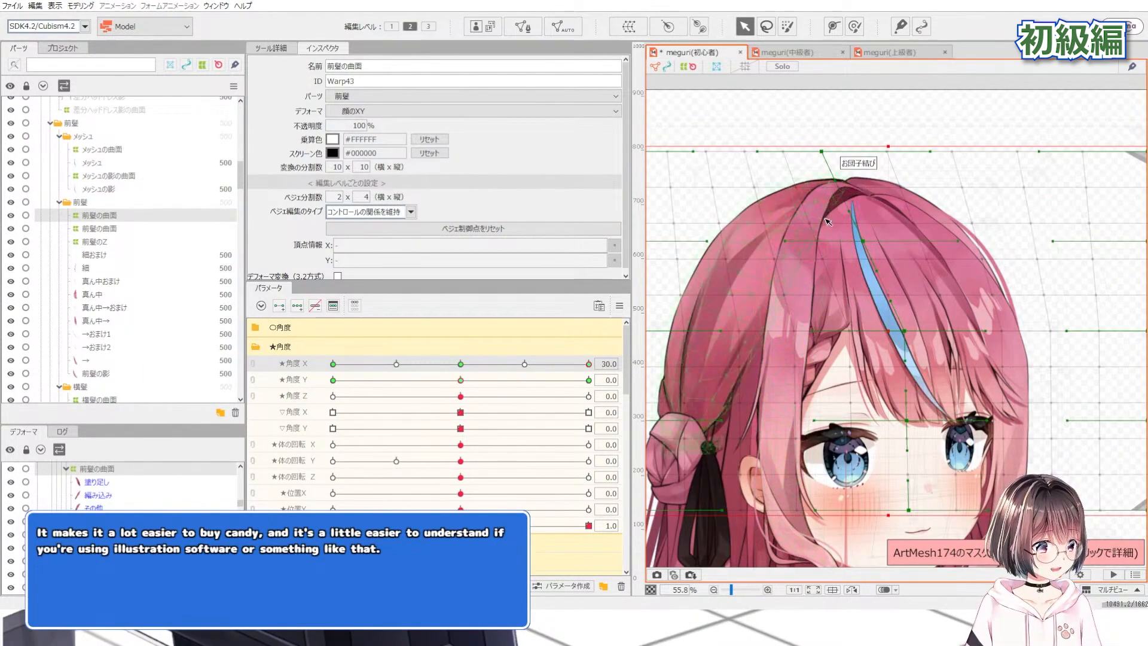
pyautogui.moveTo(875, 246); pyautogui.dragTo(882, 245)
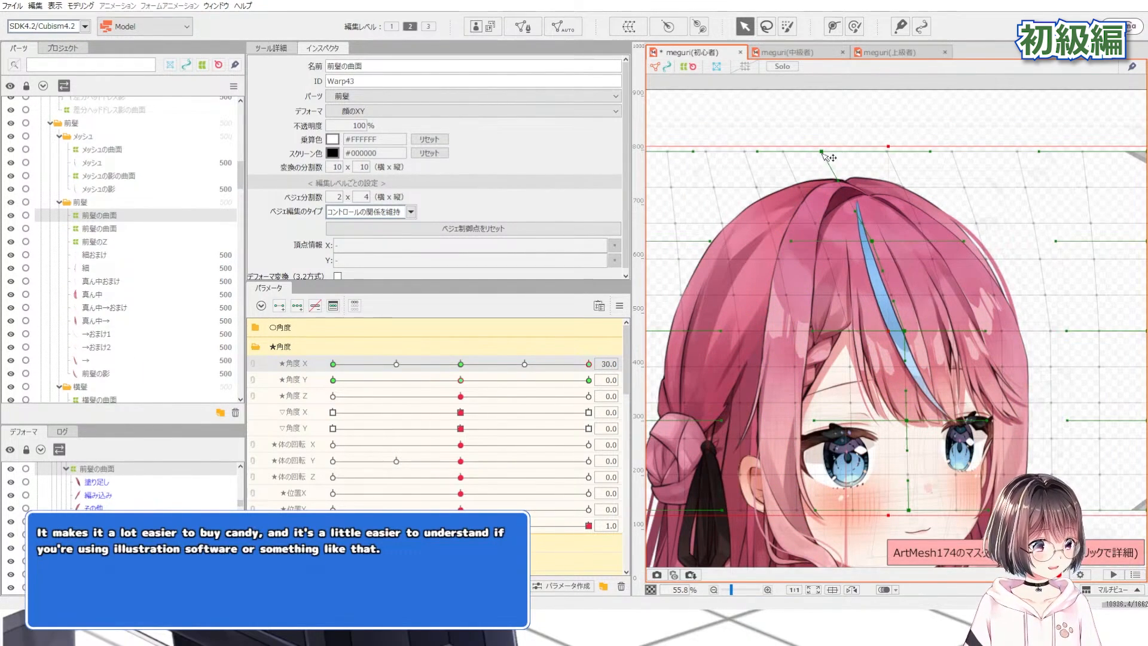
pyautogui.moveTo(823, 153); pyautogui.dragTo(809, 150)
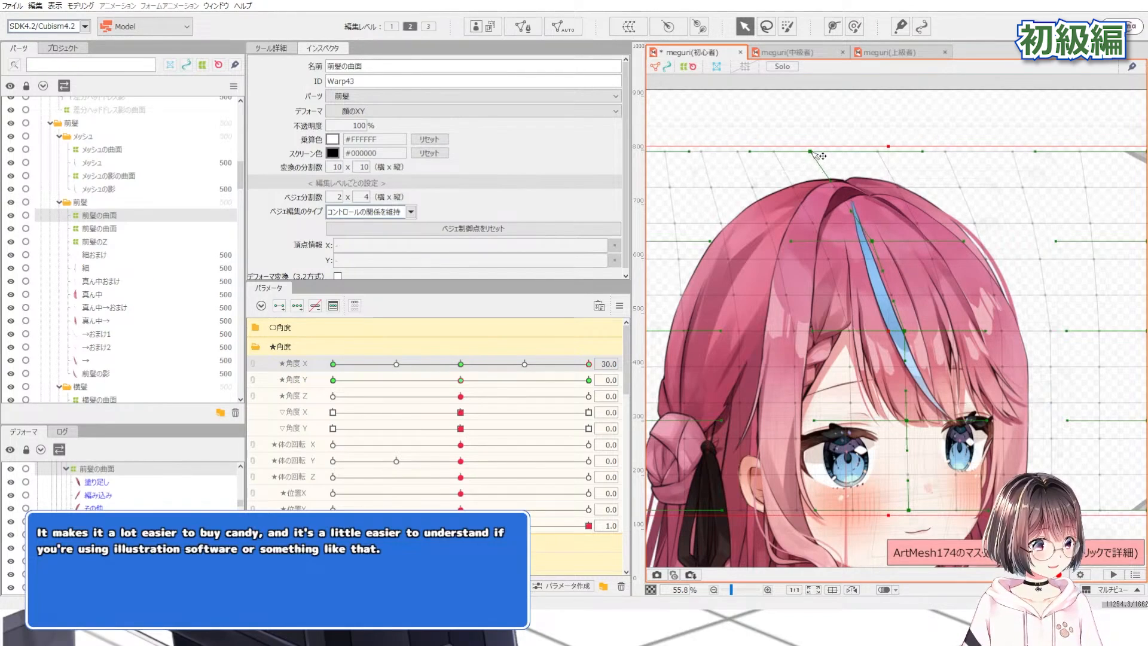
pyautogui.scroll(-2, 820, 155)
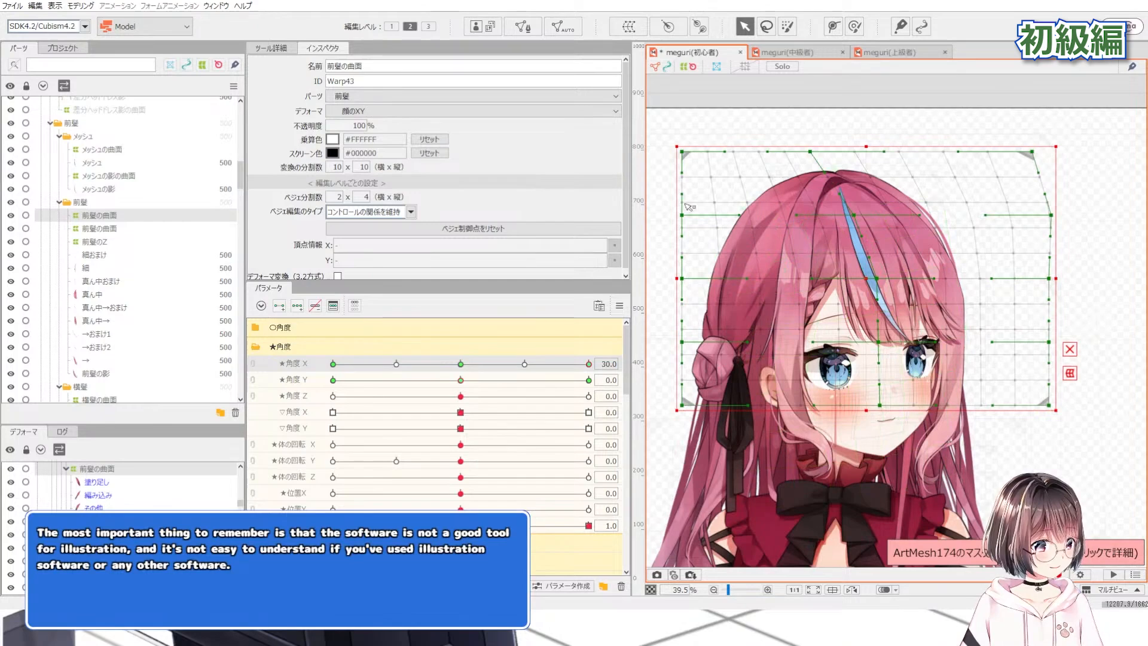
pyautogui.moveTo(685, 153); pyautogui.dragTo(675, 152)
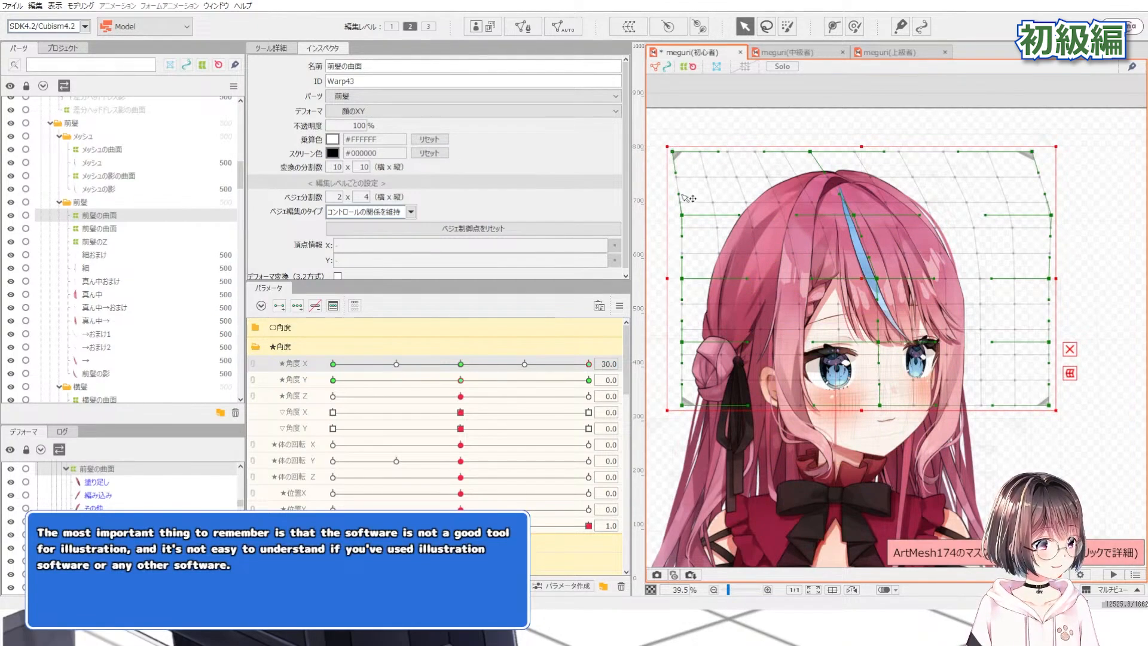
pyautogui.moveTo(683, 195); pyautogui.dragTo(694, 204)
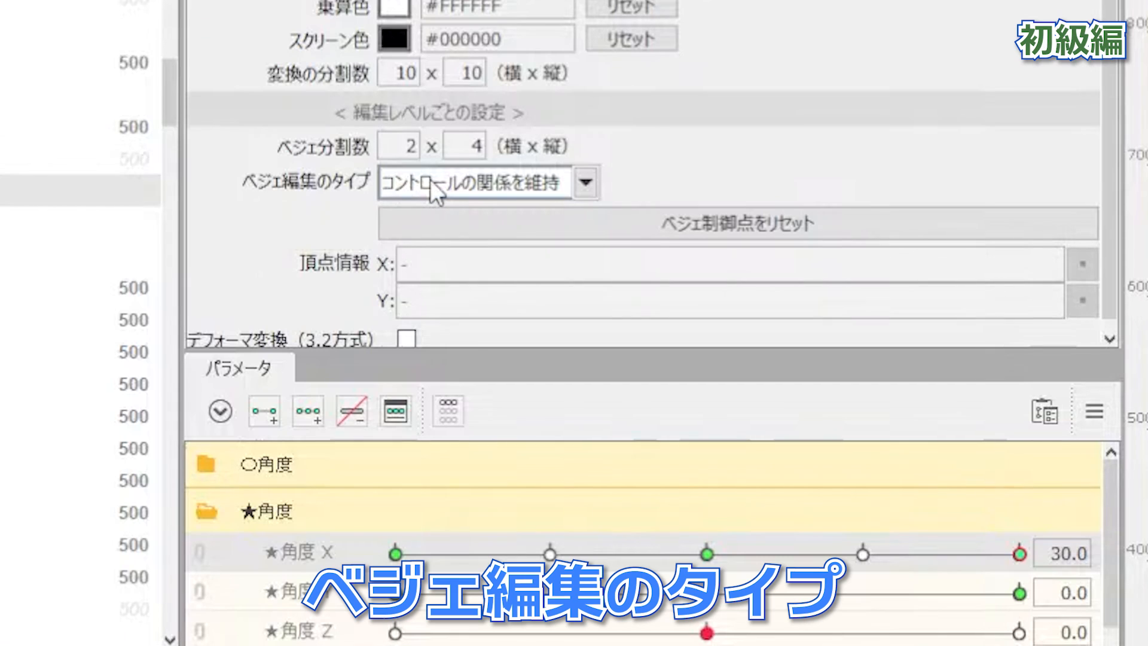
# Change the 前髪の曲面 deformer's Bezier edit type to スムーズ3 and its Bezier divisions to 2 x 2
pyautogui.click(347, 210)
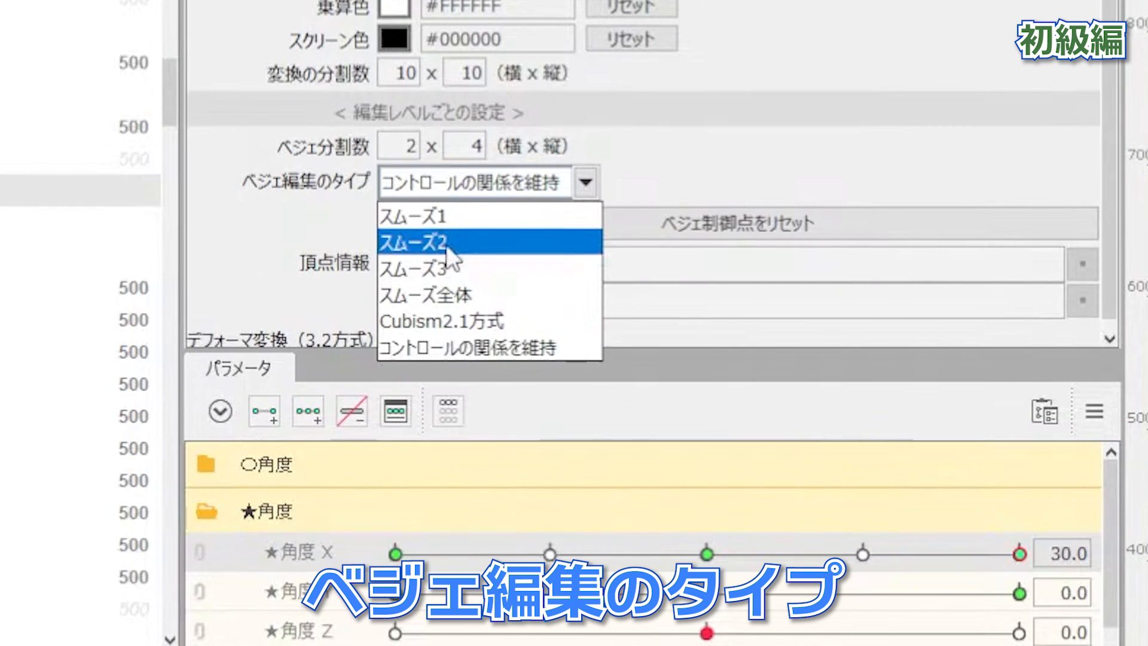
pyautogui.click(472, 270)
pyautogui.click(456, 135)
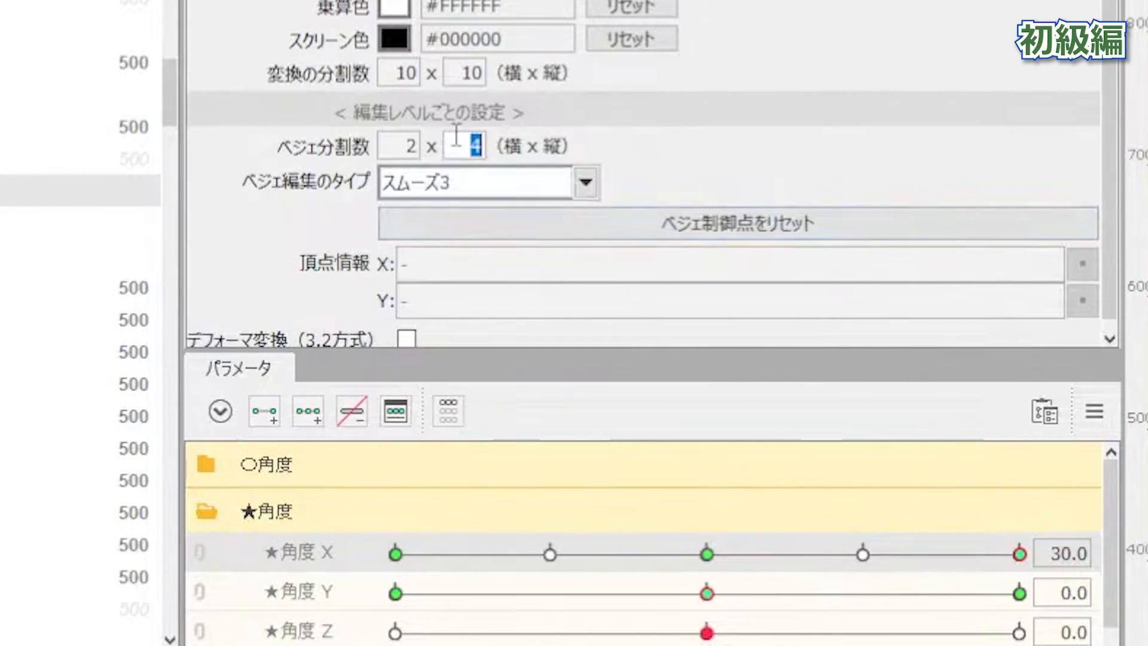
pyautogui.write('2')
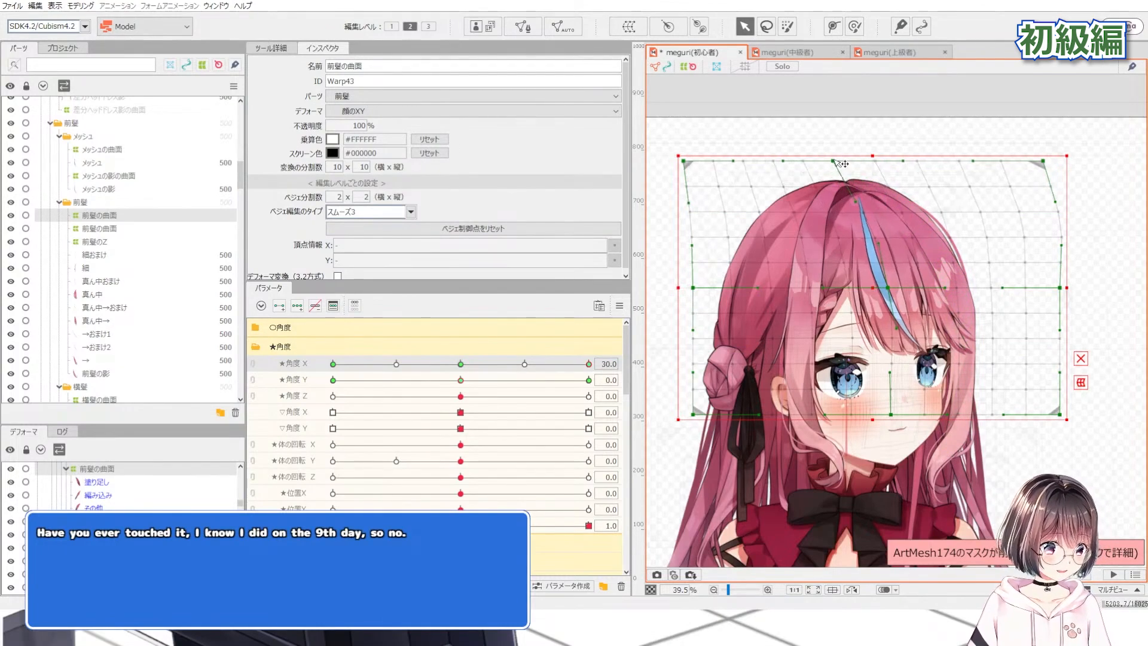
# Reposition the 前髪の曲面 deformer's top centre point at Angle X 30 and -30, and sweep the angle back toward the front
pyautogui.moveTo(823, 161)
pyautogui.mouseDown()
pyautogui.moveTo(846, 162)
pyautogui.moveTo(788, 161)
pyautogui.moveTo(828, 161)
pyautogui.mouseUp()
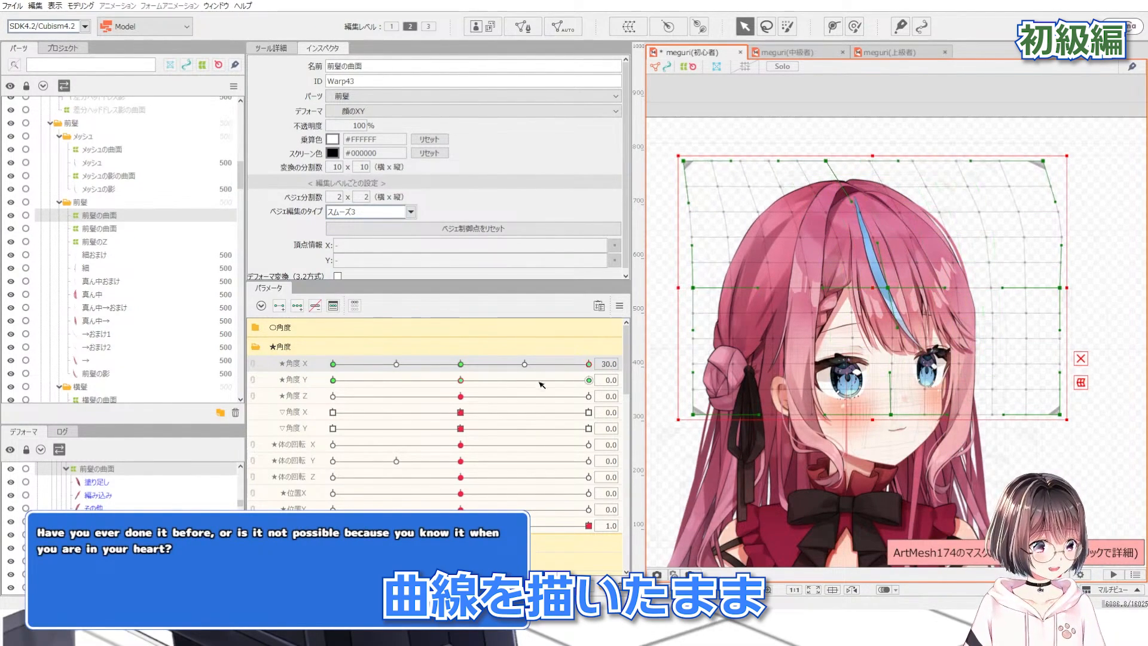
pyautogui.moveTo(540, 364); pyautogui.dragTo(544, 363)
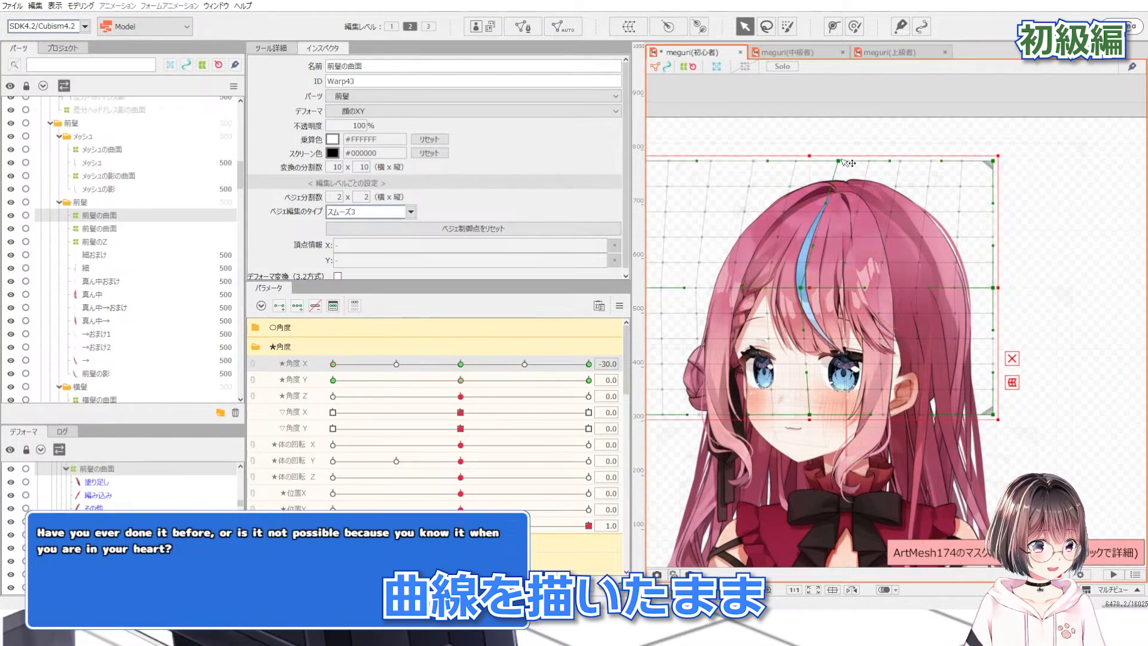
pyautogui.moveTo(839, 160); pyautogui.dragTo(843, 161)
pyautogui.moveTo(333, 364); pyautogui.dragTo(390, 363)
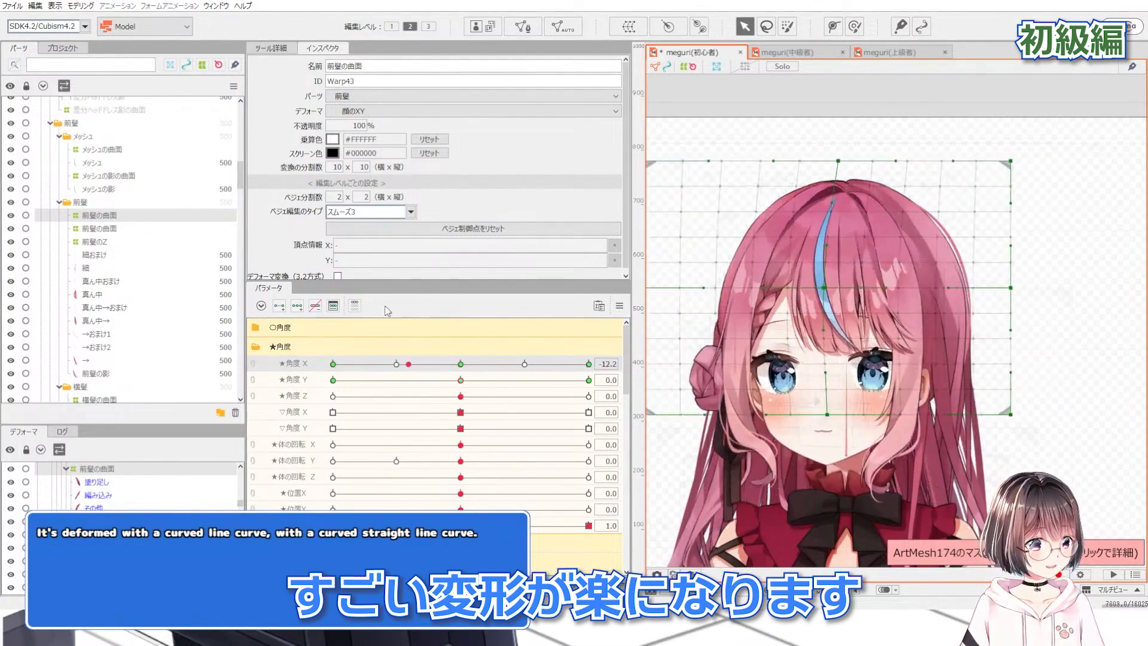
# At Angle X 30, select the 前髪の曲面 and 横髪の曲面 deformers together and round the hair around the crown with the deform brush
pyautogui.click(460, 363)
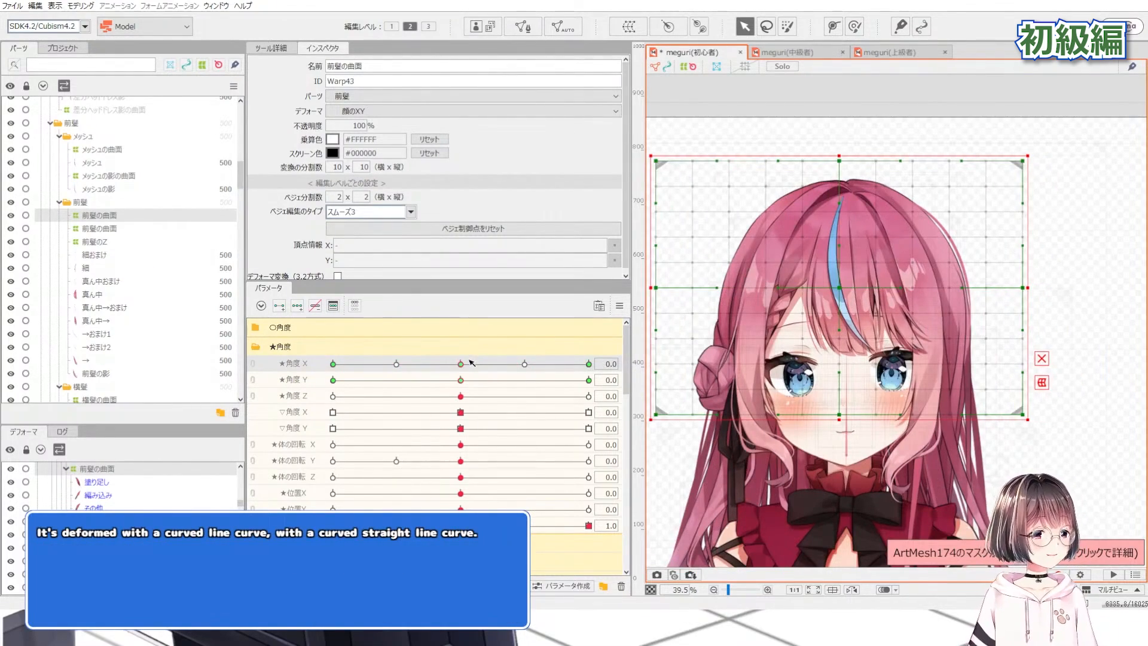
pyautogui.click(589, 364)
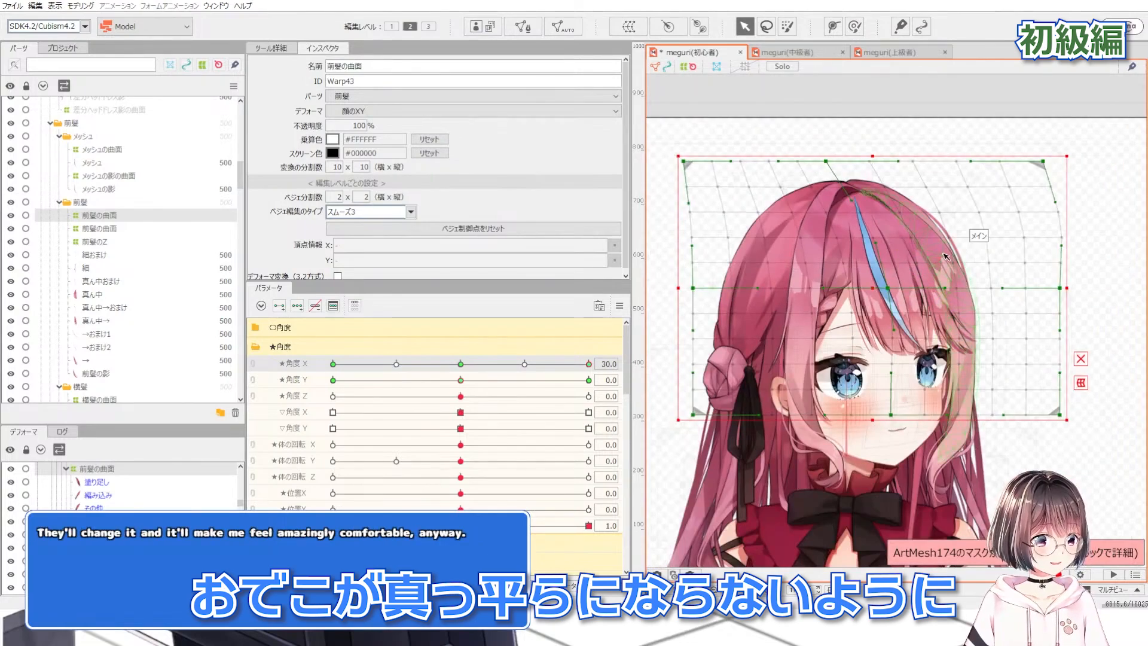
pyautogui.click(945, 257)
pyautogui.click(133, 303)
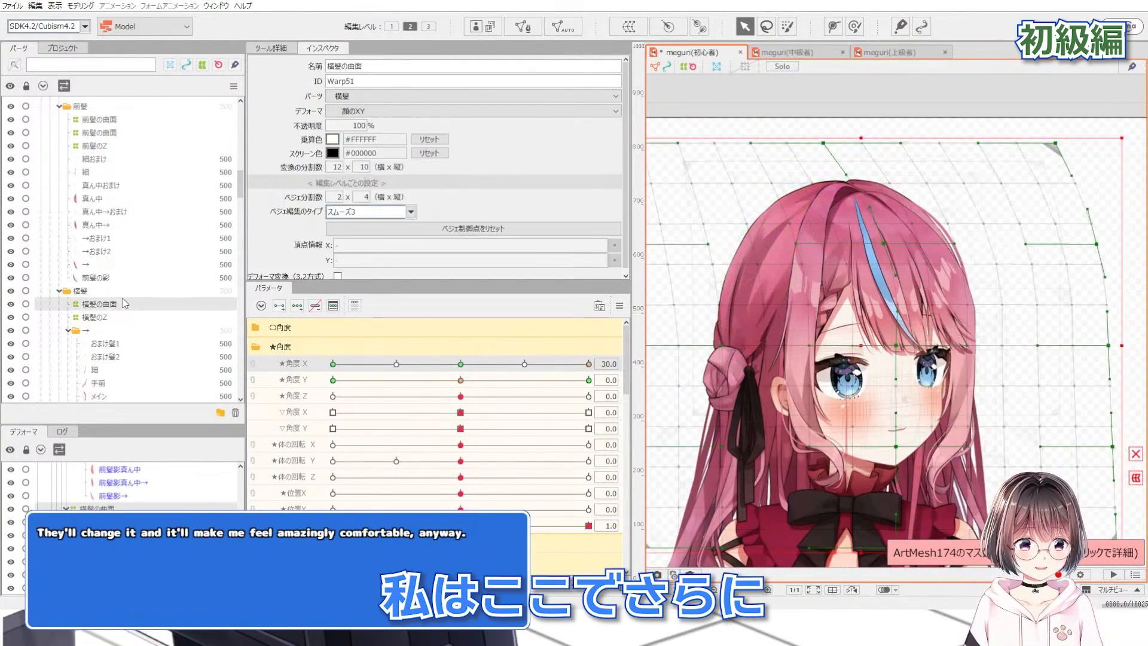
pyautogui.press('b')
pyautogui.scroll(3, 913, 245)
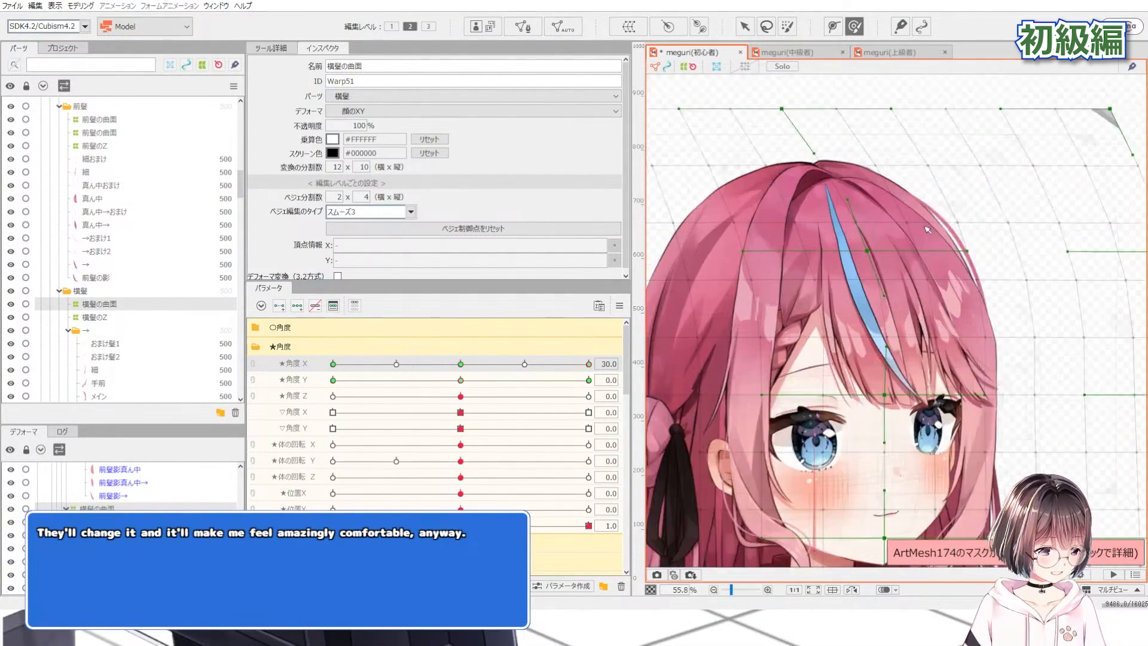
pyautogui.keyDown('ctrl'); pyautogui.click(99, 119); pyautogui.keyUp('ctrl')
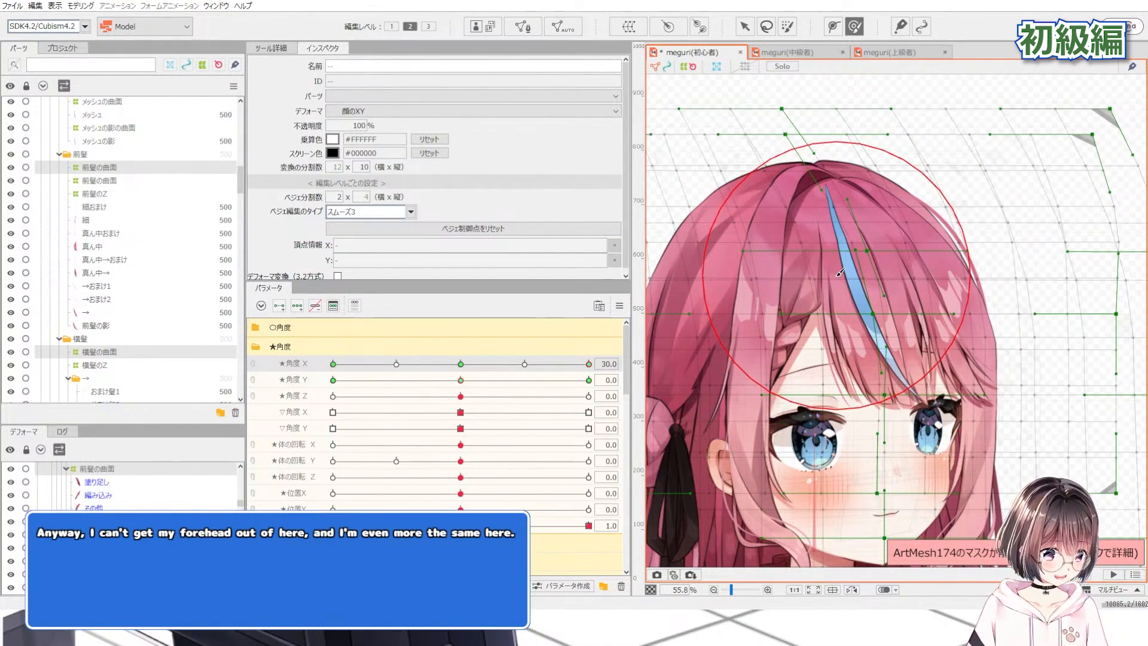
pyautogui.click(947, 223)
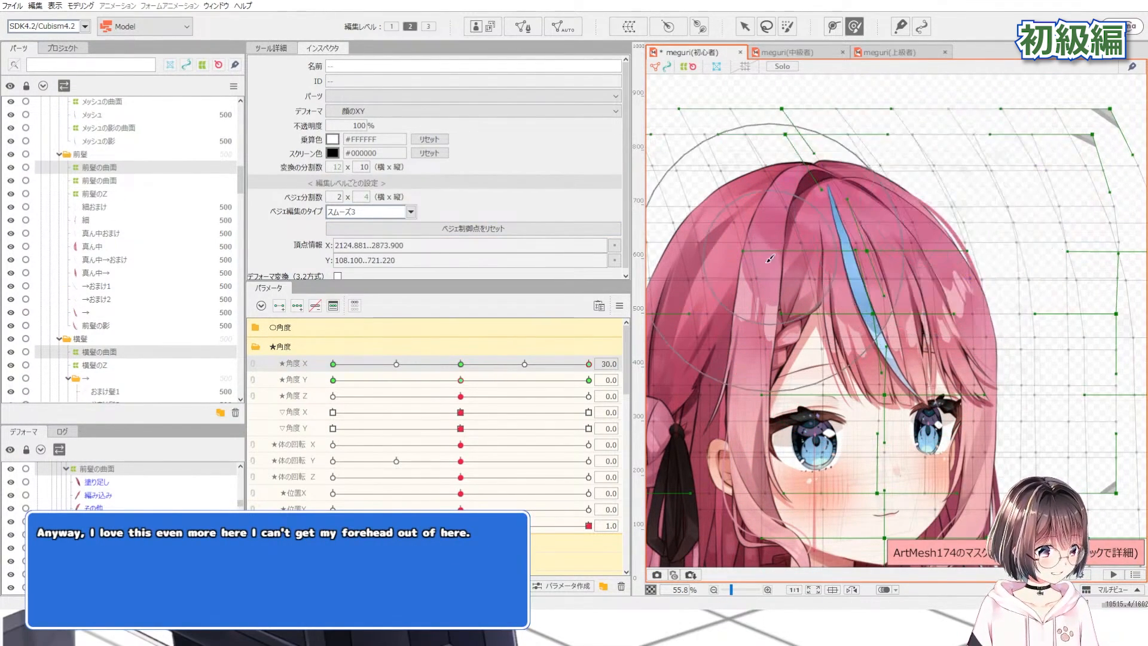
pyautogui.click(739, 163)
pyautogui.click(966, 230)
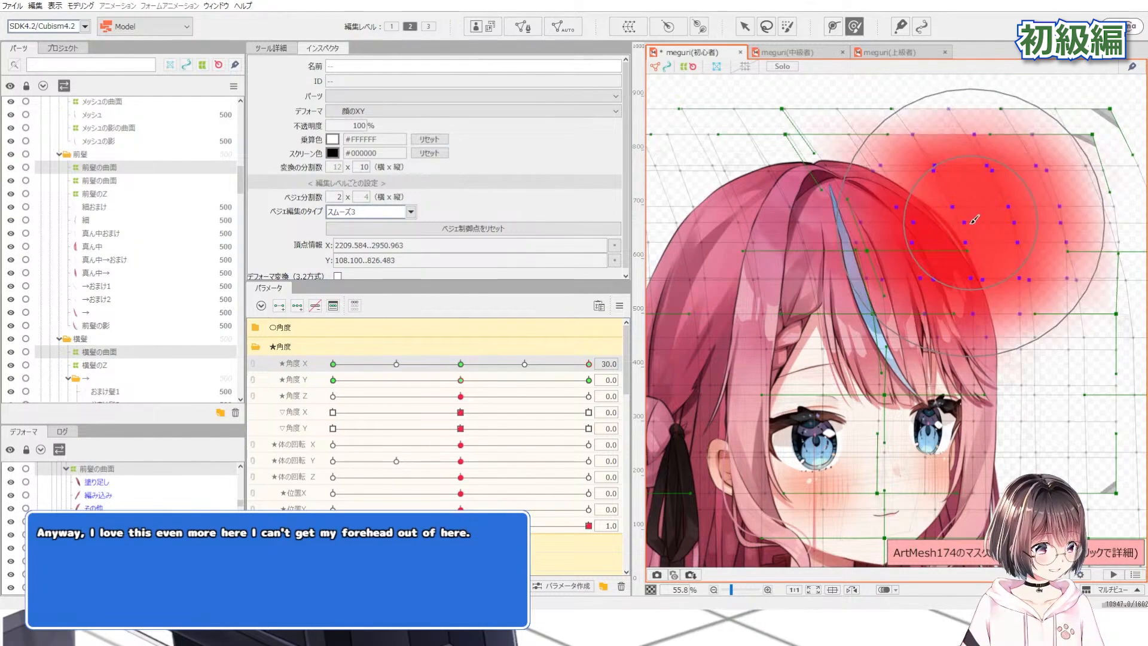
pyautogui.scroll(-2, 967, 230)
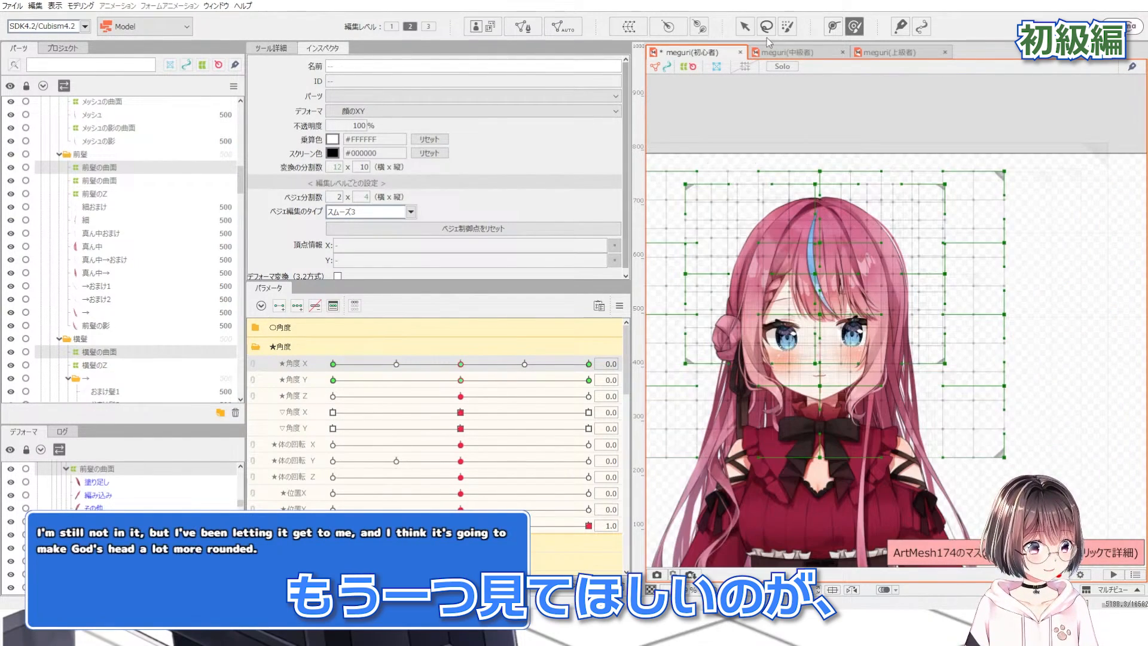
# Select each メイン side-hair mesh in turn with the Arrow tool at Angle X 30 to compare their thickness
pyautogui.click(744, 27)
pyautogui.click(752, 100)
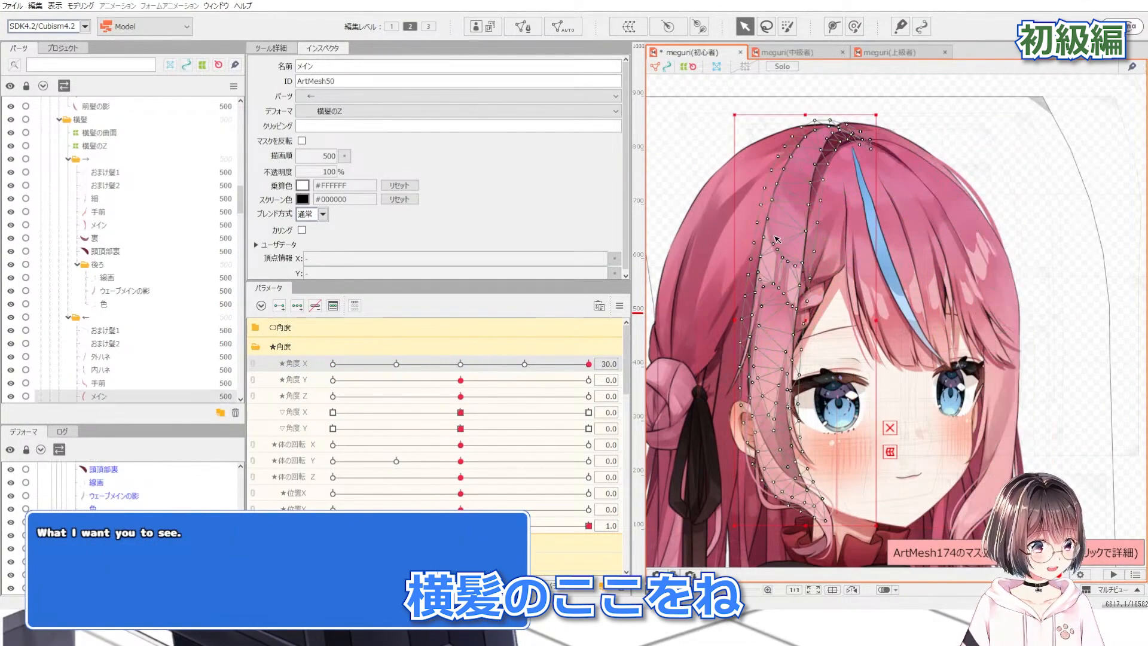
pyautogui.click(982, 247)
pyautogui.scroll(-2, 815, 243)
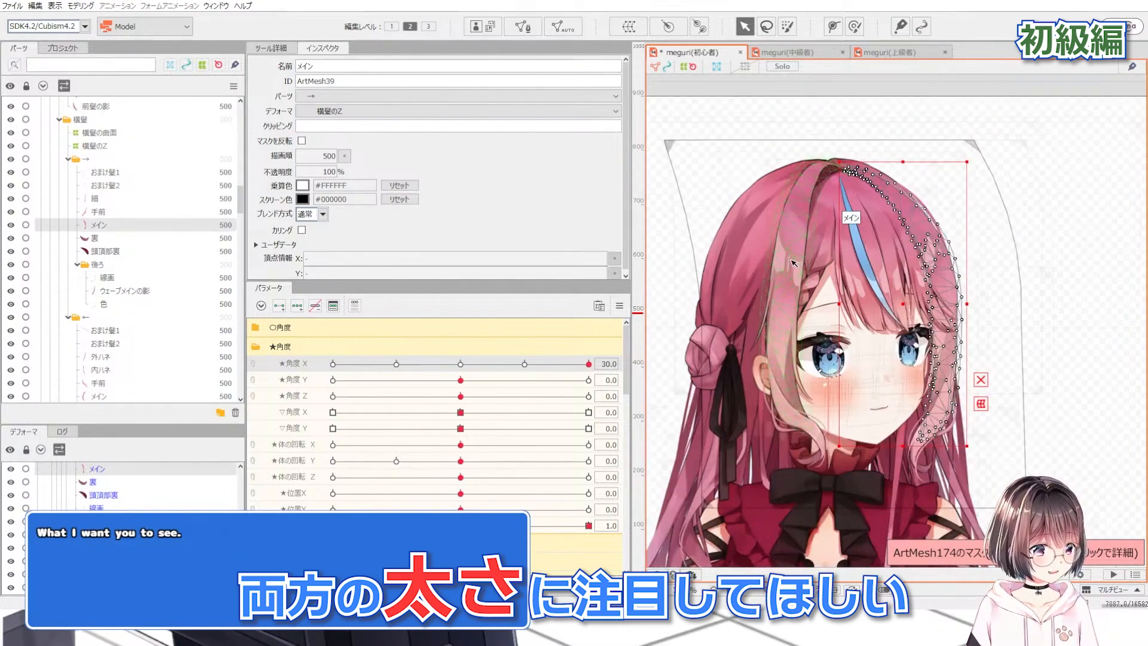
pyautogui.scroll(2, 797, 257)
pyautogui.click(789, 261)
pyautogui.scroll(-2, 787, 261)
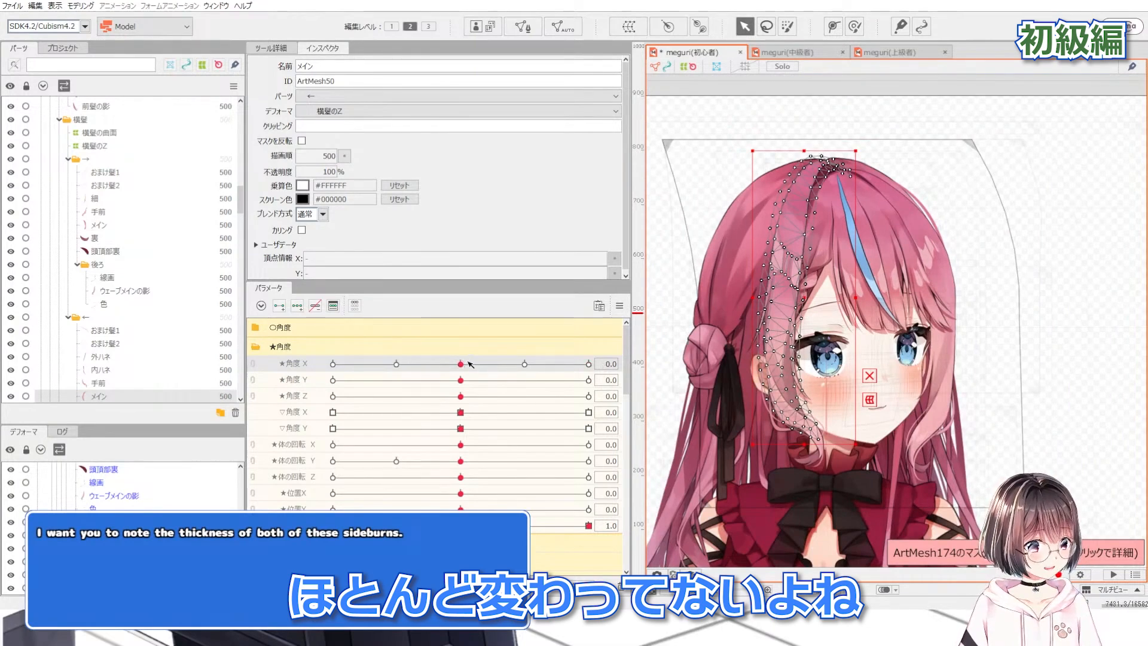
# Compare the two メイン side-hair meshes at Angle X 30, and sweep the angle toward the front and back to 30
pyautogui.moveTo(470, 364); pyautogui.dragTo(588, 364)
pyautogui.scroll(2, 881, 197)
pyautogui.click(880, 171)
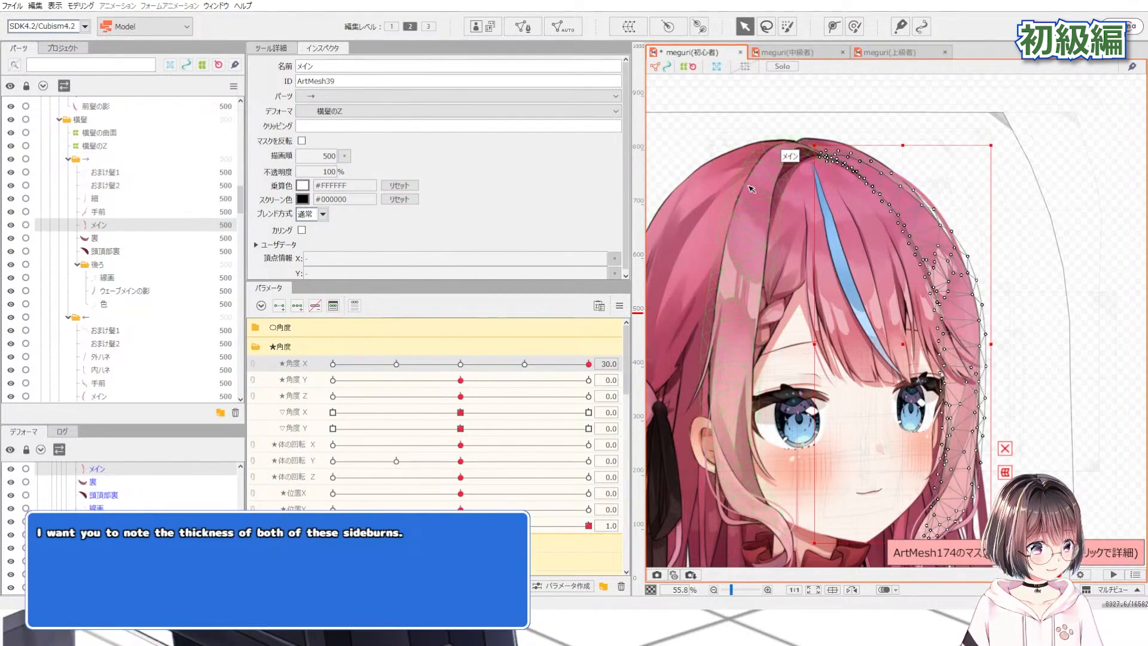
pyautogui.click(741, 295)
pyautogui.click(1080, 157)
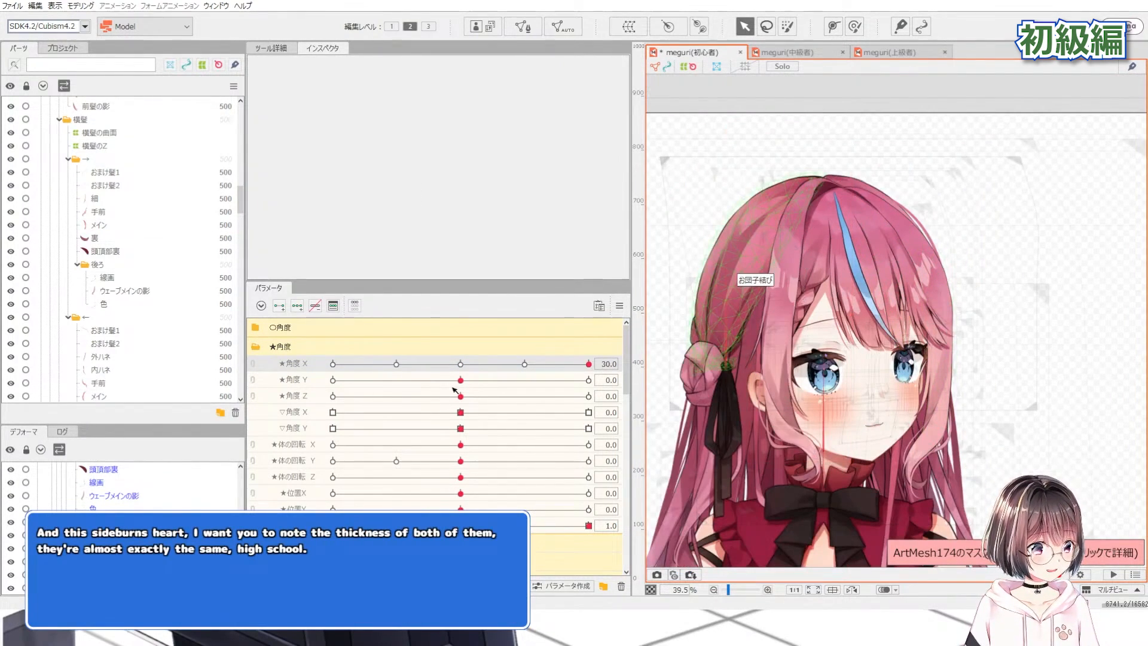
pyautogui.moveTo(473, 363)
pyautogui.mouseDown()
pyautogui.moveTo(335, 359)
pyautogui.moveTo(580, 350)
pyautogui.moveTo(454, 354)
pyautogui.mouseUp()
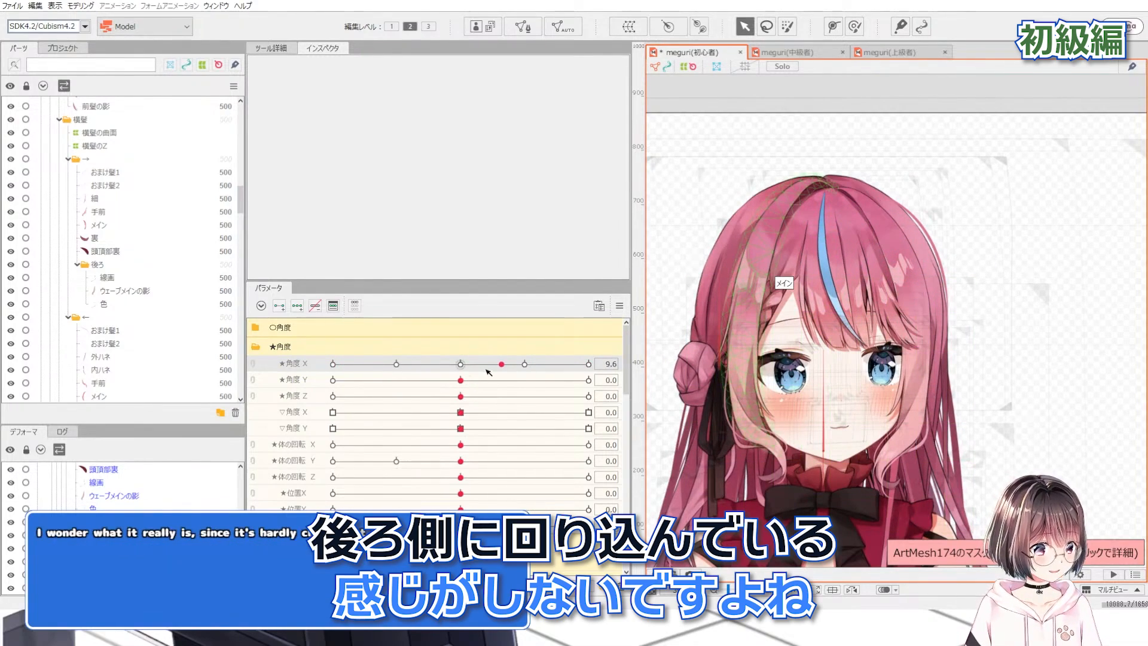
pyautogui.moveTo(501, 365); pyautogui.dragTo(608, 364)
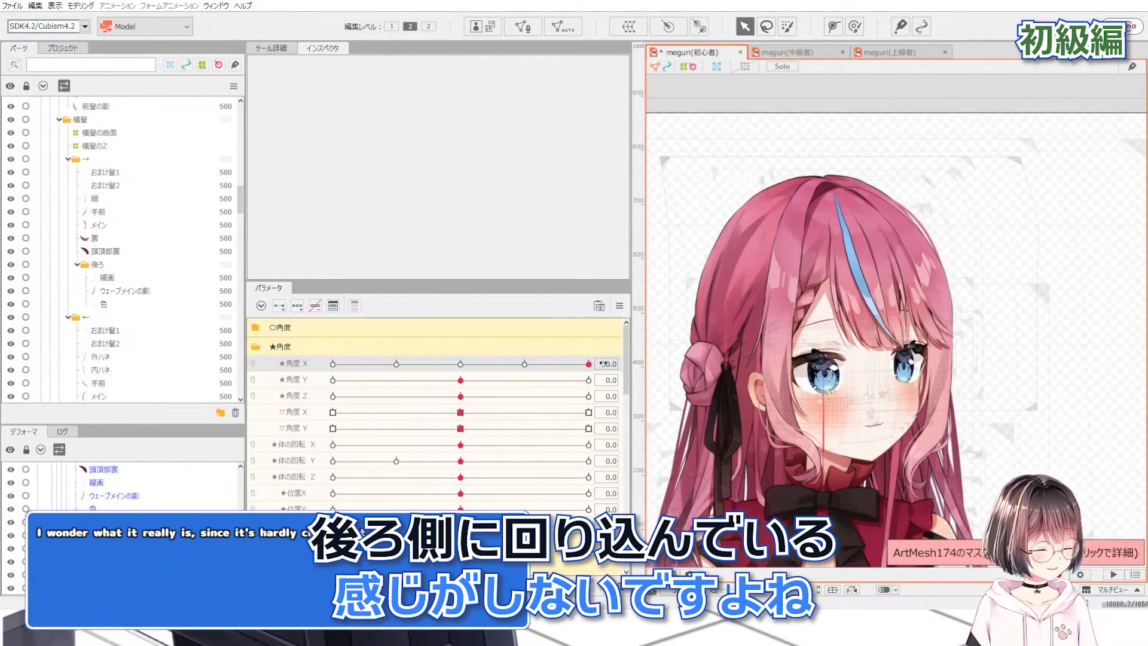
# At Angle X 30, move the 横髪の曲面 deformer's upper corner and upper edge points on the far side inward toward the head
pyautogui.click(975, 239)
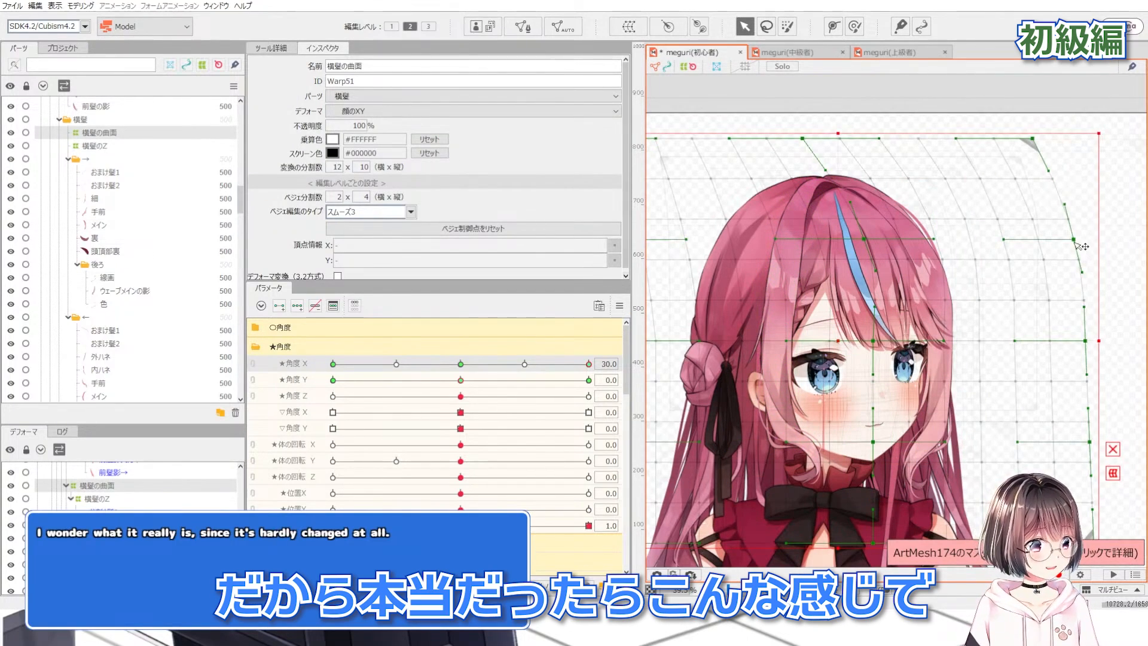
pyautogui.moveTo(1076, 242); pyautogui.dragTo(1038, 240)
pyautogui.moveTo(1034, 140); pyautogui.dragTo(946, 147)
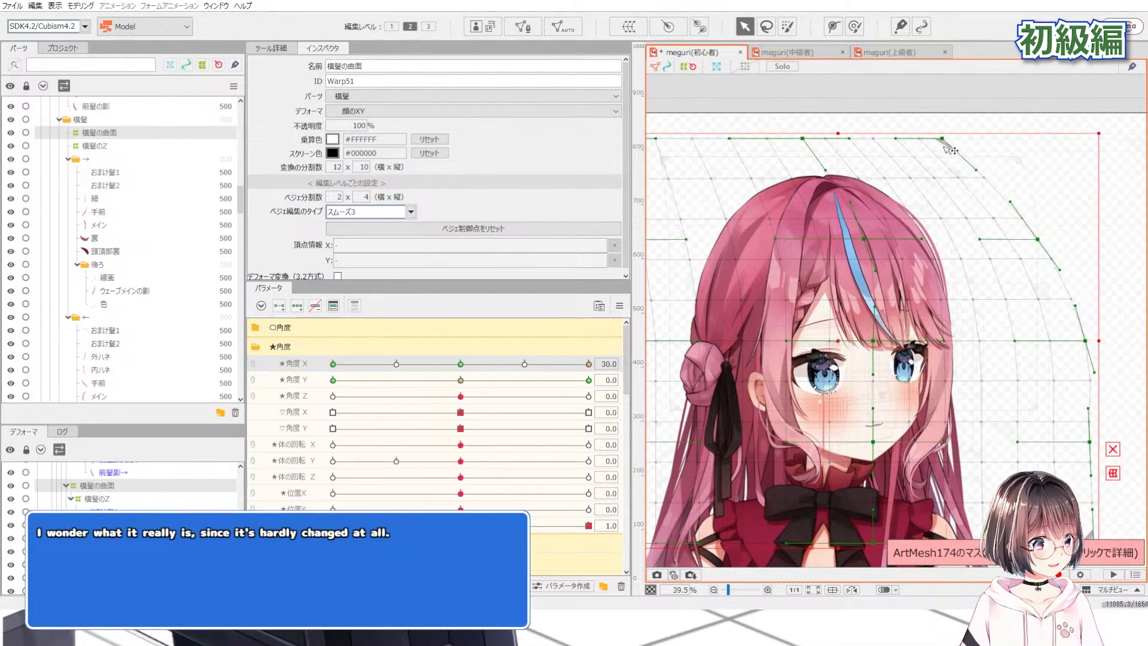
pyautogui.moveTo(1041, 244); pyautogui.dragTo(1023, 239)
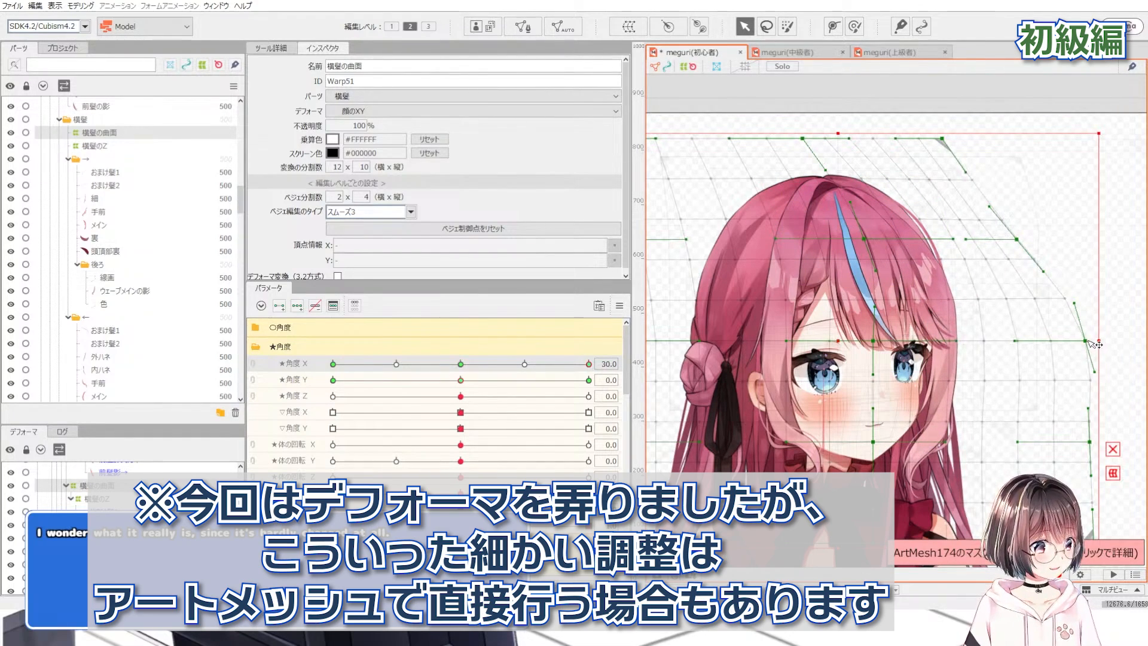
pyautogui.moveTo(1094, 344); pyautogui.dragTo(1066, 347)
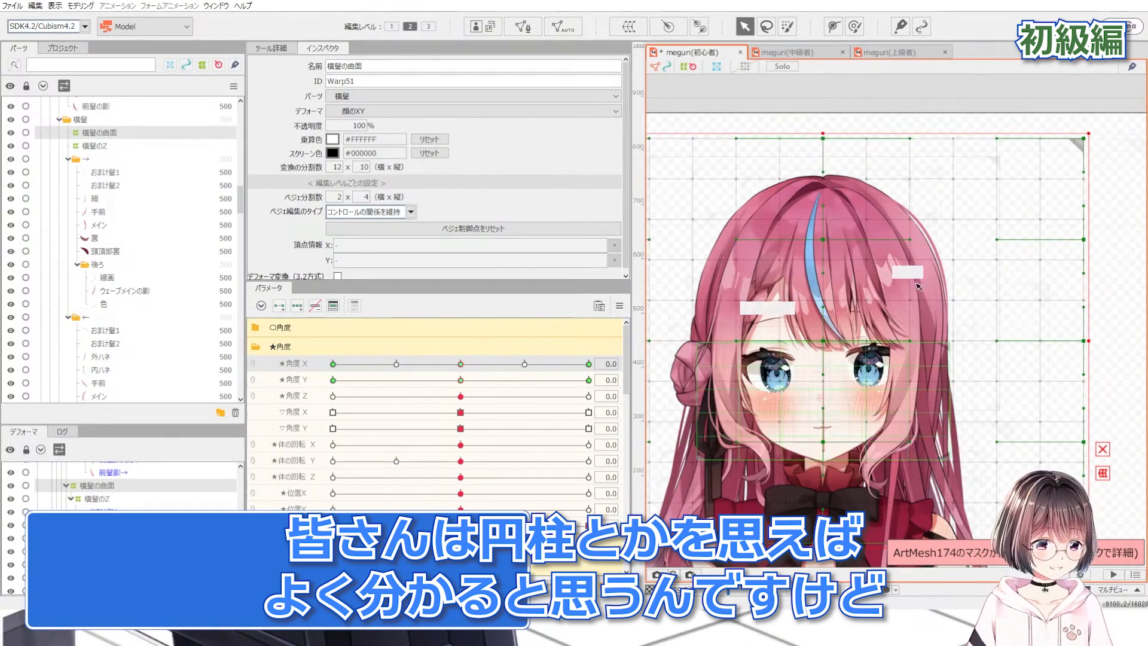
# Select the far-side メイン mesh at Angle X 0 and turn the angle to 30 to examine its thickness
pyautogui.scroll(5, 866, 231)
pyautogui.click(866, 232)
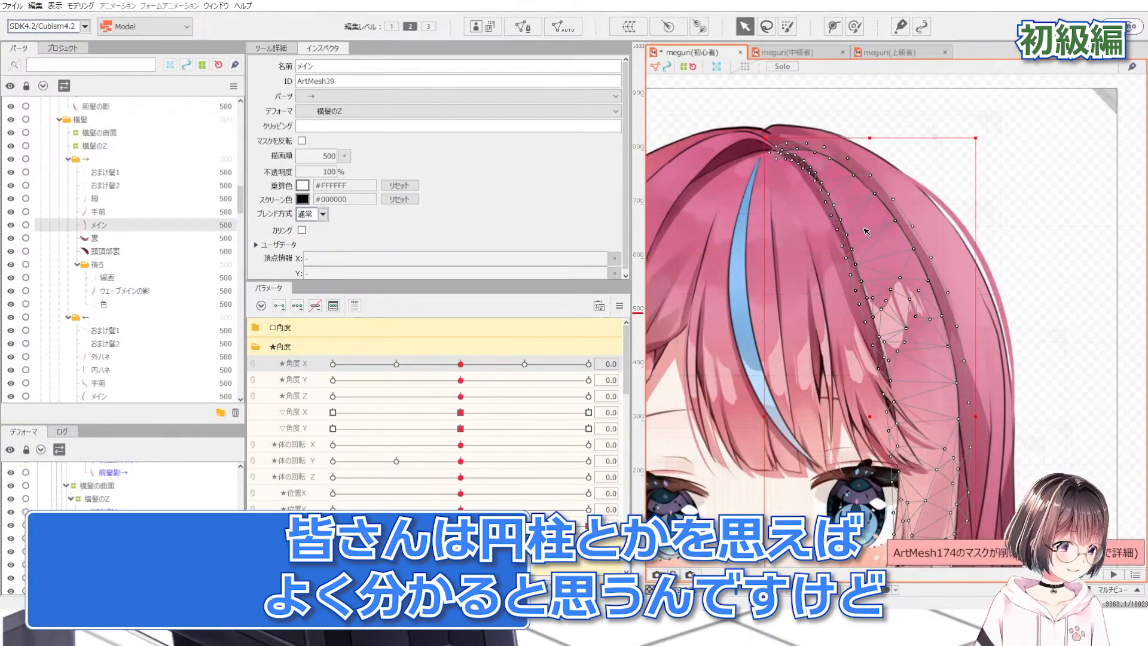
pyautogui.moveTo(462, 357); pyautogui.dragTo(588, 364)
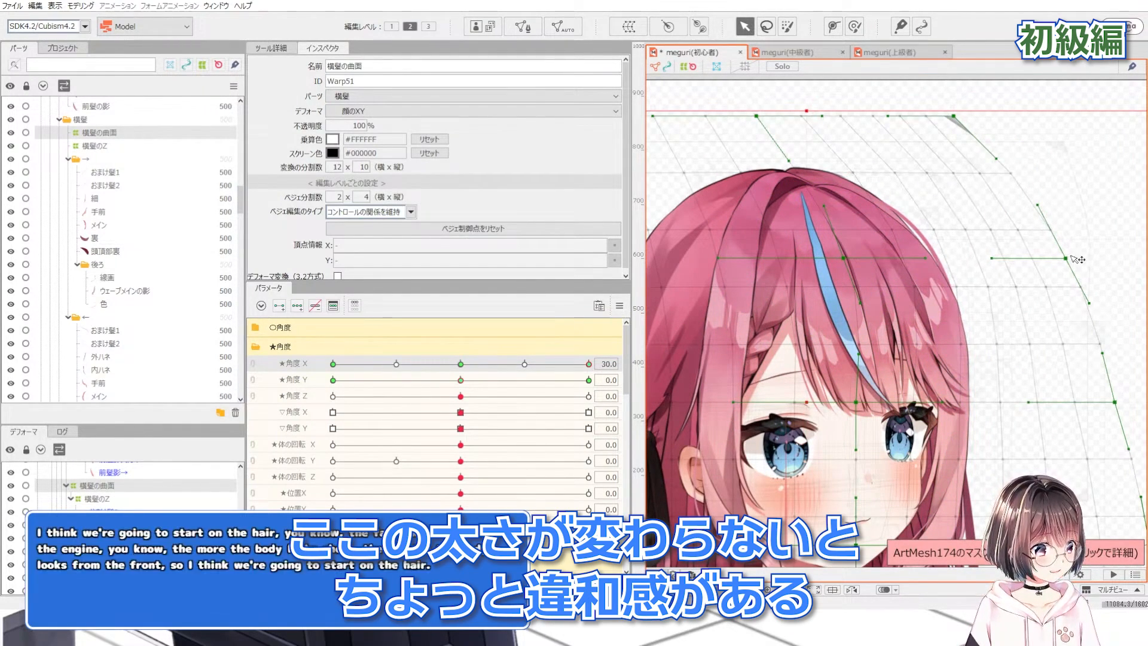
# Pull the 横髪の曲面 deformer's far-side edge point and top corner slightly further inward at Angle X 30
pyautogui.moveTo(1076, 258); pyautogui.dragTo(939, 260)
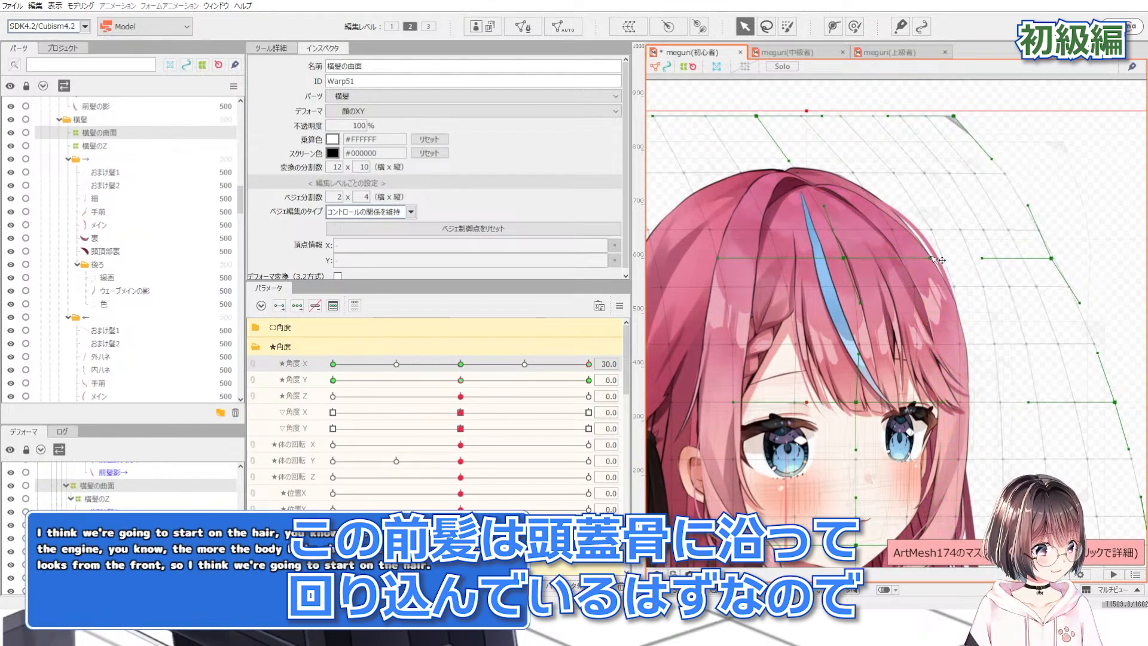
pyautogui.moveTo(959, 127); pyautogui.dragTo(910, 217)
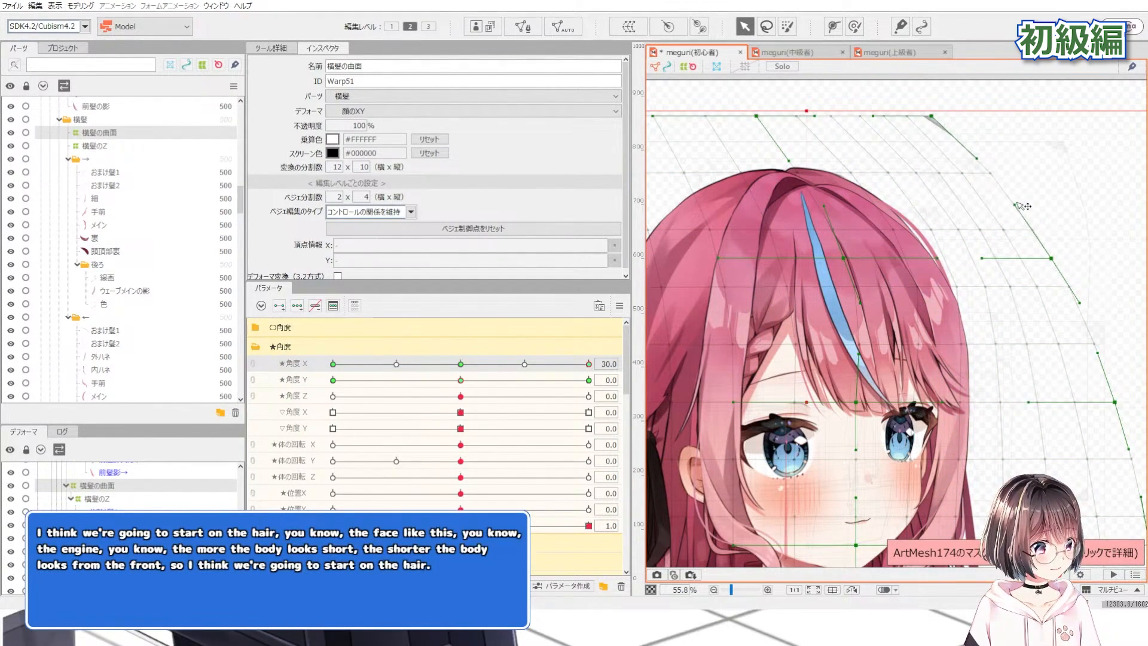
pyautogui.scroll(-2, 1024, 205)
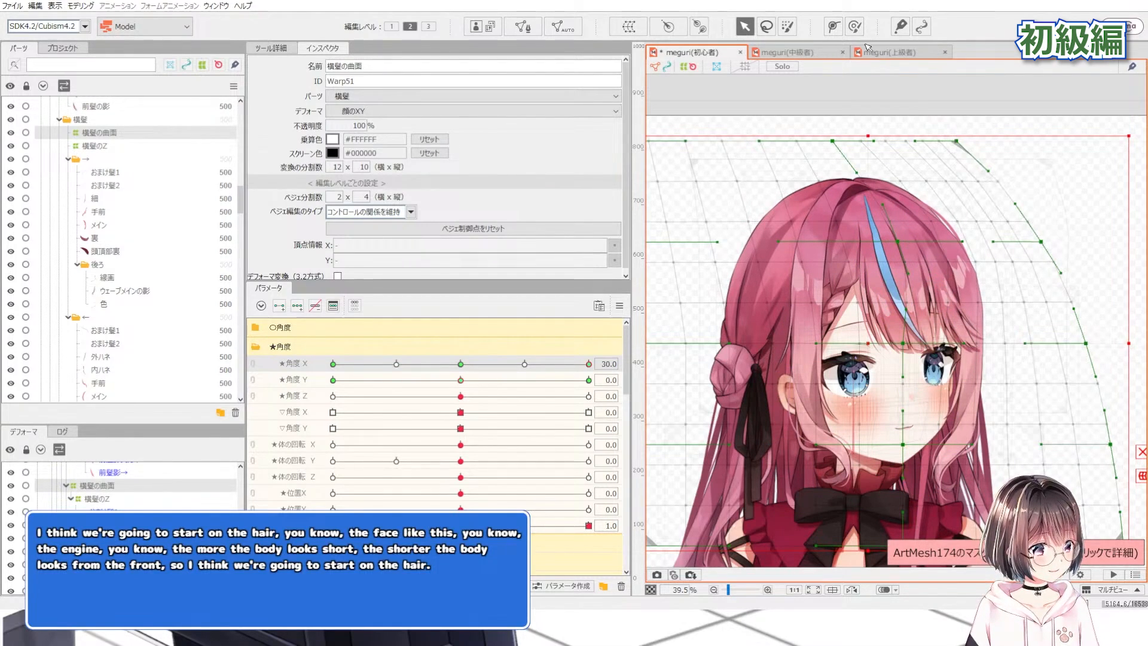
# Brush the 横髪の曲面 deformer around the crown and hair bun with the deform brush at Angle X 30
pyautogui.click(855, 28)
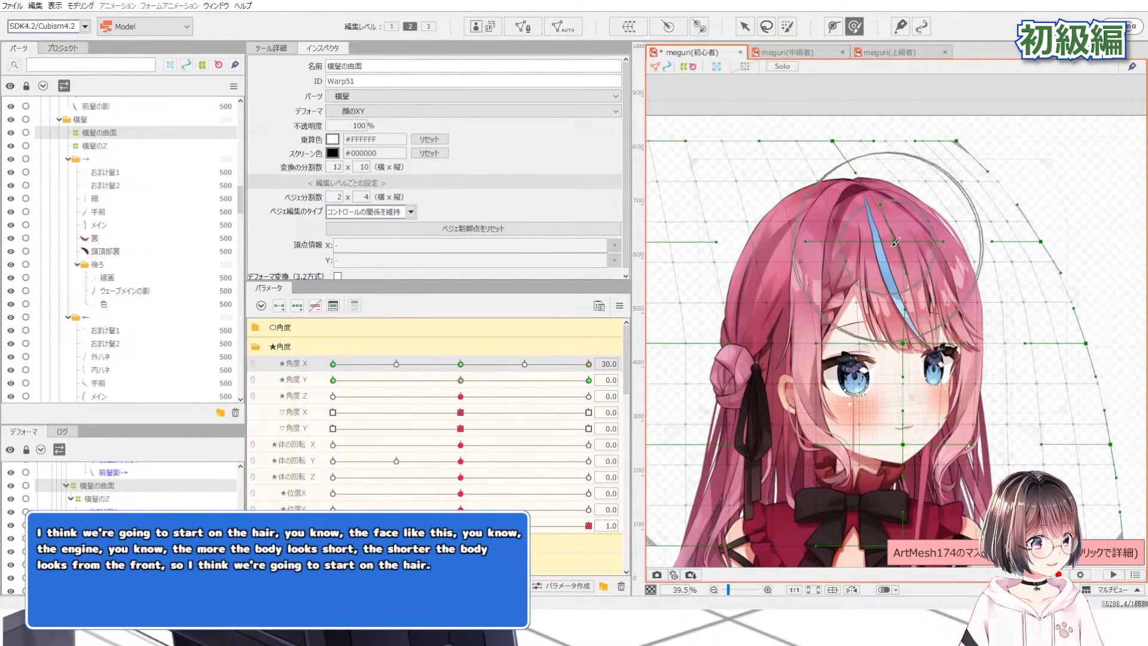
pyautogui.moveTo(886, 238)
pyautogui.mouseDown()
pyautogui.moveTo(830, 231)
pyautogui.moveTo(840, 233)
pyautogui.moveTo(836, 200)
pyautogui.mouseUp()
pyautogui.moveTo(747, 364); pyautogui.dragTo(765, 330)
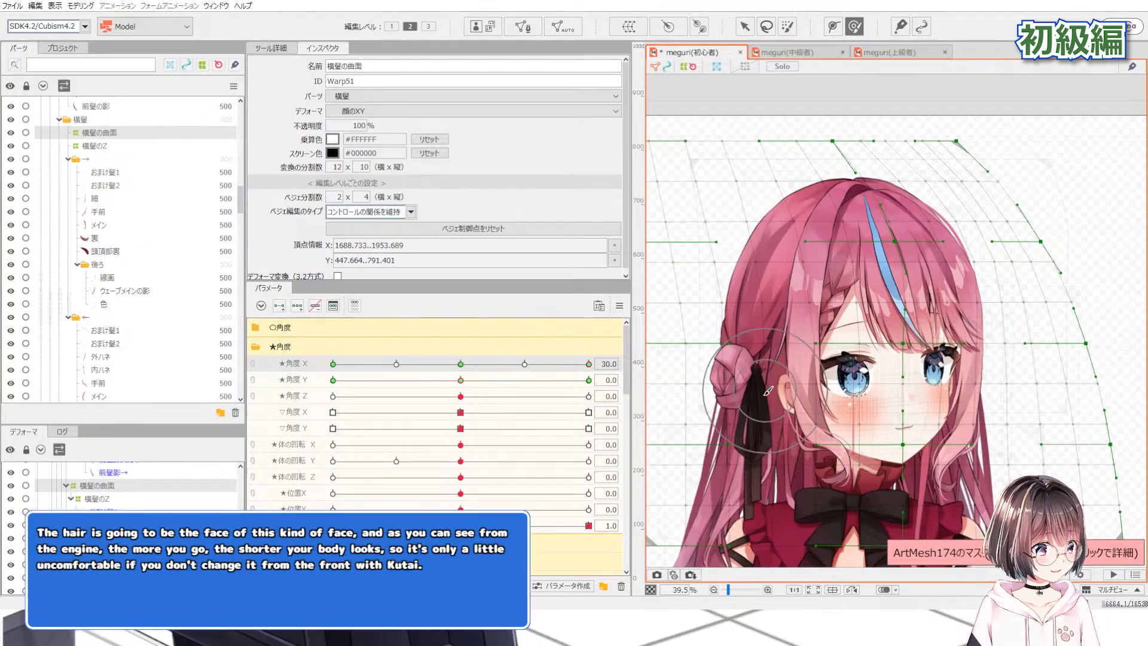
pyautogui.scroll(-2, 721, 319)
pyautogui.moveTo(589, 364); pyautogui.dragTo(592, 394)
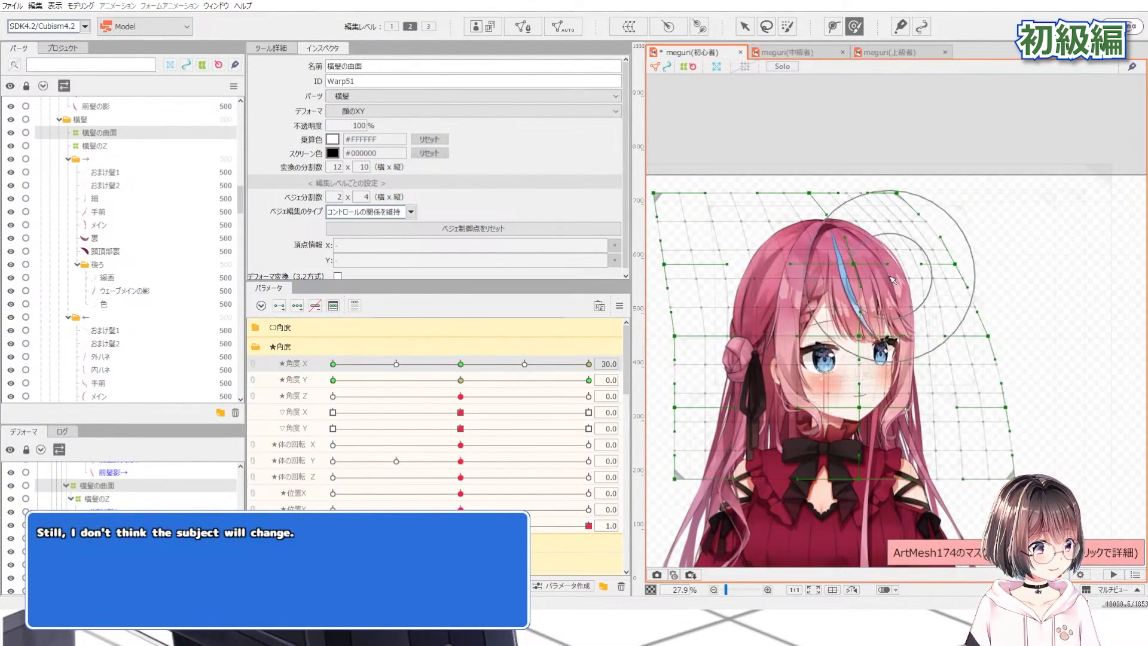
# Switch back to the Arrow tool and sweep Angle X between 30 and -30 to examine the corrected side hair
pyautogui.scroll(4, 892, 280)
pyautogui.press('v')
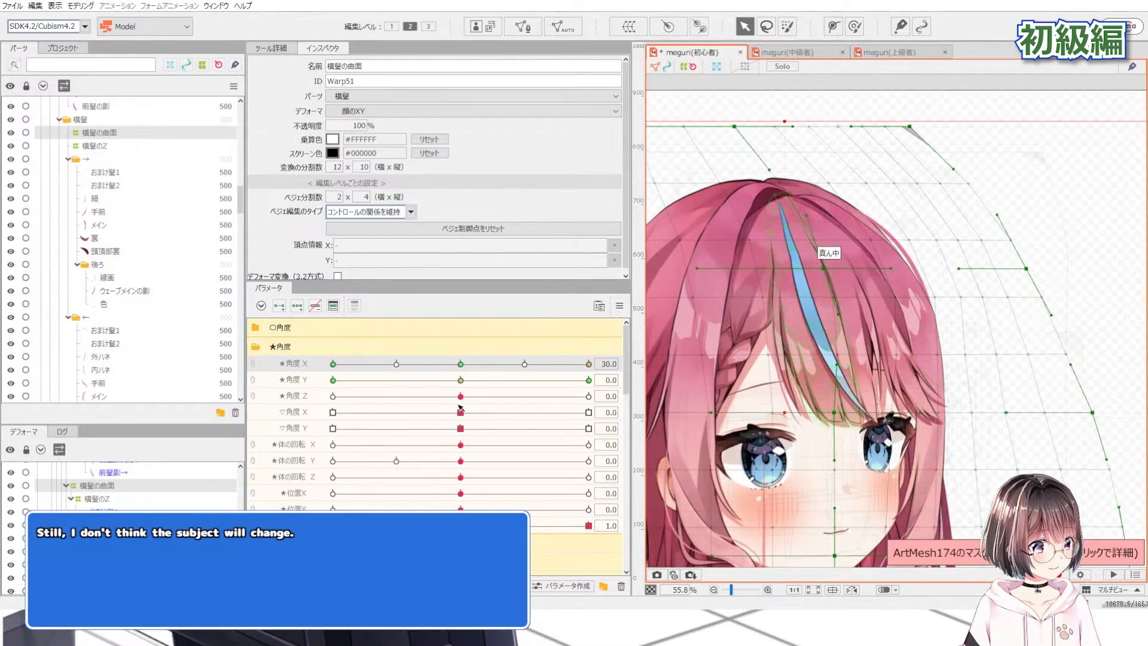
pyautogui.moveTo(461, 364); pyautogui.dragTo(531, 389)
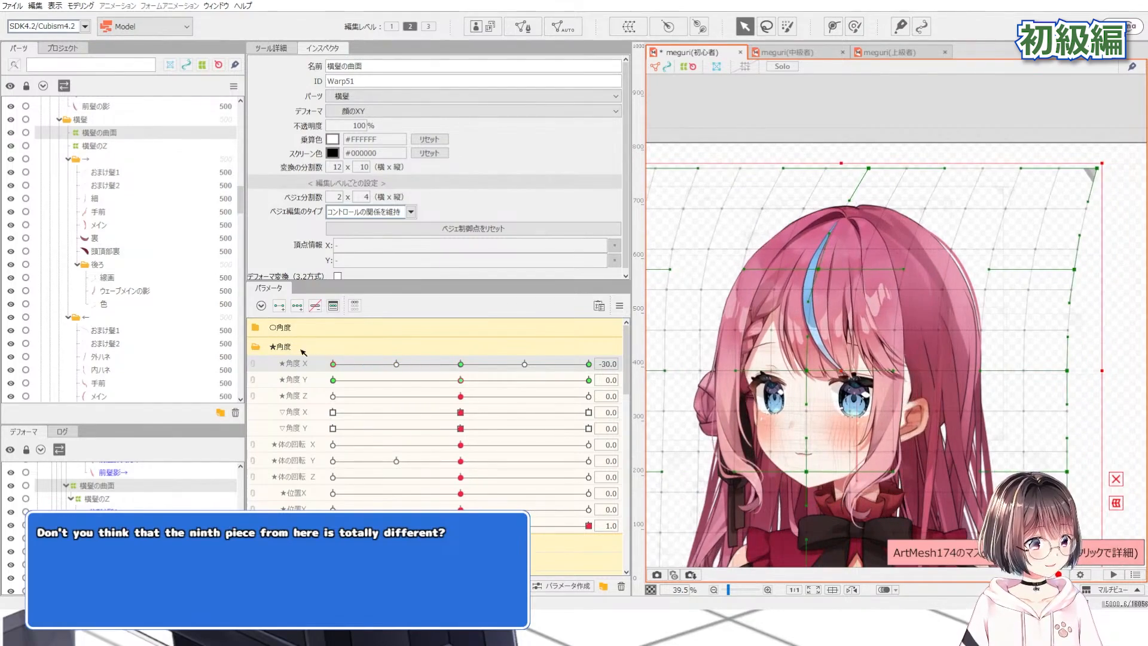
pyautogui.moveTo(301, 350); pyautogui.dragTo(404, 395)
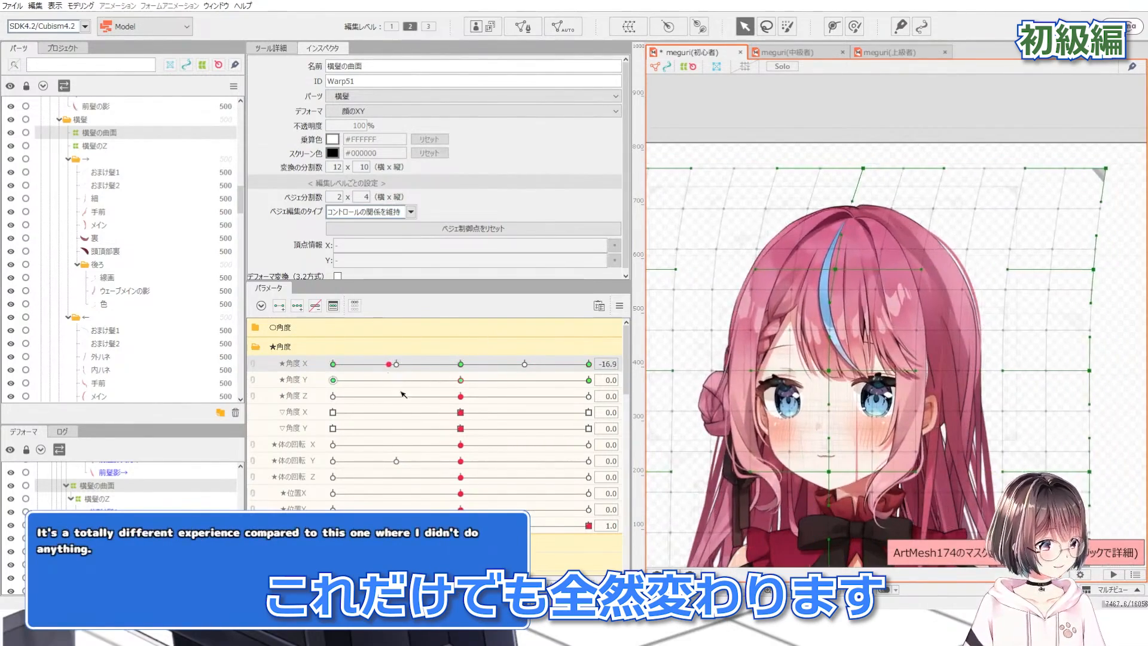
# Check the 動きの反転 command with Angle X at 30, leave it unapplied, and return Angle X to 0
pyautogui.click(461, 366)
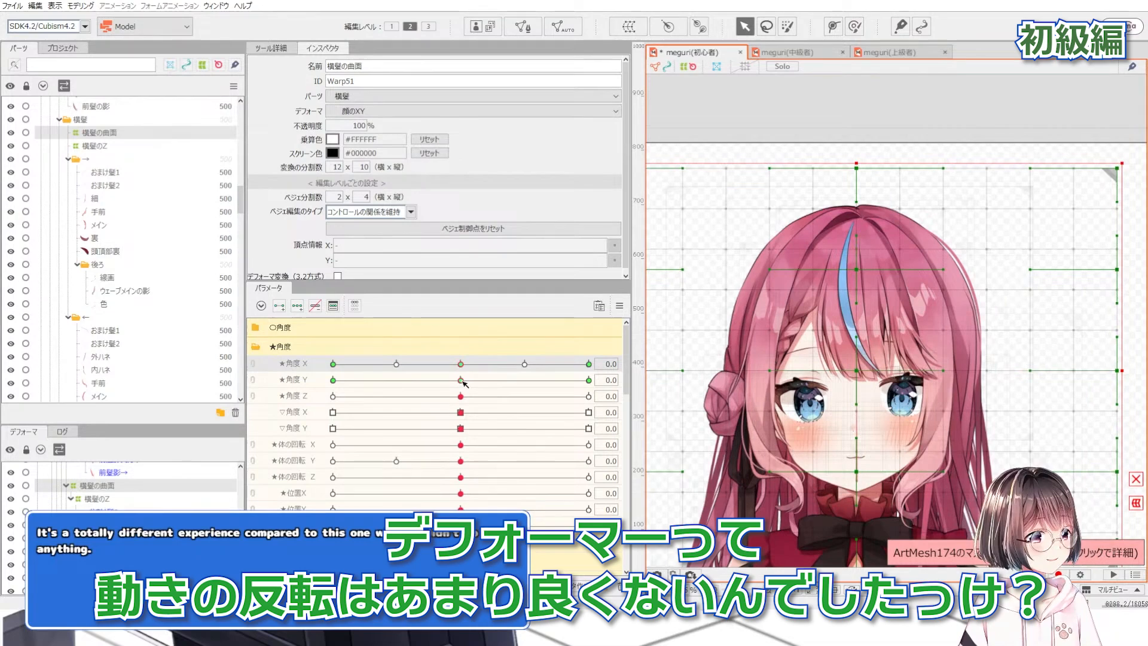
pyautogui.click(588, 364)
pyautogui.click(620, 306)
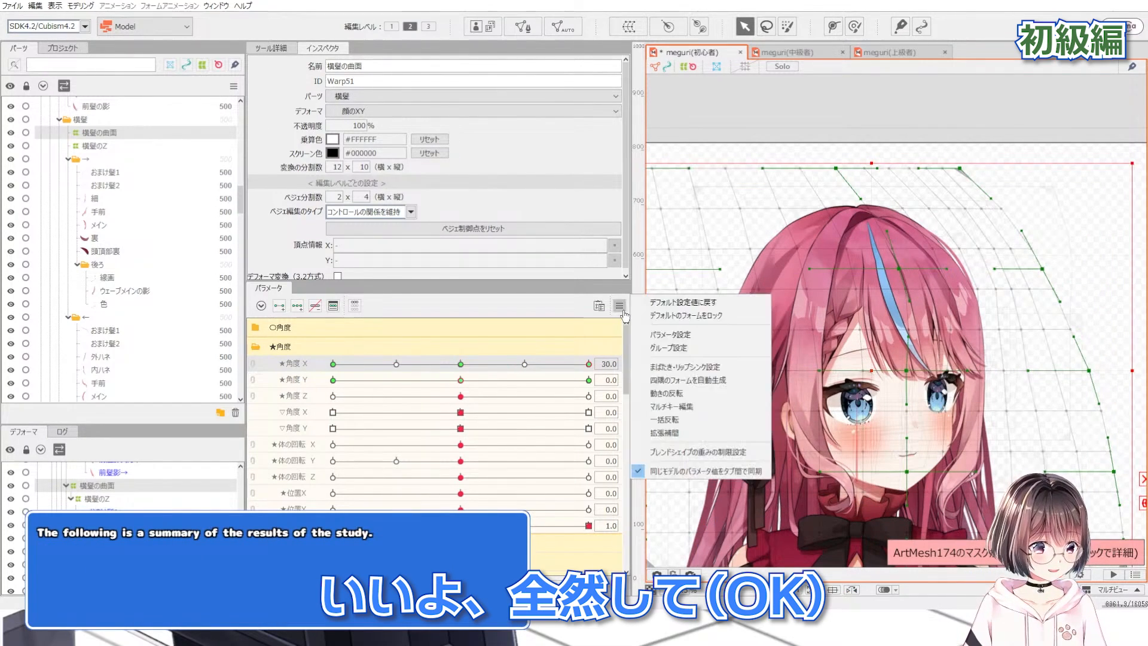
pyautogui.click(640, 394)
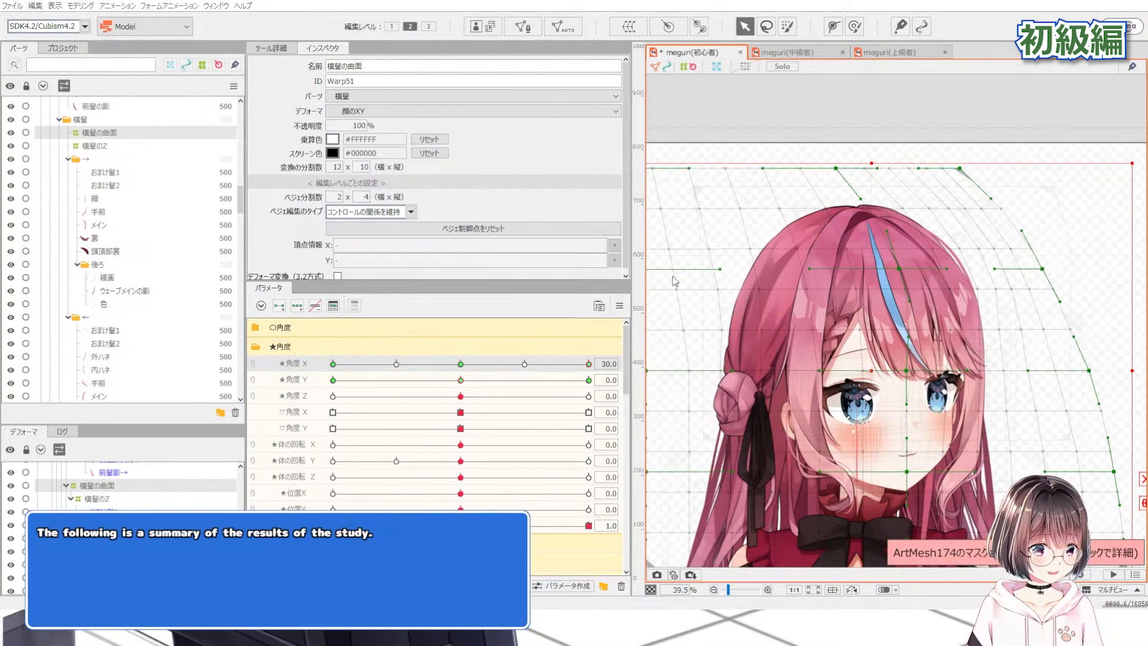
pyautogui.click(515, 428)
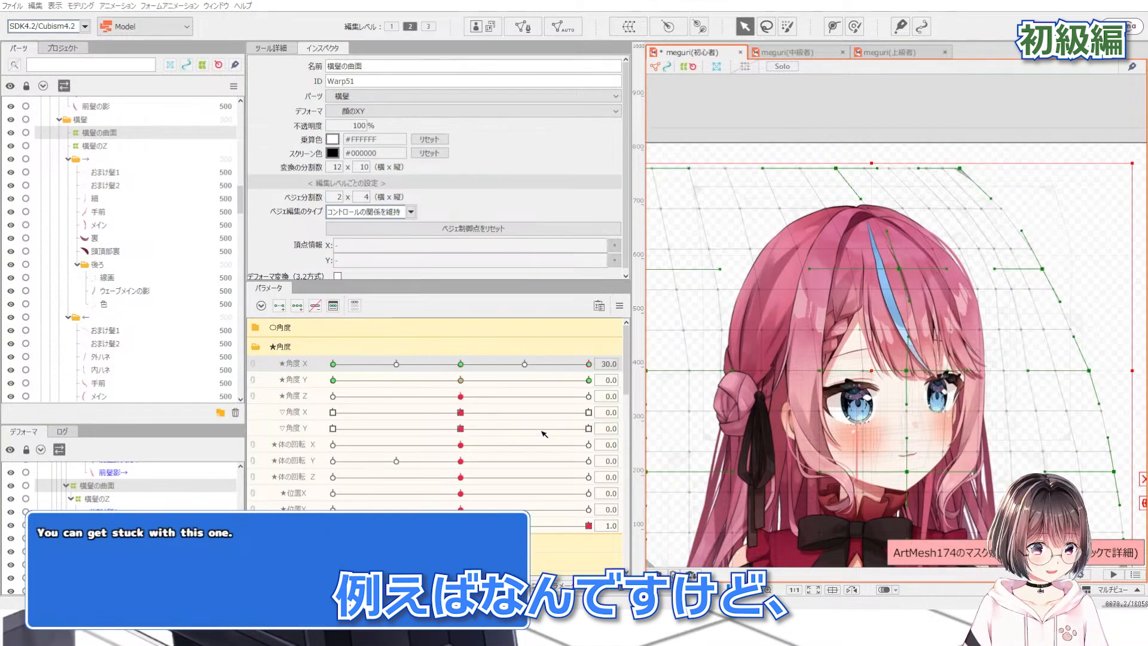
pyautogui.click(460, 364)
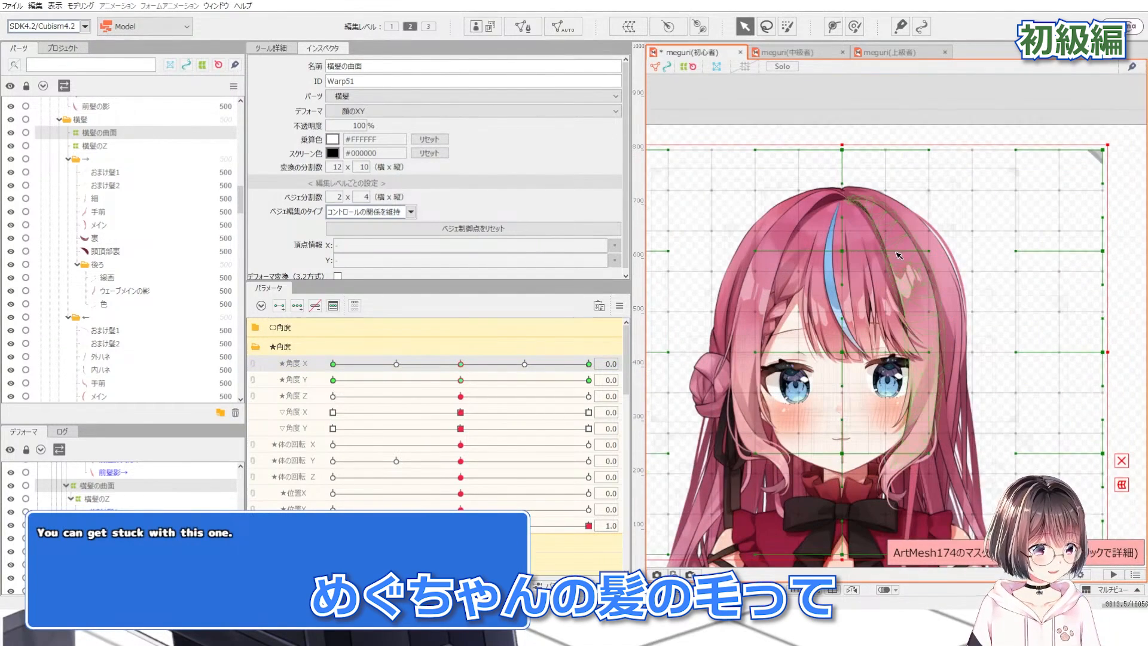
# Turn Angle X to -30 and smooth the 横髪の曲面 deformer around the crown and both sides of the head with the deform brush
pyautogui.scroll(2, 800, 205)
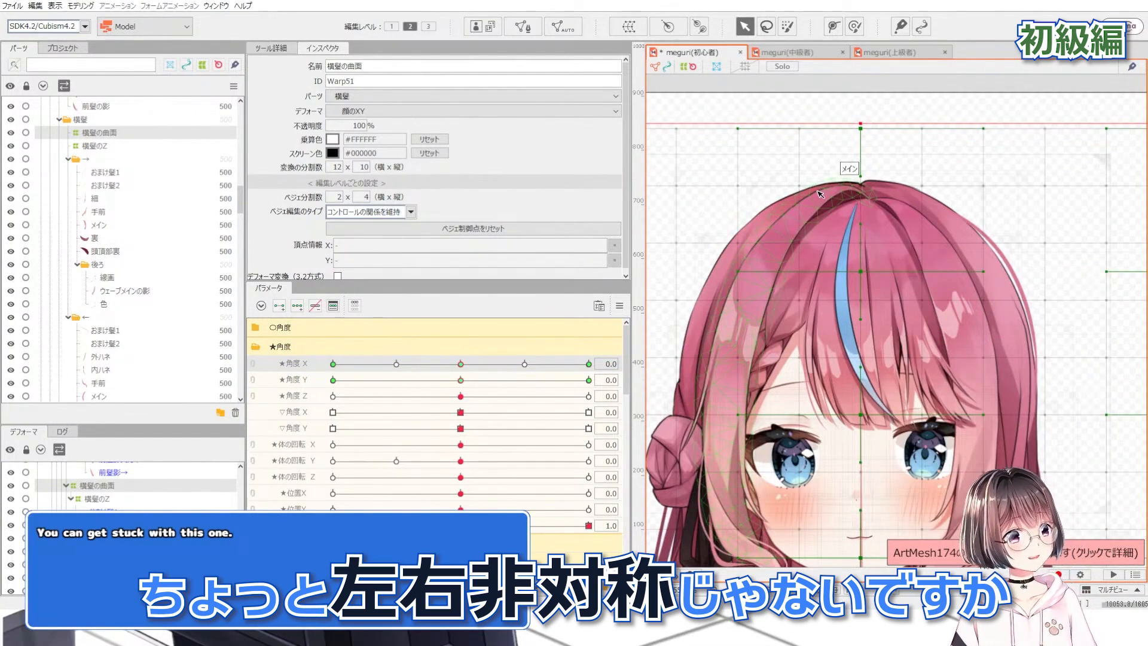
pyautogui.scroll(-2, 824, 193)
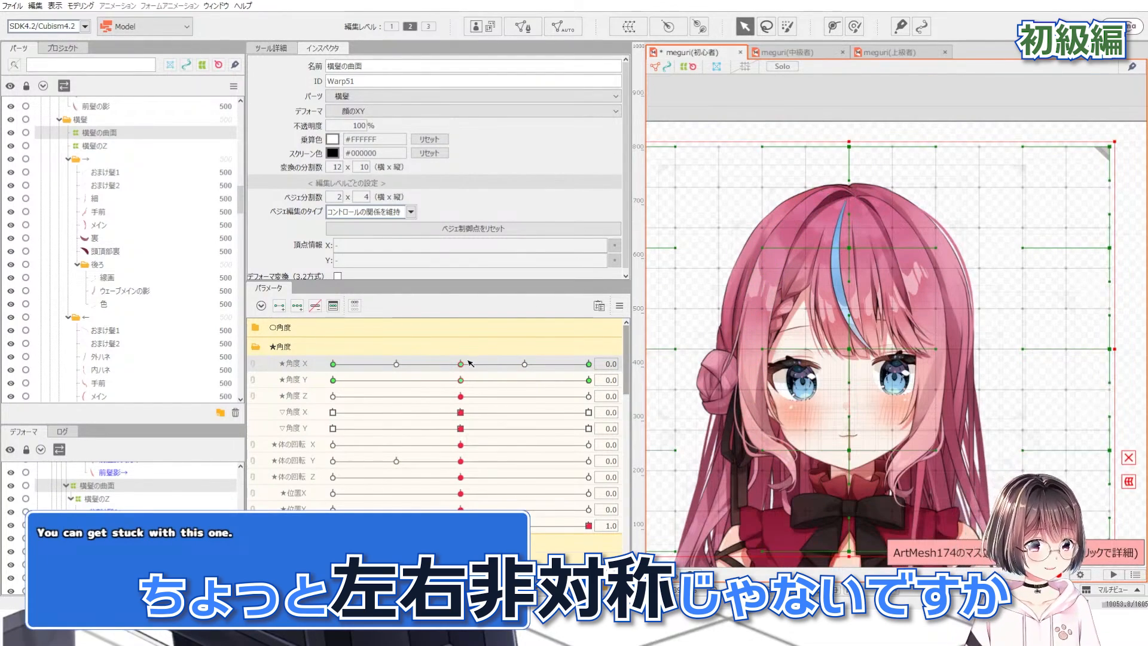
pyautogui.moveTo(470, 363); pyautogui.dragTo(295, 363)
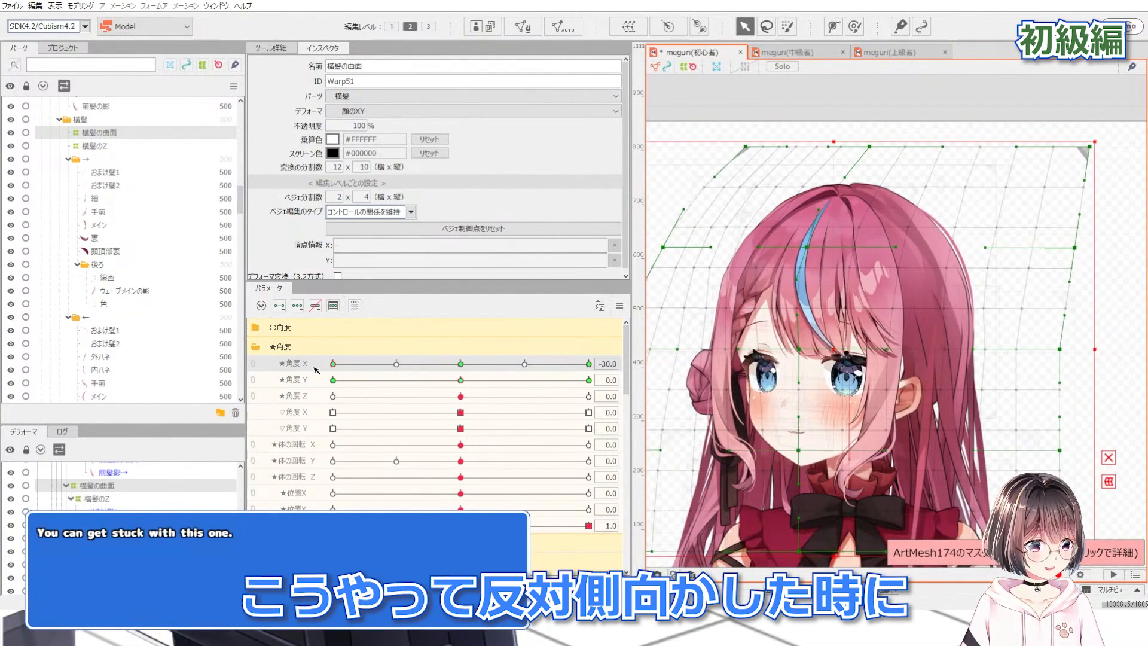
pyautogui.click(855, 26)
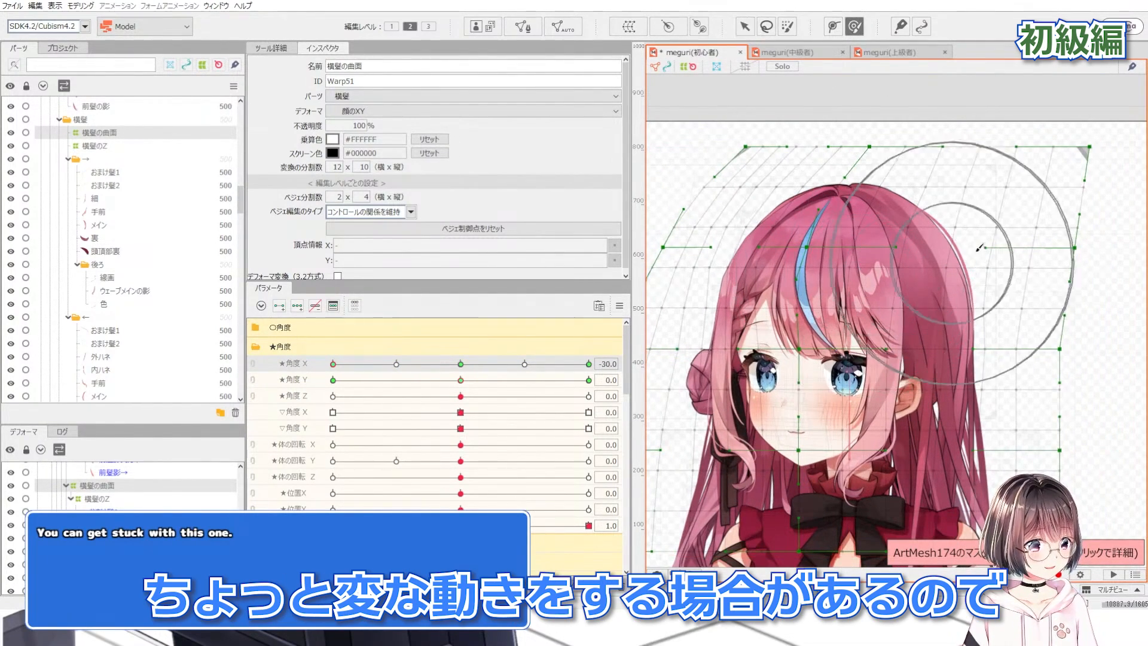
pyautogui.moveTo(968, 221)
pyautogui.mouseDown()
pyautogui.moveTo(870, 234)
pyautogui.moveTo(969, 236)
pyautogui.mouseUp()
pyautogui.scroll(2, 870, 236)
pyautogui.click(897, 243)
pyautogui.scroll(-1, 898, 240)
pyautogui.moveTo(758, 290); pyautogui.dragTo(764, 283)
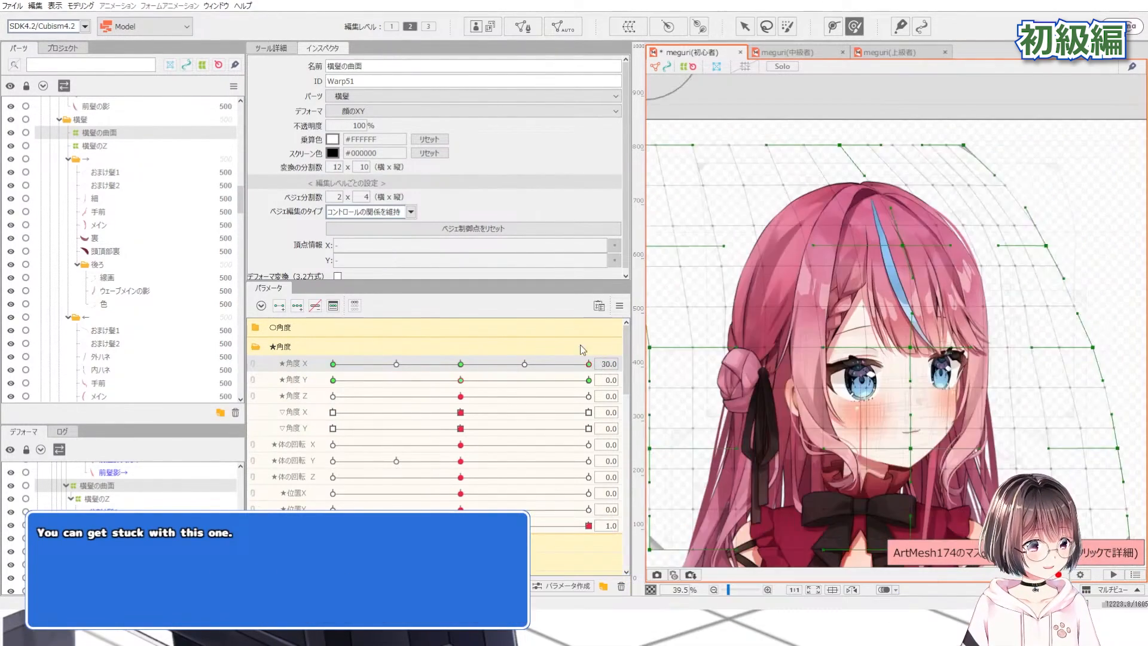
# Sweep Angle X to examine the corrected side hair, return it to 0, and deselect everything with the Arrow tool
pyautogui.moveTo(580, 348)
pyautogui.mouseDown()
pyautogui.moveTo(346, 344)
pyautogui.moveTo(589, 354)
pyautogui.moveTo(385, 362)
pyautogui.mouseUp()
pyautogui.click(461, 364)
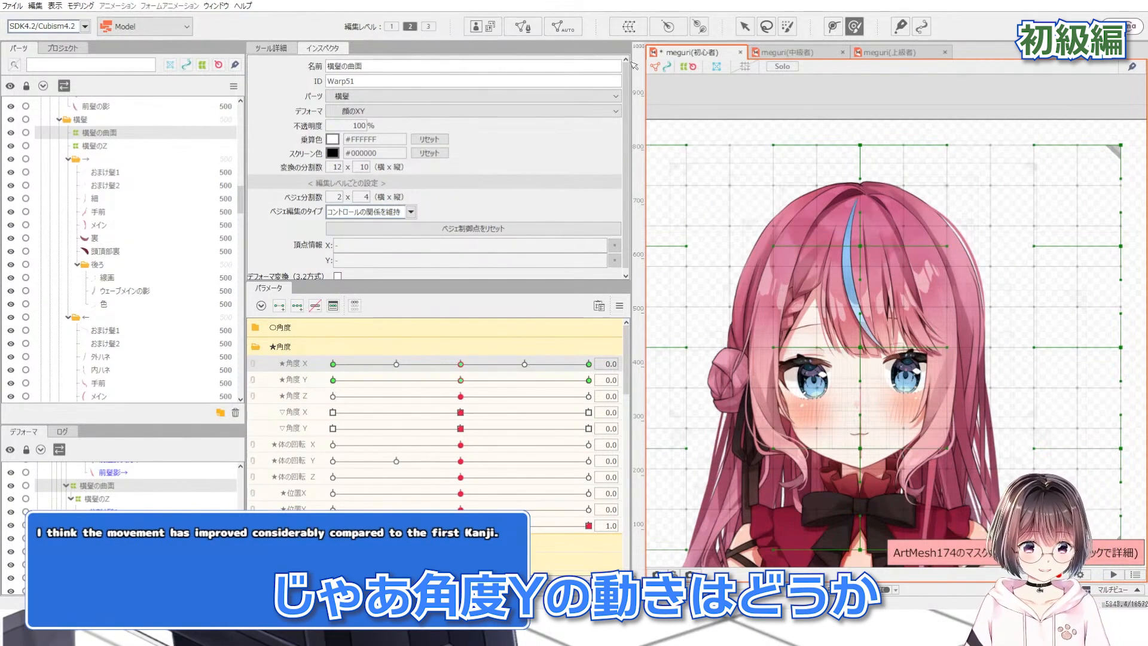
pyautogui.click(744, 27)
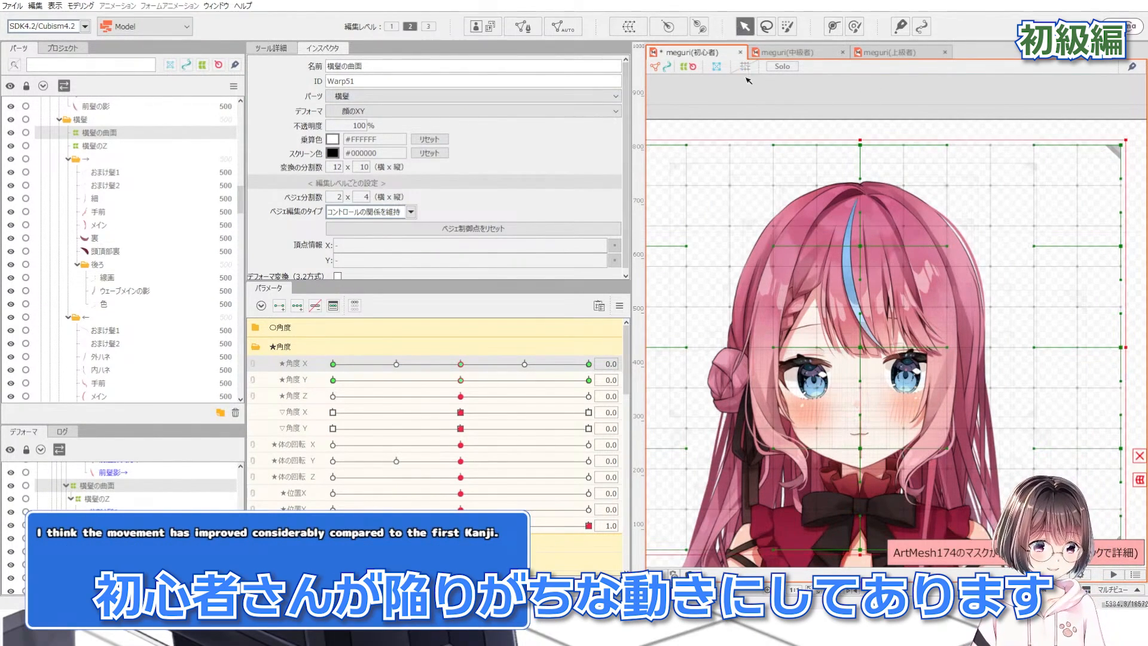
pyautogui.click(747, 80)
# Examine the 横髪の曲面 and inner 前髪の曲面 deformers in turn while moving Angle Y up to 20
pyautogui.moveTo(460, 379); pyautogui.dragTo(426, 397)
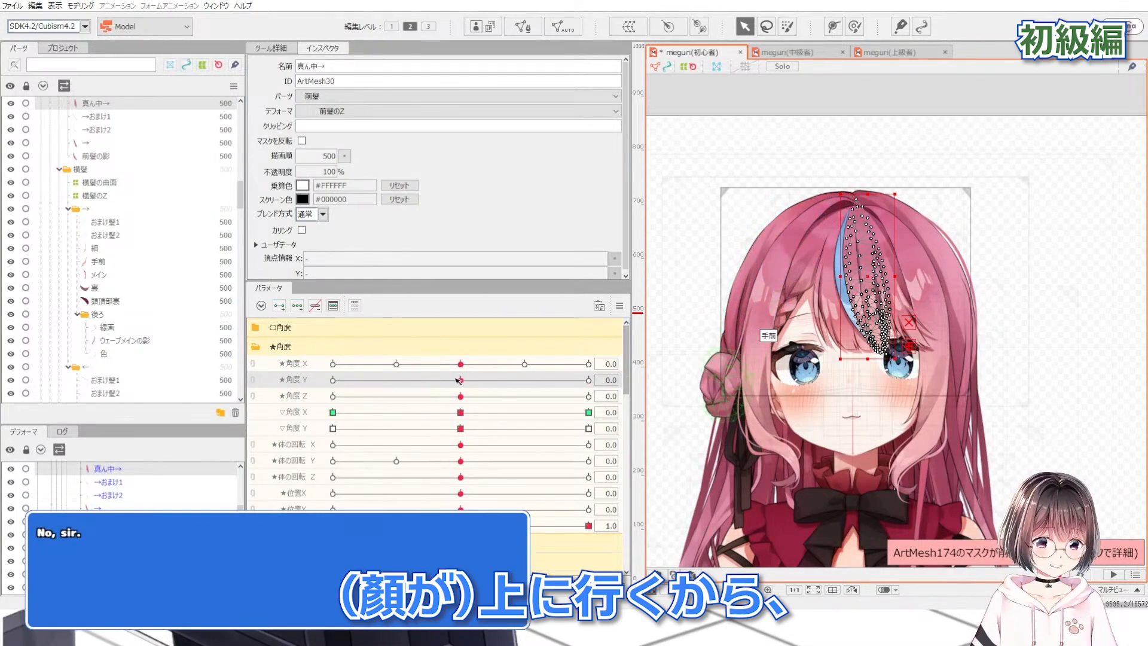
pyautogui.moveTo(478, 380); pyautogui.dragTo(589, 380)
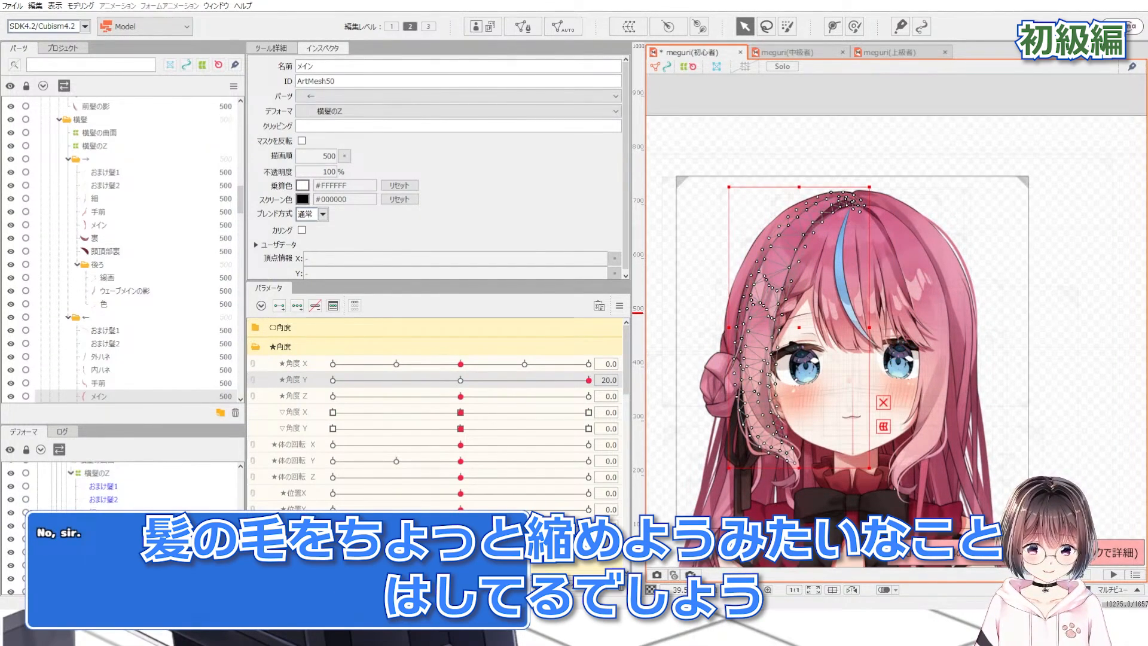
pyautogui.click(97, 510)
pyautogui.moveTo(461, 380); pyautogui.dragTo(563, 373)
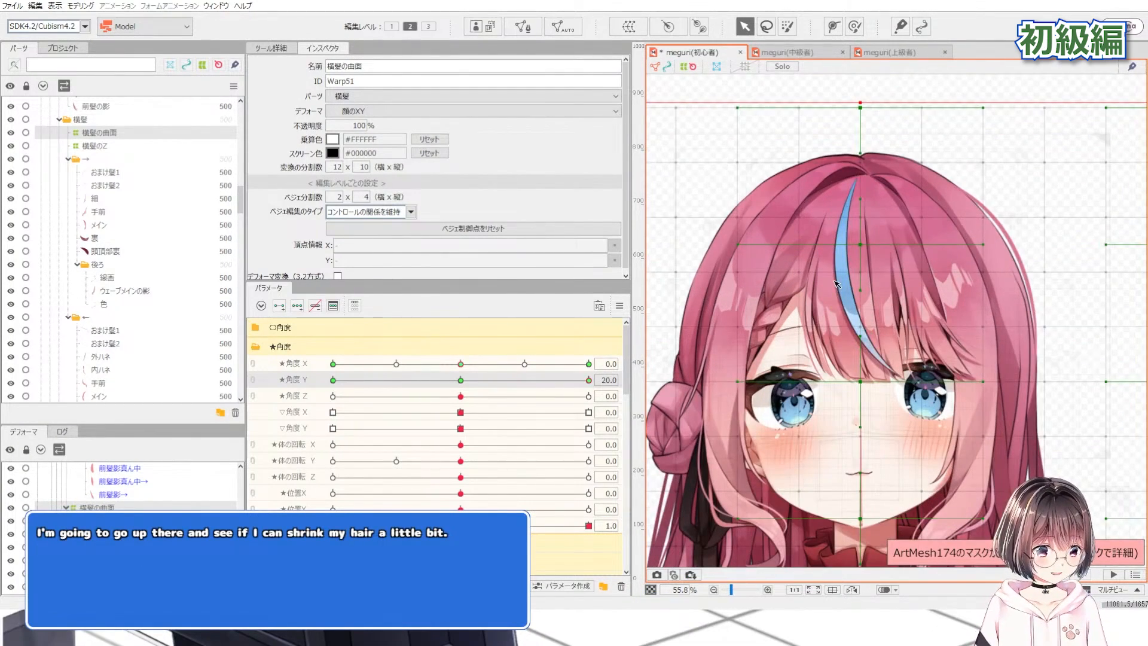
pyautogui.scroll(-3, 224, 469)
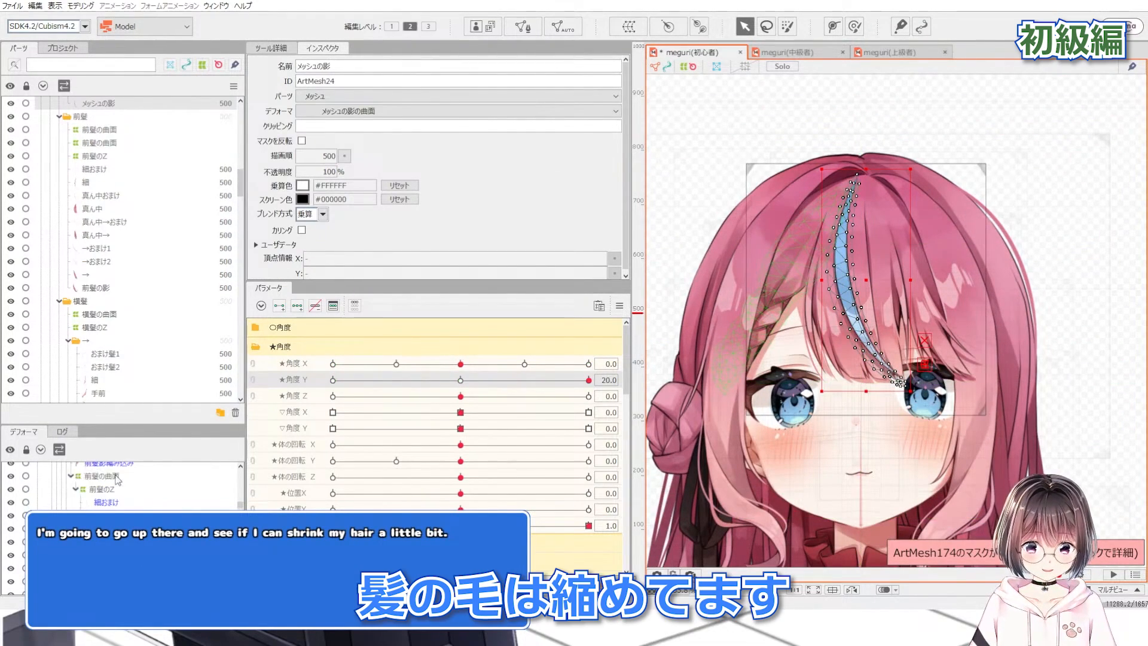
pyautogui.click(117, 476)
pyautogui.moveTo(461, 380); pyautogui.dragTo(647, 357)
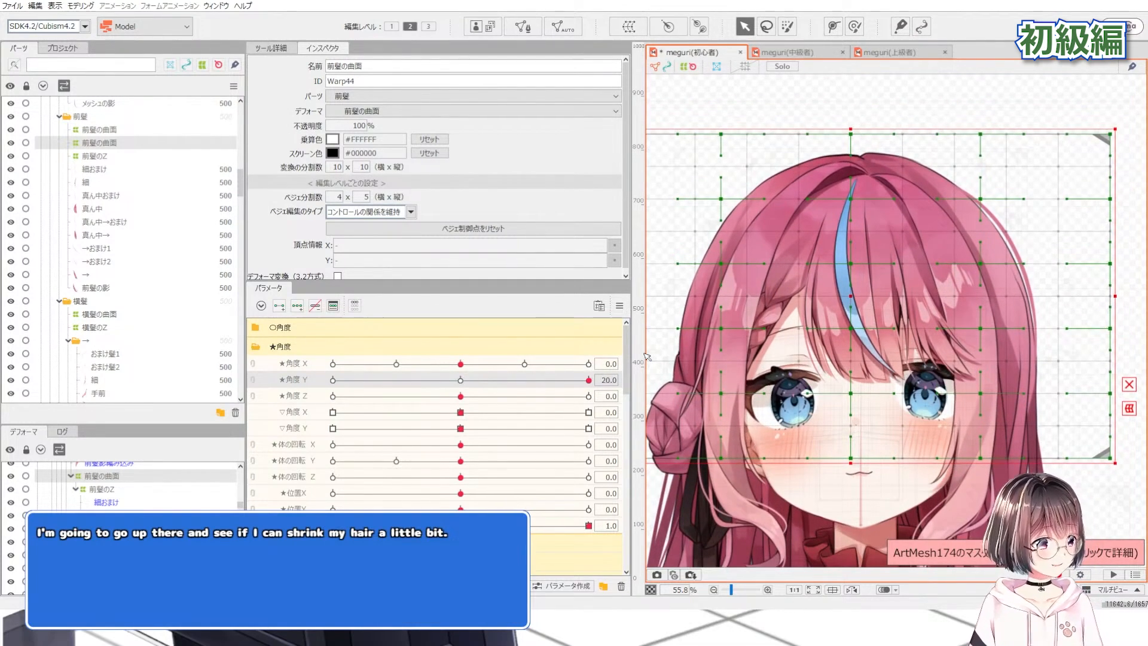
# Inspect the お団子結び hair mesh near the crown up close while moving Angle Y to 20
pyautogui.click(723, 313)
pyautogui.scroll(5, 819, 144)
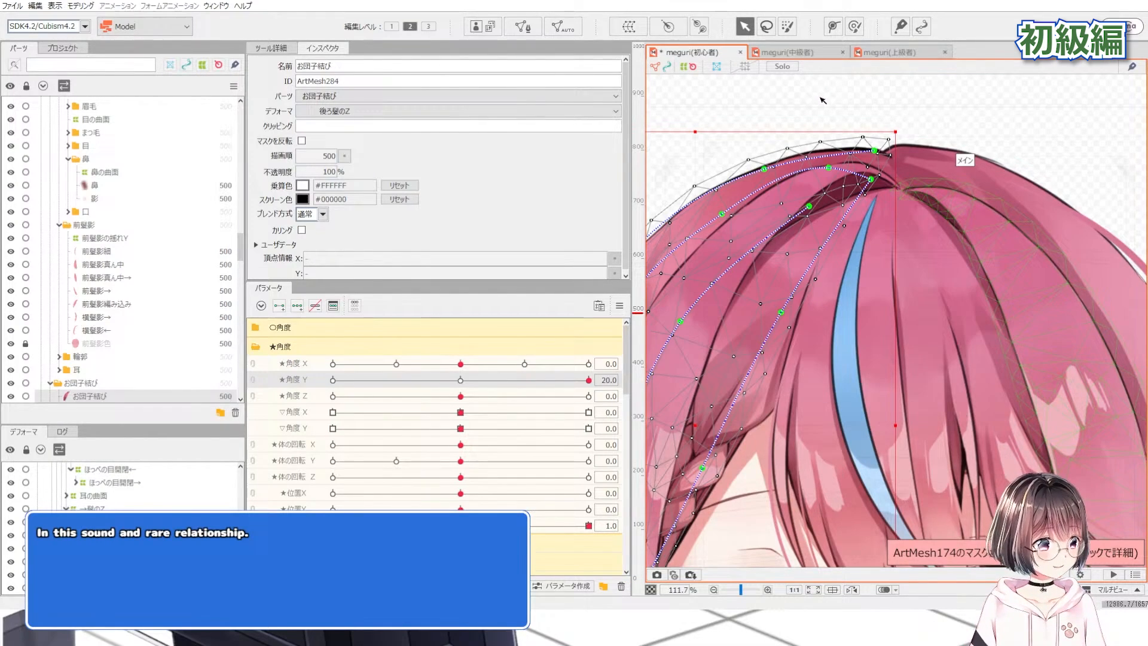
pyautogui.click(822, 100)
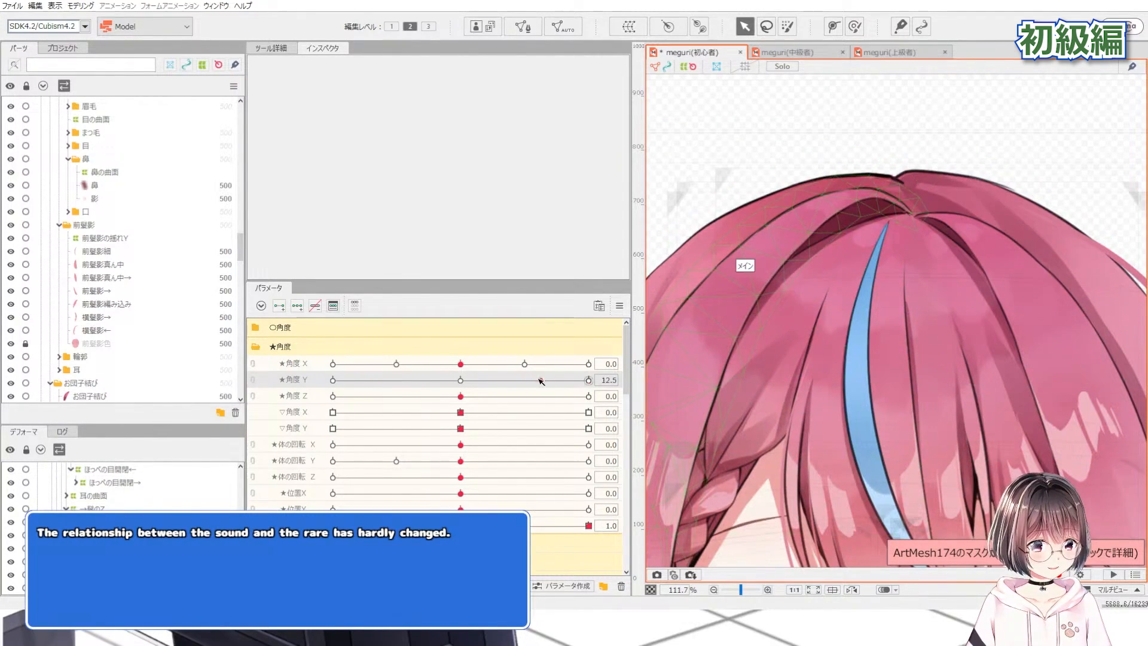
pyautogui.moveTo(540, 380); pyautogui.dragTo(588, 380)
pyautogui.scroll(-5, 753, 214)
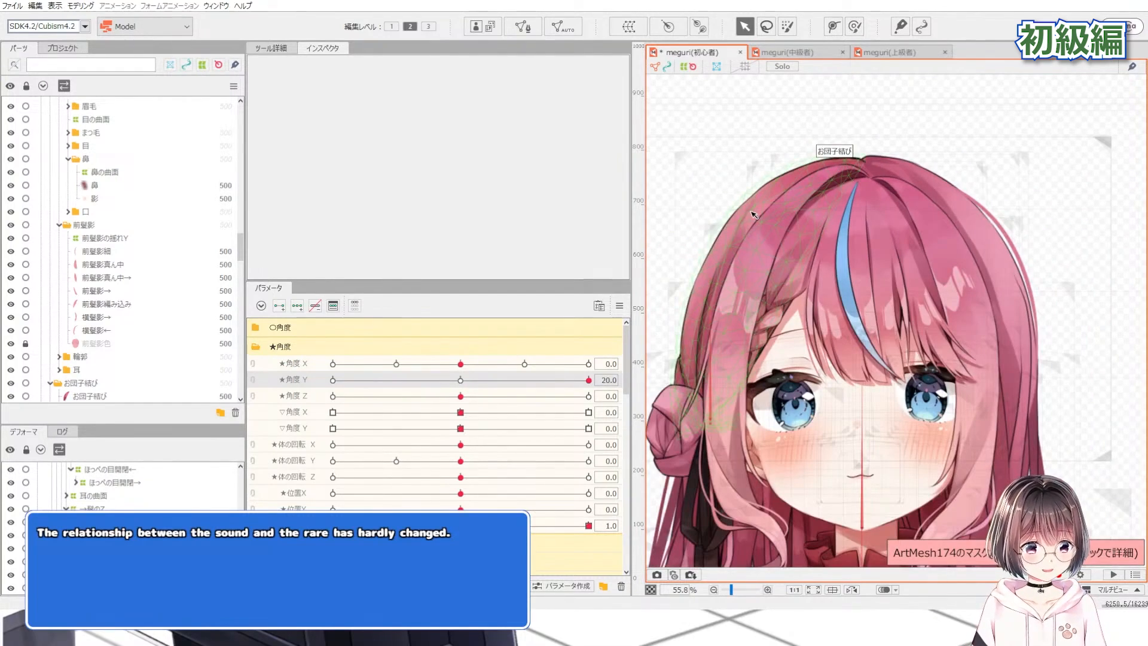
pyautogui.scroll(2, 738, 230)
pyautogui.click(737, 230)
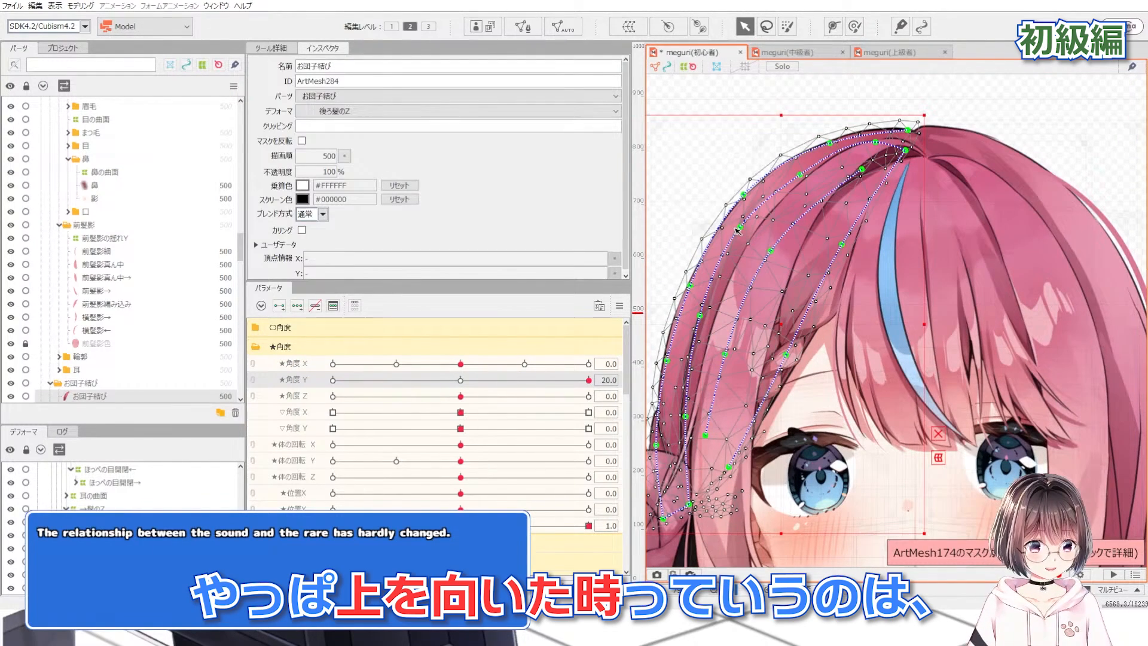
# Lower the うしろ髪の曲面 deformer at Angle Y 20 and check the motion by moving Angle Y down and back to 20
pyautogui.click(108, 548)
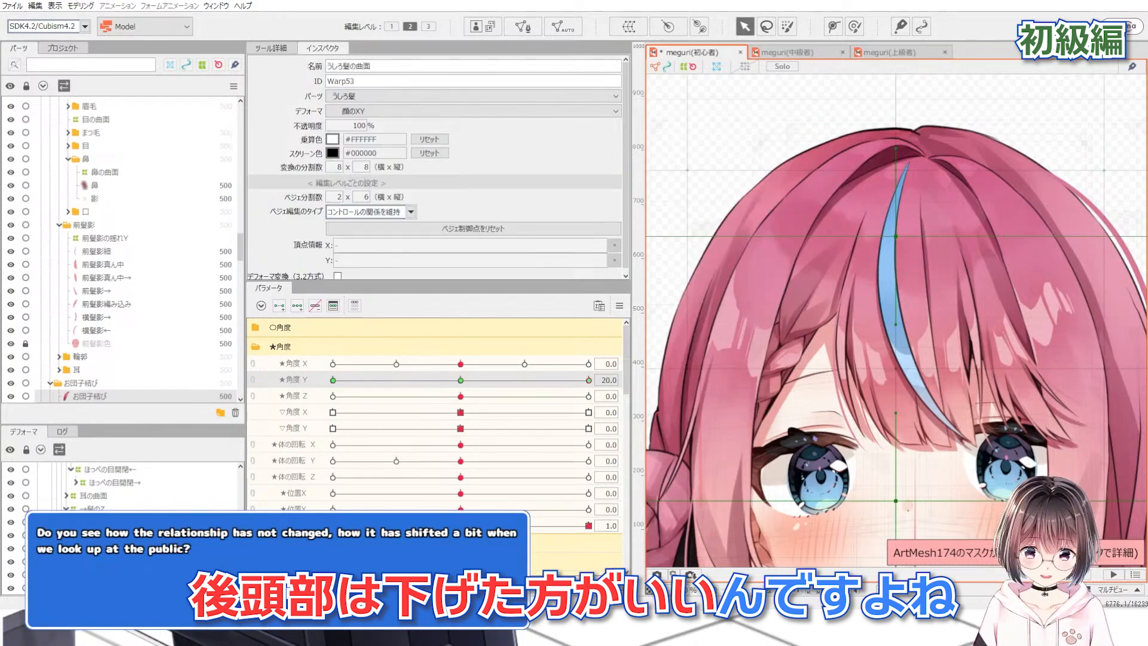
pyautogui.scroll(-5, 758, 172)
pyautogui.scroll(4, 819, 362)
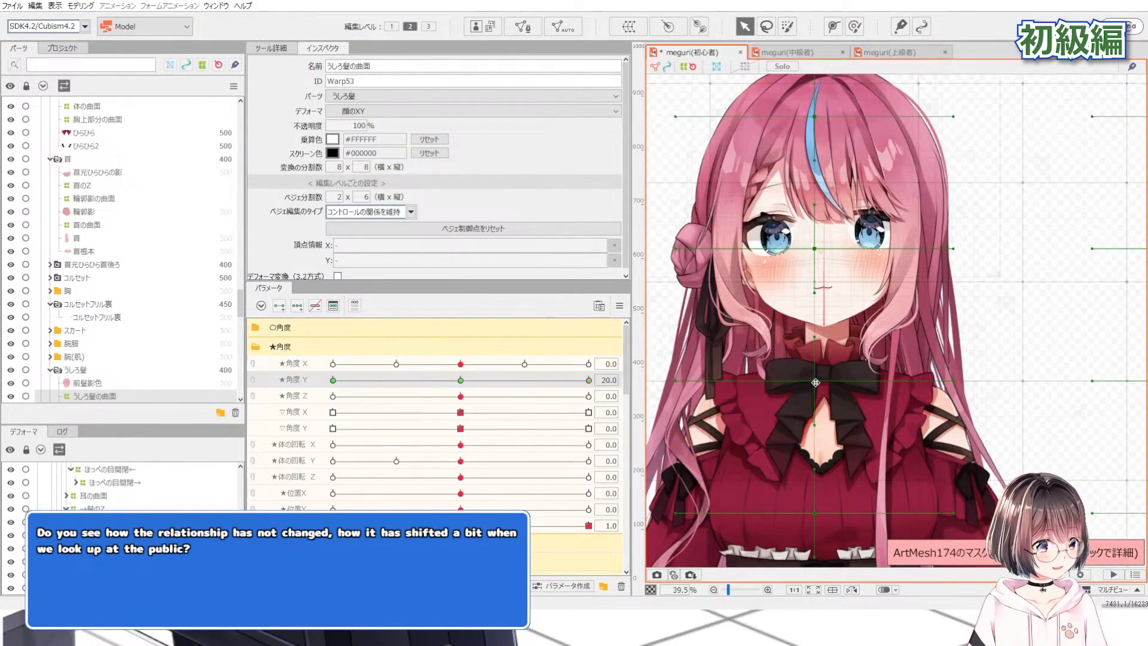
pyautogui.scroll(-3, 815, 383)
pyautogui.scroll(2, 835, 419)
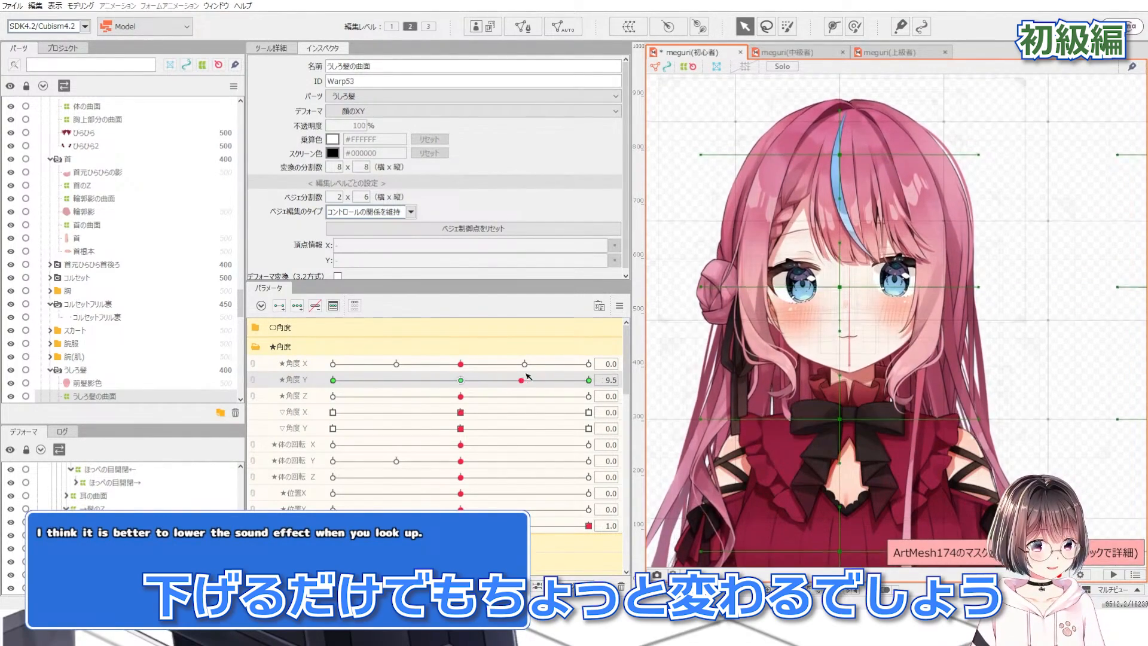
pyautogui.moveTo(588, 380); pyautogui.dragTo(517, 378)
pyautogui.moveTo(518, 379); pyautogui.dragTo(589, 380)
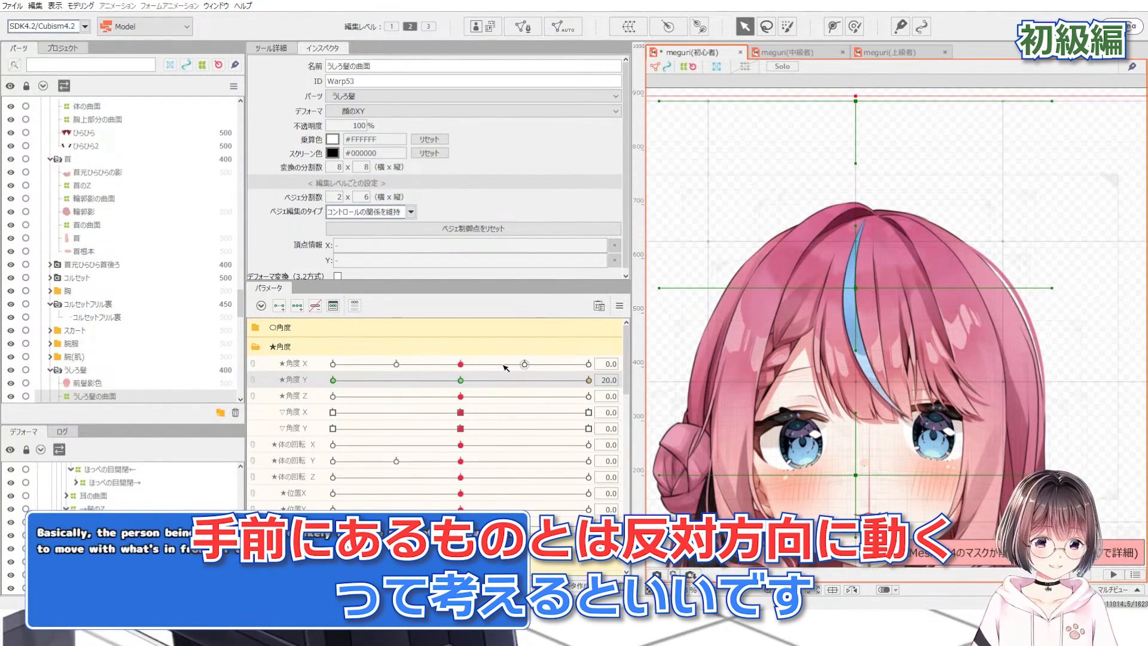
# Alternate Angle Y between 0 and 20 to compare the back hair's motion with the bangs and the eye area
pyautogui.click(460, 381)
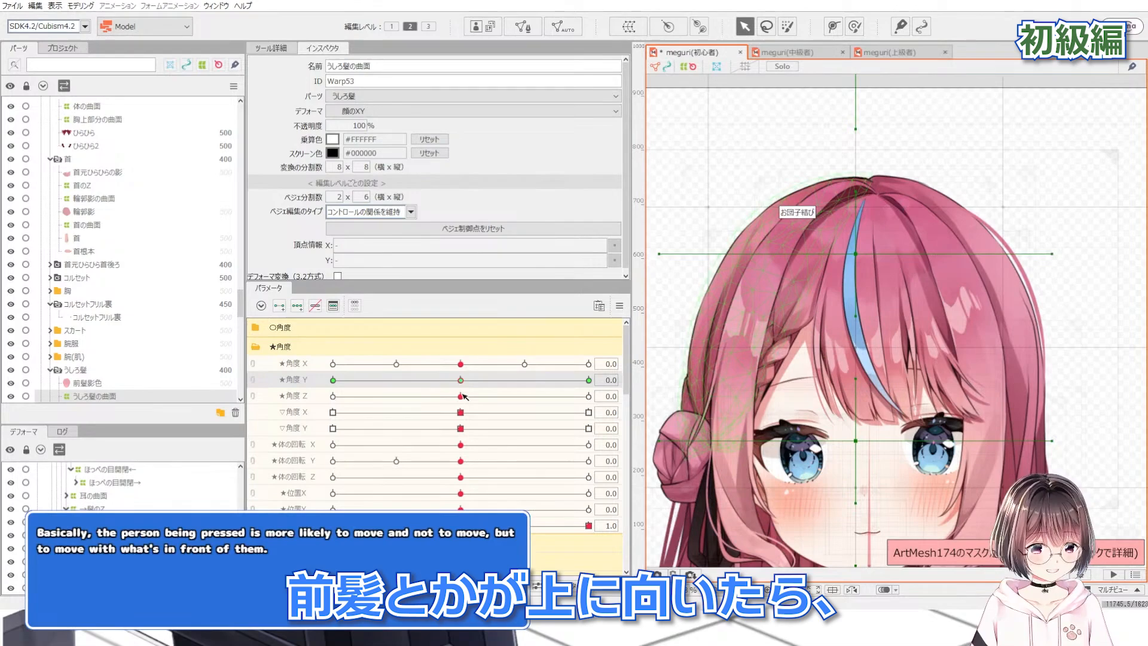
pyautogui.moveTo(465, 381); pyautogui.dragTo(589, 380)
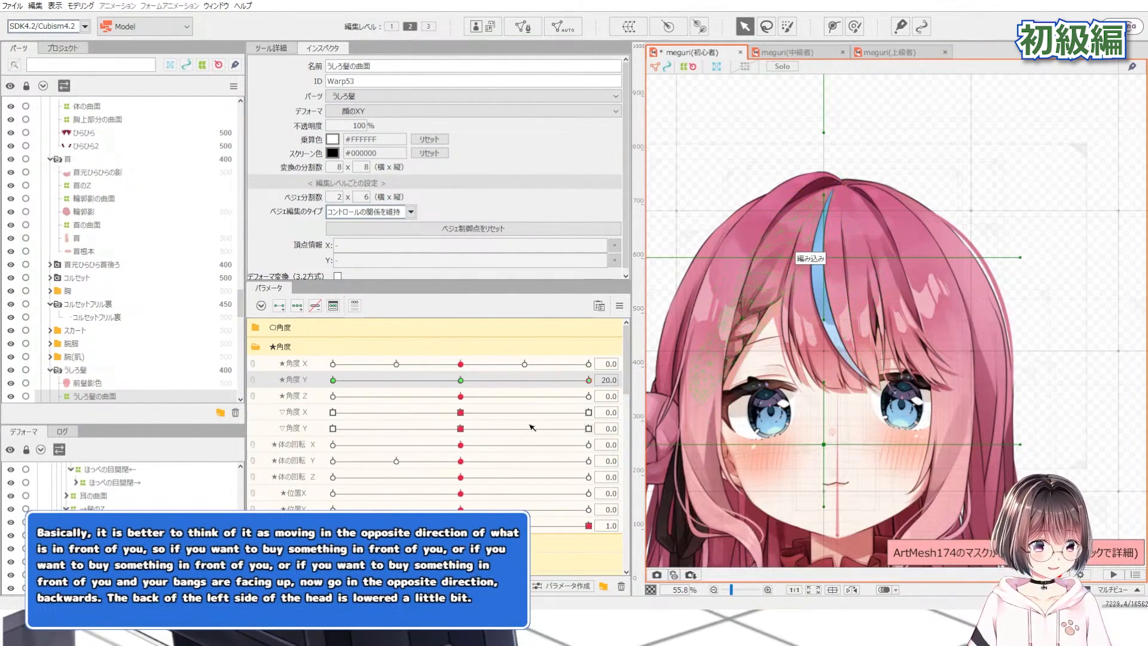
pyautogui.click(460, 378)
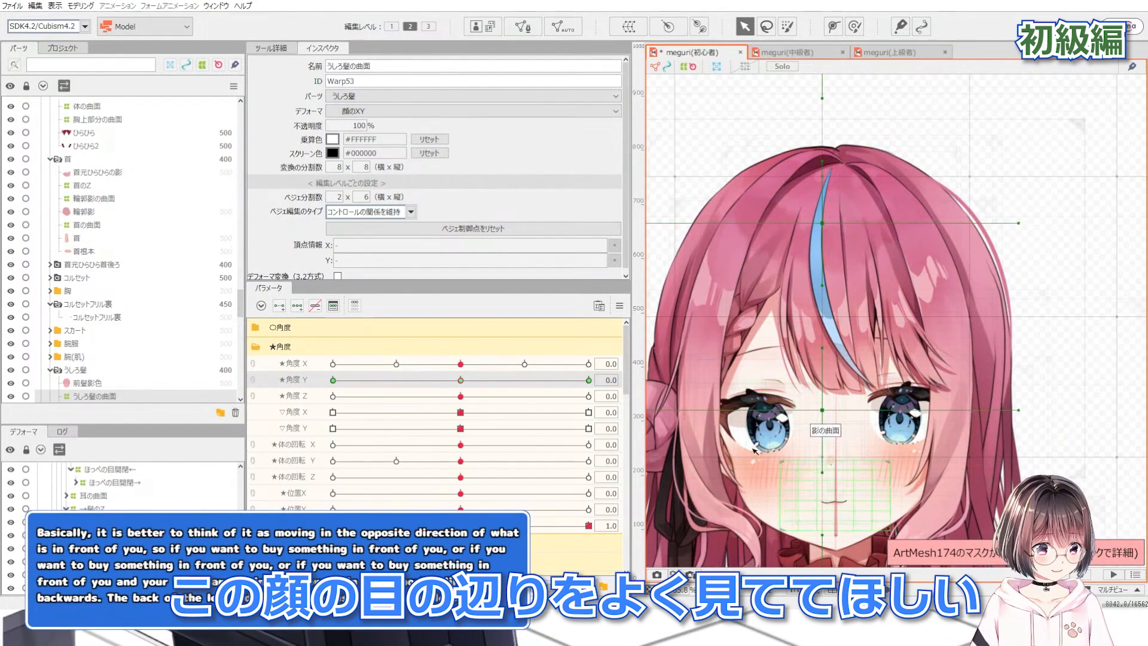
pyautogui.moveTo(478, 381); pyautogui.dragTo(727, 357)
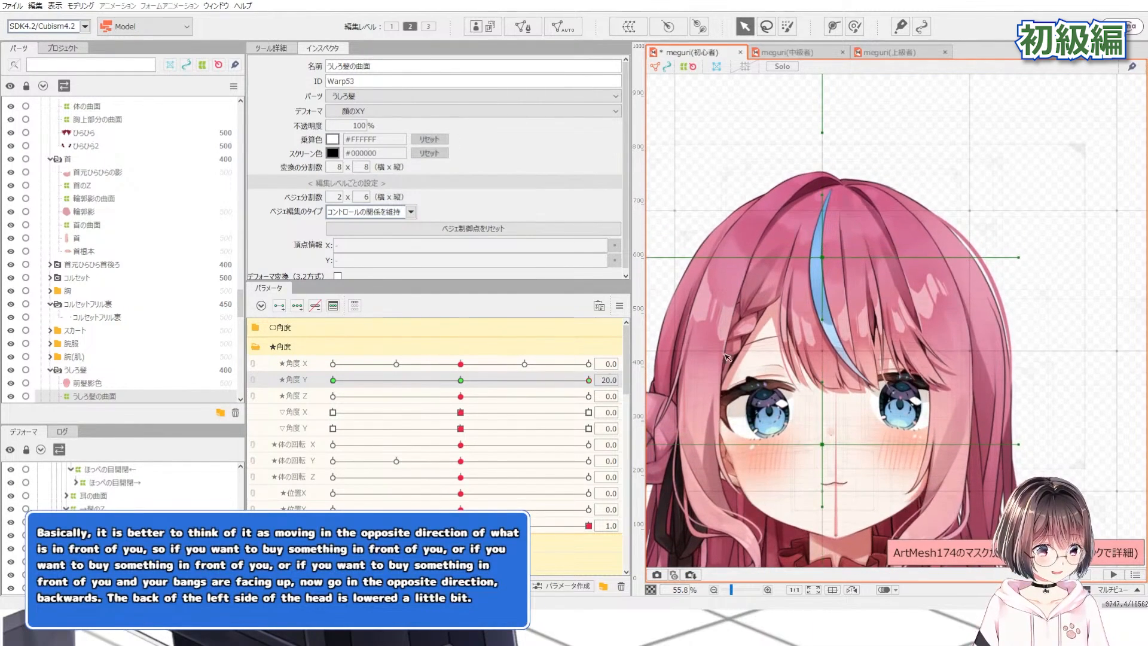
# Inspect the まつ毛メイン← eyelash mesh and the 目の曲面 deformer while moving Angle Y between 0 and 20
pyautogui.scroll(2, 762, 391)
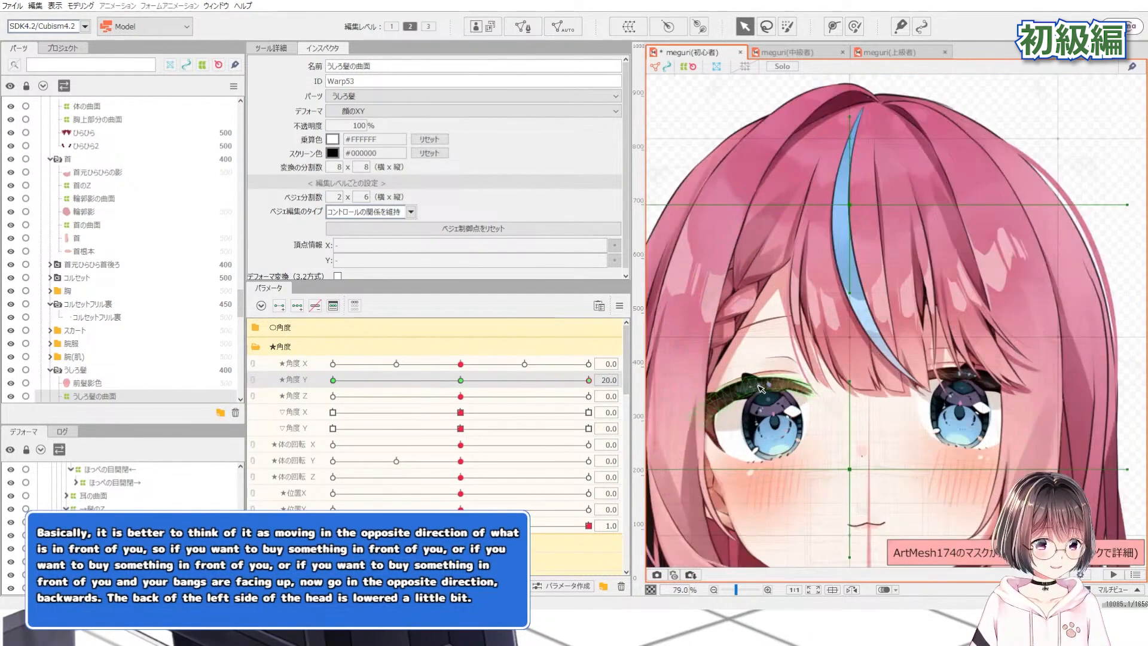
pyautogui.click(763, 389)
pyautogui.scroll(1, 76, 467)
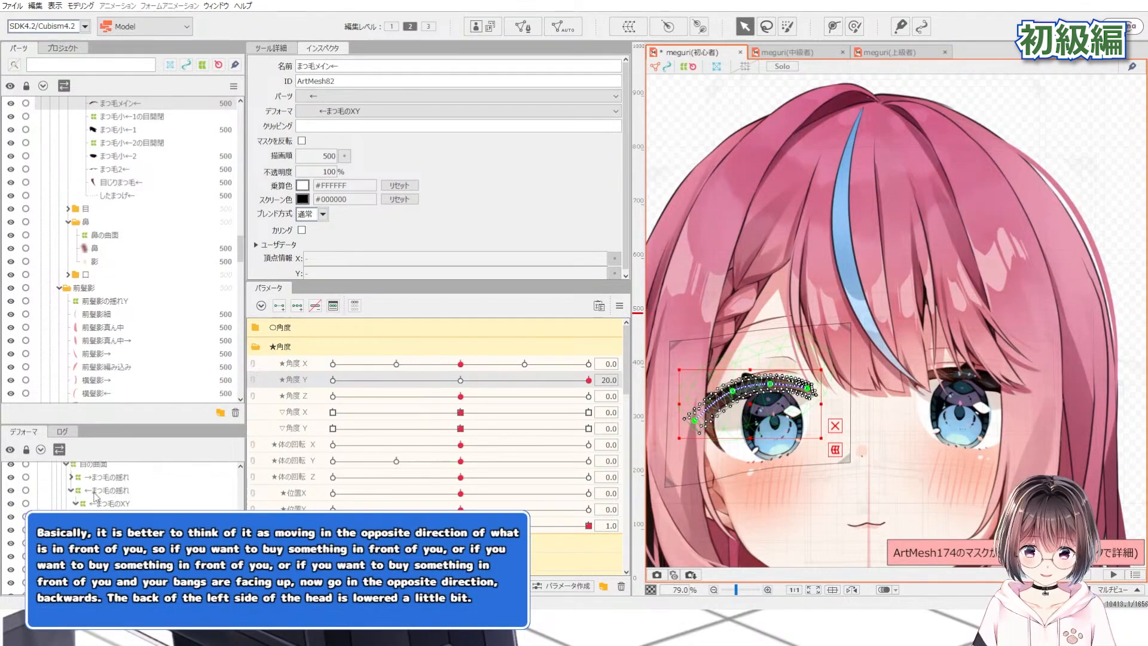
pyautogui.scroll(2, 95, 496)
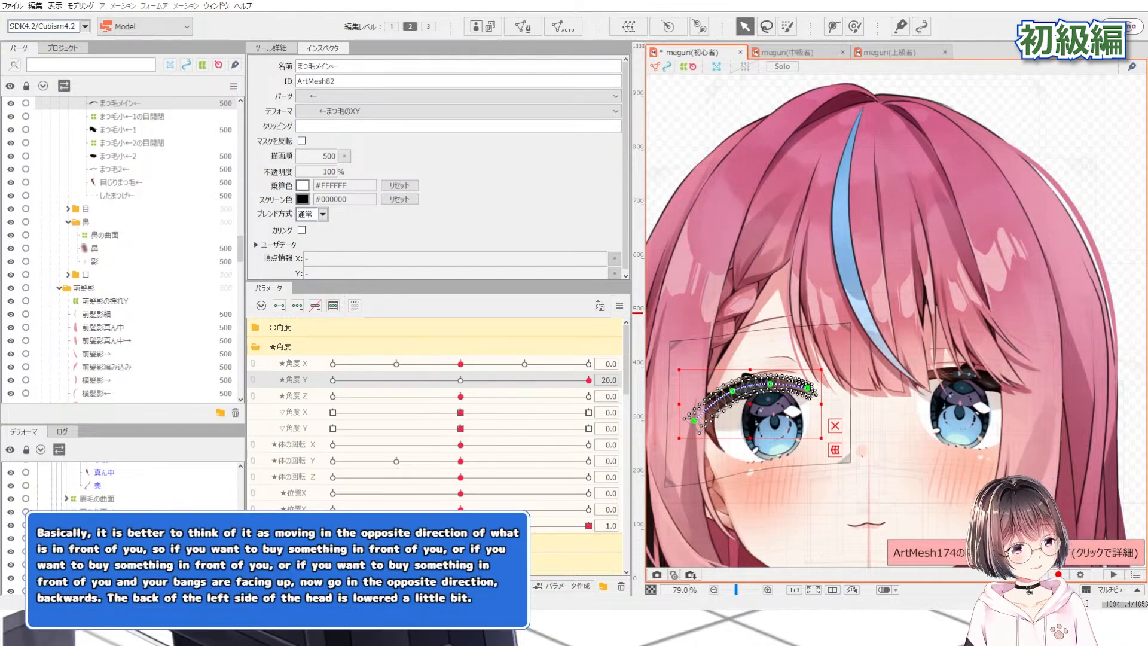
pyautogui.click(96, 513)
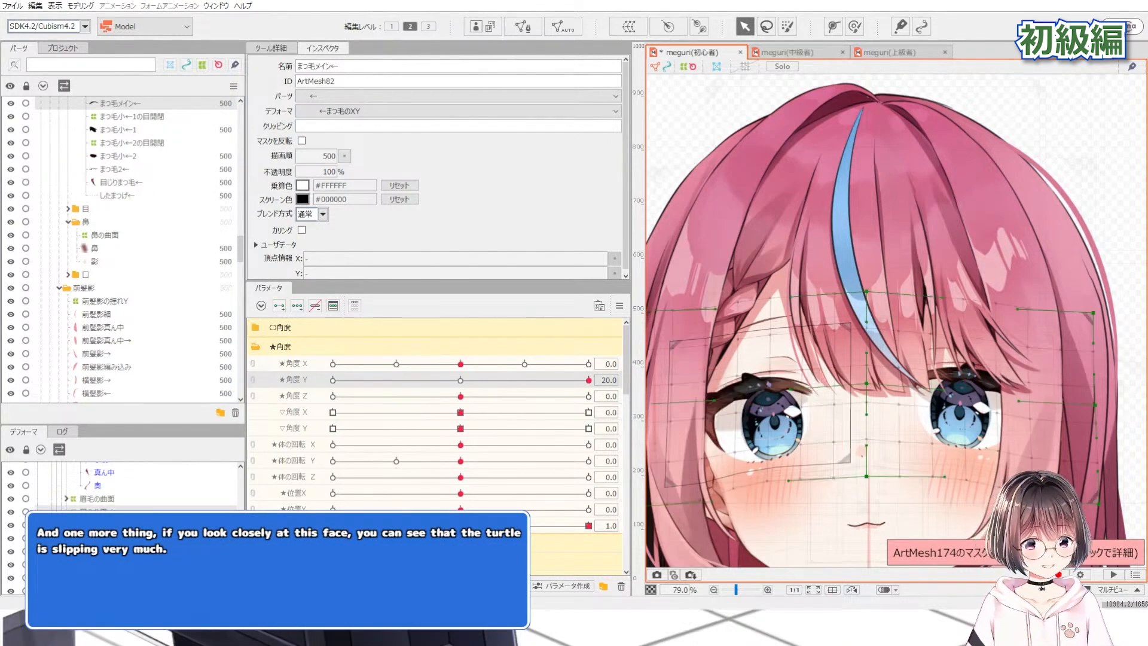
pyautogui.scroll(-2, 754, 324)
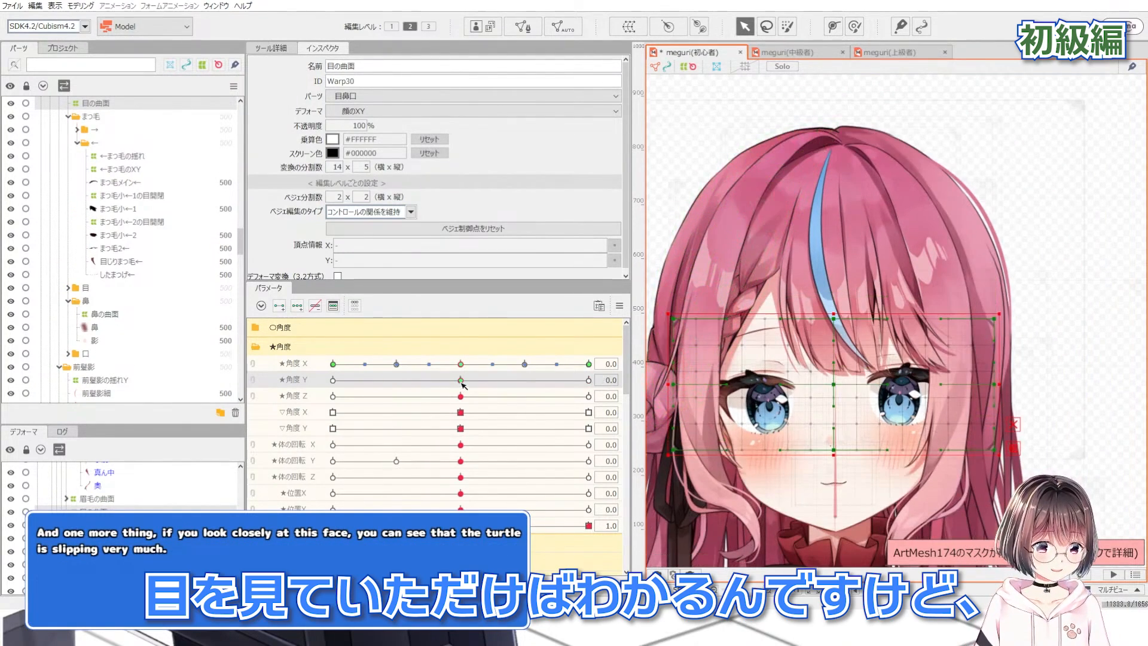
pyautogui.moveTo(536, 395); pyautogui.dragTo(601, 397)
# Inspect the 真ん中 bang mesh and the inner 前髪の曲面 deformer while moving Angle Y from 0 to 20
pyautogui.scroll(2, 808, 233)
pyautogui.click(808, 234)
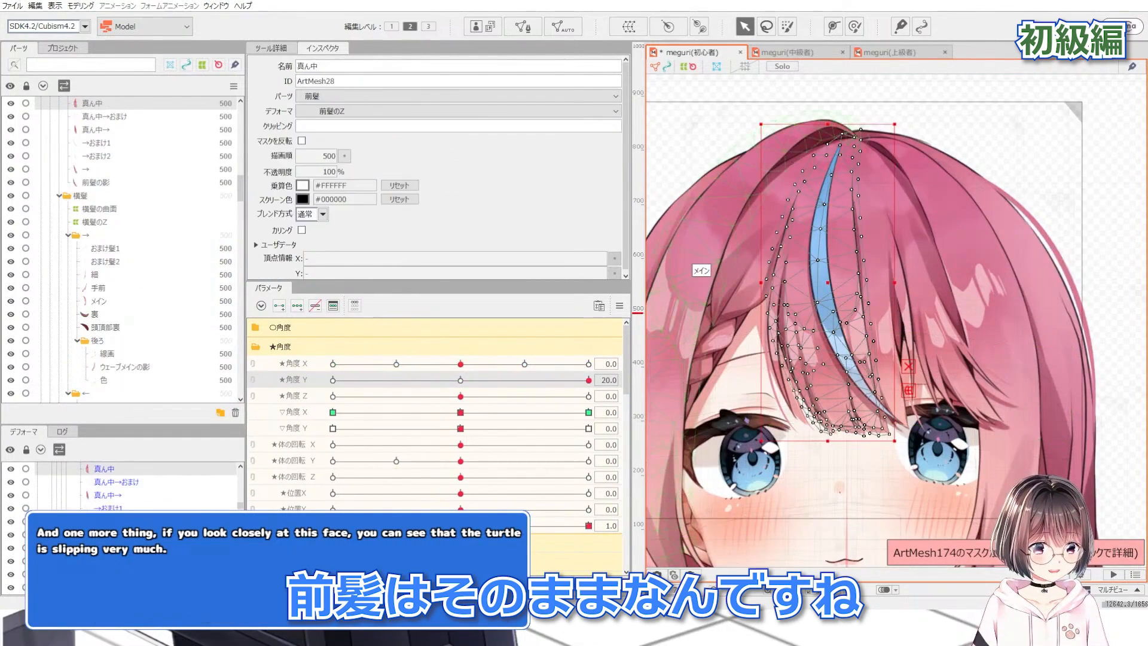
pyautogui.scroll(3, 109, 500)
pyautogui.click(109, 499)
pyautogui.scroll(-2, 828, 324)
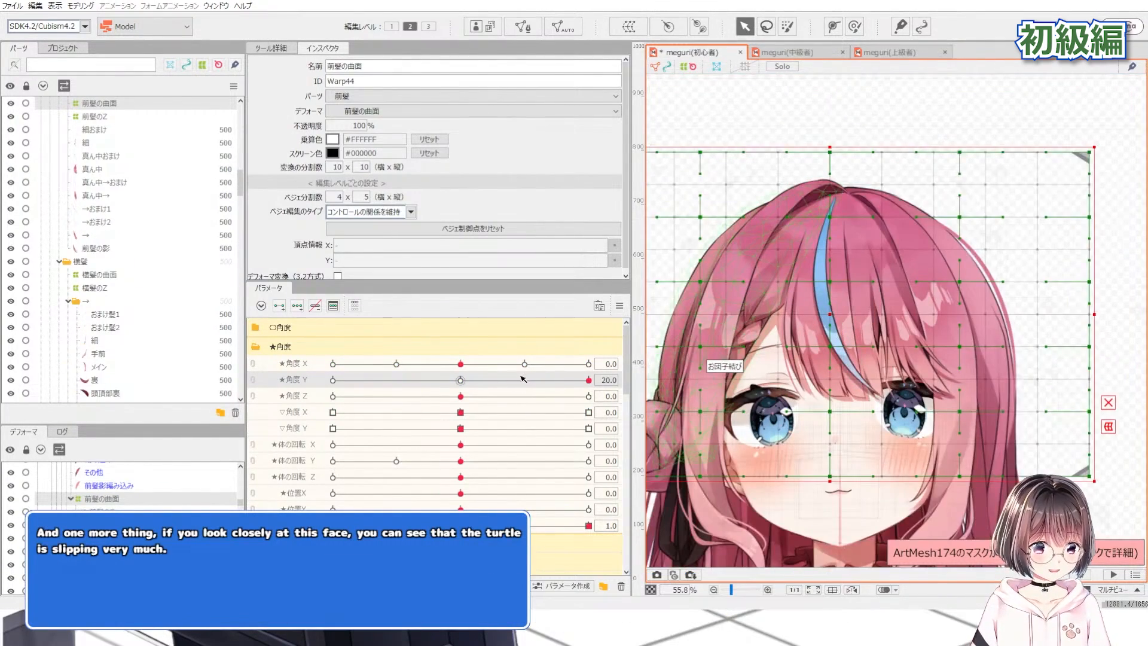
pyautogui.moveTo(461, 380); pyautogui.dragTo(604, 377)
pyautogui.scroll(2, 220, 499)
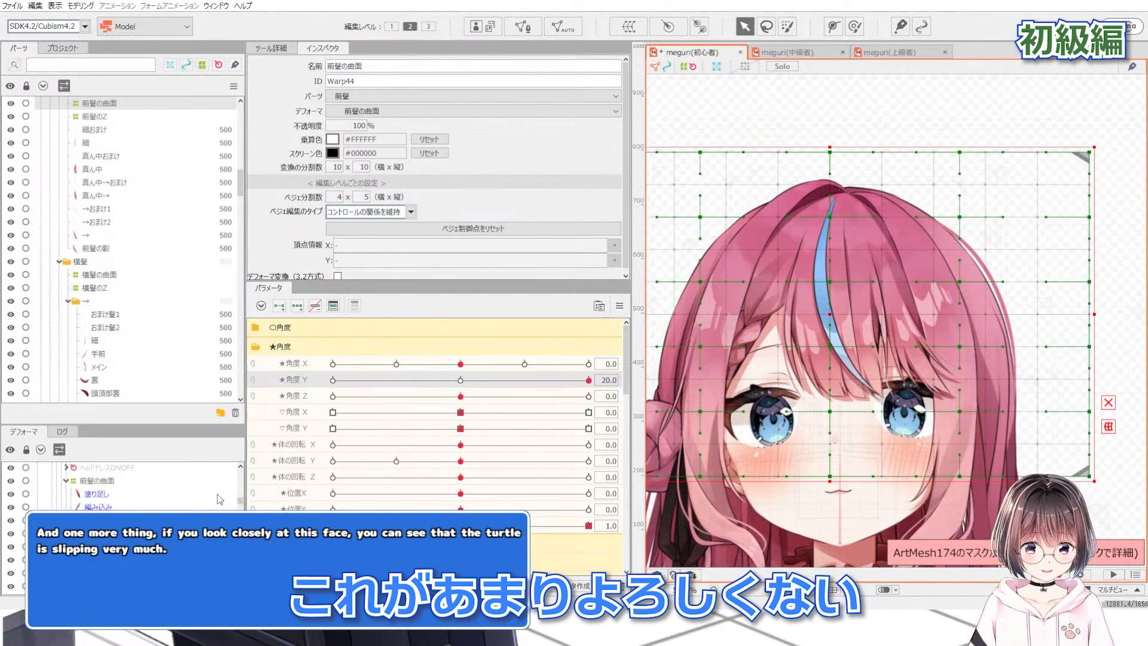
# Select the outer 前髪の曲面 deformer and pull its upper corners slightly down at Angle Y 20 to round the bangs
pyautogui.click(120, 481)
pyautogui.scroll(1, 831, 324)
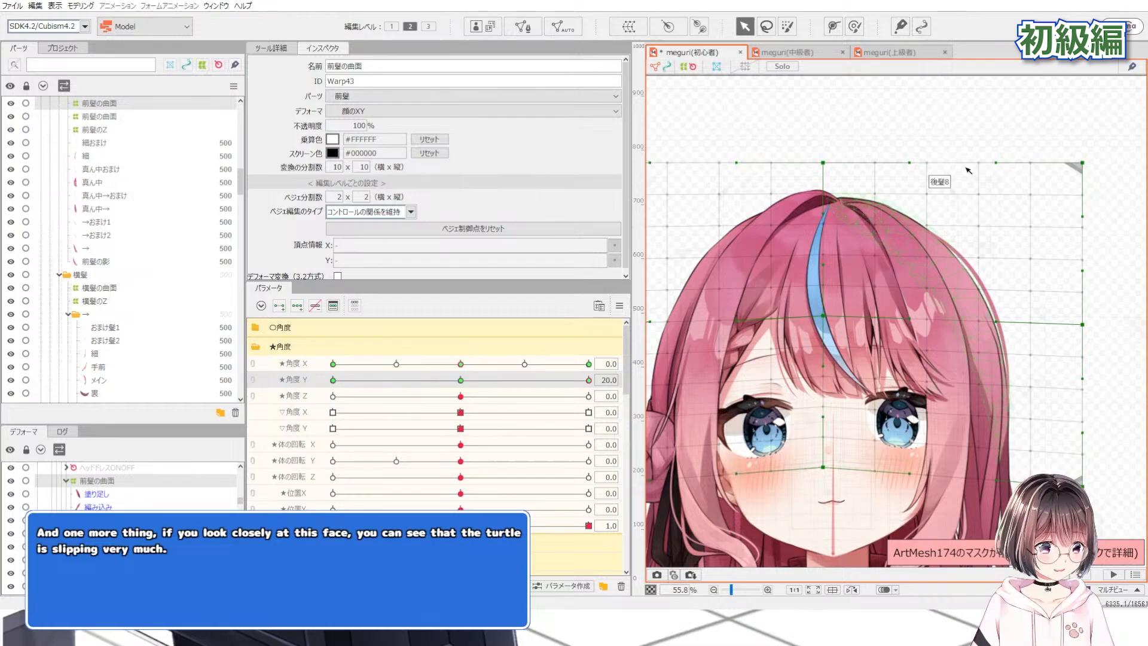
pyautogui.scroll(-2, 1058, 174)
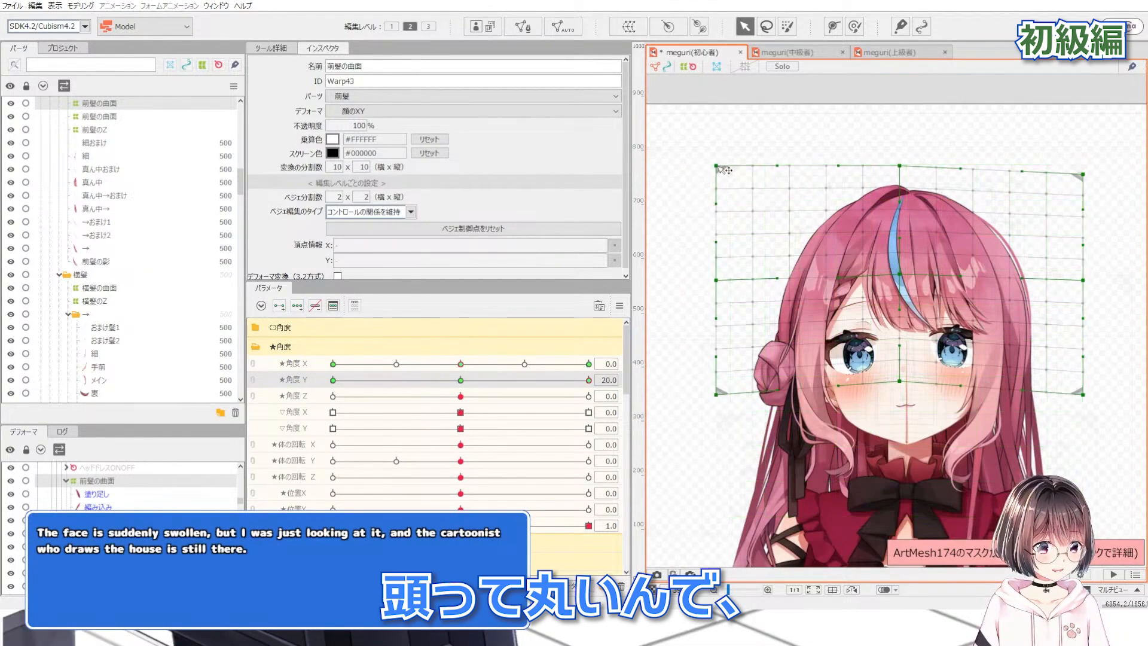
pyautogui.moveTo(717, 166); pyautogui.dragTo(720, 182)
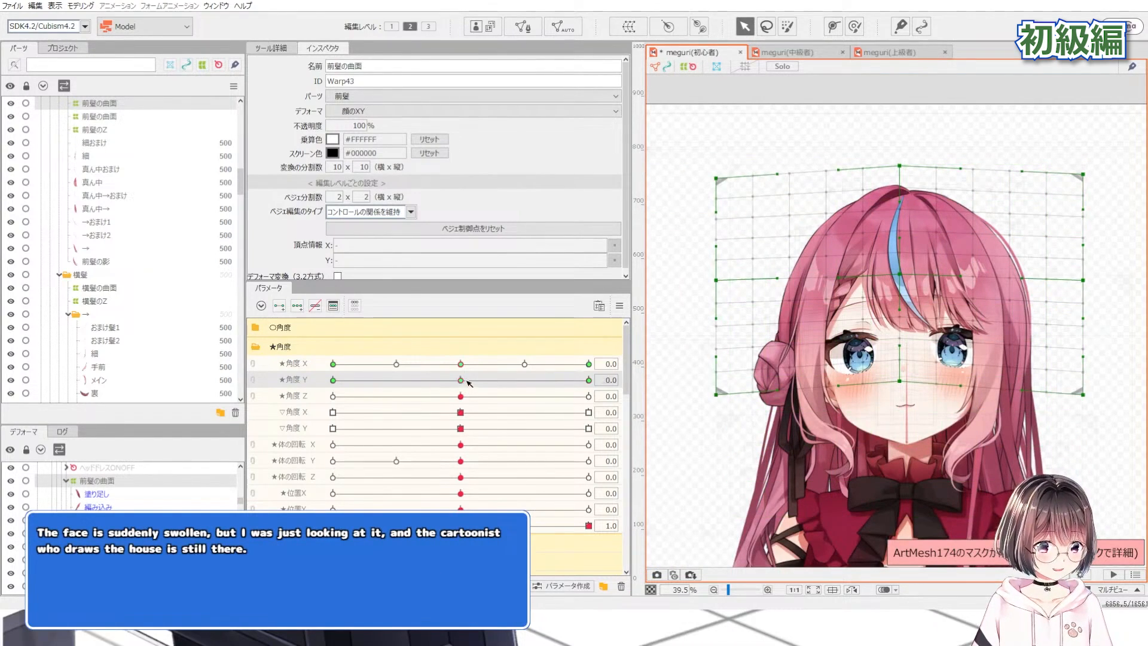
# Lower the side-edge and lower-corner control points of the outer 前髪の曲面 deformer slightly at Angle Y 20
pyautogui.moveTo(468, 383); pyautogui.dragTo(588, 381)
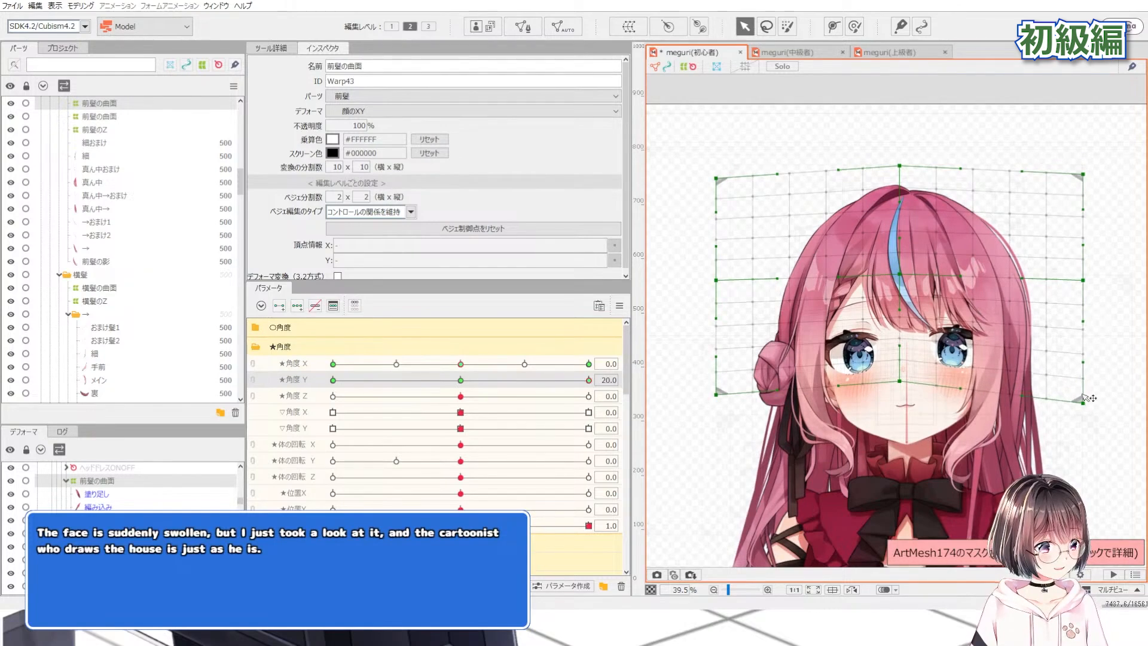
pyautogui.moveTo(1086, 279); pyautogui.dragTo(1085, 284)
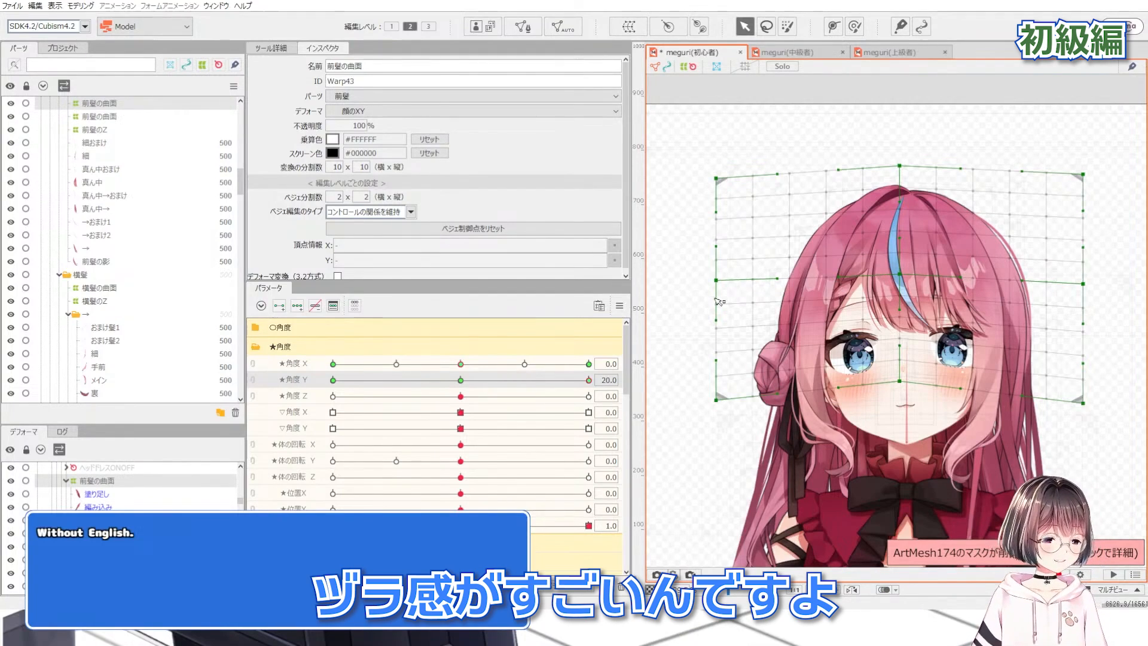
pyautogui.moveTo(466, 384); pyautogui.dragTo(967, 259)
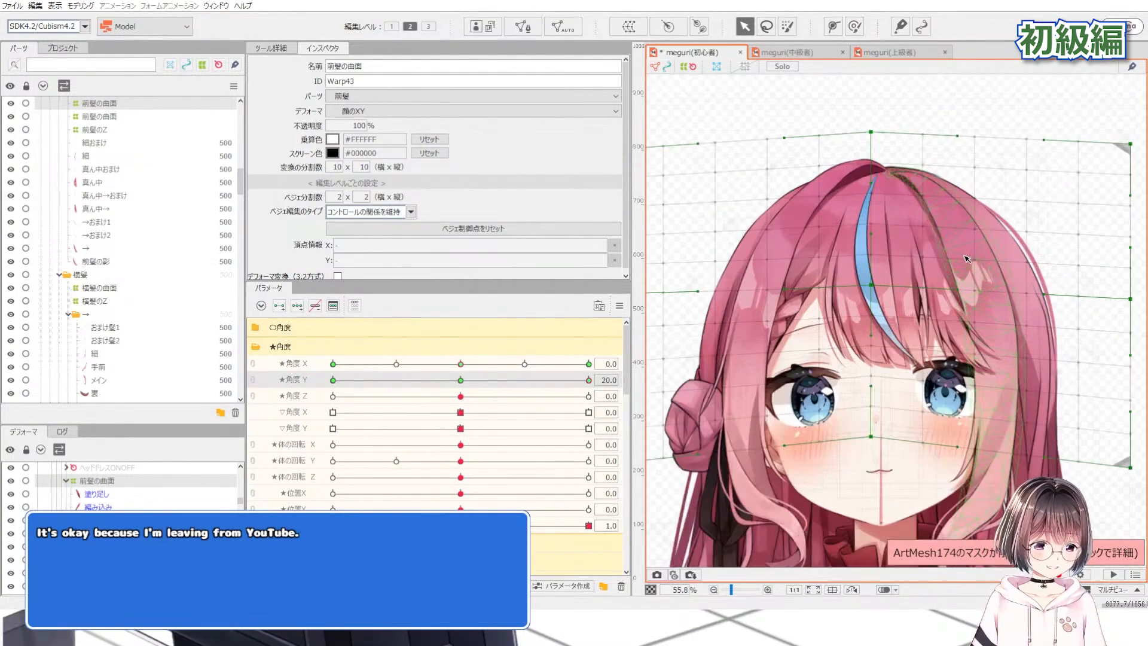
# Examine the curvature of the bangs and the crown at Angle Y 20, both close up and against the whole head
pyautogui.scroll(-3, 852, 336)
pyautogui.scroll(3, 825, 318)
pyautogui.scroll(-3, 697, 298)
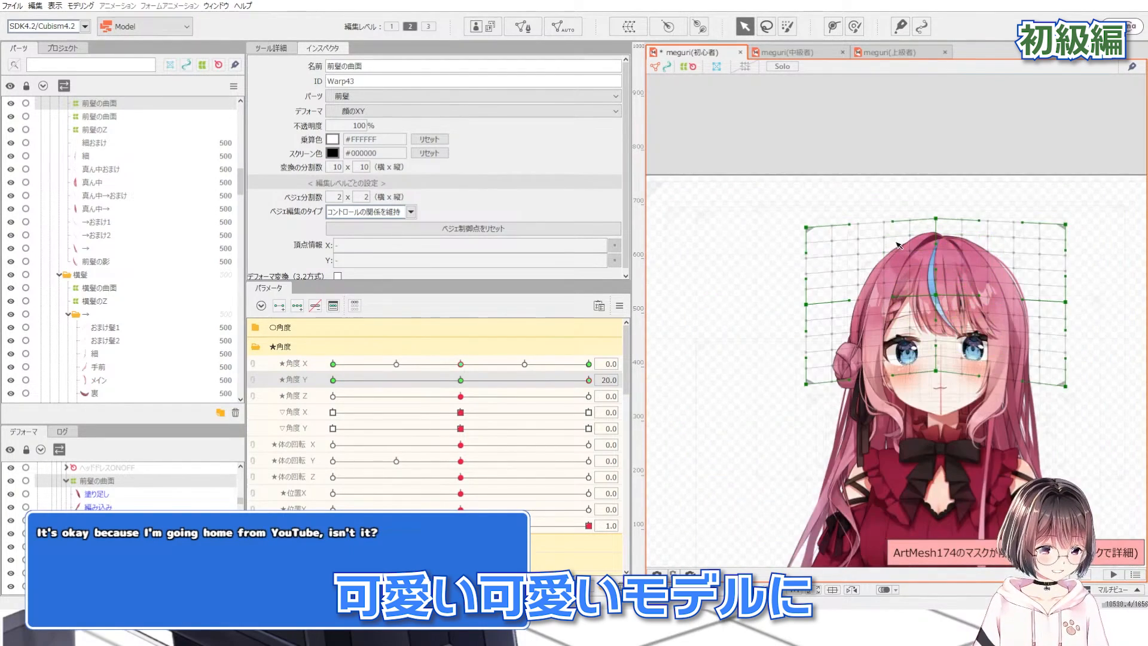
pyautogui.scroll(3, 899, 245)
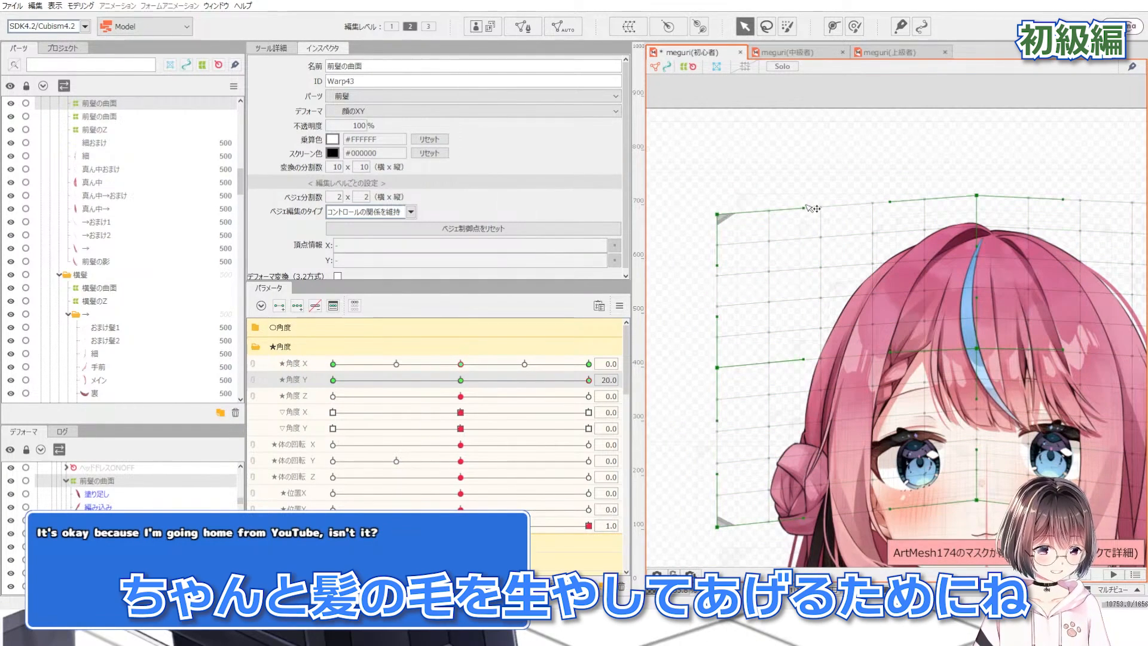
pyautogui.scroll(-2, 878, 200)
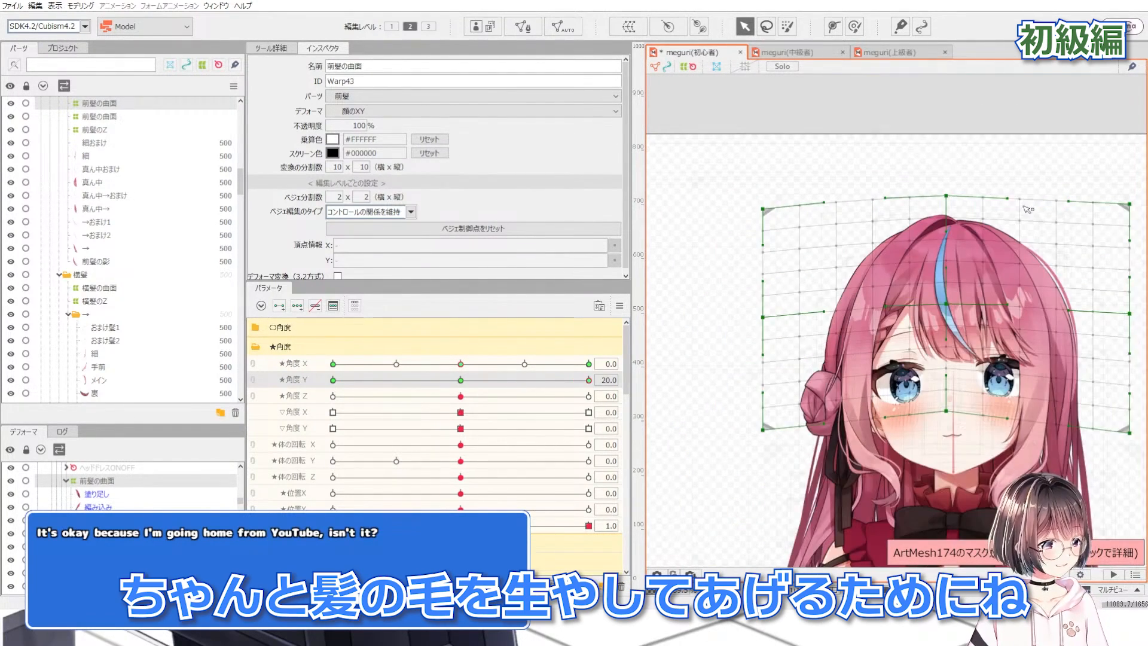
pyautogui.scroll(3, 1002, 207)
pyautogui.scroll(-1, 933, 179)
pyautogui.moveTo(589, 380)
pyautogui.mouseDown()
pyautogui.moveTo(554, 395)
pyautogui.moveTo(557, 380)
pyautogui.moveTo(588, 380)
pyautogui.mouseUp()
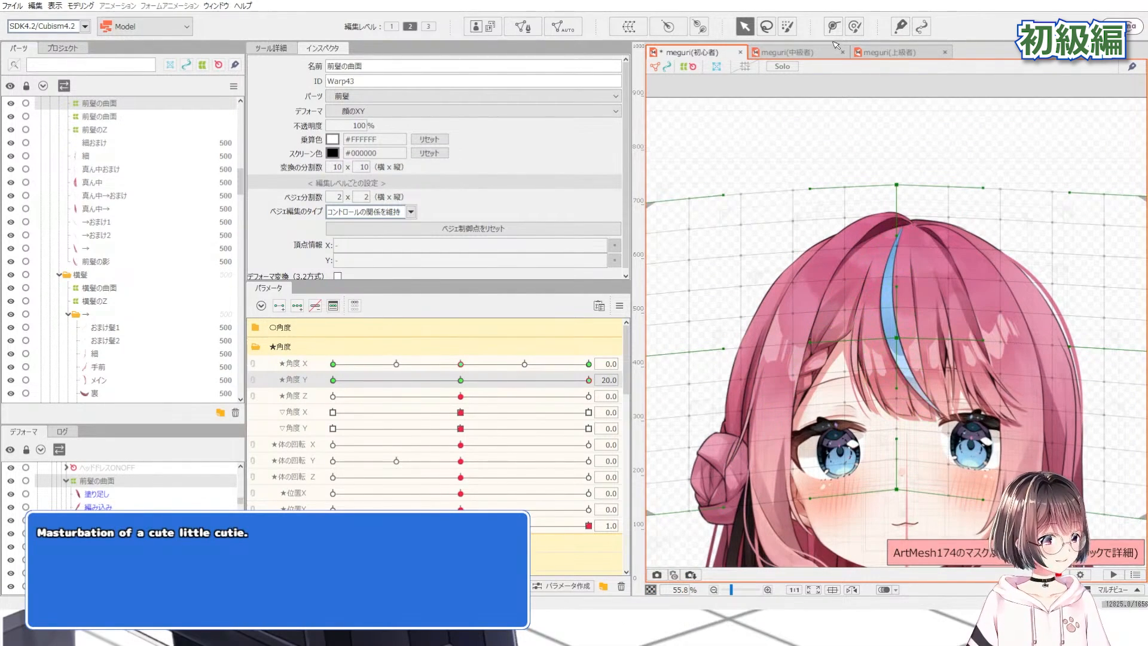
# Reshape the centre of the bangs on the 前髪の曲面 deformer with the deform brush at Angle Y 20, comparing it across Angle Y
pyautogui.click(855, 27)
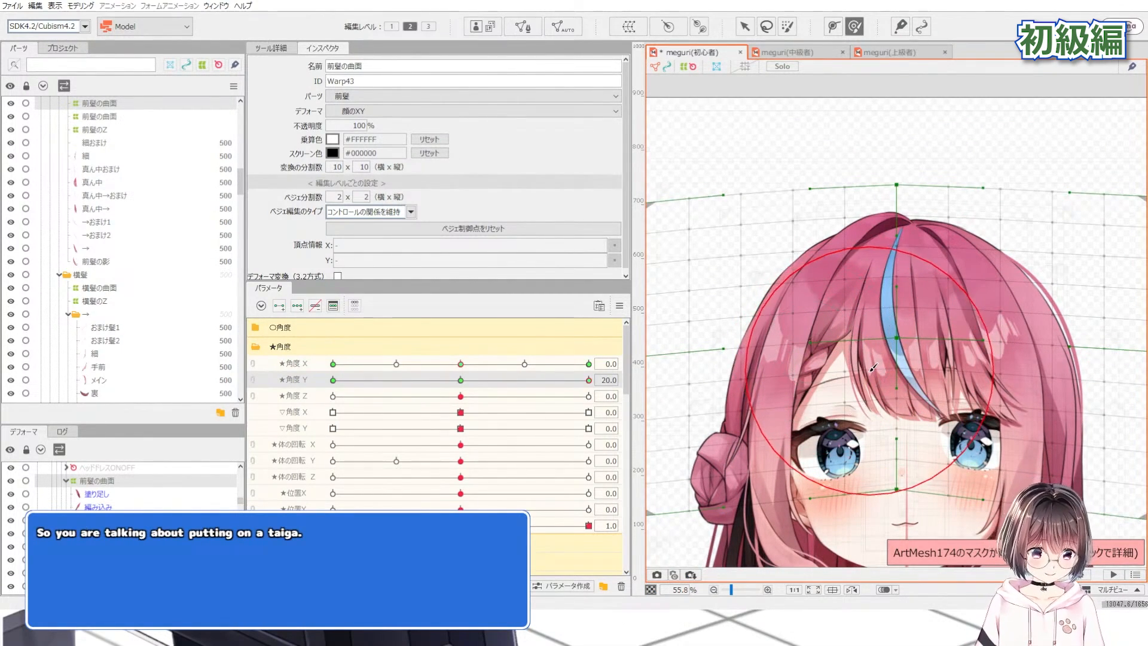
pyautogui.click(905, 371)
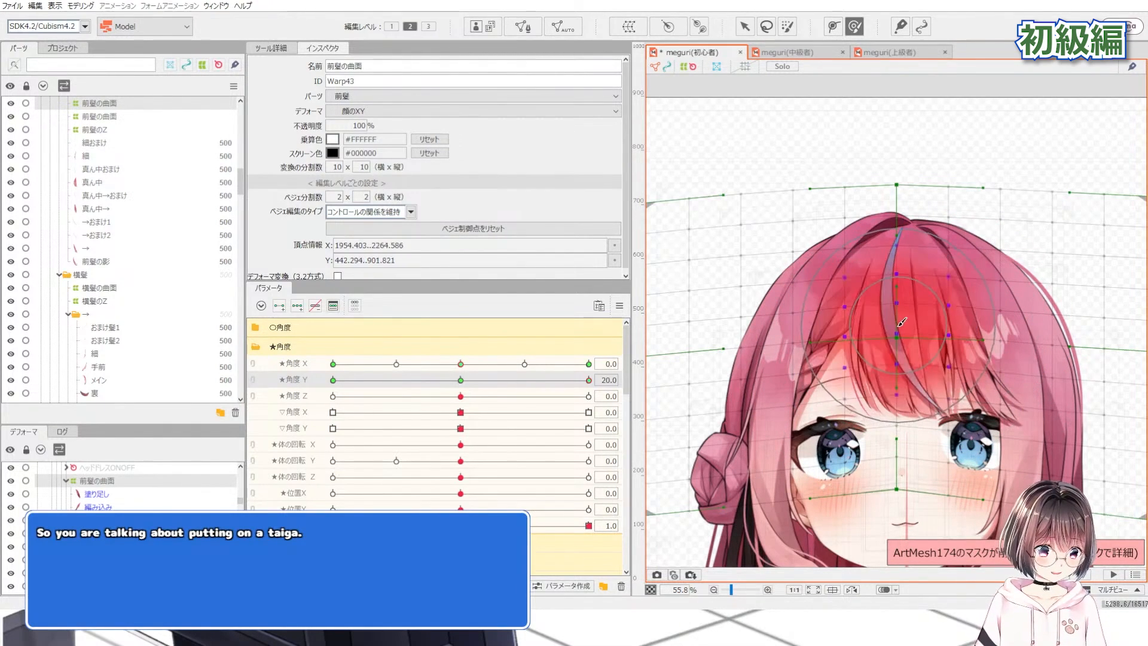
pyautogui.scroll(-2, 902, 323)
pyautogui.moveTo(541, 377); pyautogui.dragTo(580, 394)
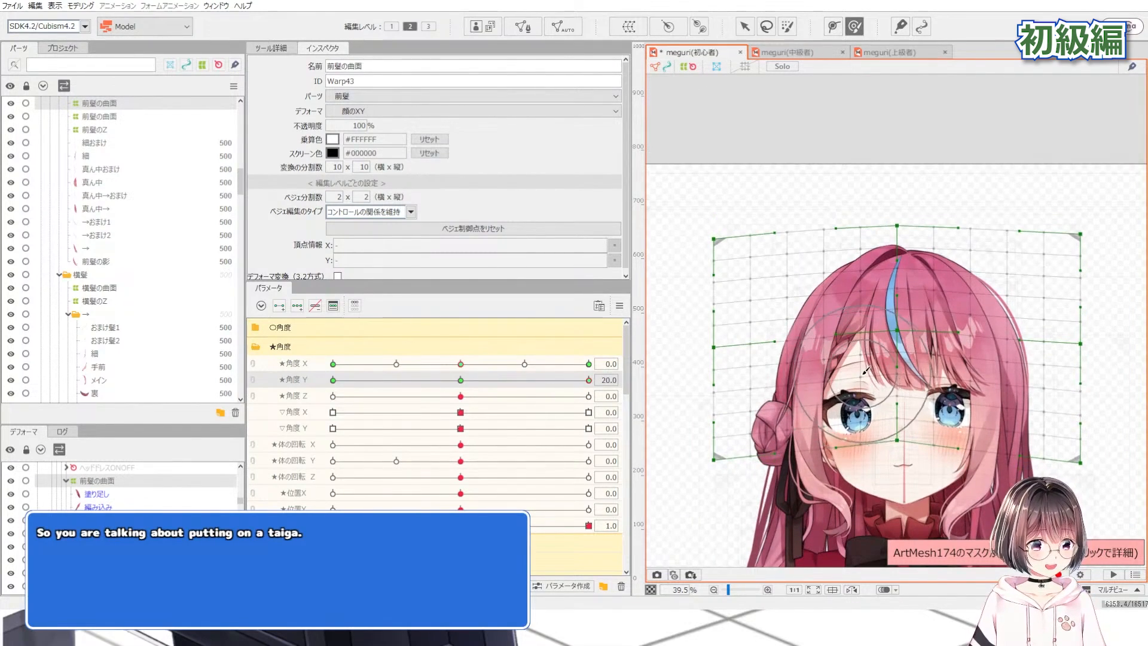
pyautogui.scroll(2, 865, 371)
pyautogui.moveTo(589, 380)
pyautogui.mouseDown()
pyautogui.moveTo(474, 379)
pyautogui.moveTo(536, 404)
pyautogui.moveTo(594, 396)
pyautogui.moveTo(520, 377)
pyautogui.moveTo(529, 363)
pyautogui.mouseUp()
pyautogui.scroll(-2, 935, 314)
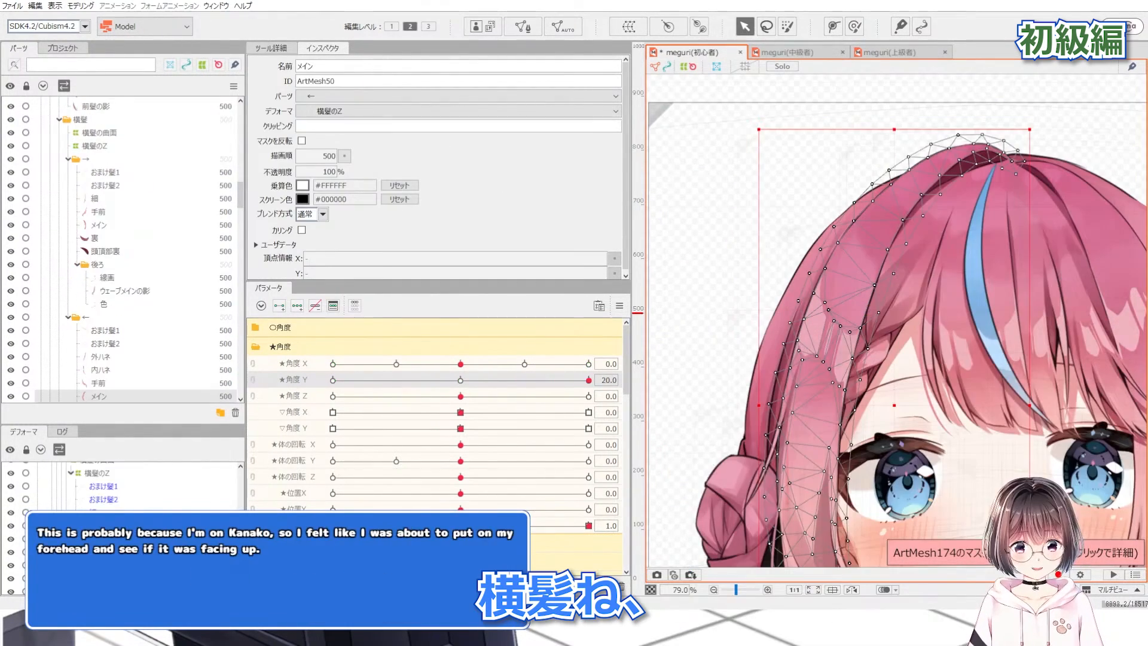
# Select the 横髪の曲面 deformer and nudge its grid over the face and bangs with the deform brush at Angle Y 20
pyautogui.scroll(5, 123, 528)
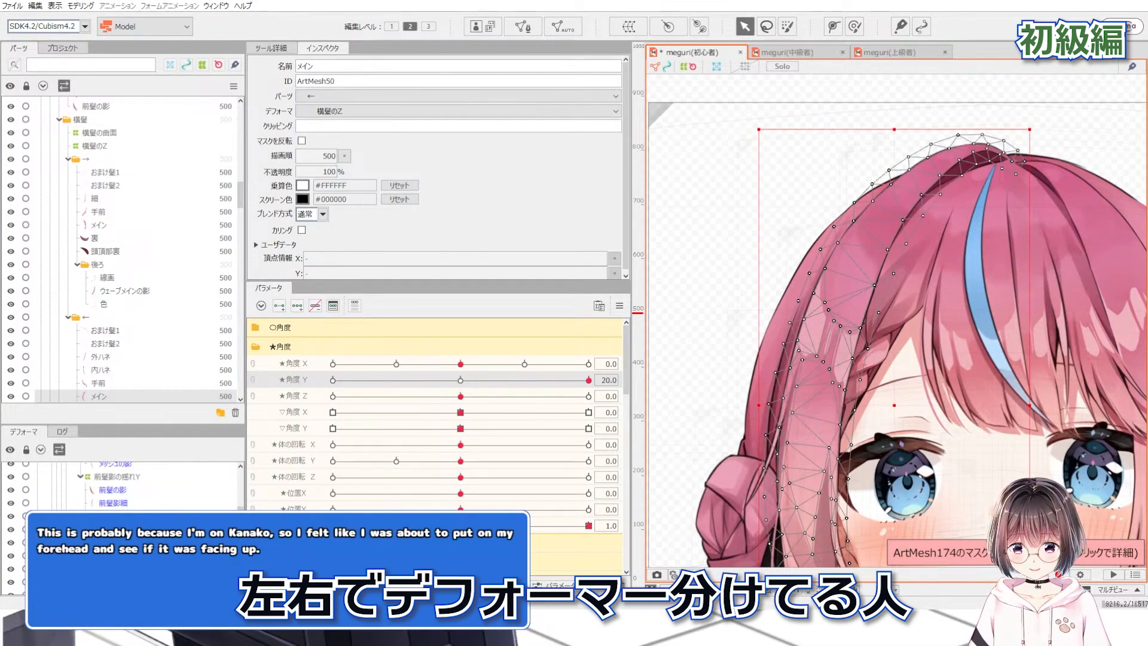
pyautogui.click(120, 542)
pyautogui.scroll(-3, 869, 274)
pyautogui.click(857, 26)
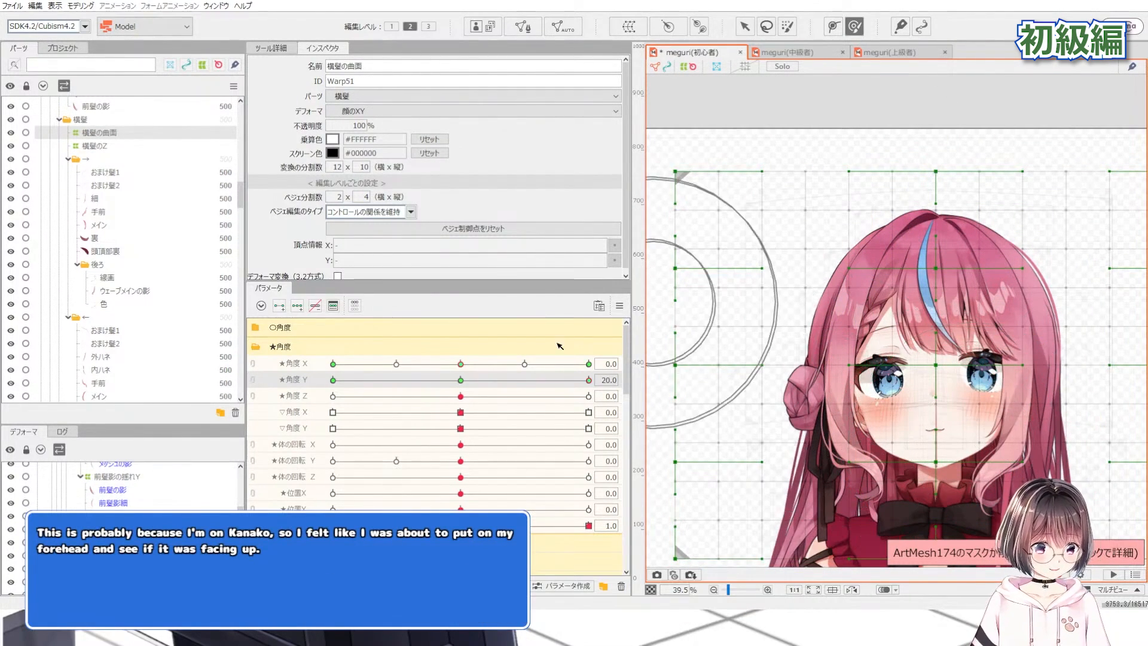
pyautogui.scroll(2, 944, 369)
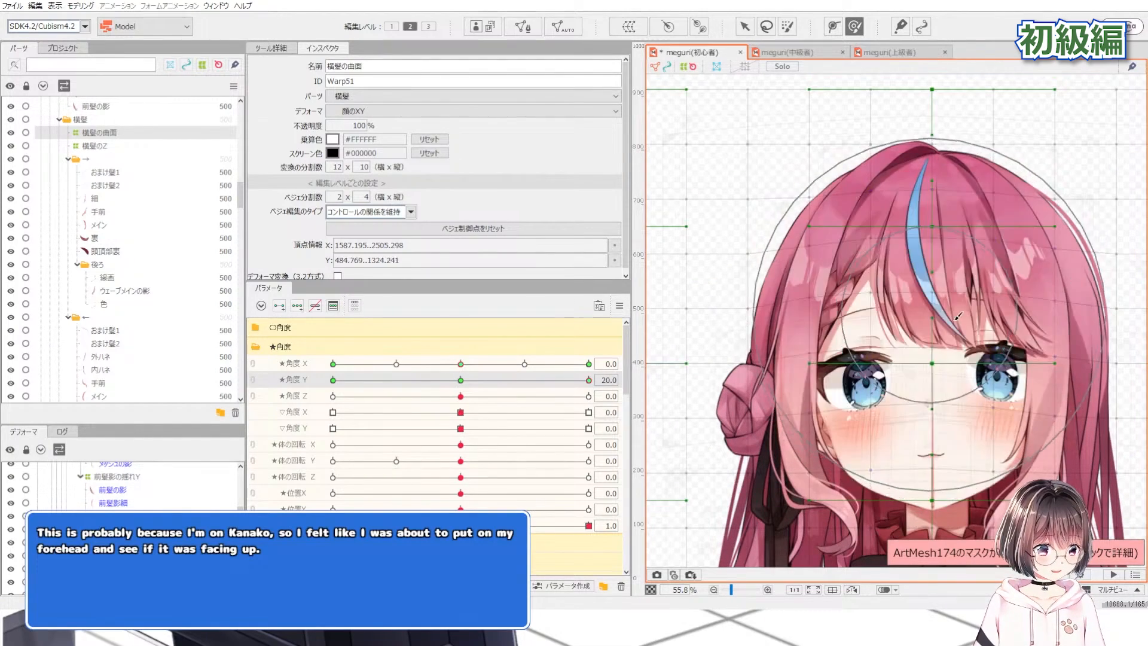
pyautogui.moveTo(964, 324); pyautogui.dragTo(965, 323)
pyautogui.scroll(-3, 909, 181)
pyautogui.scroll(2, 916, 166)
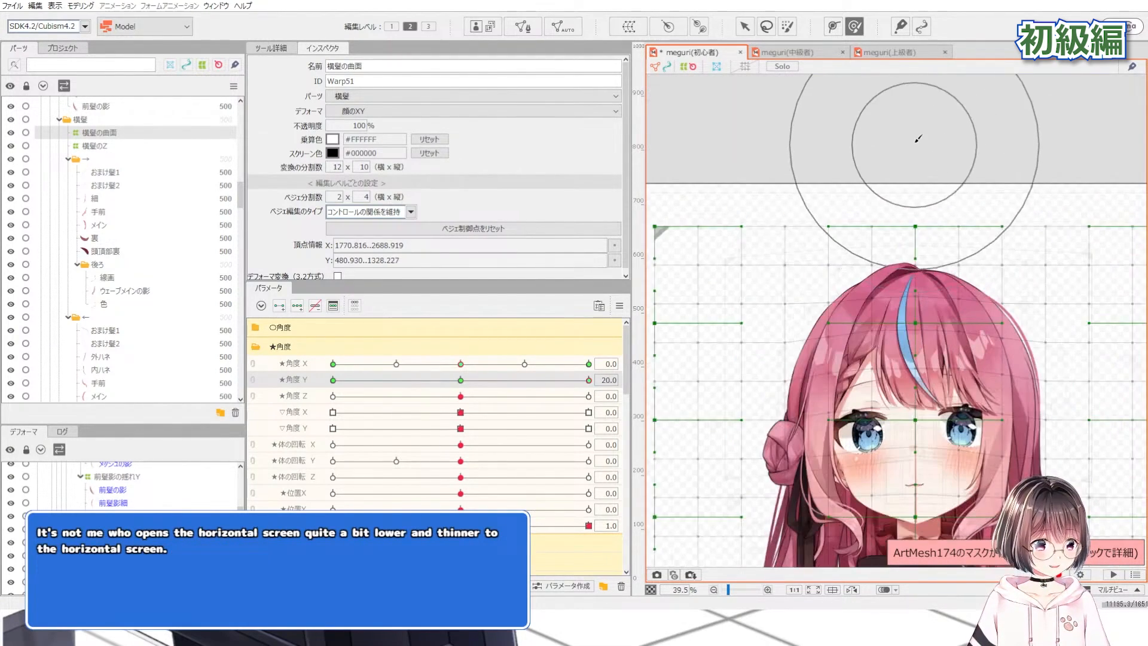
# Brush the top centre of the 横髪の曲面 grid slightly down and the area over the face slightly up at Angle Y 20
pyautogui.moveTo(914, 145); pyautogui.dragTo(908, 164)
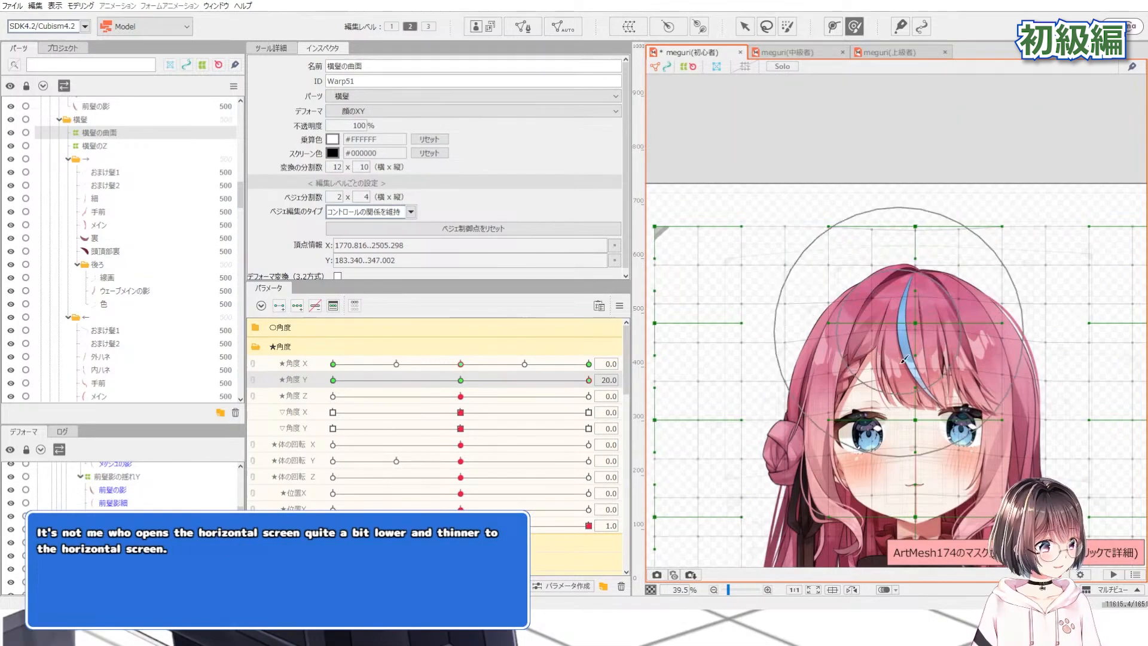
pyautogui.scroll(1, 929, 429)
pyautogui.moveTo(892, 383); pyautogui.dragTo(891, 374)
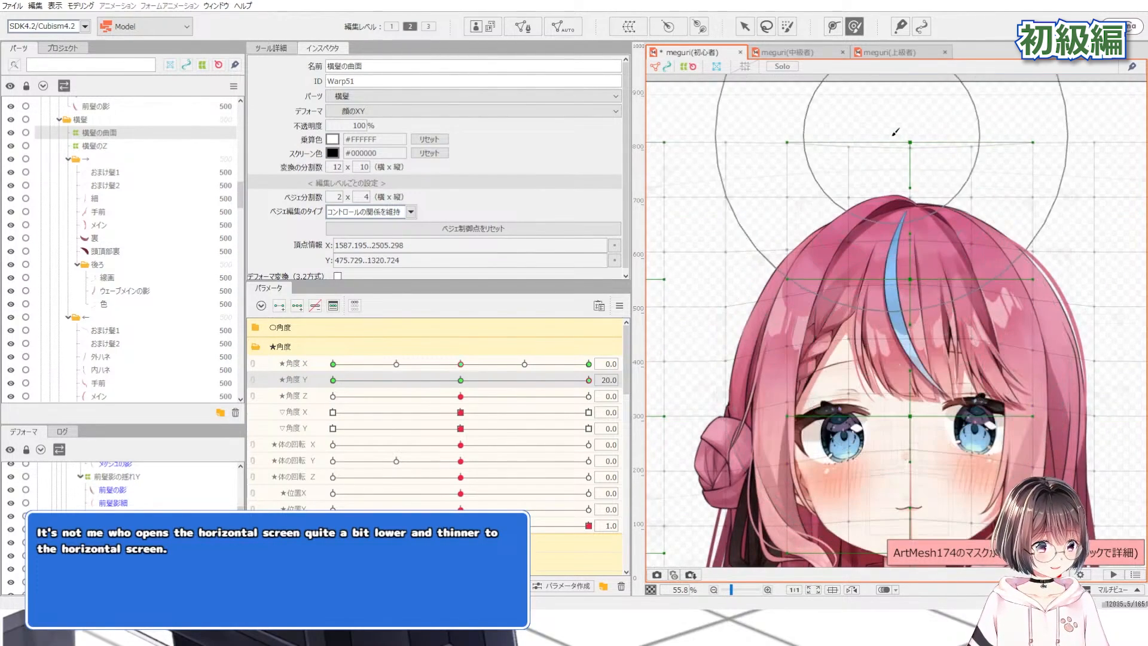
pyautogui.moveTo(893, 132); pyautogui.dragTo(891, 136)
pyautogui.scroll(-1, 891, 136)
pyautogui.moveTo(586, 381)
pyautogui.mouseDown()
pyautogui.moveTo(505, 370)
pyautogui.moveTo(599, 357)
pyautogui.mouseUp()
# Round the upper left and upper right sides of the 横髪の曲面 grid downward with the deform brush at Angle Y 20
pyautogui.click(807, 234)
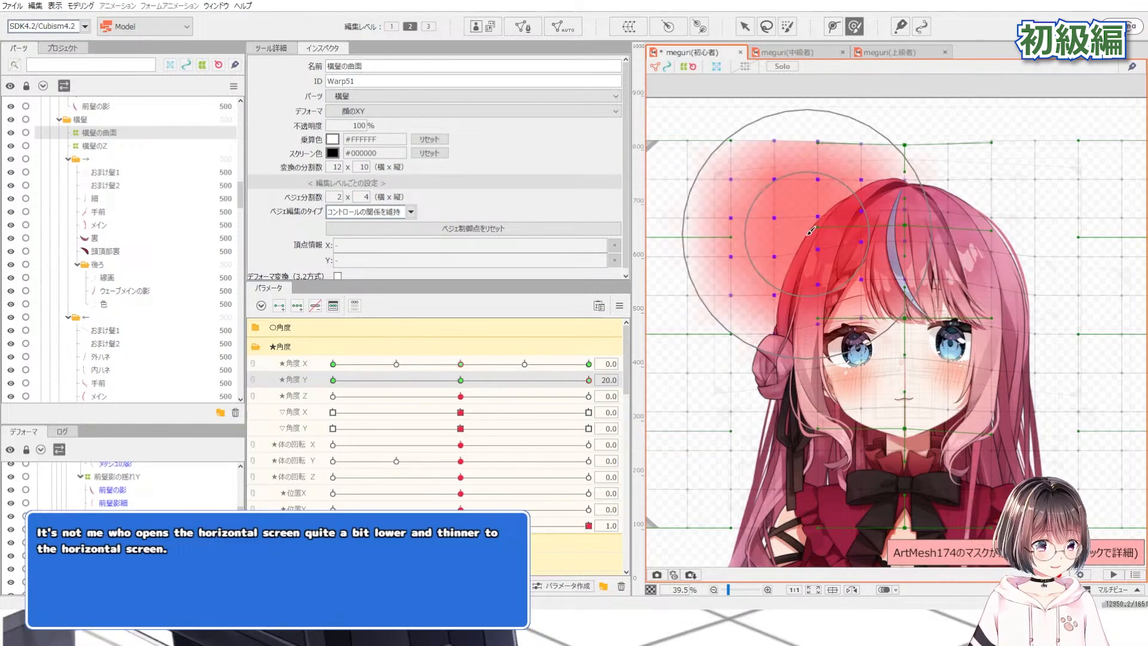
pyautogui.scroll(-1, 810, 231)
pyautogui.click(745, 27)
pyautogui.scroll(1, 686, 263)
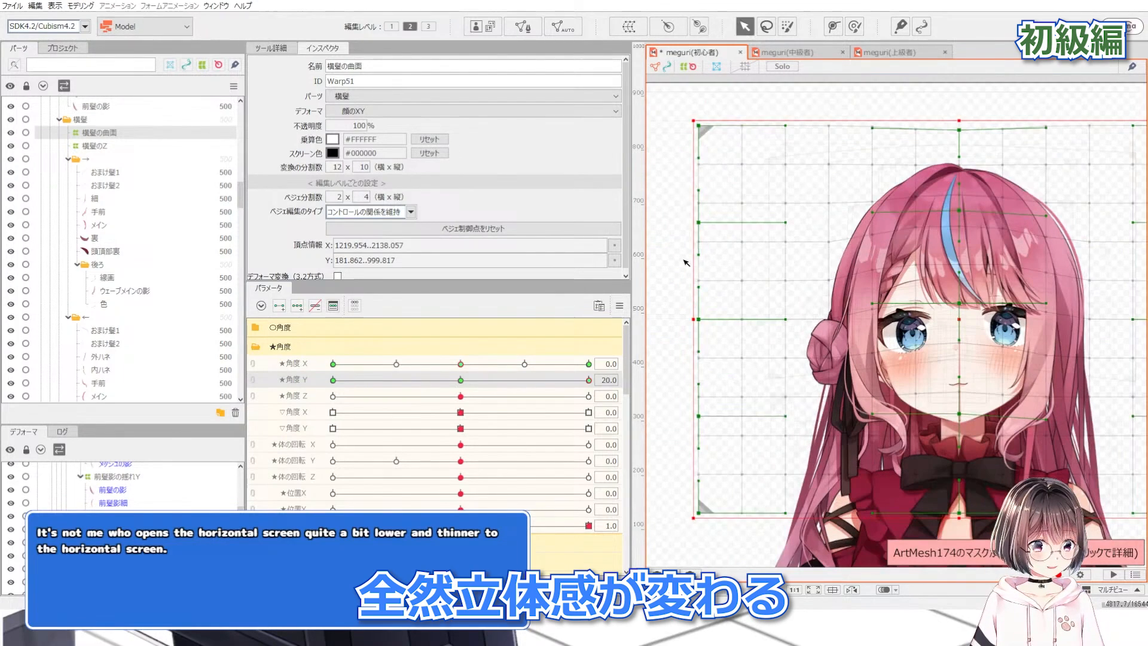
pyautogui.click(854, 25)
pyautogui.scroll(-1, 866, 261)
pyautogui.moveTo(872, 130); pyautogui.dragTo(872, 139)
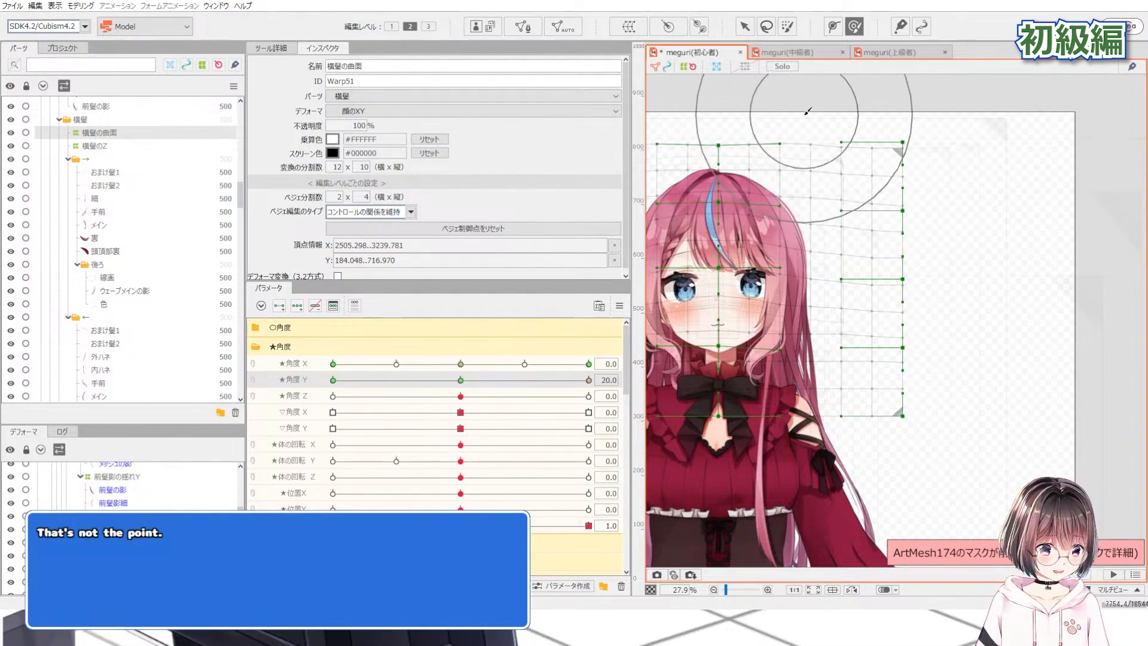
pyautogui.moveTo(956, 118); pyautogui.dragTo(959, 130)
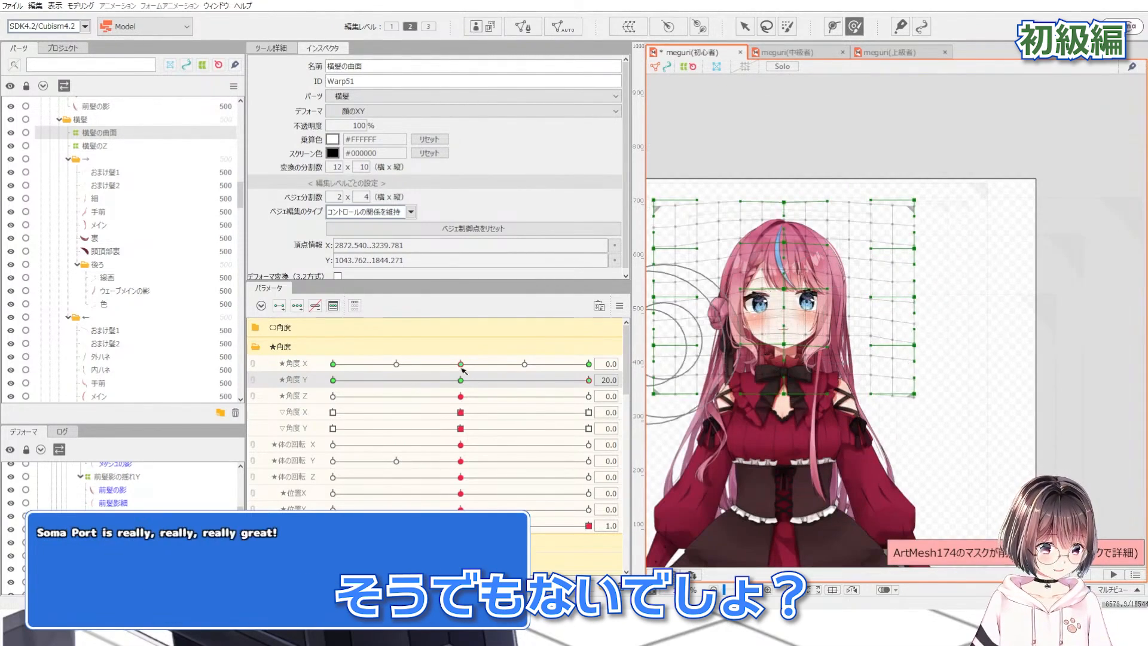
# Reset the 横髪の曲面 deformer's Bézier control points and set its Bézier divisions to 4 × 2
pyautogui.click(465, 229)
pyautogui.doubleClick(366, 196)
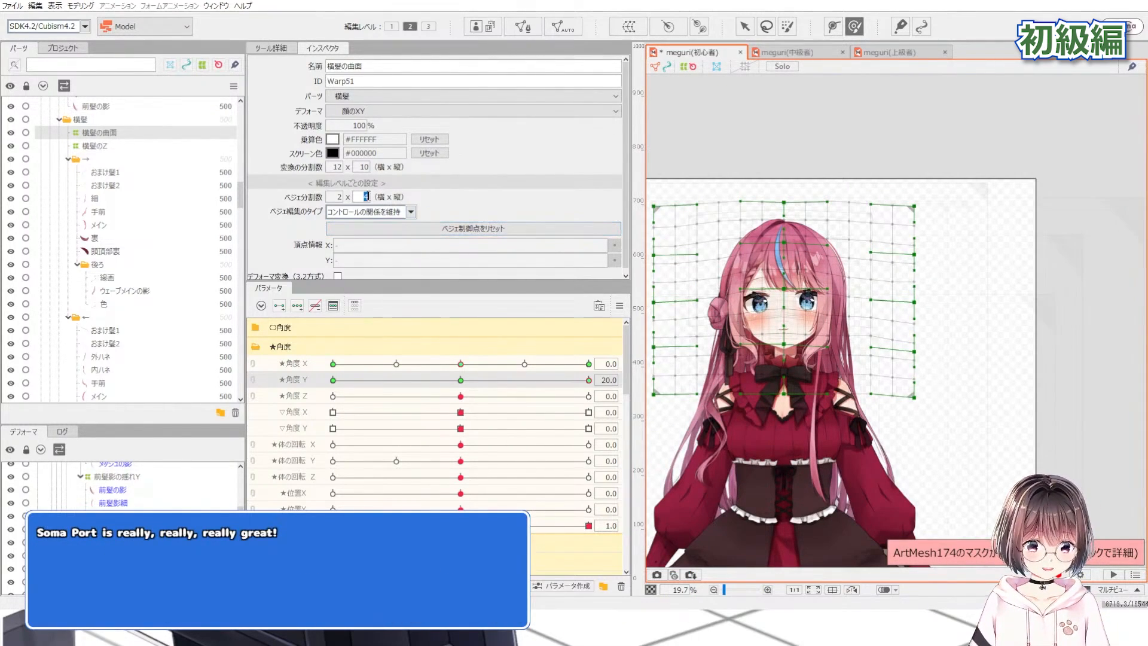
pyautogui.press('Return')
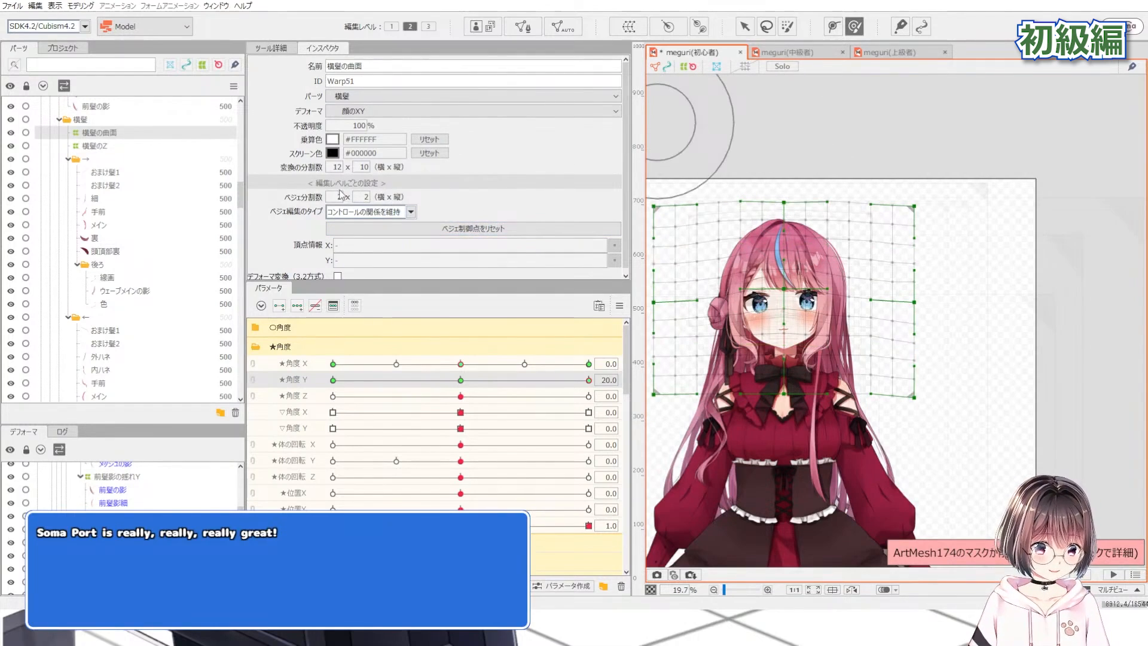
pyautogui.write('4')
pyautogui.press('Return')
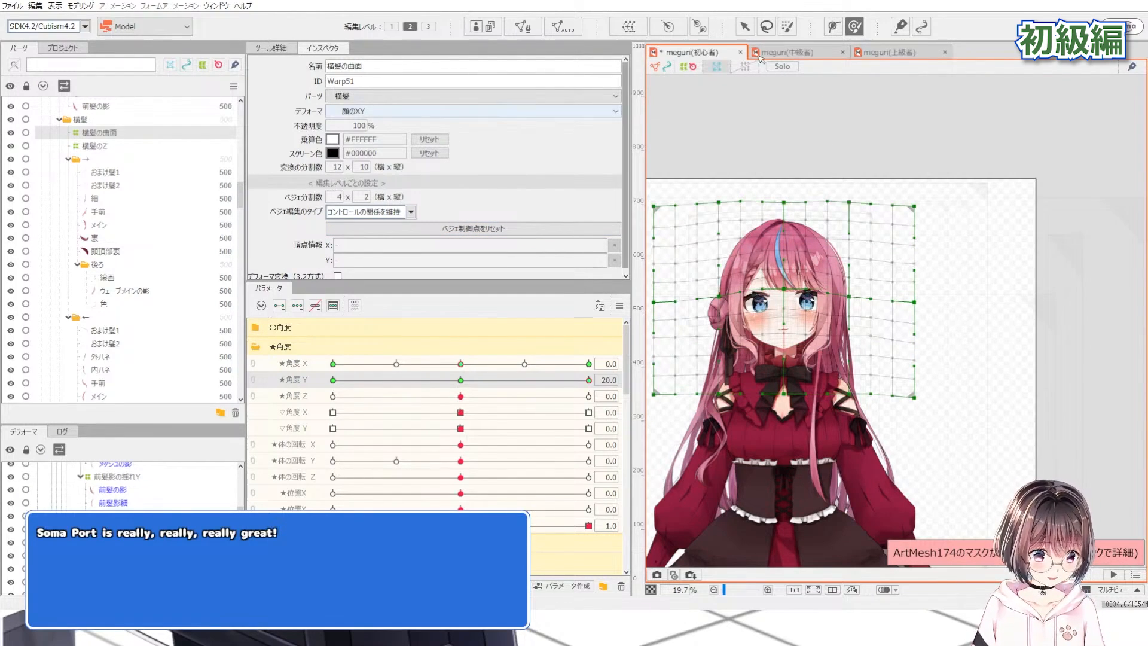
# Set the Bézier edit type to スムーズ3 and adjust the 横髪の曲面 control points into a smooth arch at Angle Y 20
pyautogui.click(745, 28)
pyautogui.scroll(2, 777, 169)
pyautogui.click(392, 212)
pyautogui.click(375, 246)
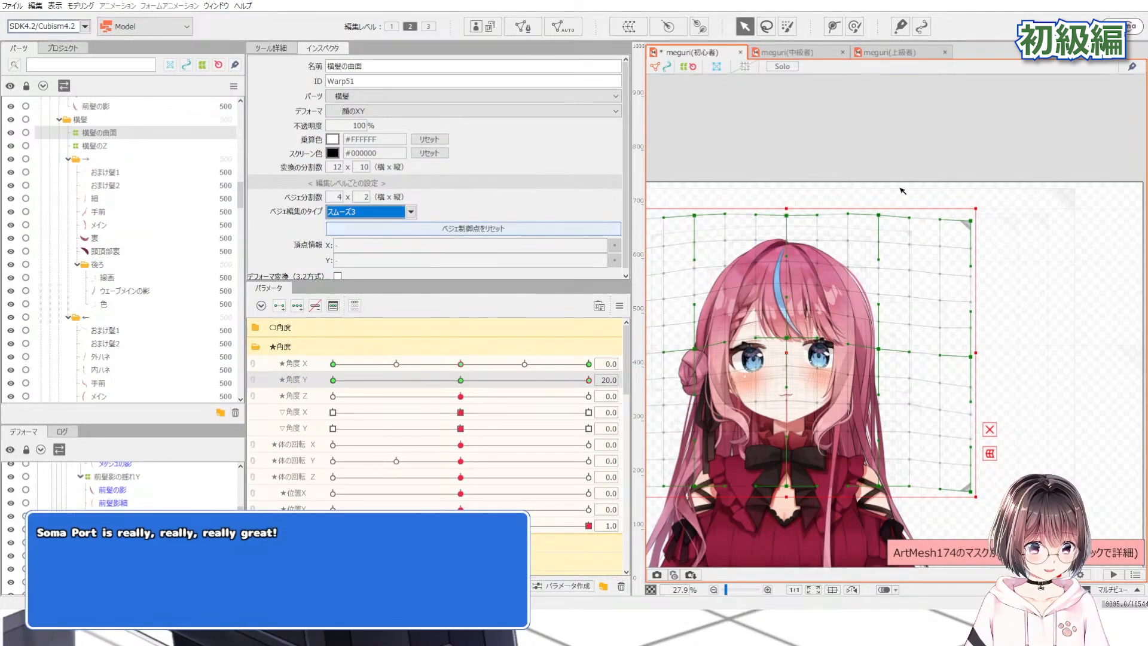
pyautogui.moveTo(878, 216); pyautogui.dragTo(878, 217)
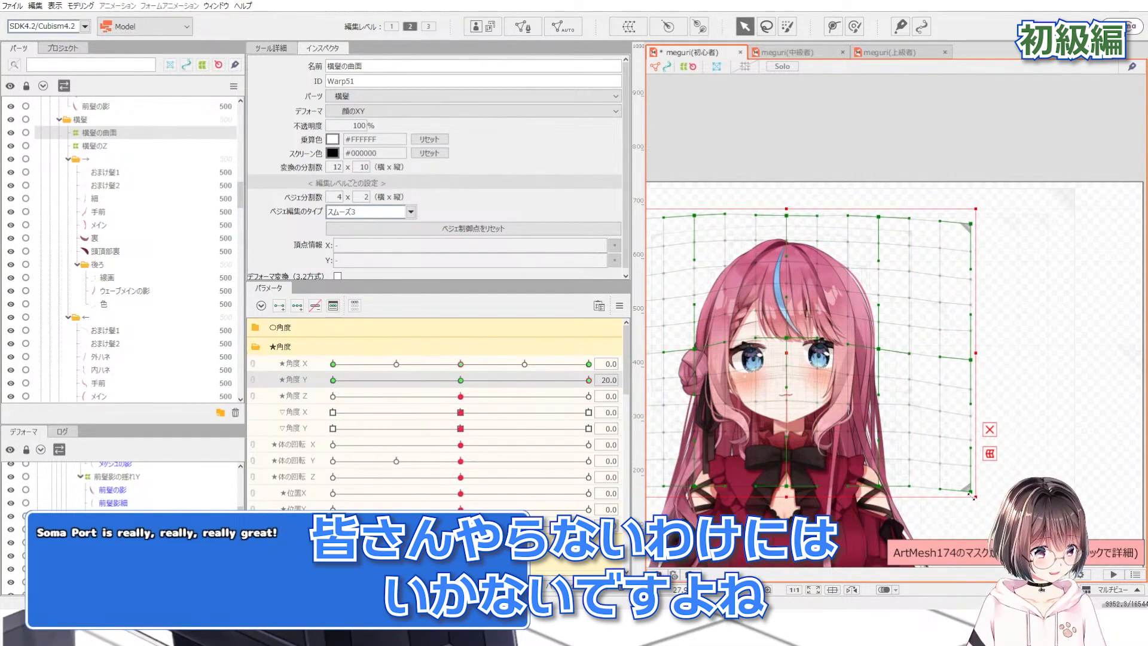
pyautogui.scroll(-2, 931, 485)
pyautogui.scroll(3, 726, 379)
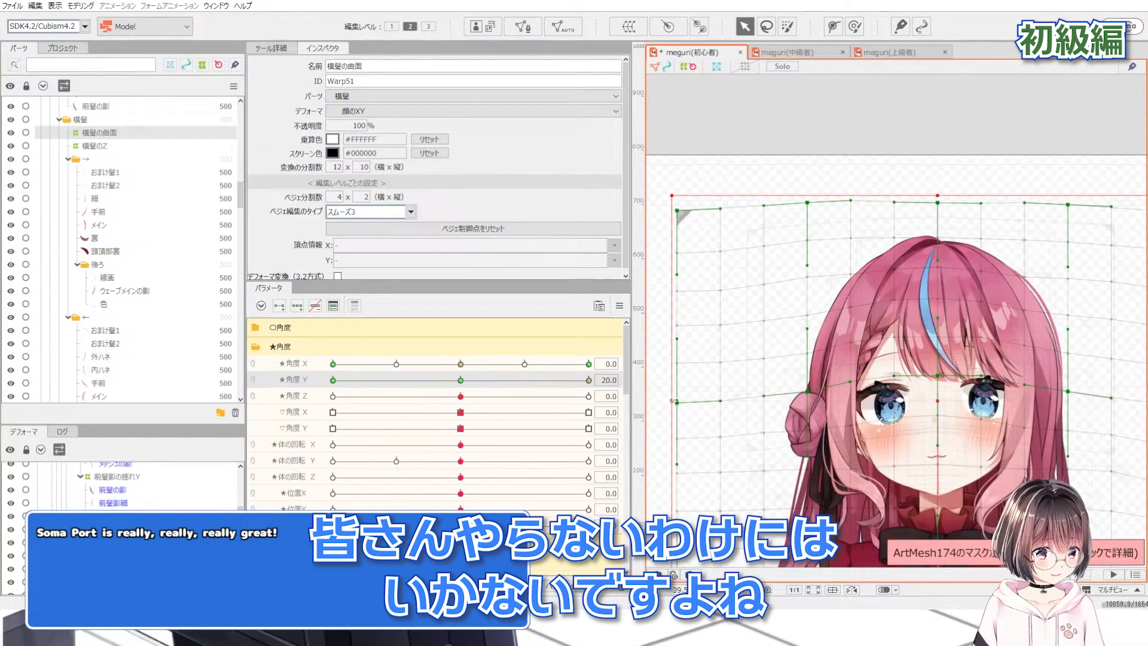
pyautogui.scroll(-1, 683, 323)
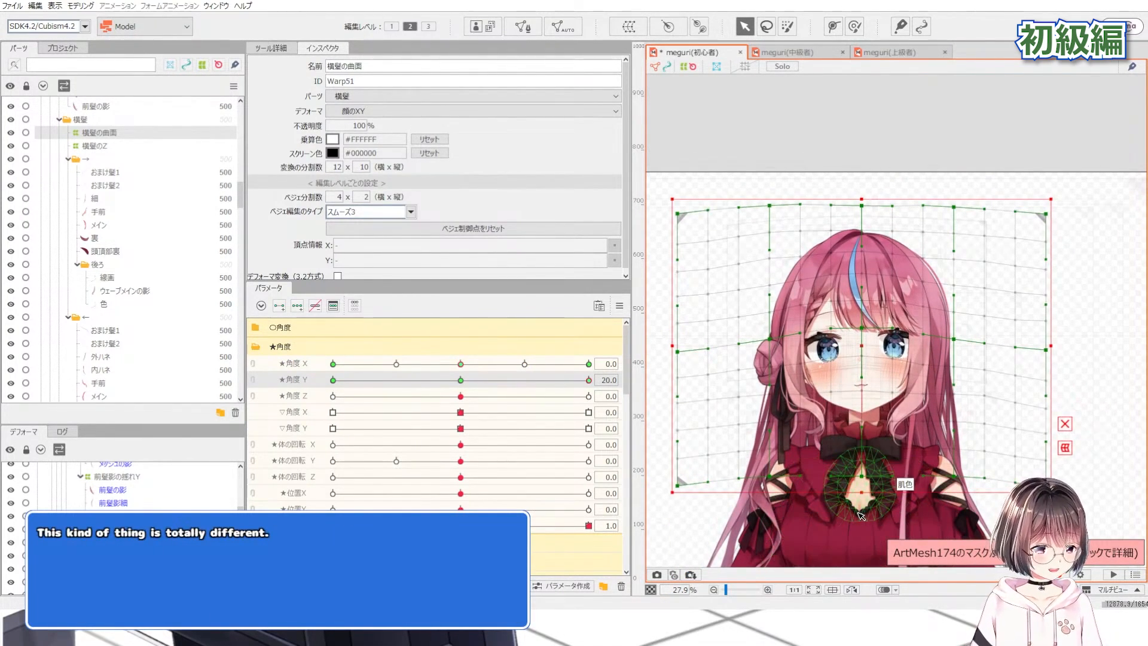
pyautogui.scroll(2, 843, 511)
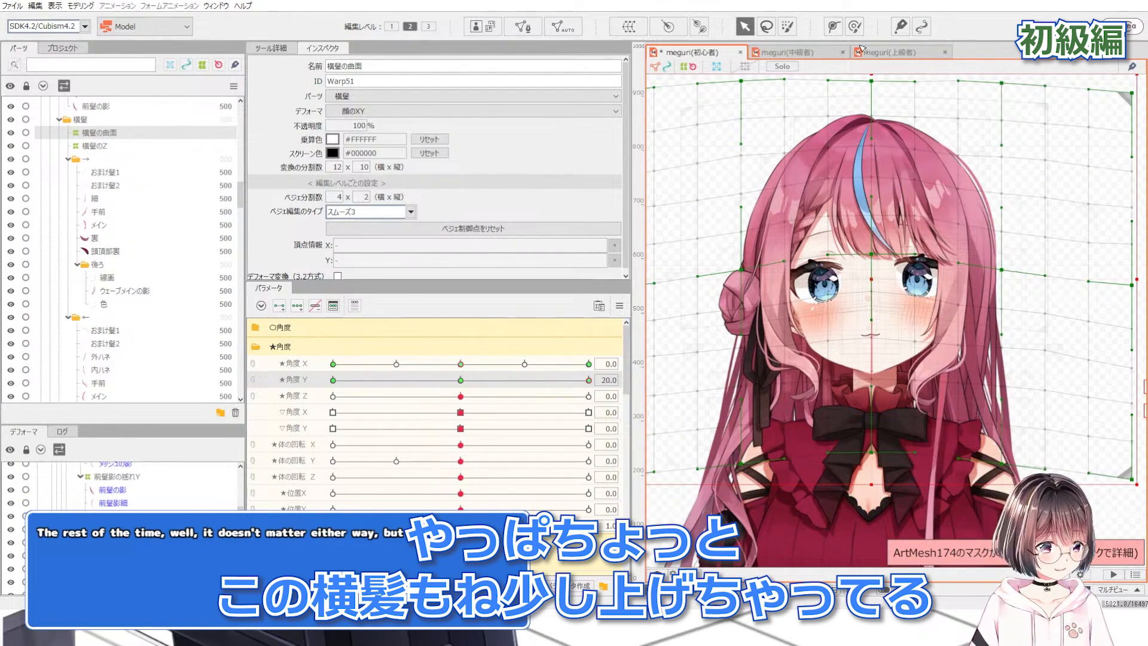
# Brush the 横髪の曲面 grid around the chin slightly upward at Angle Y 20 and compare it across Angle Y
pyautogui.click(855, 26)
pyautogui.click(872, 362)
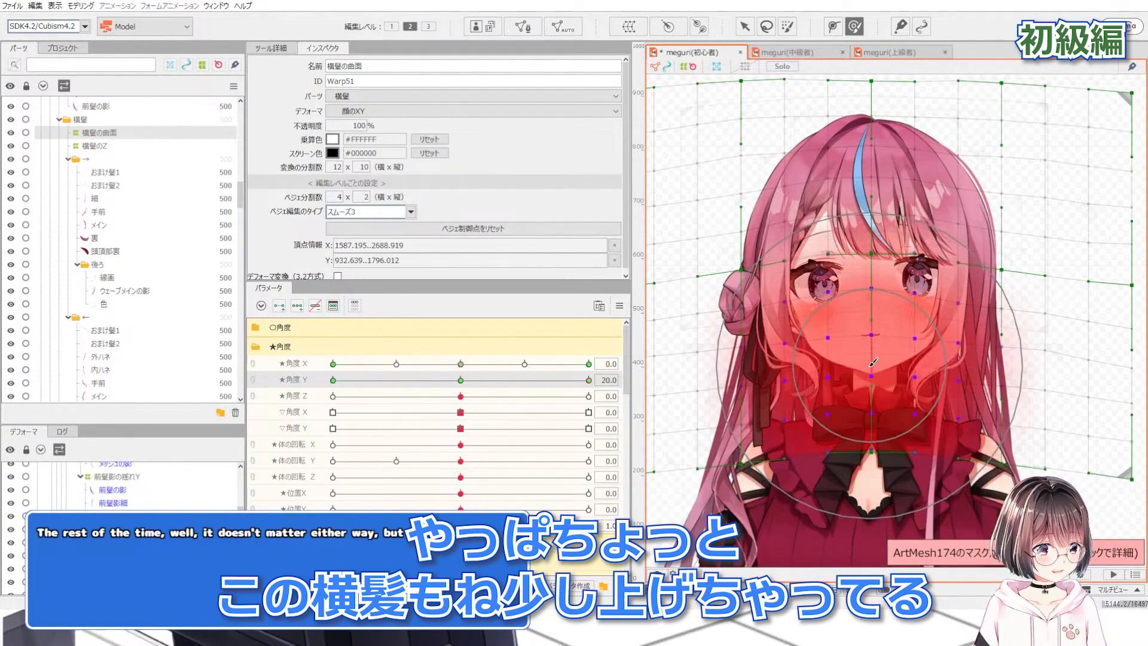
pyautogui.moveTo(870, 366); pyautogui.dragTo(870, 361)
pyautogui.moveTo(550, 381)
pyautogui.mouseDown()
pyautogui.moveTo(507, 369)
pyautogui.moveTo(589, 379)
pyautogui.mouseUp()
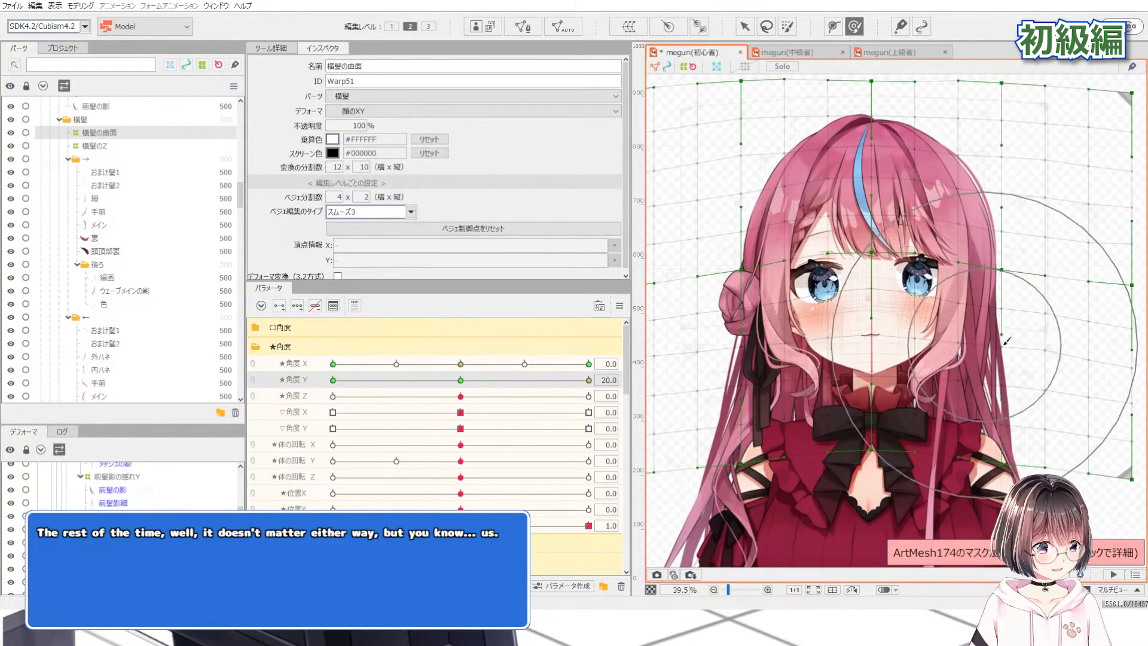
# Lift the side hair beside both cheeks slightly on the 横髪の曲面 deformer with the deform brush at Angle Y 20
pyautogui.moveTo(1064, 345)
pyautogui.mouseDown()
pyautogui.moveTo(904, 323)
pyautogui.moveTo(942, 309)
pyautogui.mouseUp()
pyautogui.scroll(3, 910, 323)
pyautogui.moveTo(1020, 330); pyautogui.dragTo(1016, 322)
pyautogui.scroll(-1, 983, 314)
pyautogui.scroll(1, 797, 319)
pyautogui.moveTo(791, 323); pyautogui.dragTo(789, 314)
pyautogui.moveTo(1031, 312); pyautogui.dragTo(1031, 308)
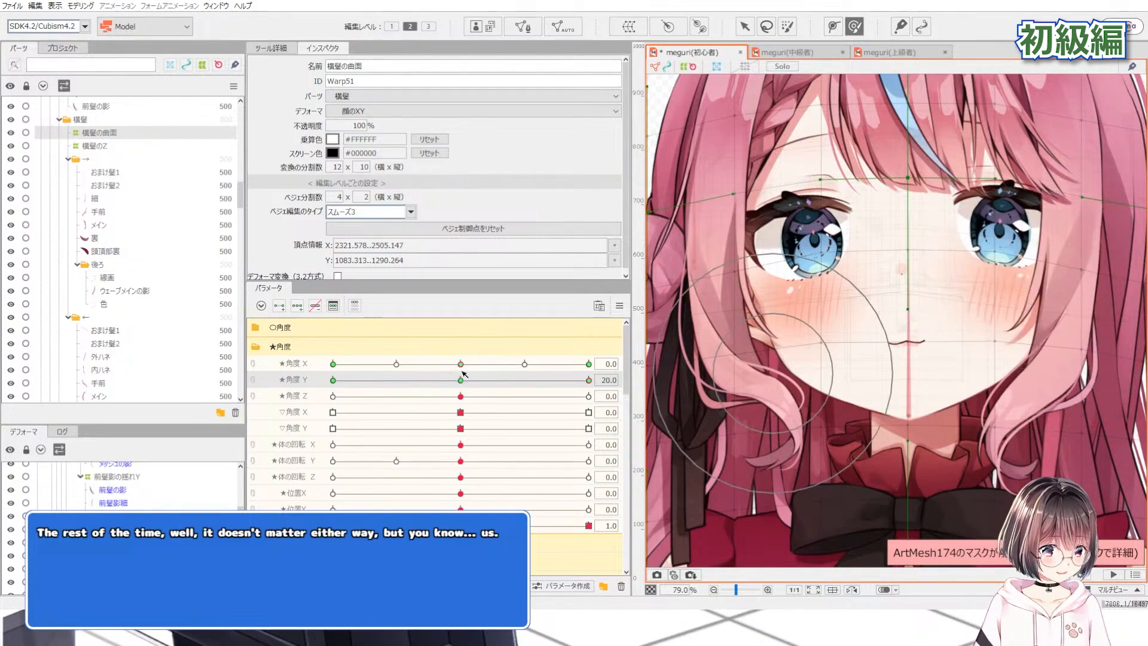
# Compare the side hair across Angle Y and brush the locks at both cheeks a little further up at Angle Y 20
pyautogui.moveTo(461, 380); pyautogui.dragTo(604, 380)
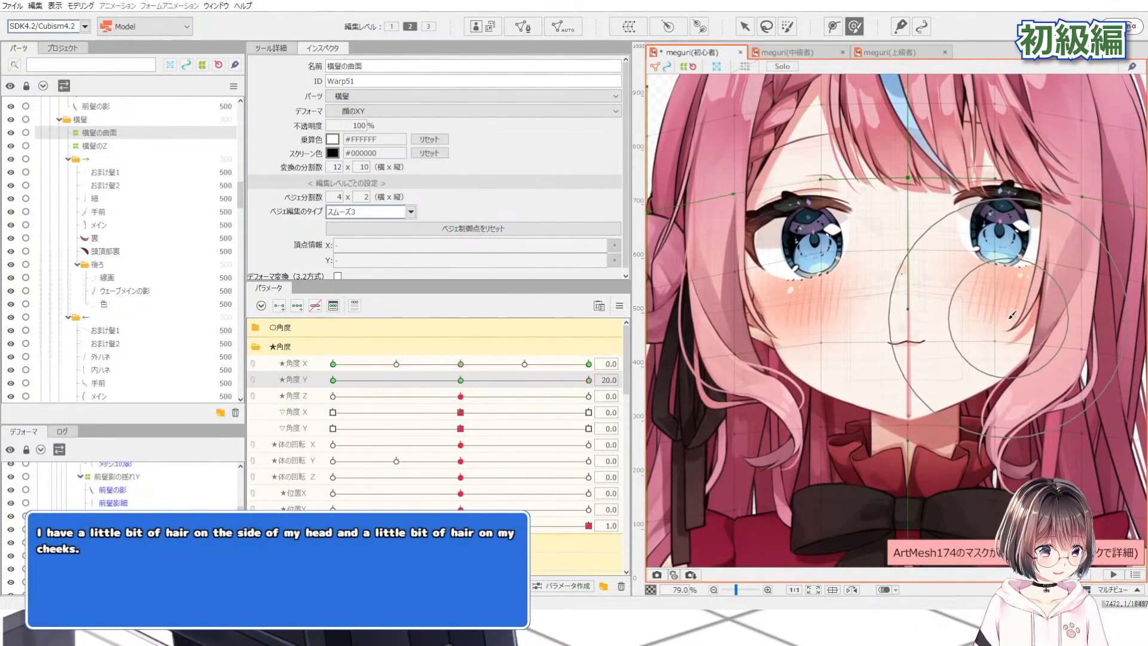
pyautogui.moveTo(1009, 318); pyautogui.dragTo(1010, 314)
pyautogui.moveTo(772, 321); pyautogui.dragTo(770, 316)
pyautogui.scroll(-2, 743, 315)
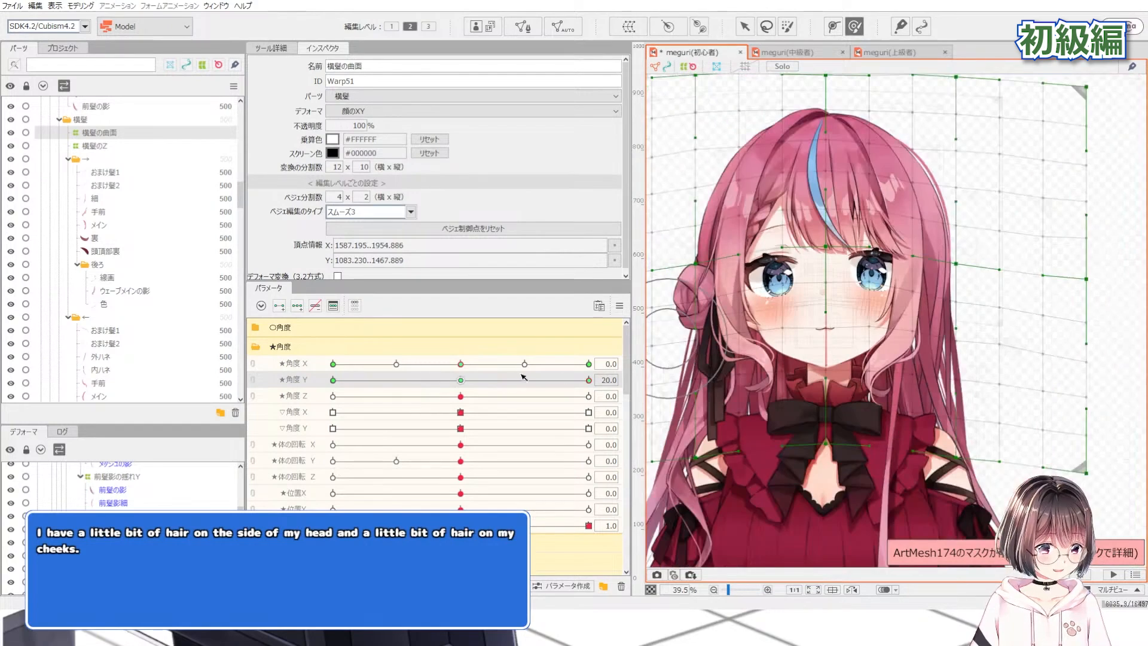
pyautogui.click(748, 28)
pyautogui.scroll(1, 836, 274)
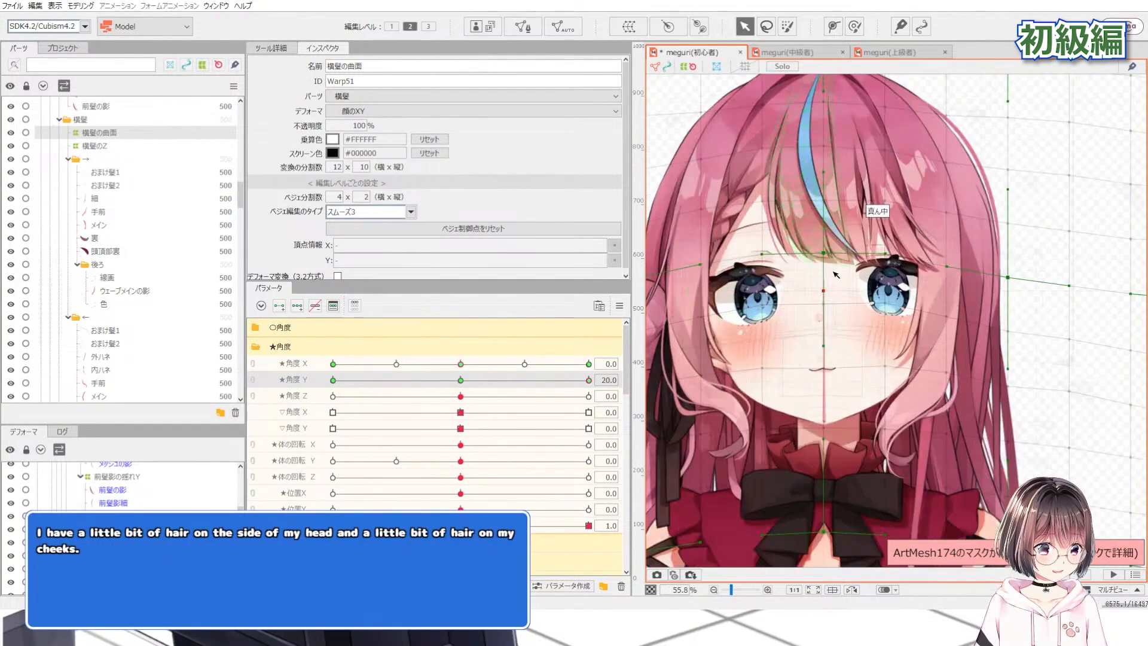
# Inspect the 横髪の曲面 control point beside the mouth and compare the side hair across Angle Y down to -20
pyautogui.scroll(2, 815, 406)
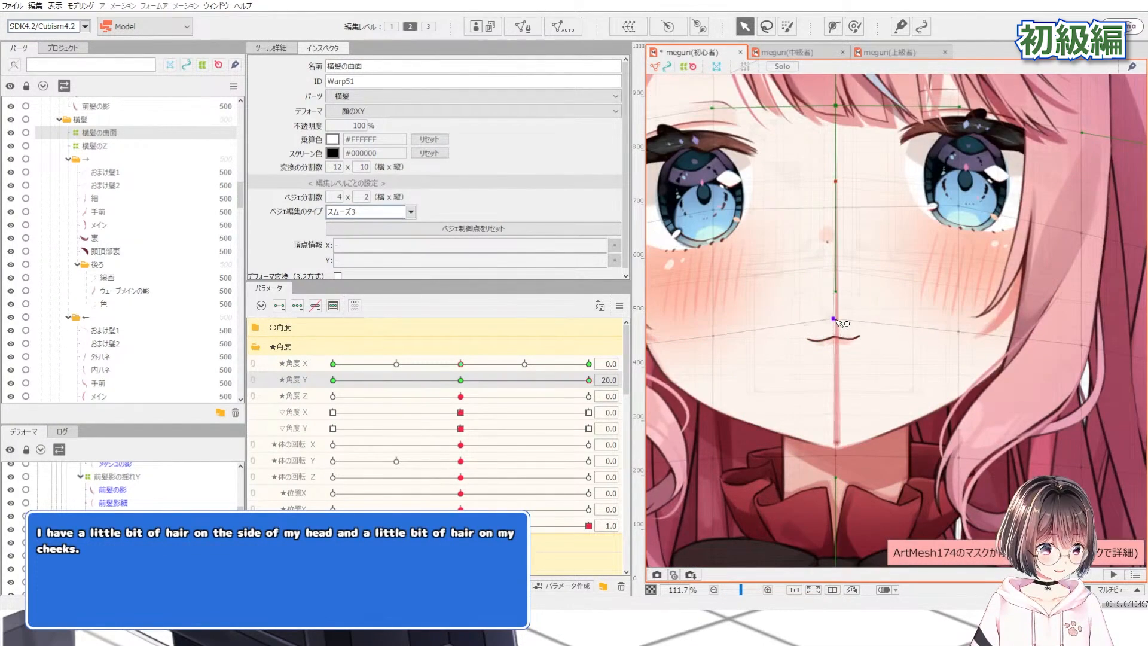
pyautogui.click(834, 319)
pyautogui.scroll(-3, 835, 319)
pyautogui.click(461, 380)
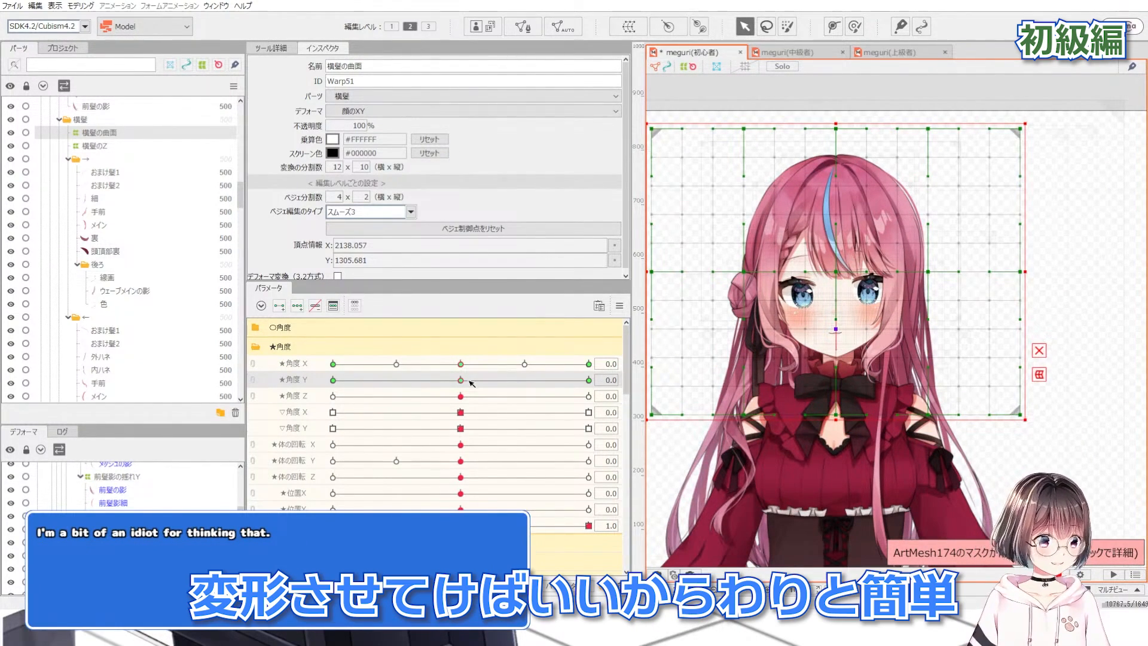
pyautogui.moveTo(461, 380)
pyautogui.mouseDown()
pyautogui.moveTo(300, 359)
pyautogui.moveTo(438, 362)
pyautogui.moveTo(317, 347)
pyautogui.mouseUp()
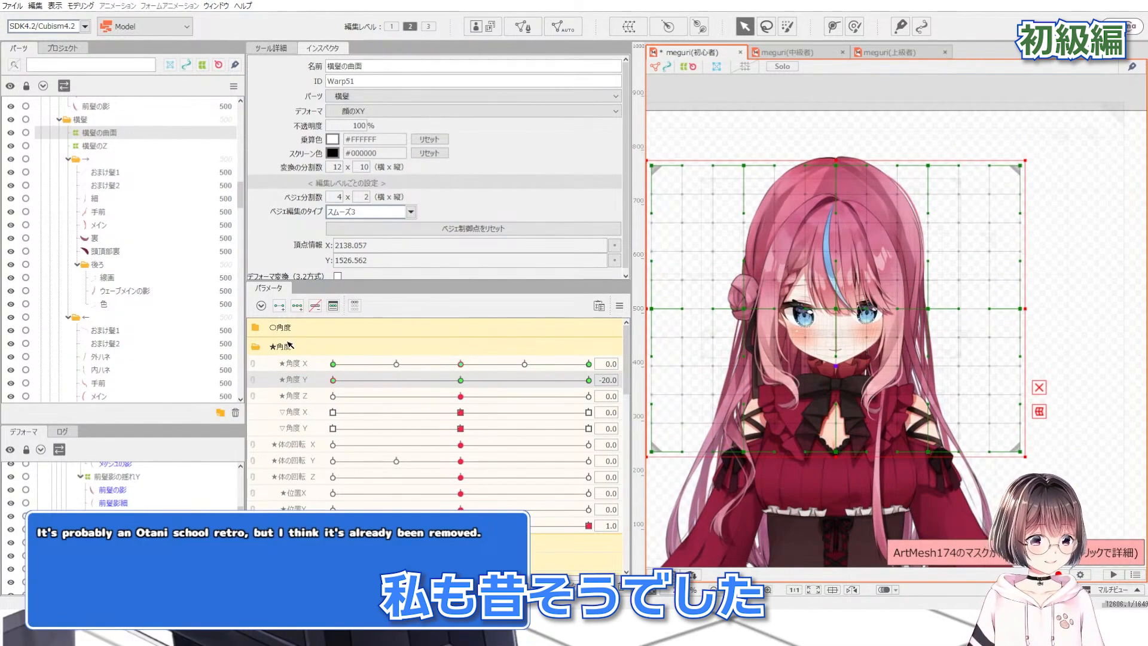
# Brush the bangs over the middle of the forehead slightly downward at Angle Y -20
pyautogui.scroll(2, 778, 355)
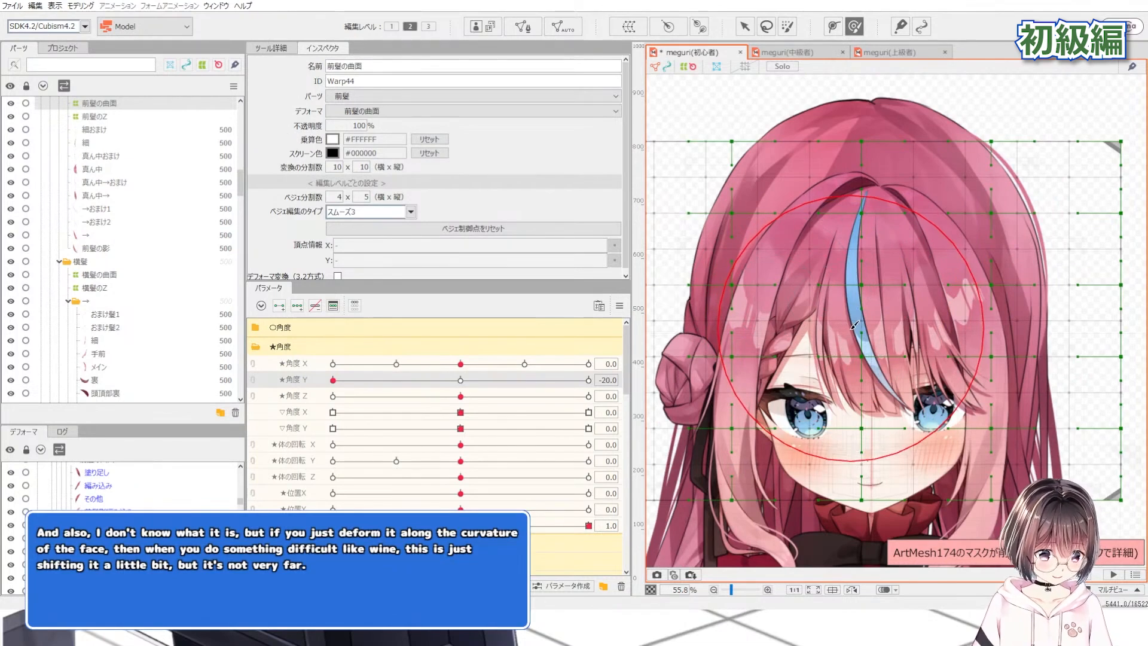
pyautogui.moveTo(876, 315); pyautogui.dragTo(875, 323)
pyautogui.moveTo(866, 303); pyautogui.dragTo(867, 311)
pyautogui.moveTo(886, 296); pyautogui.dragTo(884, 304)
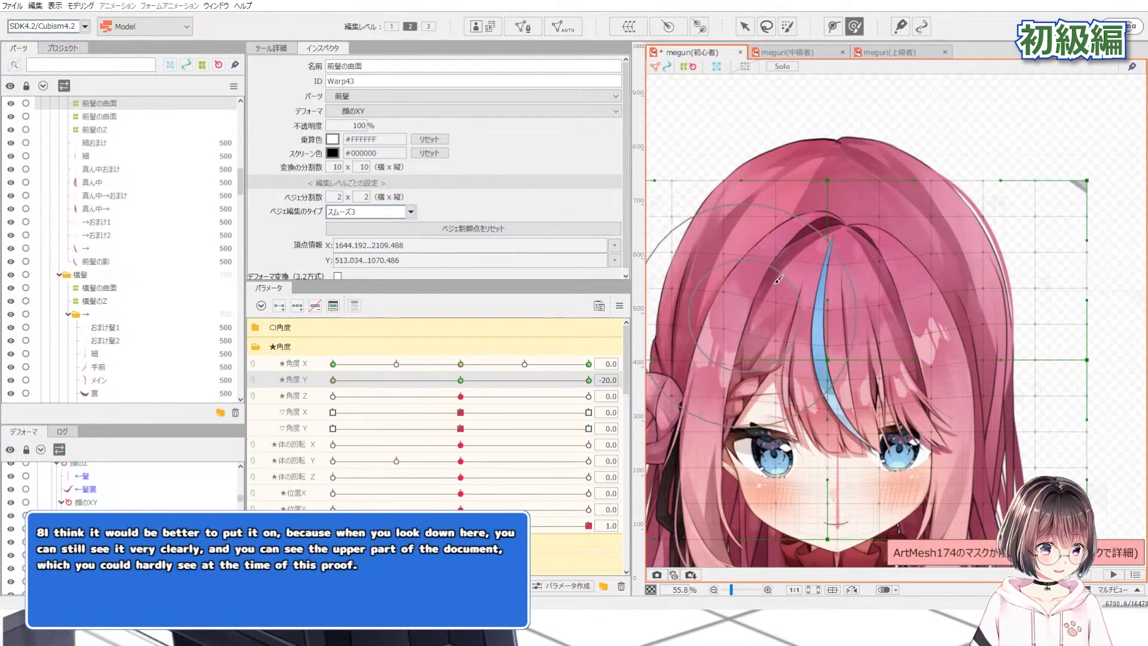
# Raise the top centre of the 前髪の曲面 grid slightly and brush the bangs on both sides downward at Angle Y -20
pyautogui.click(827, 175)
pyautogui.moveTo(824, 180); pyautogui.dragTo(824, 172)
pyautogui.moveTo(752, 301); pyautogui.dragTo(752, 305)
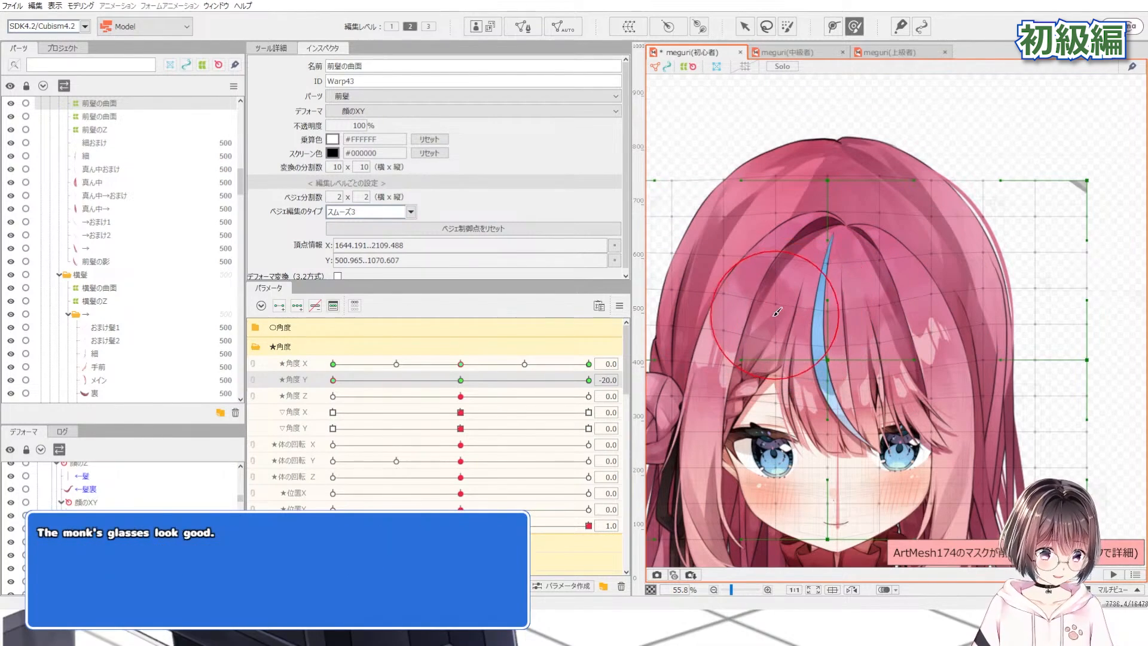
pyautogui.click(784, 289)
pyautogui.click(897, 297)
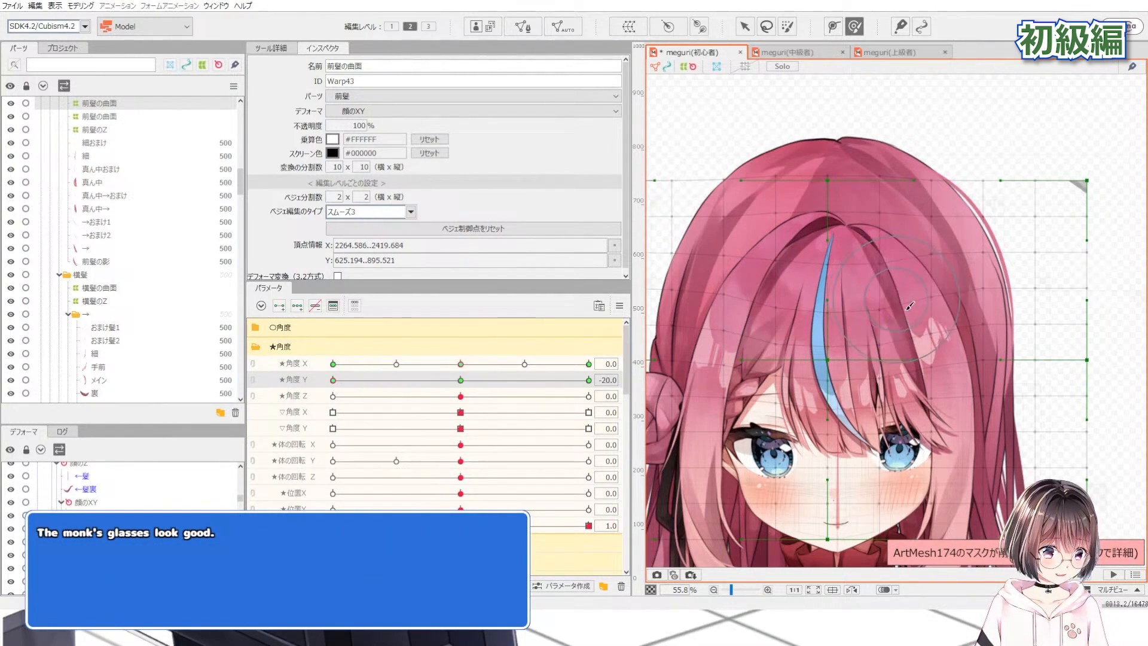
pyautogui.click(907, 355)
pyautogui.moveTo(910, 379); pyautogui.dragTo(917, 397)
# Raise the middle, lower and upper Bézier control points on the right edge of 前髪の曲面 at Angle Y -20
pyautogui.scroll(-3, 832, 246)
pyautogui.press('v')
pyautogui.scroll(3, 879, 338)
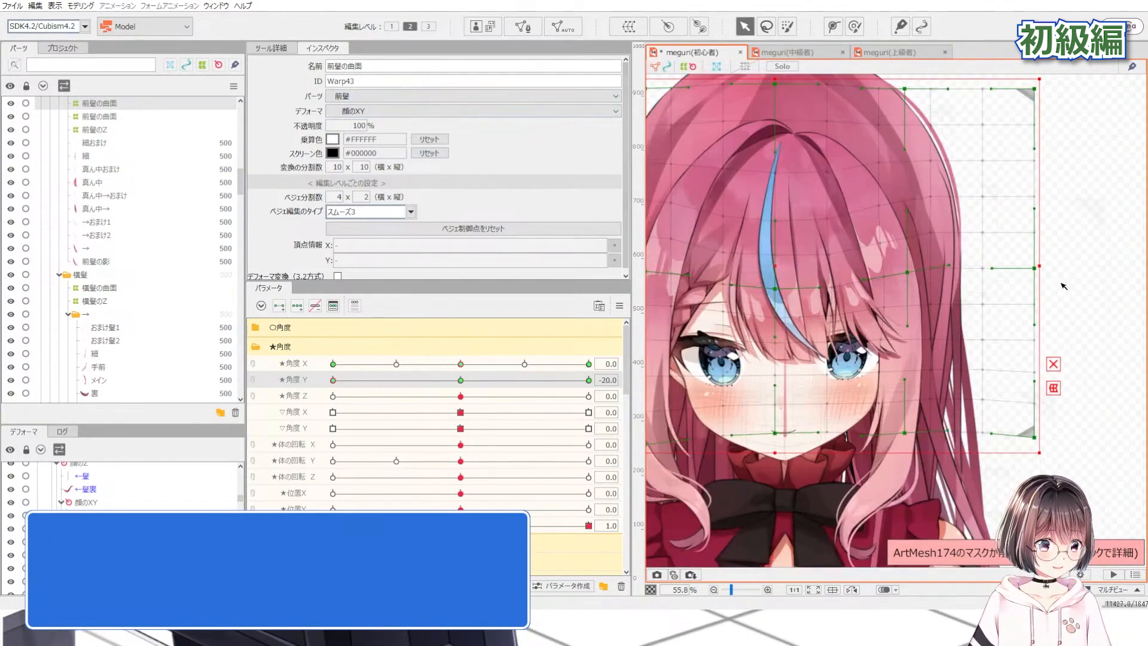
pyautogui.moveTo(1038, 274); pyautogui.dragTo(1039, 250)
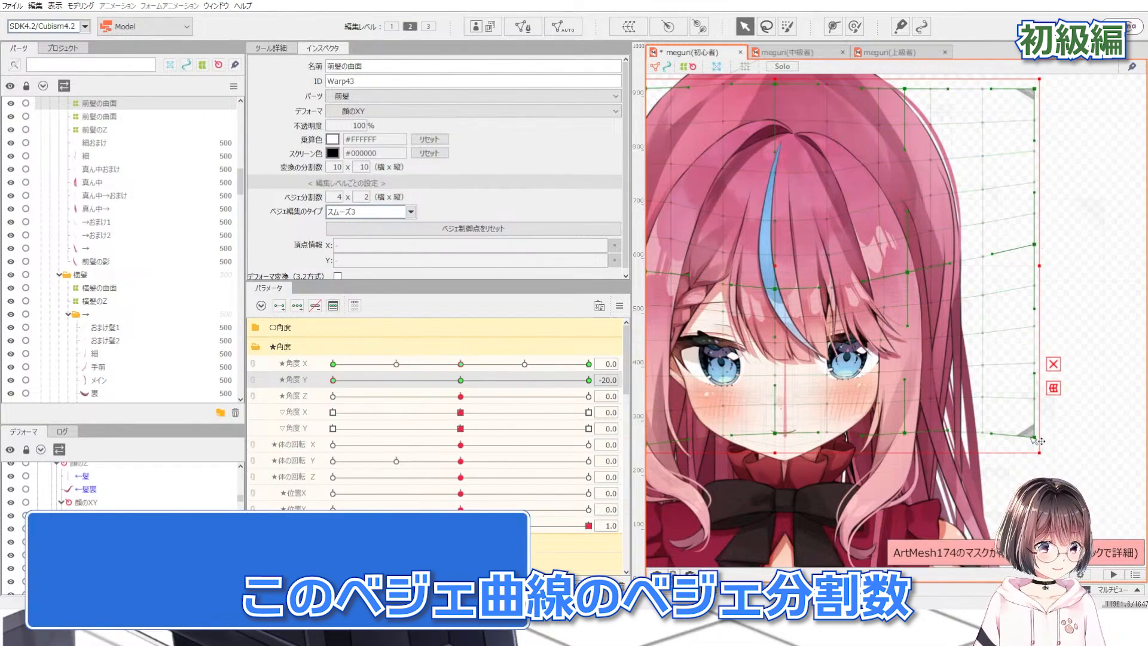
pyautogui.moveTo(1036, 439); pyautogui.dragTo(1042, 408)
pyautogui.scroll(3, 1024, 416)
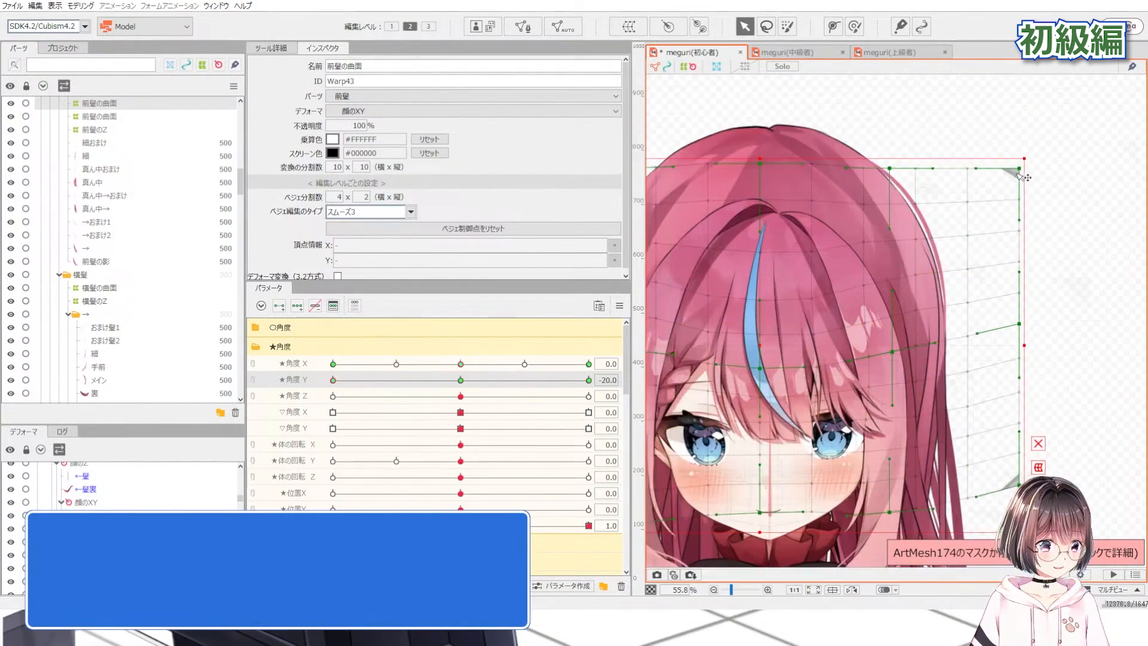
pyautogui.moveTo(1019, 177); pyautogui.dragTo(1020, 139)
pyautogui.scroll(-3, 895, 169)
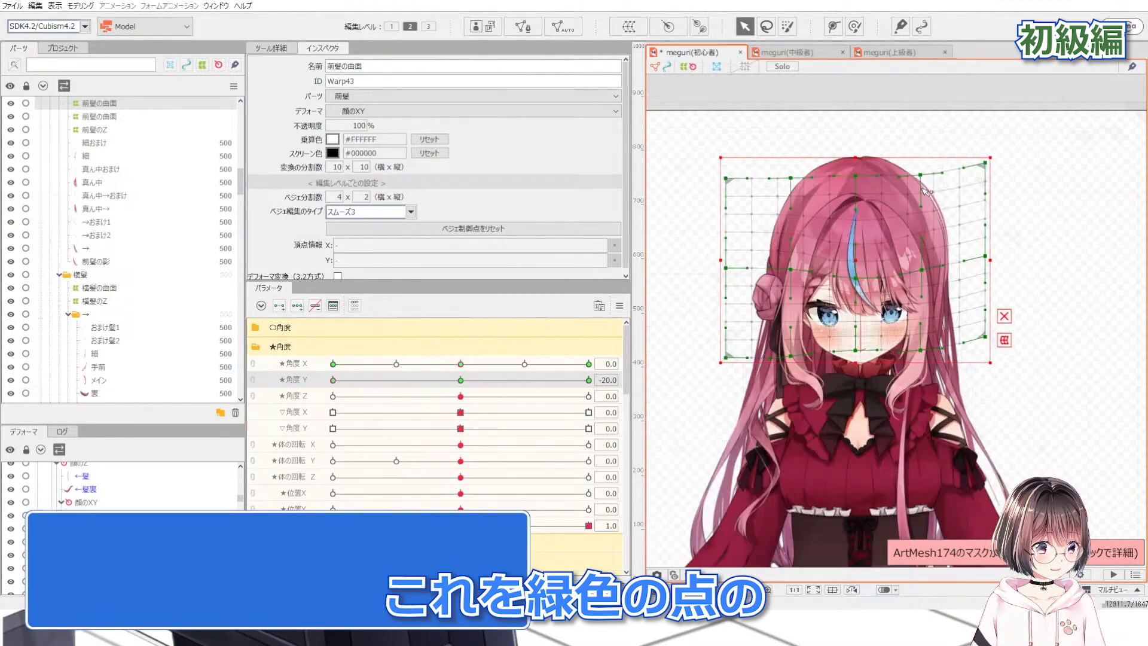
# Raise the left-edge and lower-left Bézier control points of 前髪の曲面 to mirror the right side's upward curve at Angle Y -20
pyautogui.scroll(2, 711, 156)
pyautogui.moveTo(705, 153); pyautogui.dragTo(704, 153)
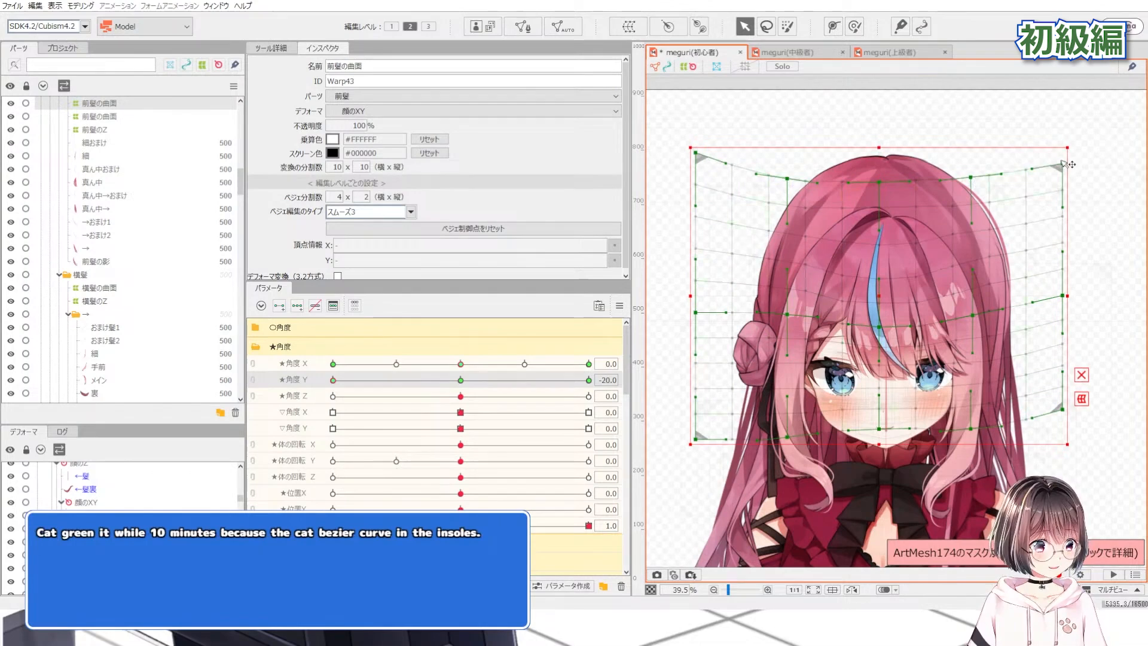
pyautogui.moveTo(704, 312); pyautogui.dragTo(707, 299)
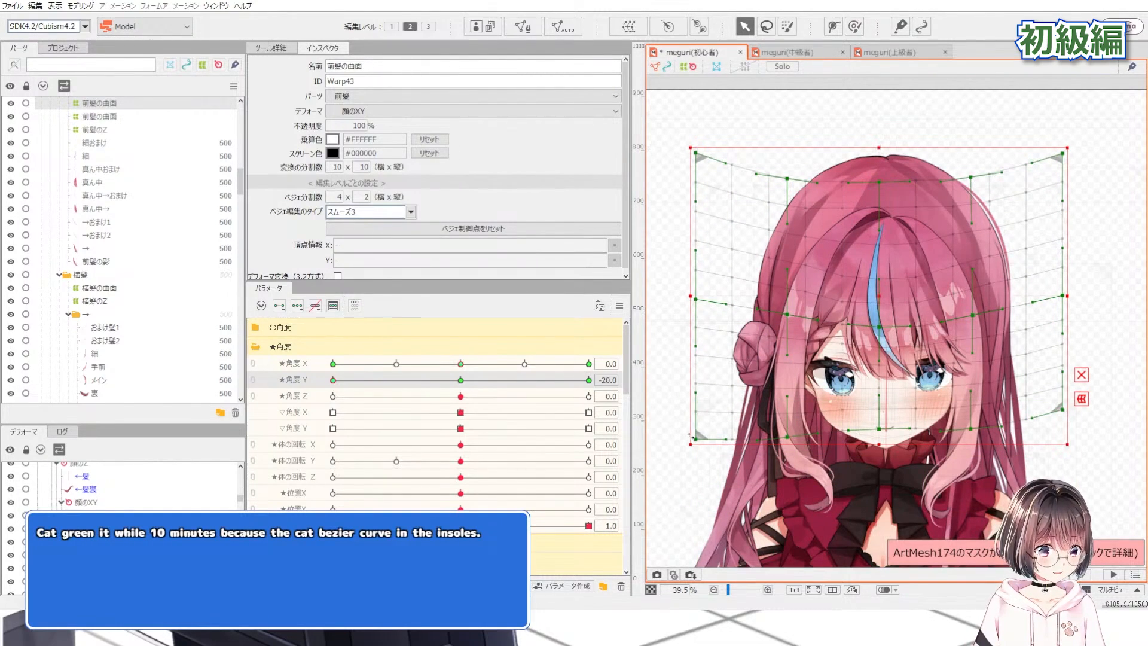
pyautogui.moveTo(697, 419); pyautogui.dragTo(697, 407)
pyautogui.moveTo(788, 437); pyautogui.dragTo(789, 428)
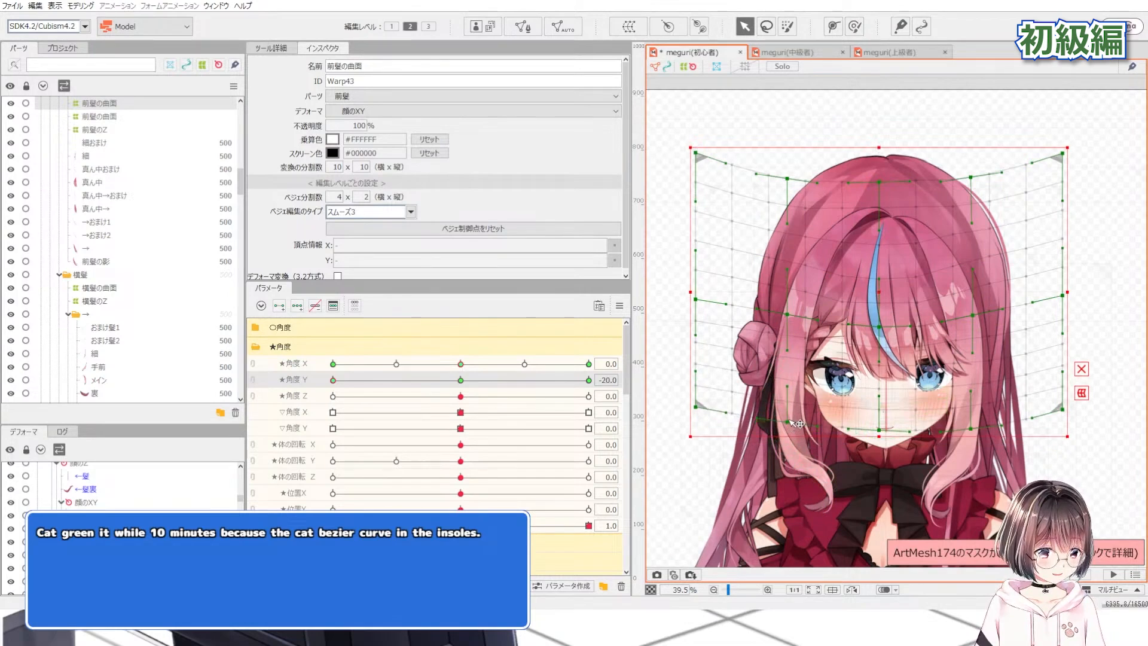
pyautogui.moveTo(705, 310); pyautogui.dragTo(707, 296)
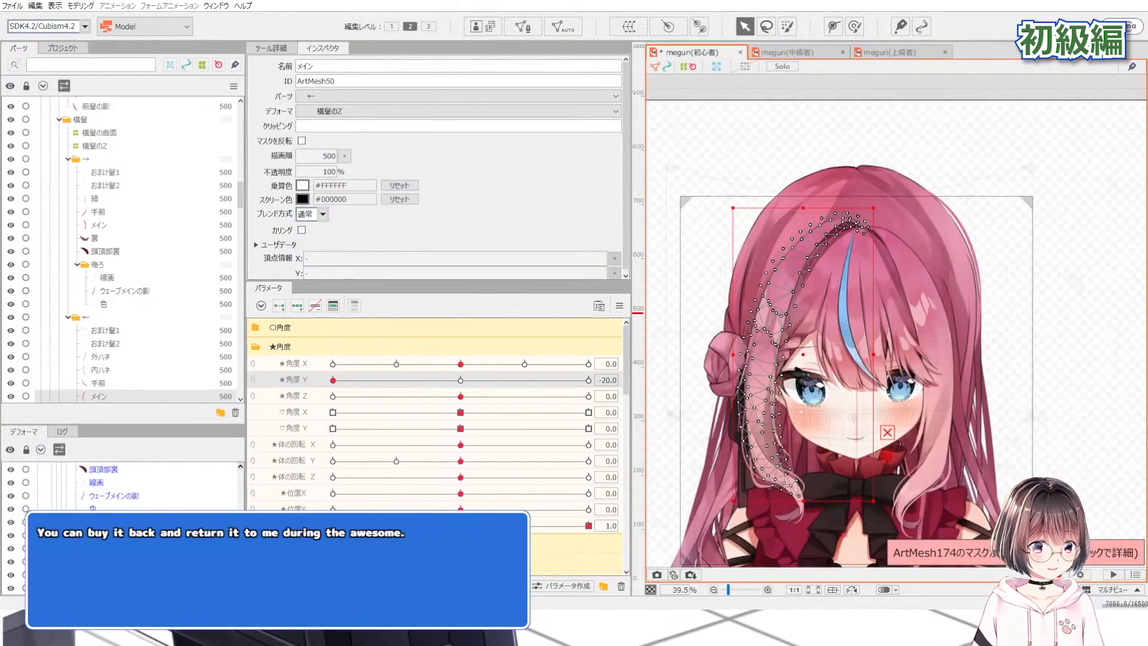
# Curve the 横髪の曲面 grid with the deform brush at Angle Y -20, lifting its outer sides, and check the Angle Y movement
pyautogui.click(979, 197)
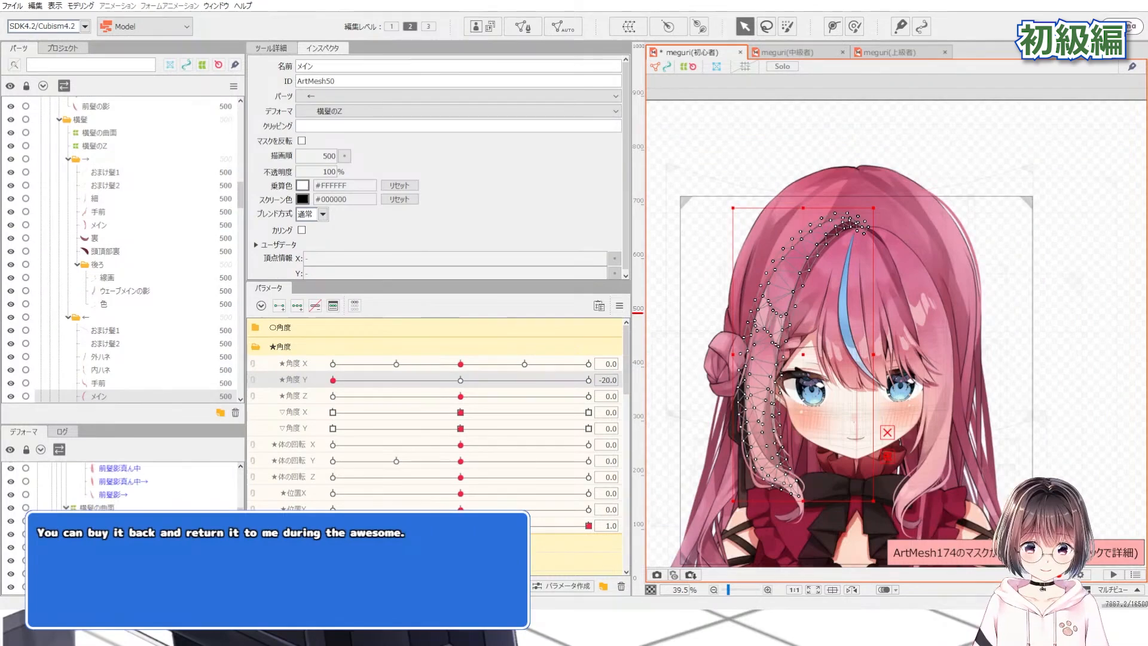
pyautogui.click(854, 25)
pyautogui.scroll(3, 813, 370)
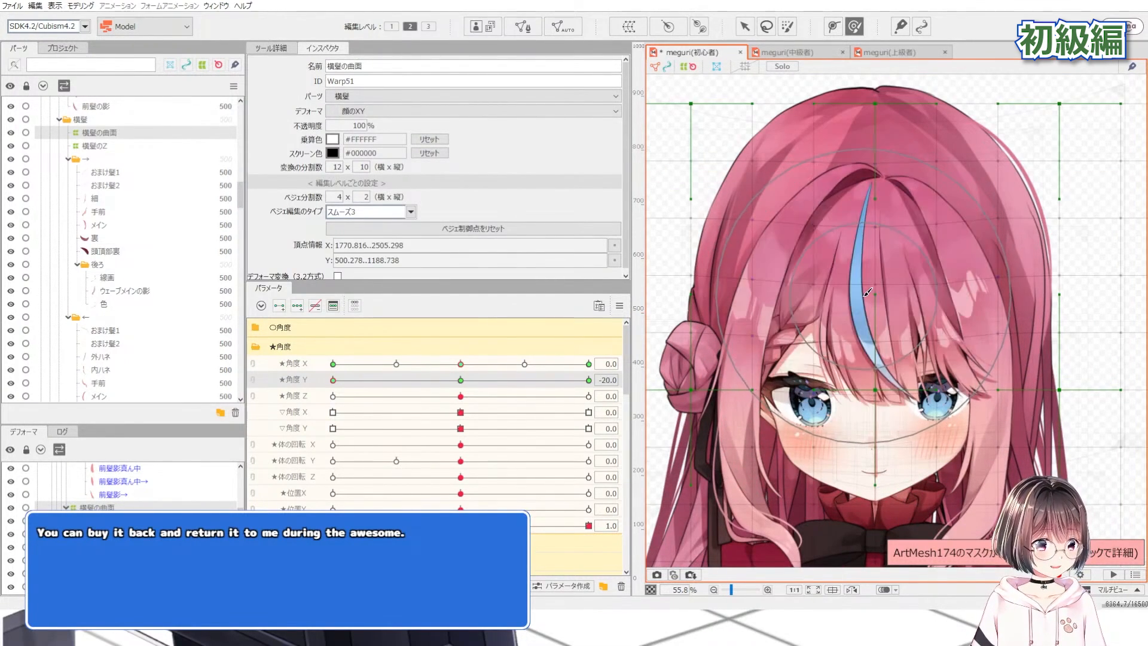
pyautogui.scroll(-2, 844, 281)
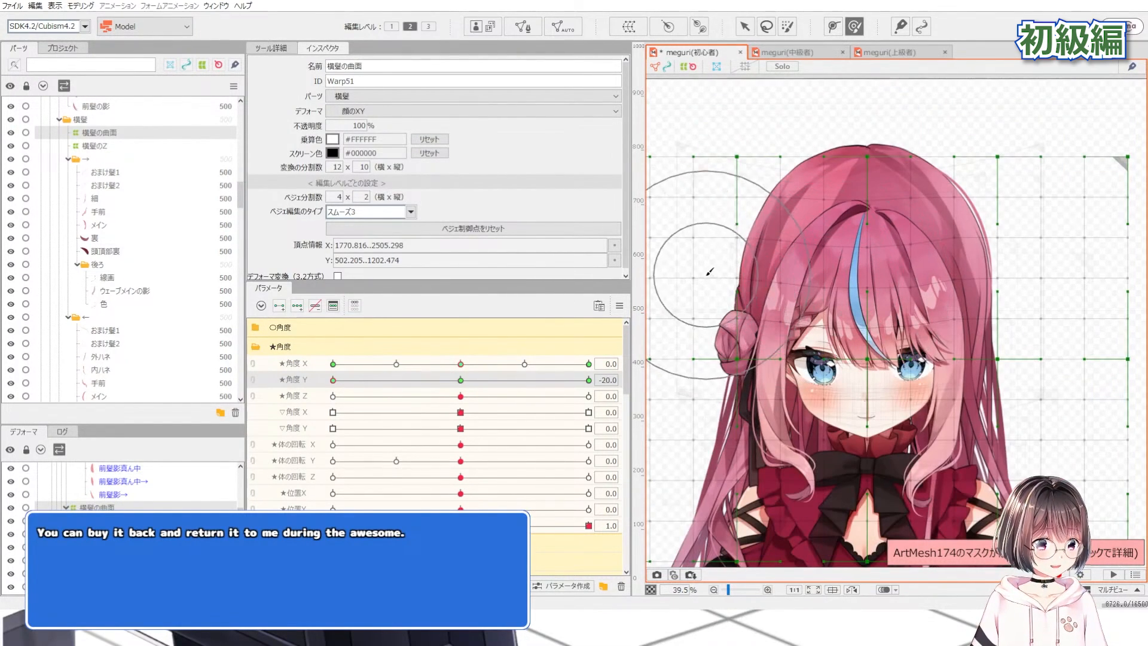
pyautogui.moveTo(1015, 260); pyautogui.dragTo(1017, 252)
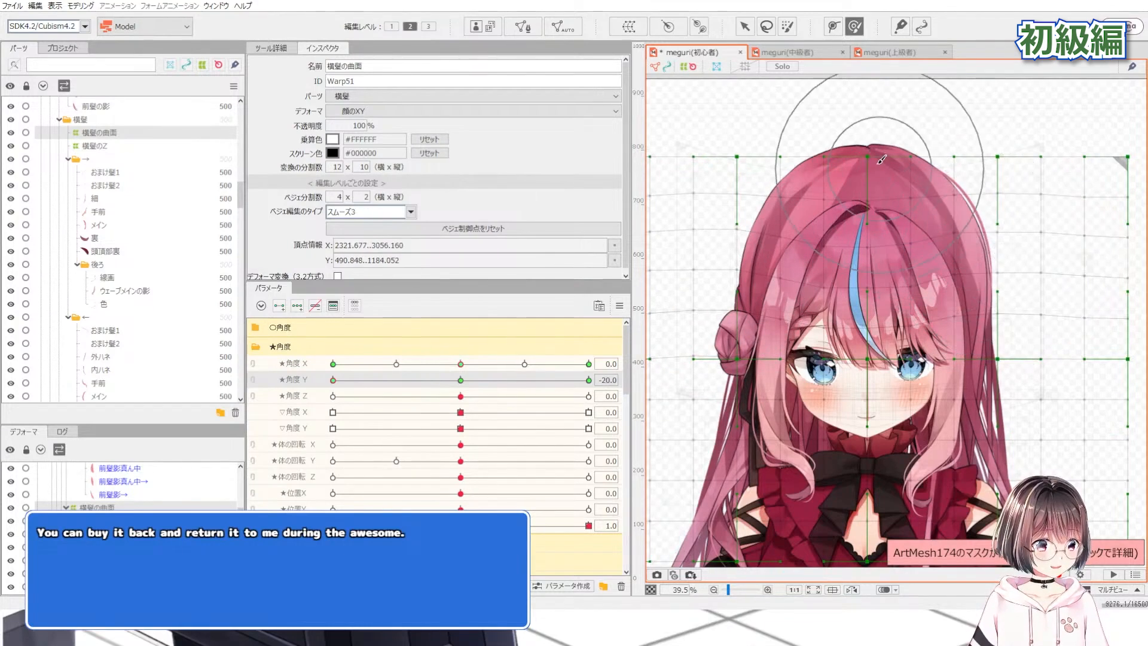
pyautogui.moveTo(333, 380)
pyautogui.mouseDown()
pyautogui.moveTo(605, 351)
pyautogui.moveTo(307, 363)
pyautogui.moveTo(582, 340)
pyautogui.moveTo(331, 380)
pyautogui.mouseUp()
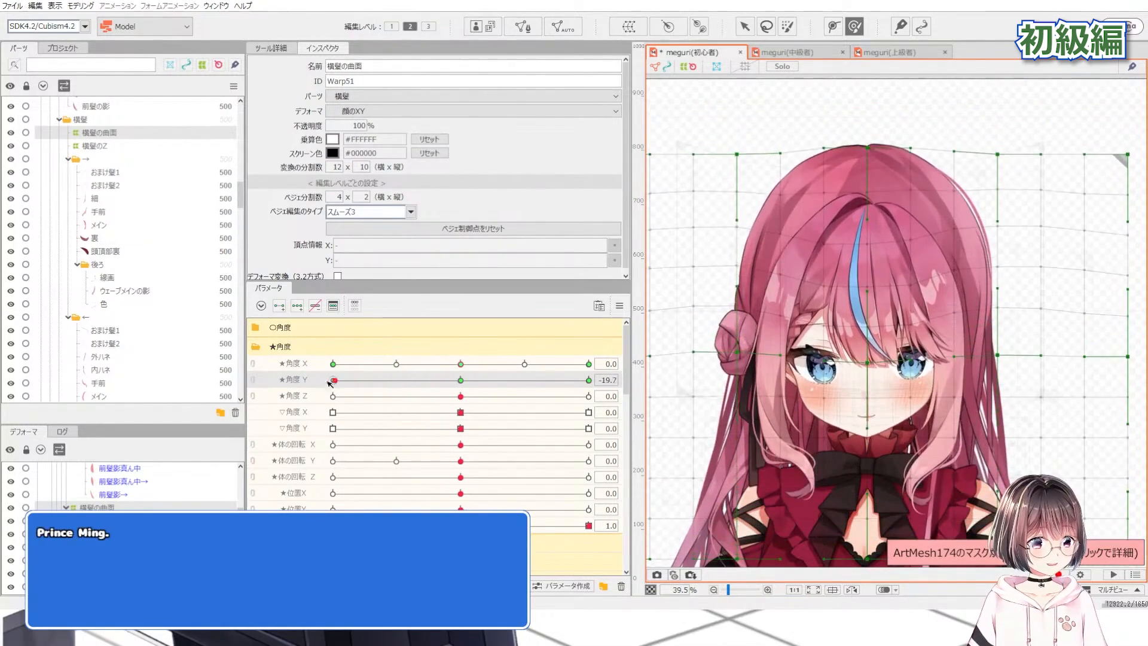
# Examine the hair beside and below the ears at Angle Y -20 and compare 横髪の曲面 across the Angle Y range
pyautogui.click(744, 27)
pyautogui.scroll(2, 773, 389)
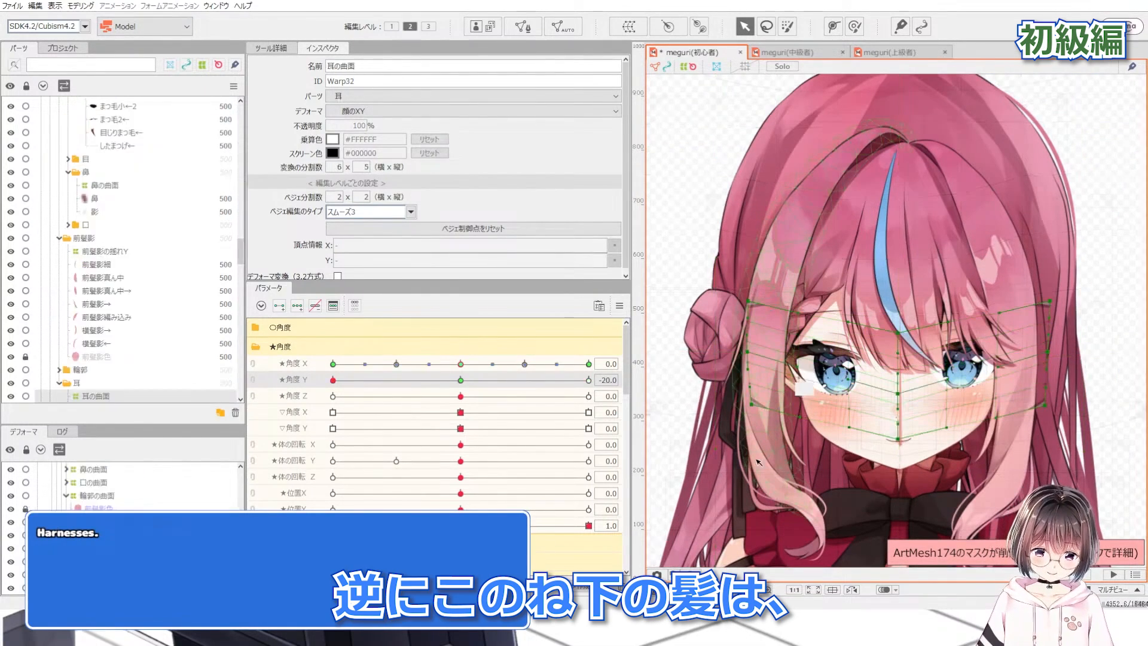
pyautogui.scroll(-3, 931, 468)
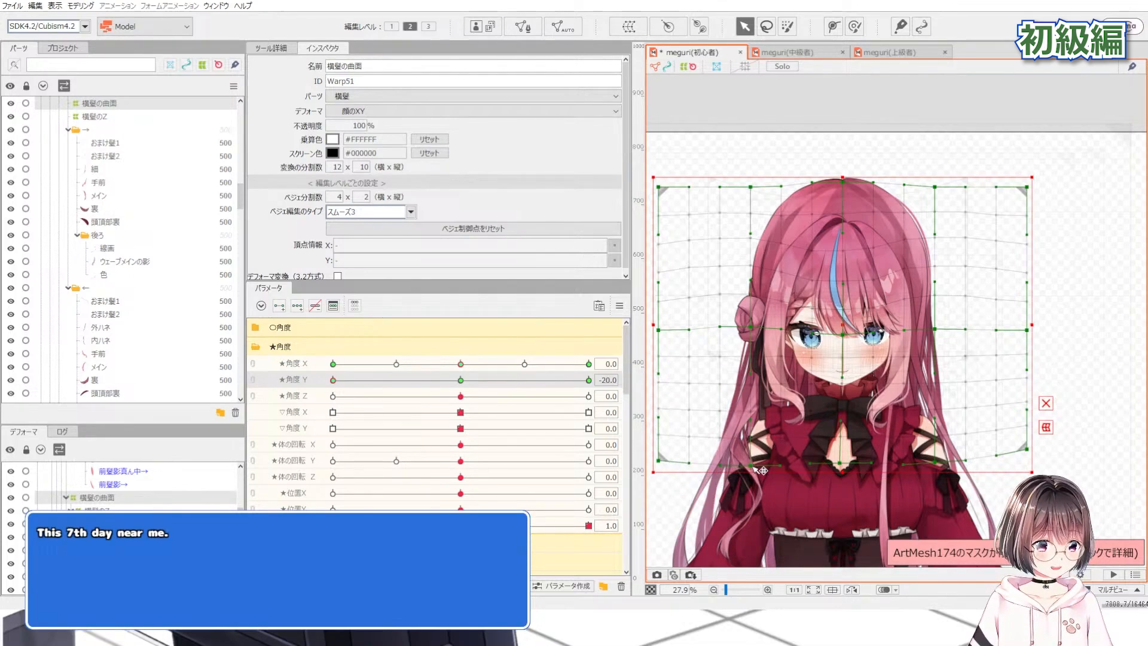
pyautogui.moveTo(358, 376); pyautogui.dragTo(642, 381)
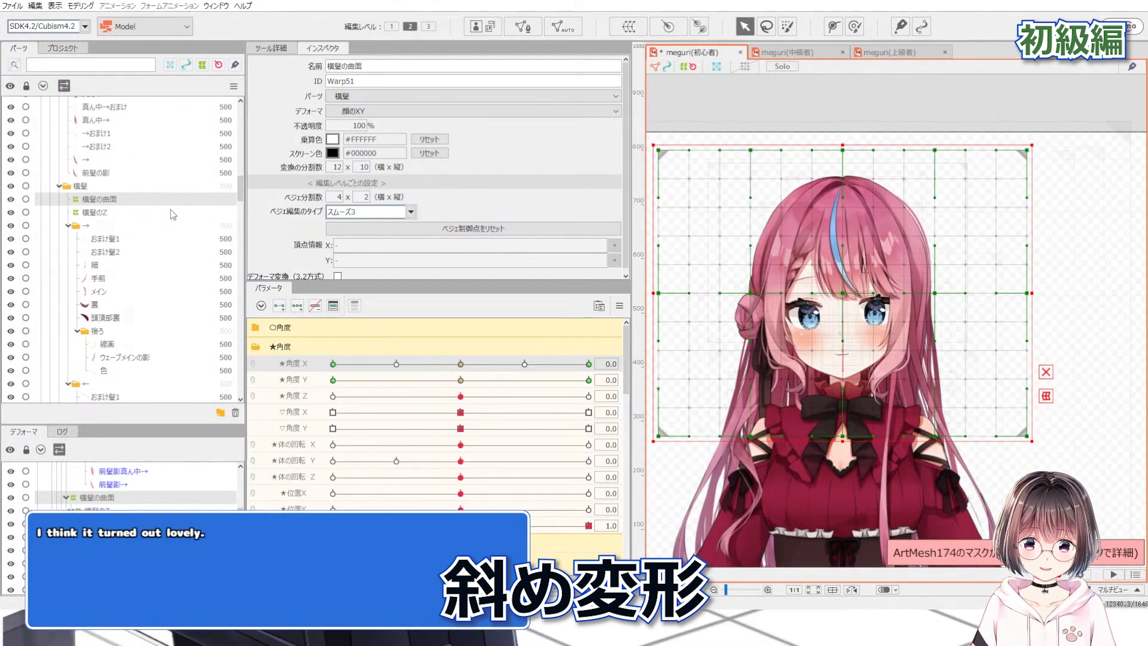
# Select 前髪の曲面 together with 横髪の曲面 and automatically generate their four corner forms for ★角度 X and ★角度 Y
pyautogui.scroll(2, 855, 245)
pyautogui.scroll(5, 171, 231)
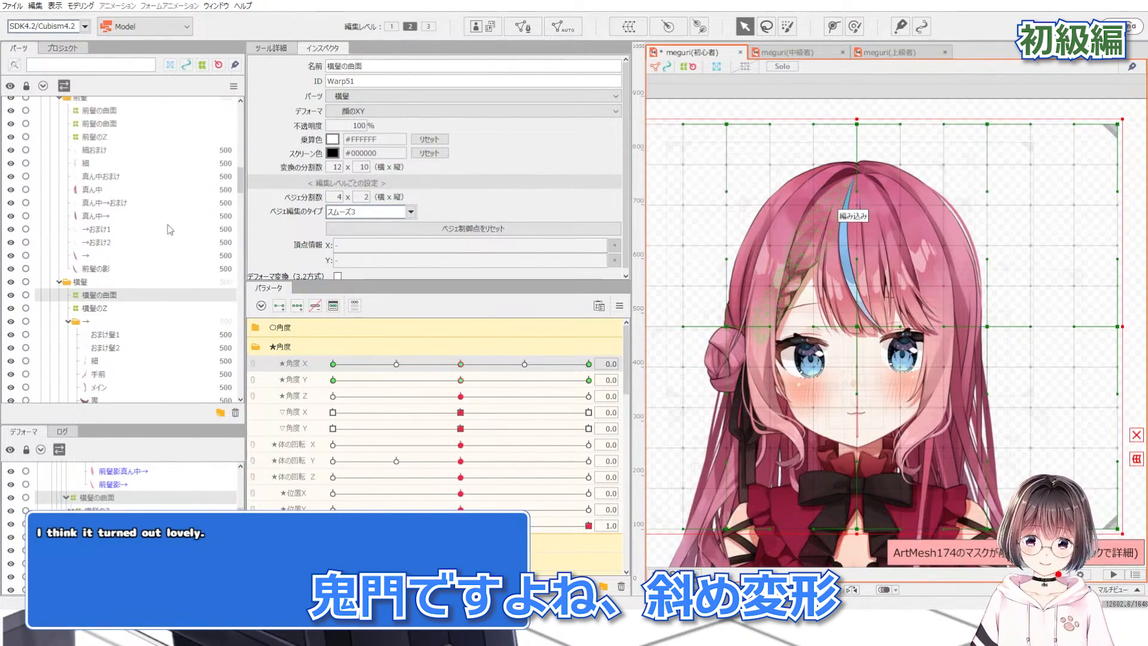
pyautogui.keyDown('ctrl'); pyautogui.click(134, 208); pyautogui.keyUp('ctrl')
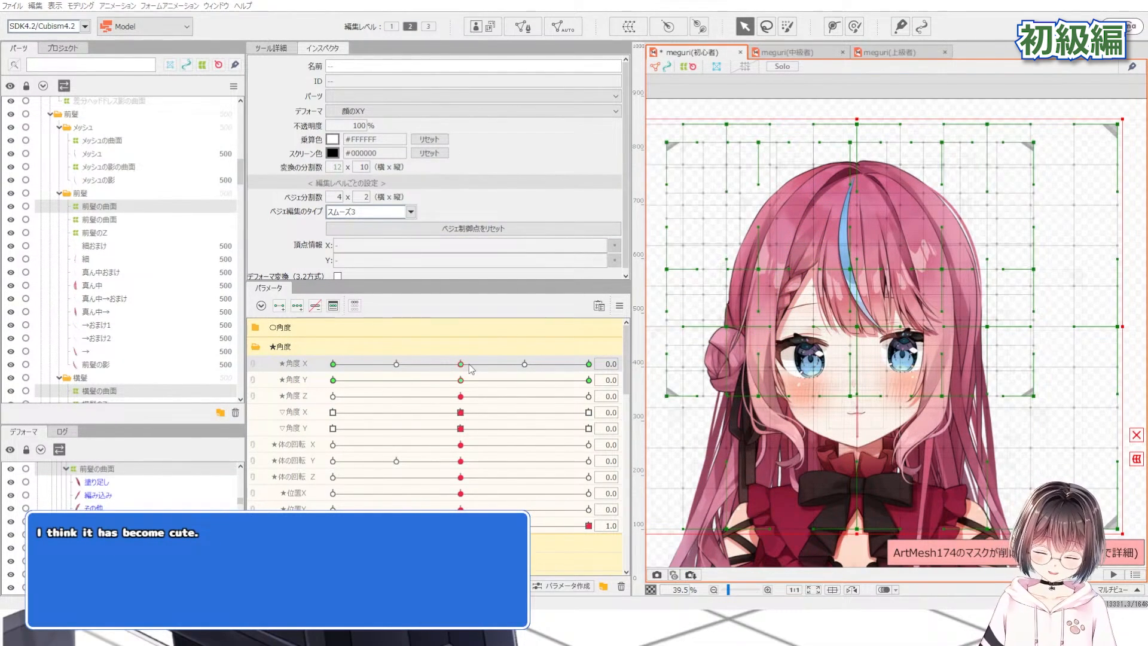
pyautogui.hotkey('ctrl', '4')
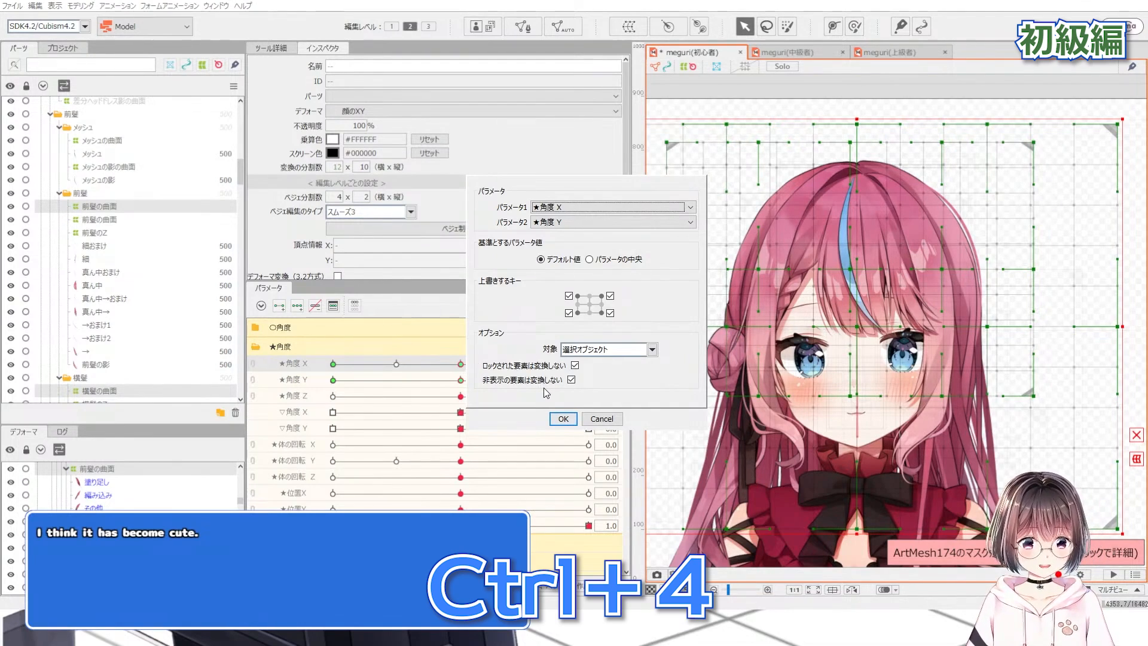
pyautogui.click(563, 418)
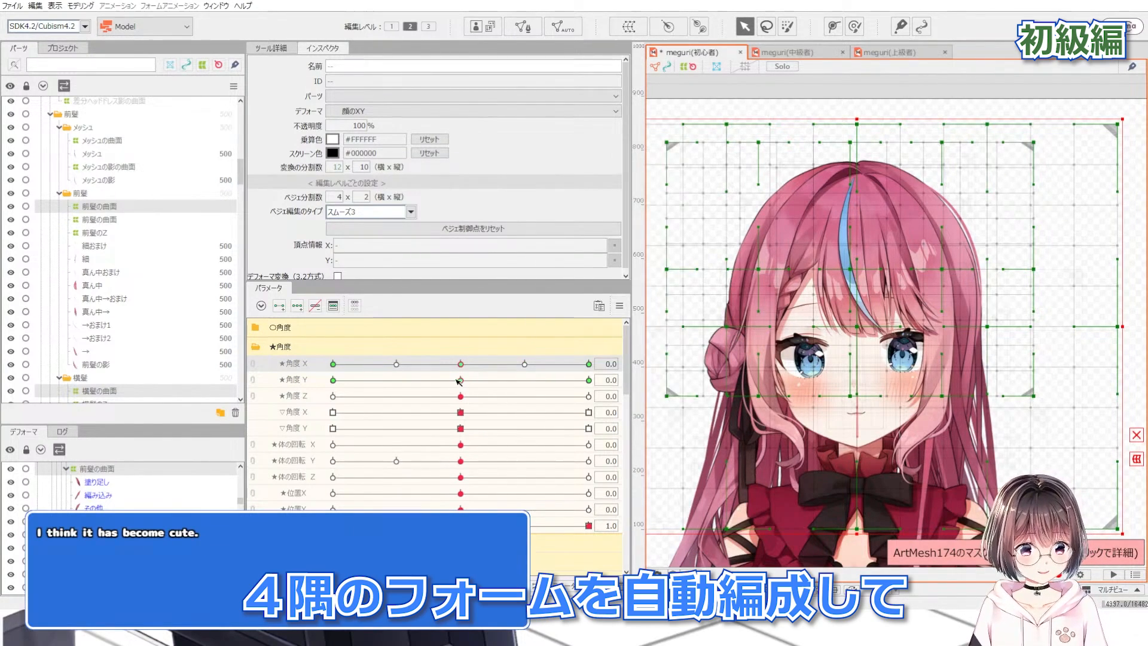
# At Angle X 30 and Angle Y 20, lower the far side of both hair deformers and adjust the near side with 一時変形ツール
pyautogui.moveTo(460, 379); pyautogui.dragTo(614, 375)
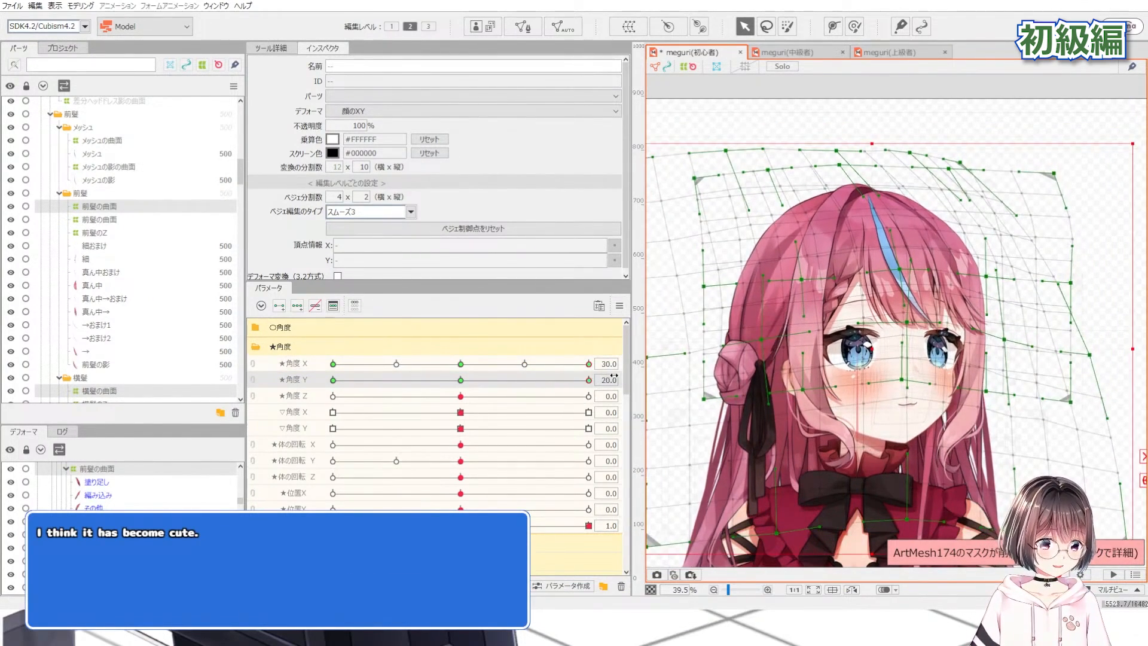
pyautogui.scroll(-2, 897, 104)
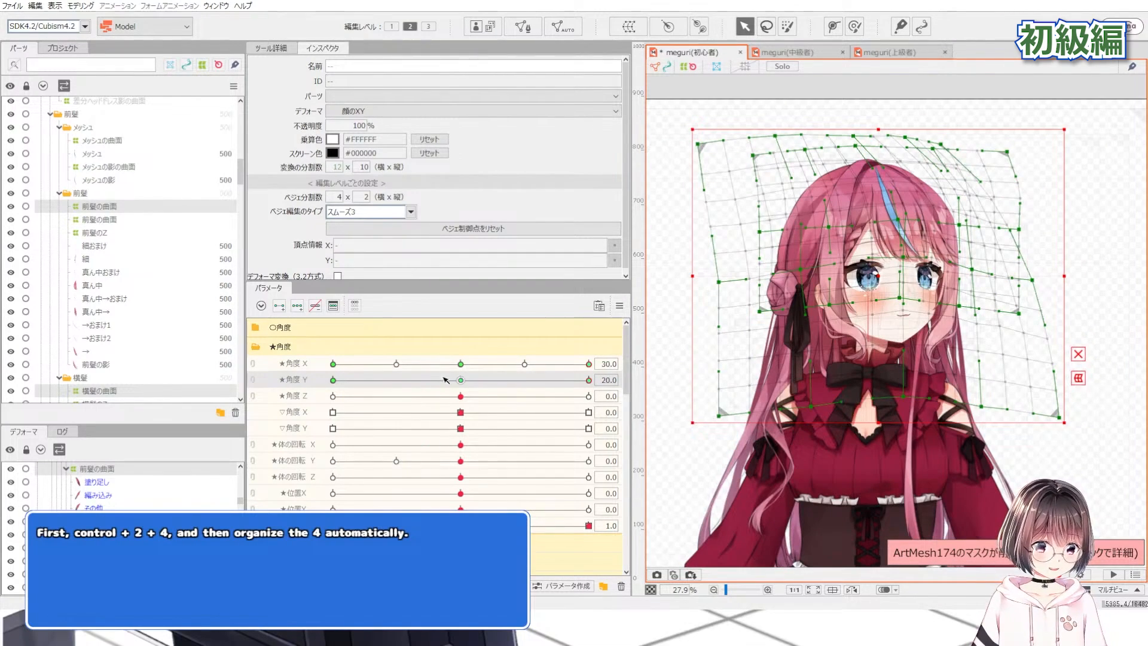
pyautogui.moveTo(459, 381); pyautogui.dragTo(626, 366)
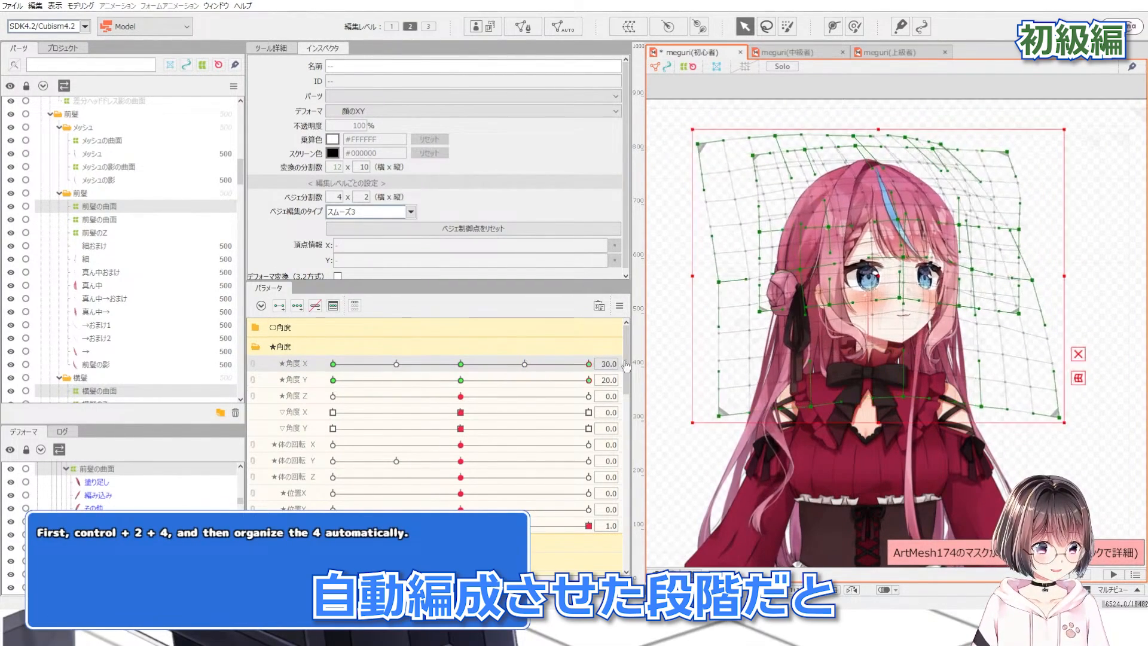
pyautogui.scroll(2, 1015, 238)
pyautogui.hotkey('ctrl', 't')
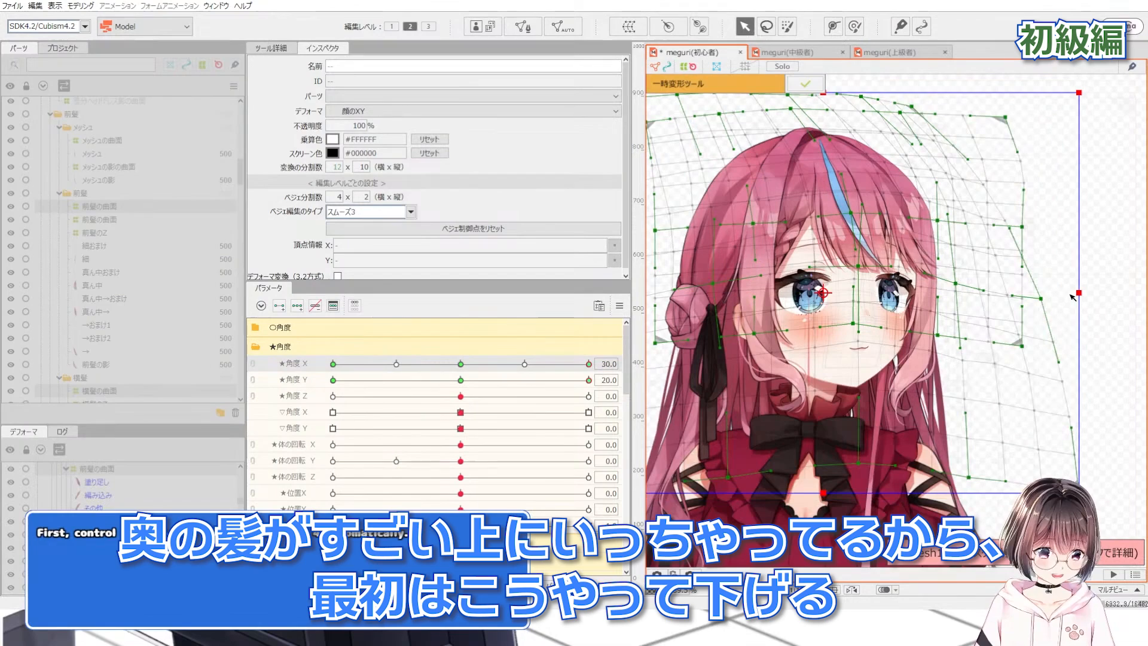
pyautogui.moveTo(1081, 295); pyautogui.dragTo(1081, 305)
pyautogui.scroll(-2, 1083, 306)
pyautogui.scroll(2, 716, 294)
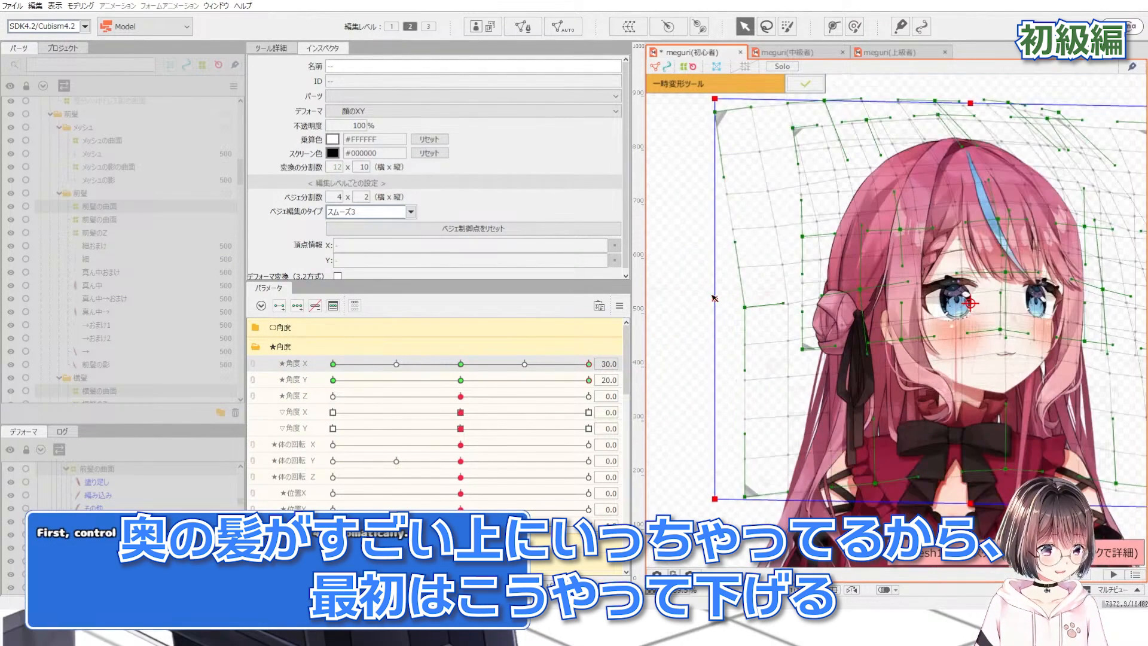
pyautogui.moveTo(713, 297); pyautogui.dragTo(714, 294)
pyautogui.click(807, 82)
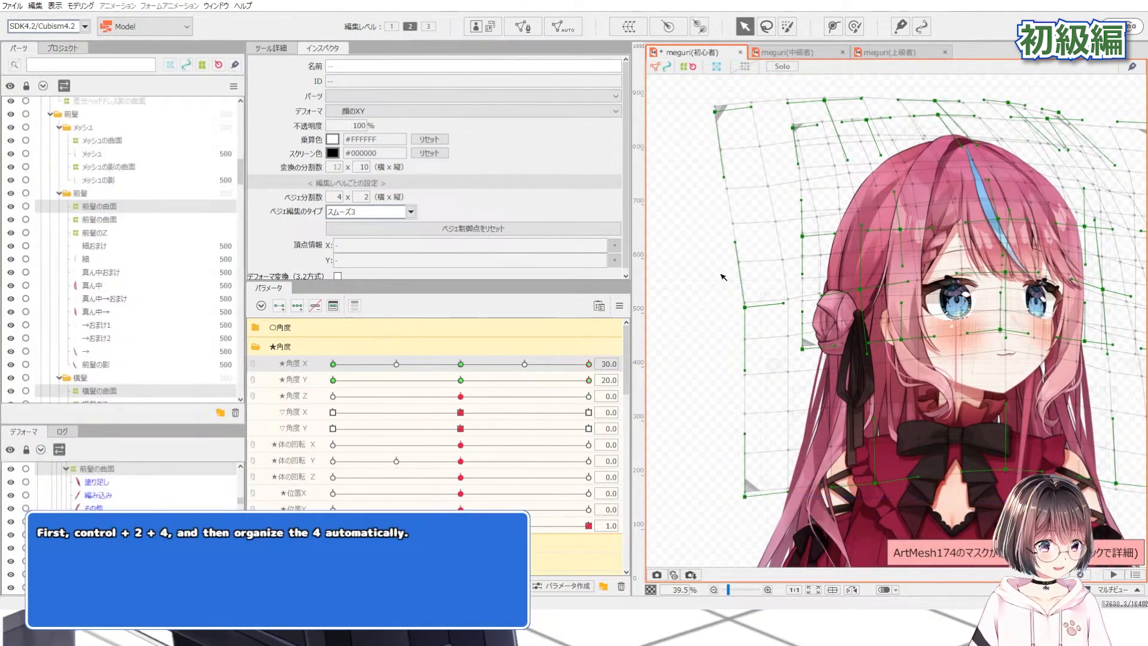
# At Angle X -30 and Angle Y 20, slant both hair deformers with 一時変形ツール by slightly lowering the far side and raising the near side
pyautogui.scroll(-2, 722, 275)
pyautogui.moveTo(542, 371); pyautogui.dragTo(220, 344)
pyautogui.scroll(2, 770, 330)
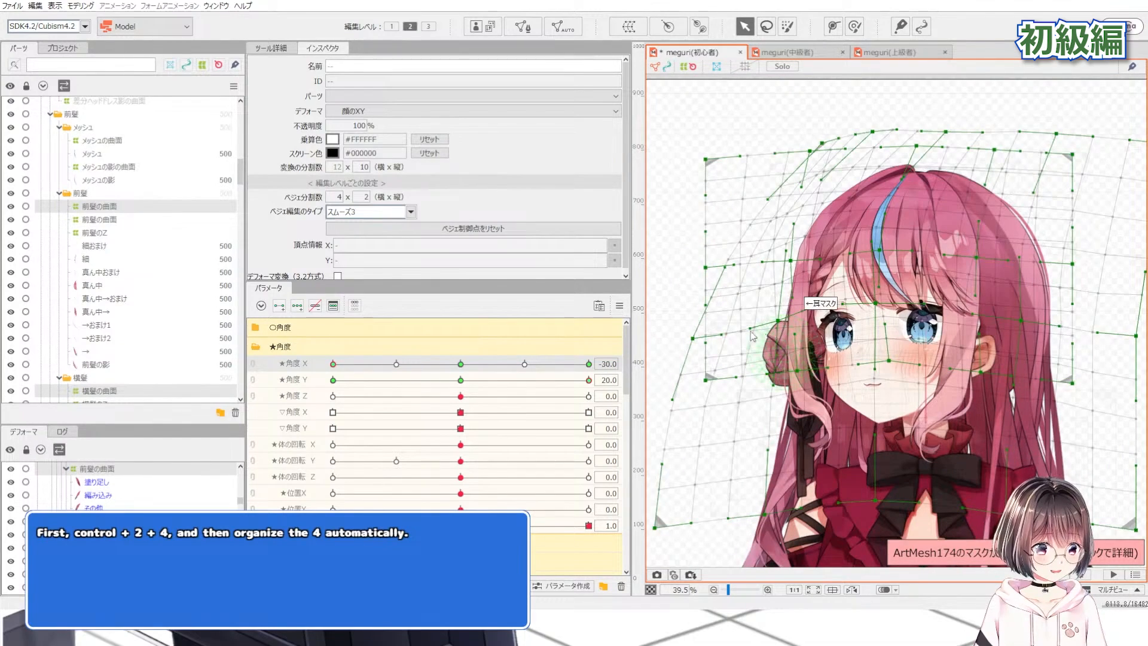
pyautogui.hotkey('ctrl', 't')
pyautogui.moveTo(656, 331); pyautogui.dragTo(656, 333)
pyautogui.scroll(-2, 657, 335)
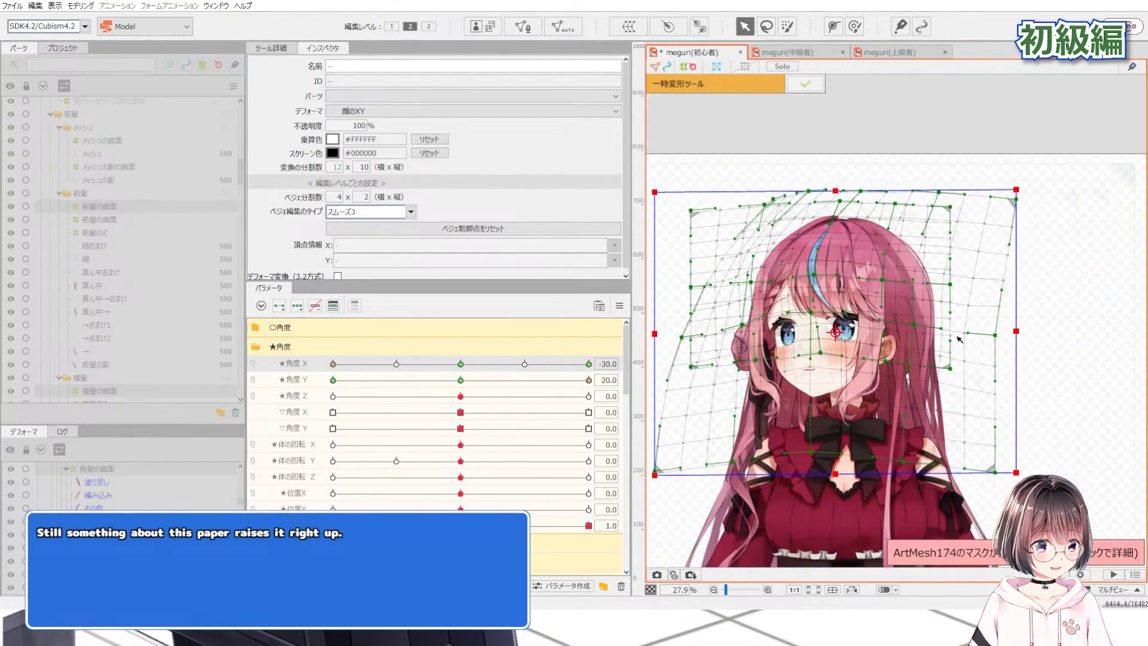
pyautogui.moveTo(1022, 332); pyautogui.dragTo(1024, 329)
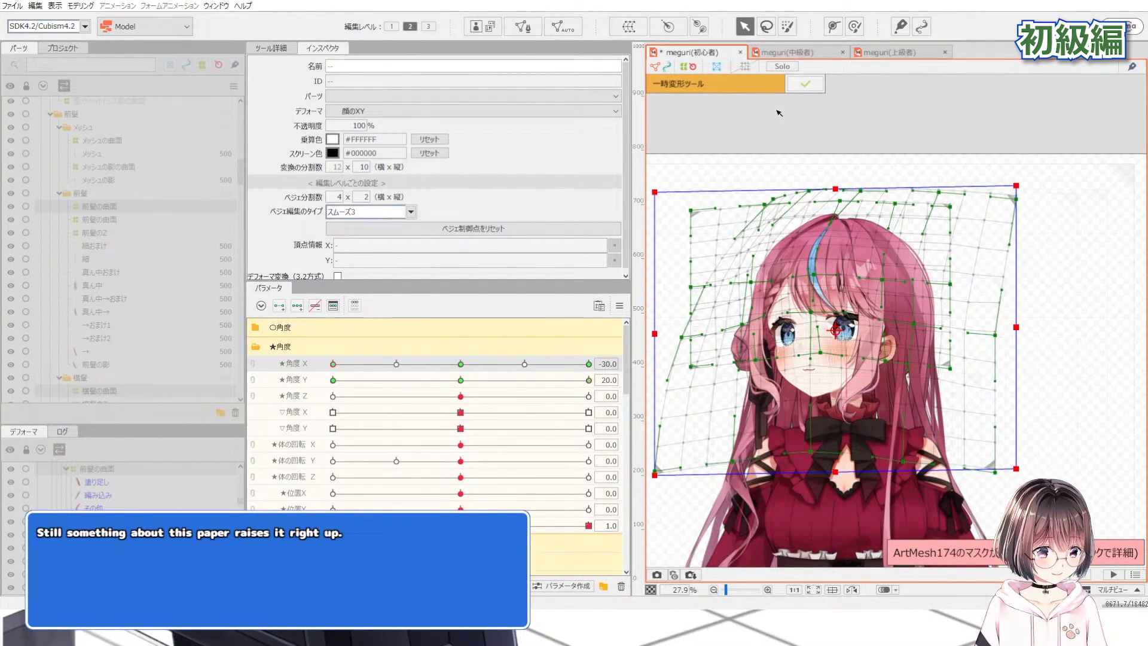
pyautogui.click(801, 85)
# At Angle X -30 and Angle Y -20, slant both hair deformers with 一時変形ツール, raising the far side and lowering the near side
pyautogui.click(333, 379)
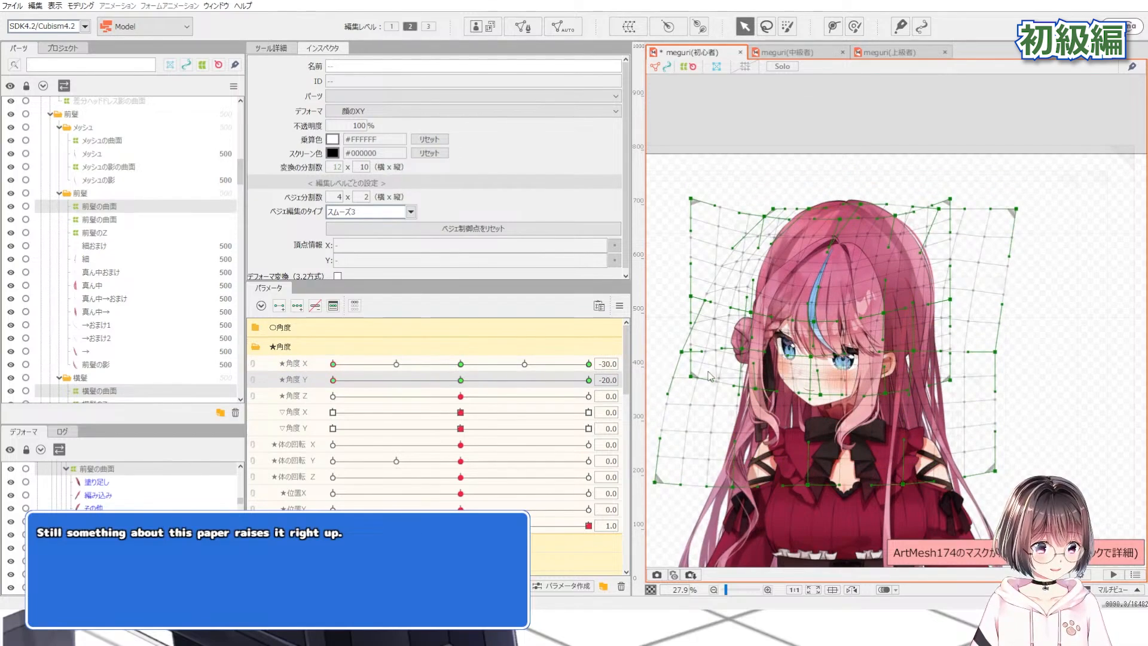
pyautogui.hotkey('ctrl', 'shift', 't')
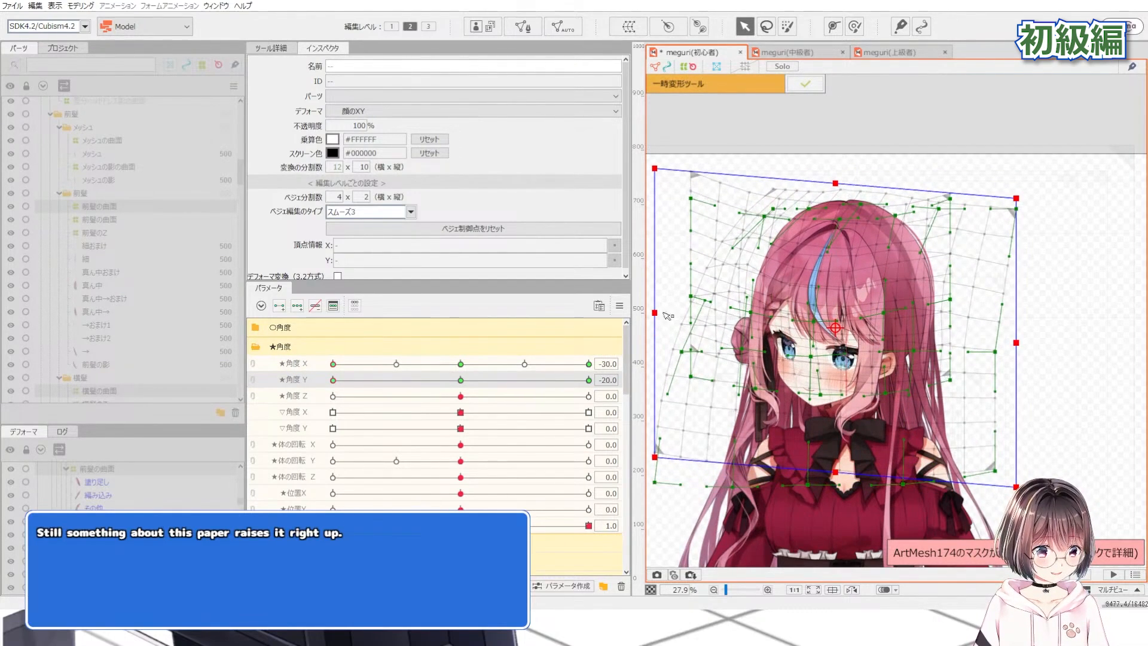
pyautogui.moveTo(1017, 343); pyautogui.dragTo(1017, 350)
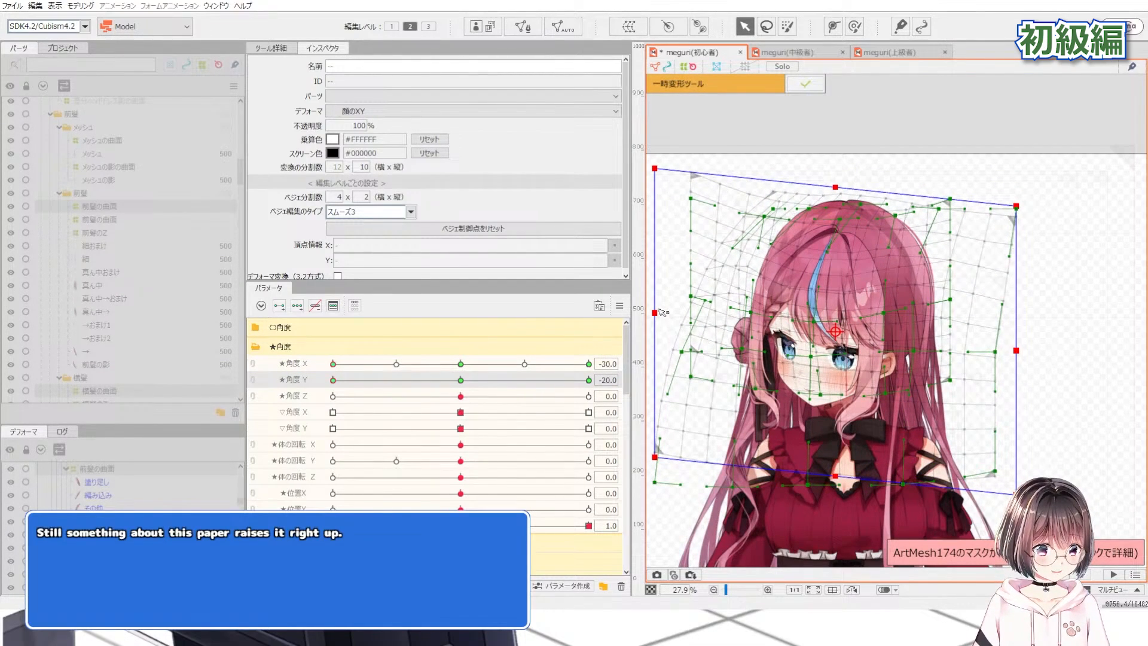
pyautogui.moveTo(656, 312); pyautogui.dragTo(656, 308)
pyautogui.click(805, 87)
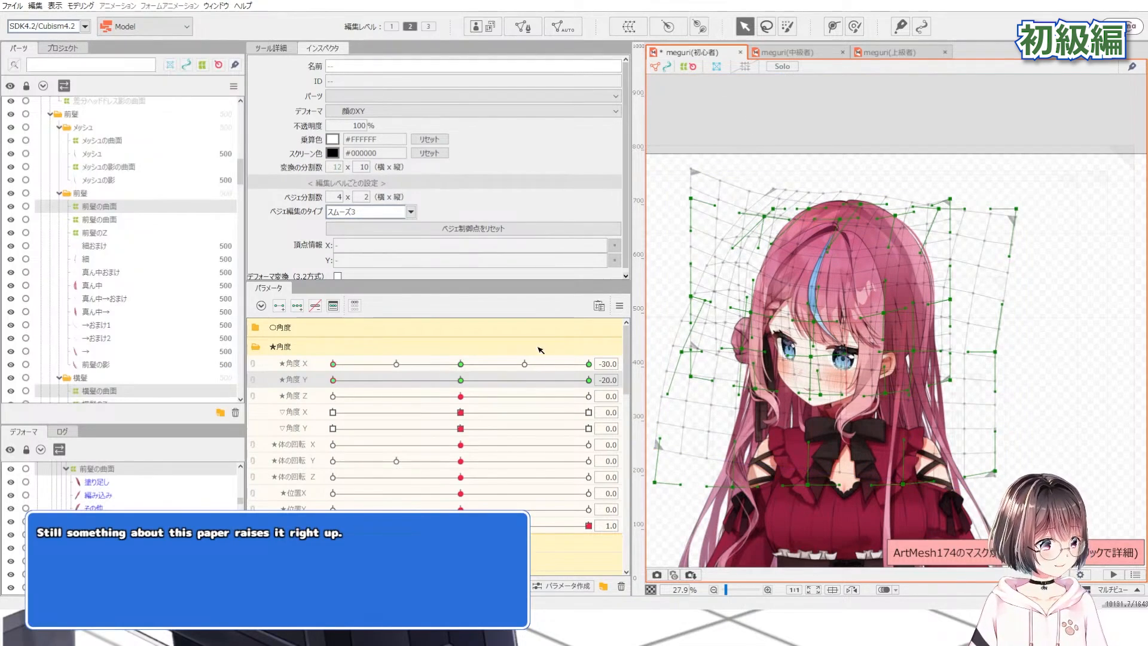
# At Angle X 30 and Angle Y -20, raise the far side of both hair deformers with 一時変形ツール
pyautogui.moveTo(333, 364); pyautogui.dragTo(589, 364)
pyautogui.hotkey('ctrl', 't')
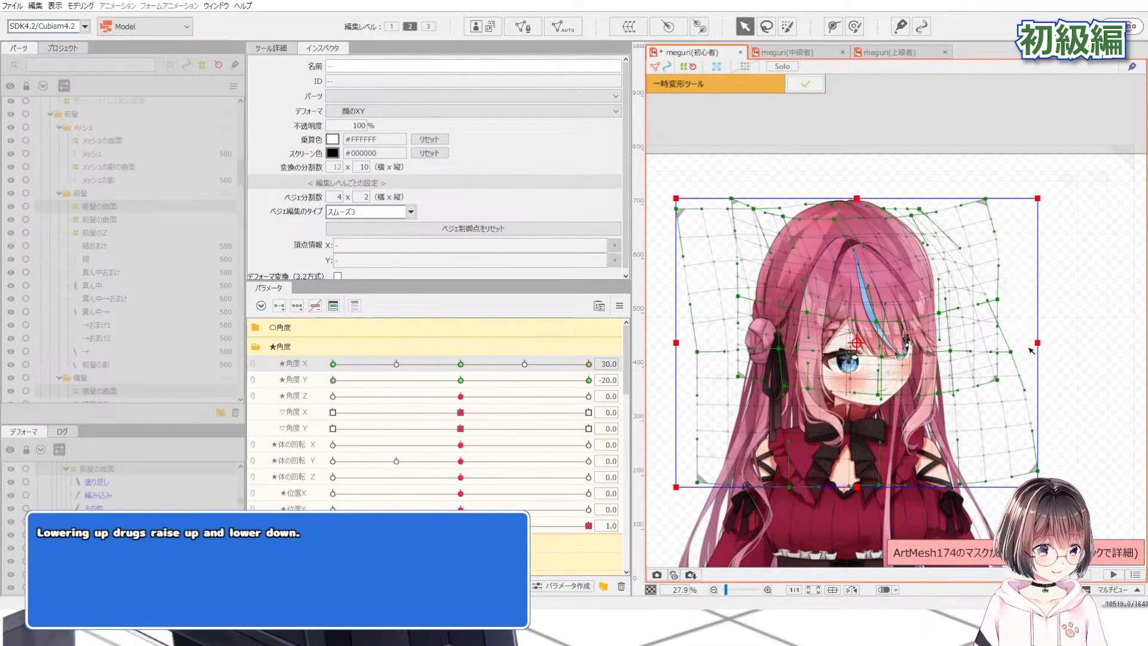
pyautogui.moveTo(1039, 343); pyautogui.dragTo(1045, 313)
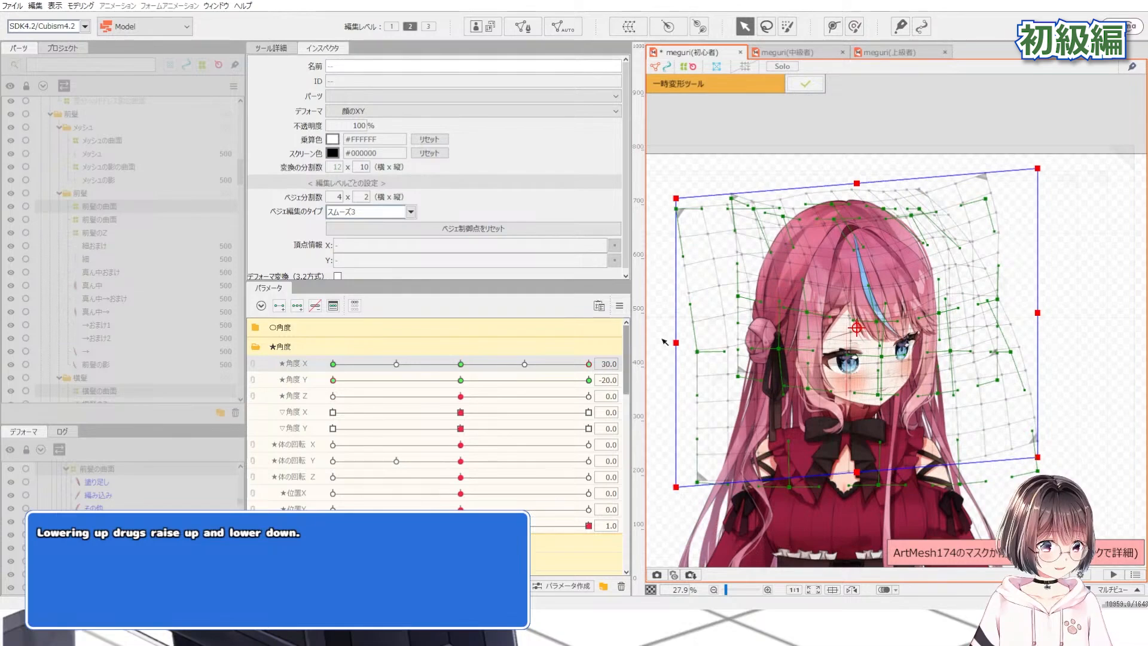
# Lower the left edge of the selected hair deformers at Angle X 30, Angle Y -20, apply the temporary deformation, and preview other angles
pyautogui.moveTo(676, 343); pyautogui.dragTo(674, 357)
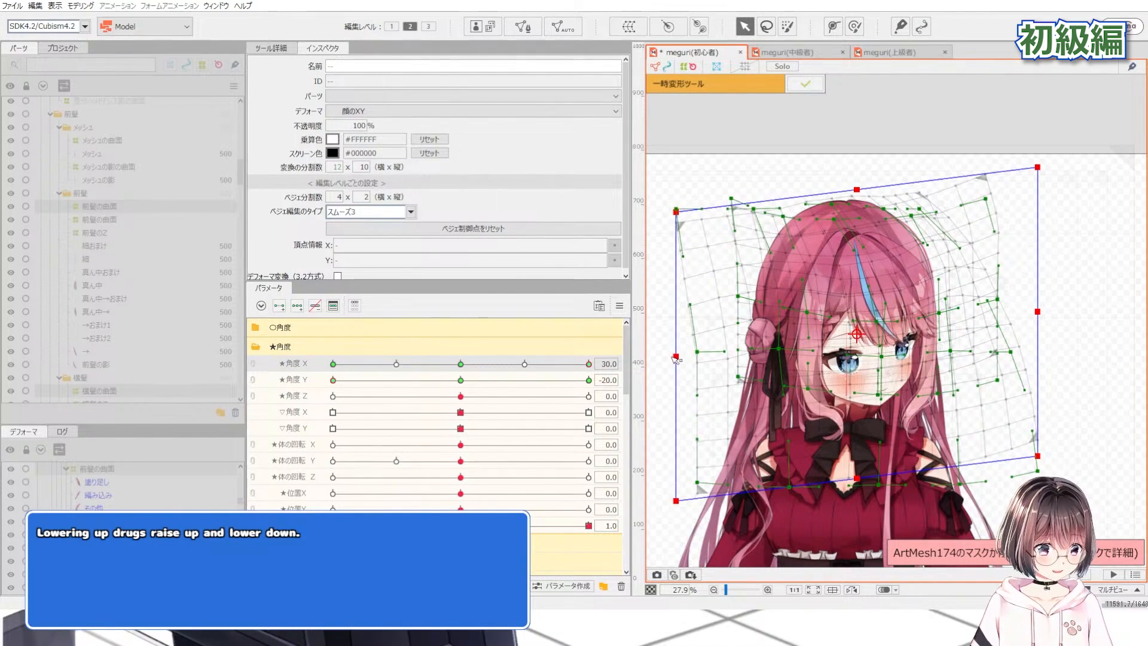
pyautogui.click(806, 91)
pyautogui.moveTo(443, 382); pyautogui.dragTo(311, 396)
pyautogui.click(461, 379)
pyautogui.moveTo(461, 364)
pyautogui.mouseDown()
pyautogui.moveTo(577, 366)
pyautogui.moveTo(546, 359)
pyautogui.moveTo(469, 380)
pyautogui.mouseUp()
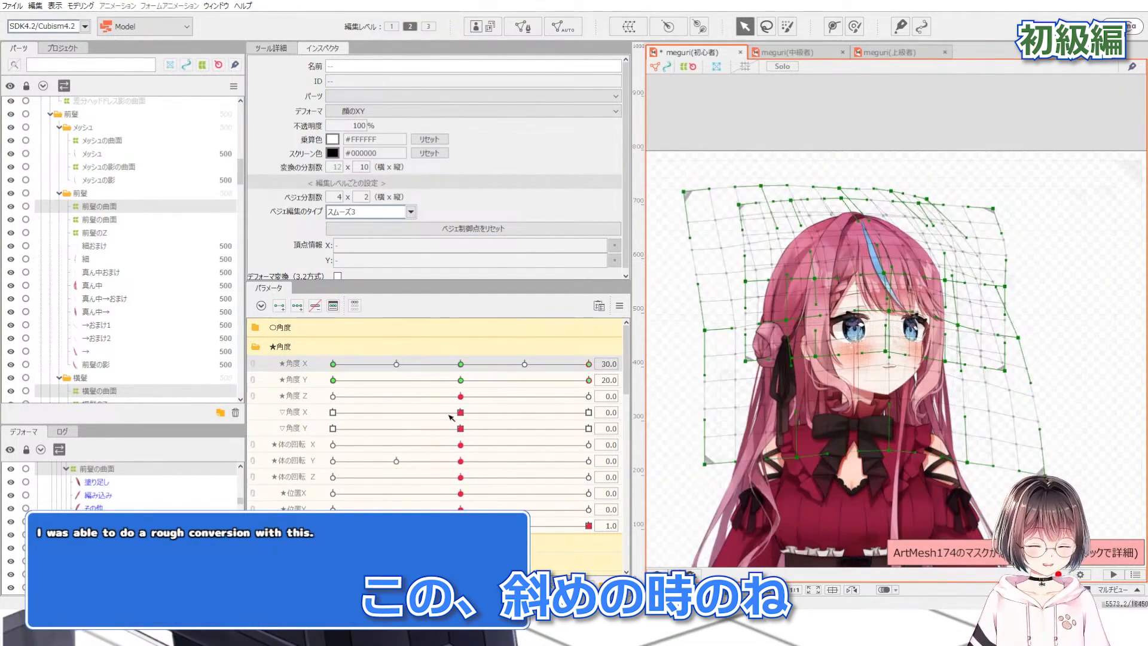
# Select the side hair warp deformer 横髪の曲面 together with the front hair warp deformer 前髪の曲面 for deform brush editing
pyautogui.click(1007, 233)
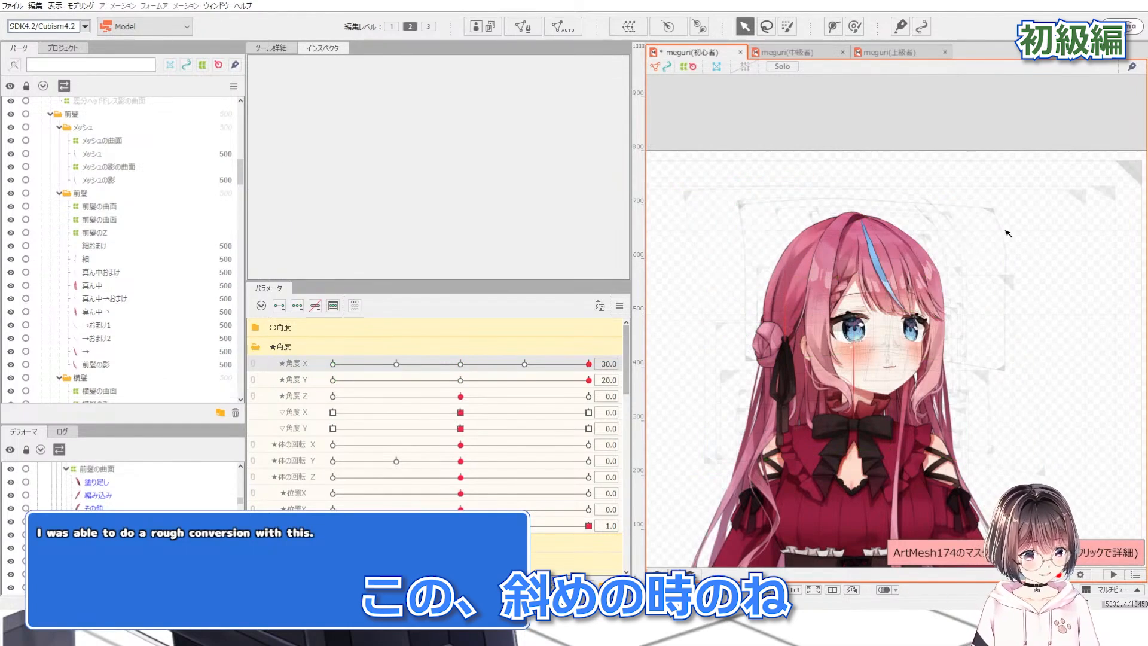
pyautogui.scroll(3, 906, 272)
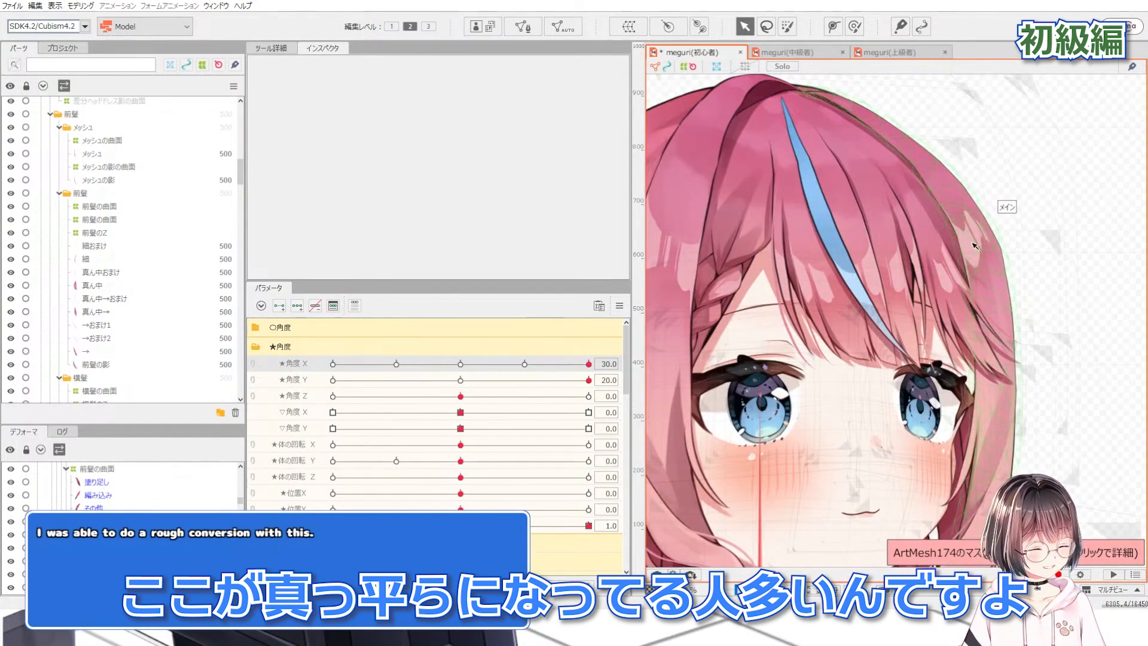
pyautogui.click(944, 187)
pyautogui.scroll(-3, 953, 303)
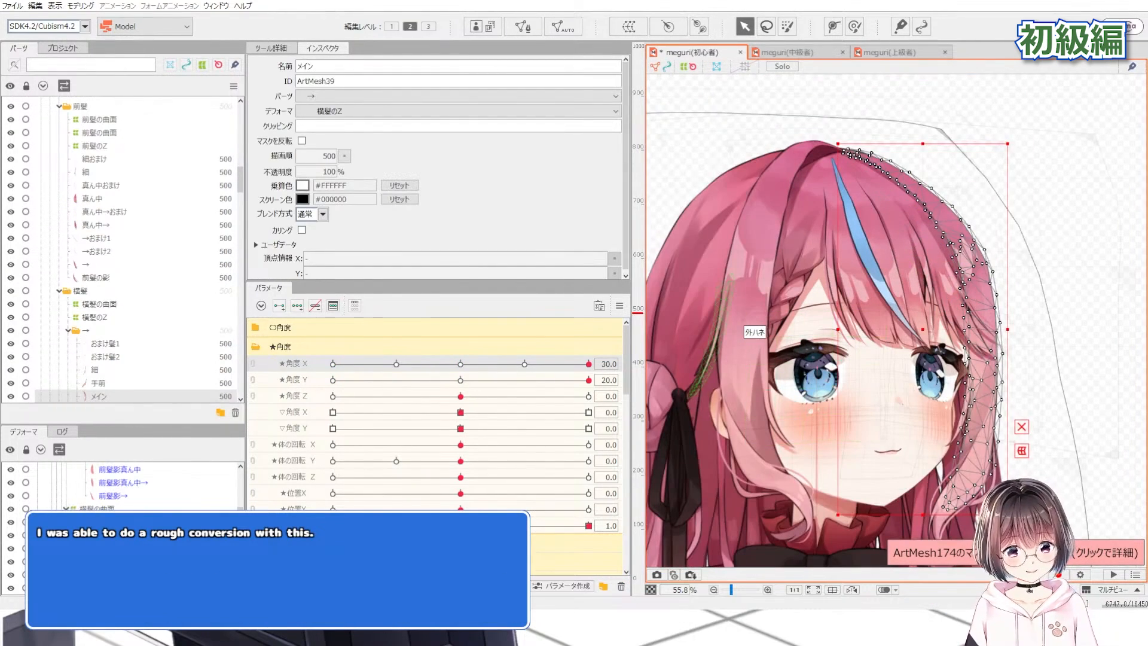
pyautogui.click(969, 122)
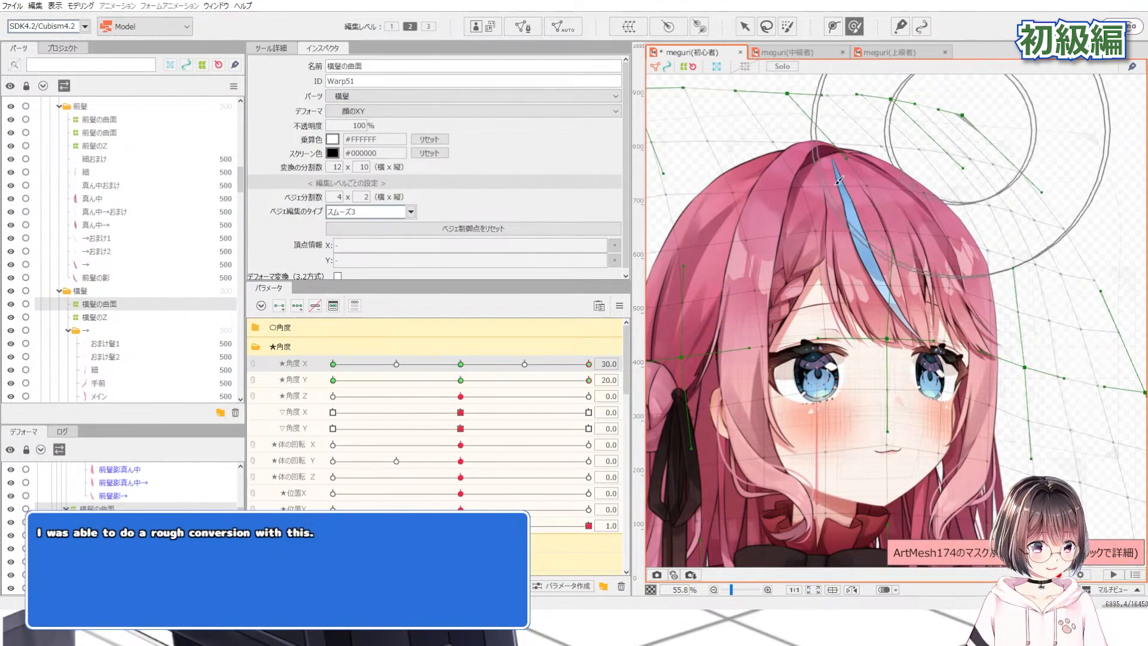
pyautogui.keyDown('ctrl'); pyautogui.click(98, 118); pyautogui.keyUp('ctrl')
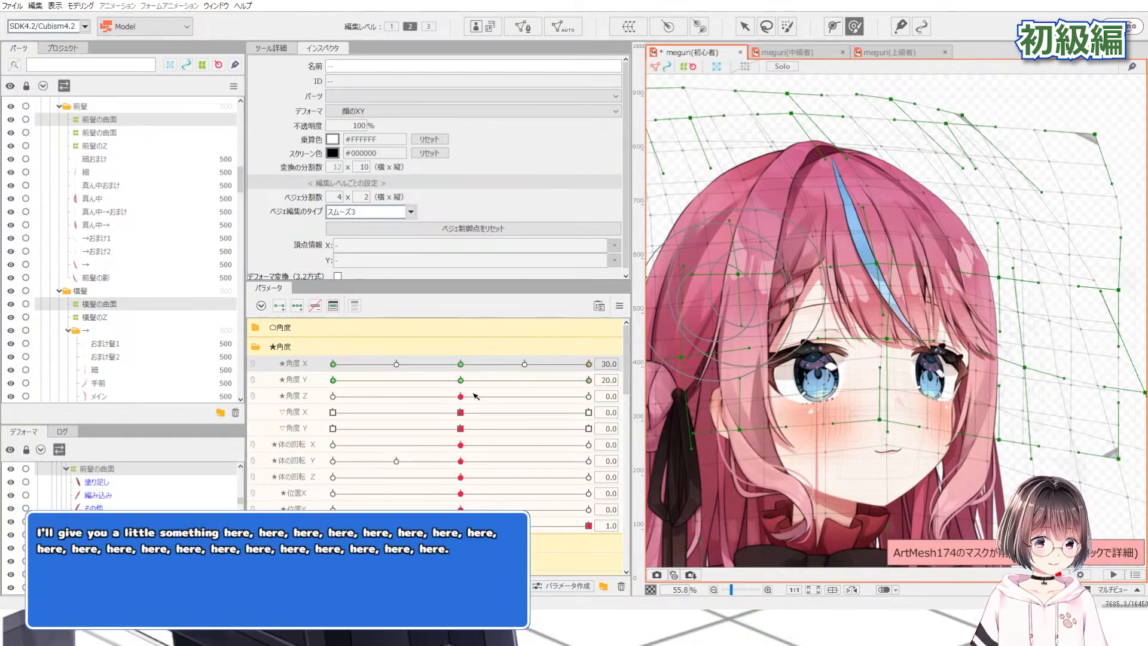
# Reshape the right outline of the front and side hair with the deform brush at Angle X 30, Angle Y 20
pyautogui.moveTo(468, 381); pyautogui.dragTo(592, 395)
pyautogui.scroll(2, 970, 160)
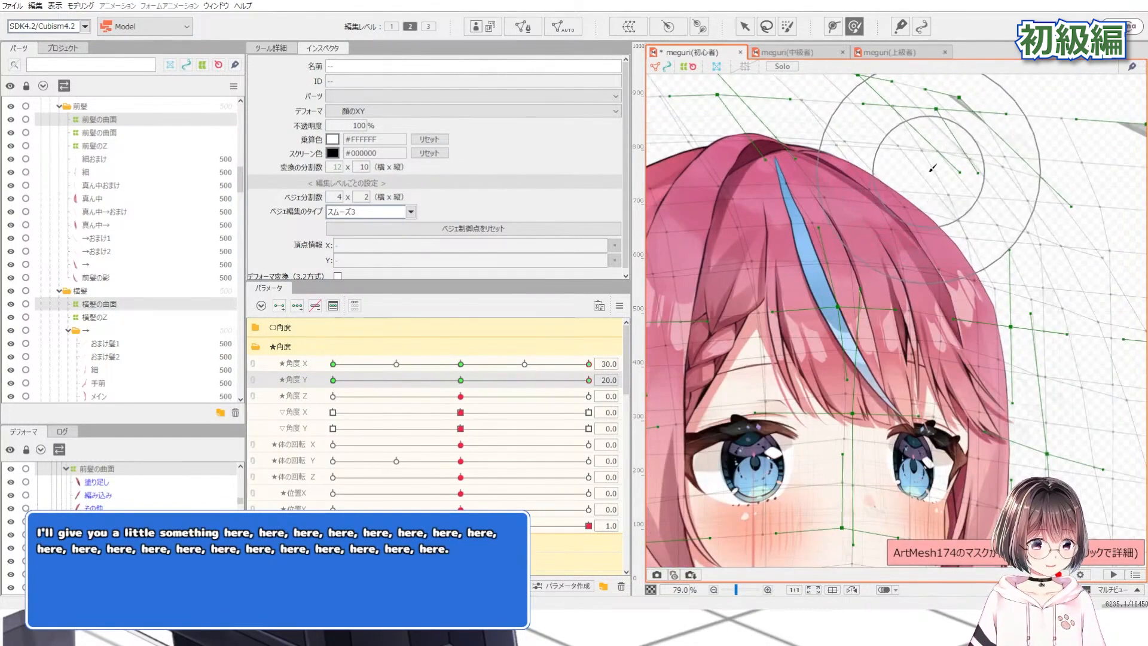
pyautogui.moveTo(940, 164); pyautogui.dragTo(929, 154)
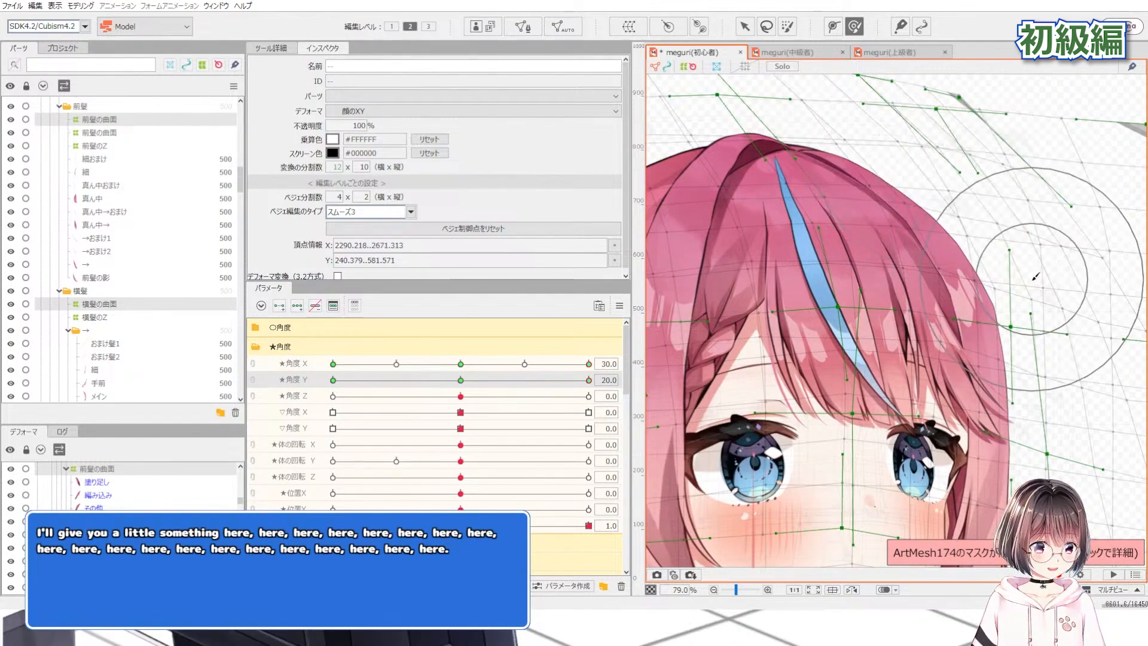
pyautogui.moveTo(1036, 276); pyautogui.dragTo(1041, 281)
pyautogui.moveTo(1043, 323); pyautogui.dragTo(1034, 314)
pyautogui.moveTo(937, 177); pyautogui.dragTo(935, 181)
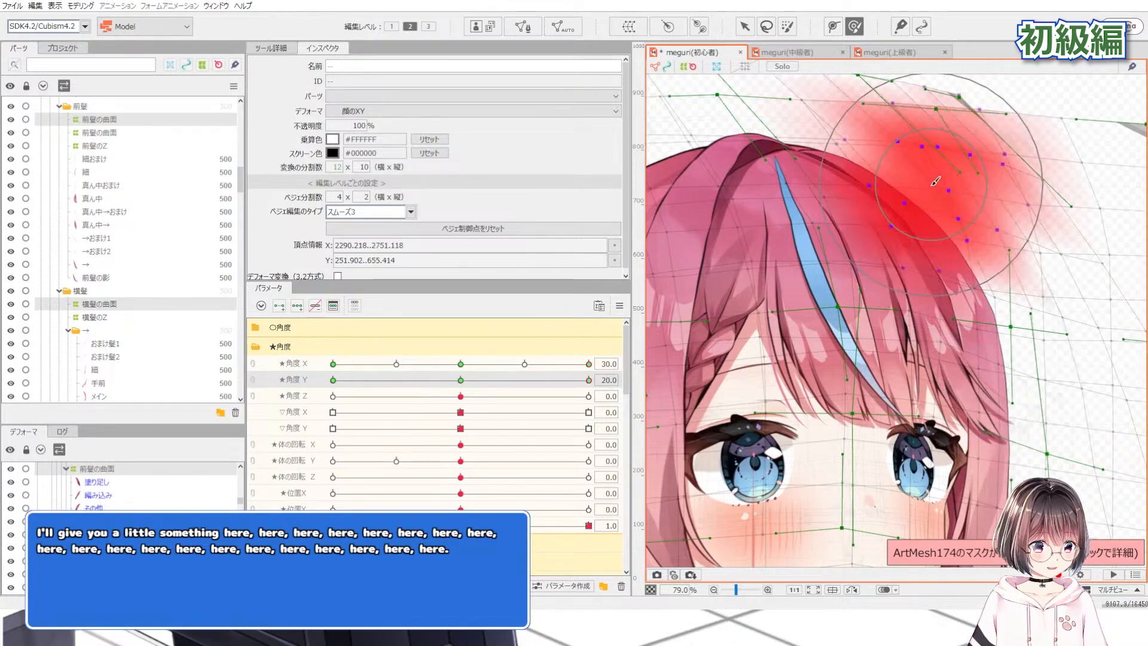
pyautogui.scroll(-3, 936, 180)
pyautogui.scroll(1, 1016, 269)
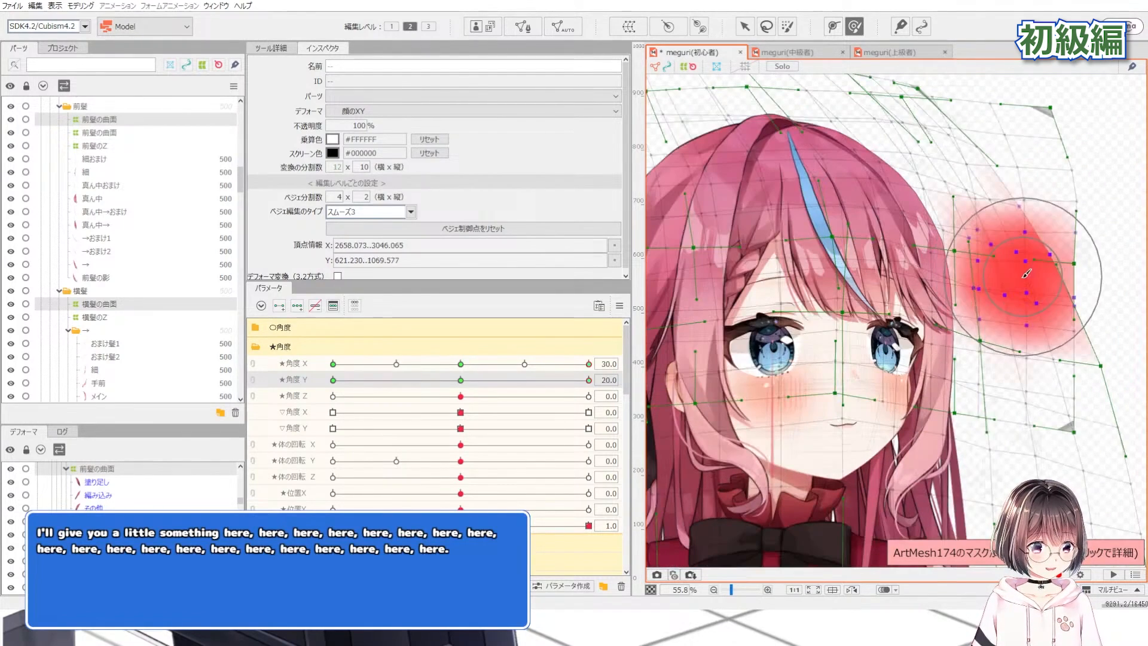
# Reshape the left outline of the hair with the deform brush at Angle X -30, for Angle Y 20 and Angle Y -20
pyautogui.scroll(-1, 1026, 273)
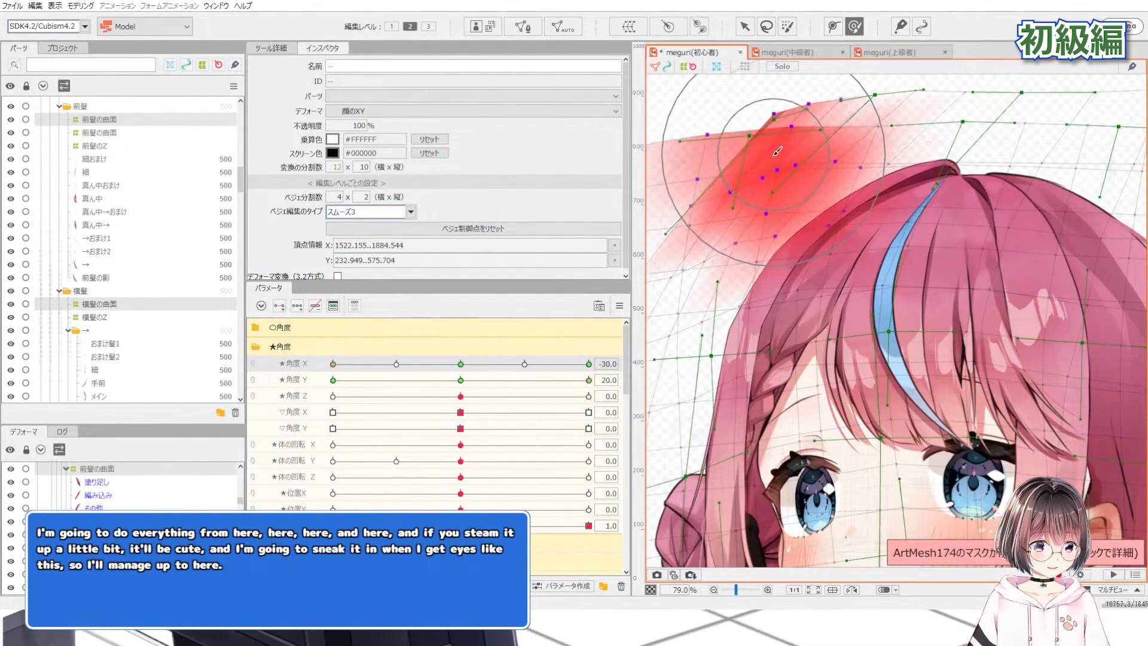
pyautogui.moveTo(685, 258); pyautogui.dragTo(696, 323)
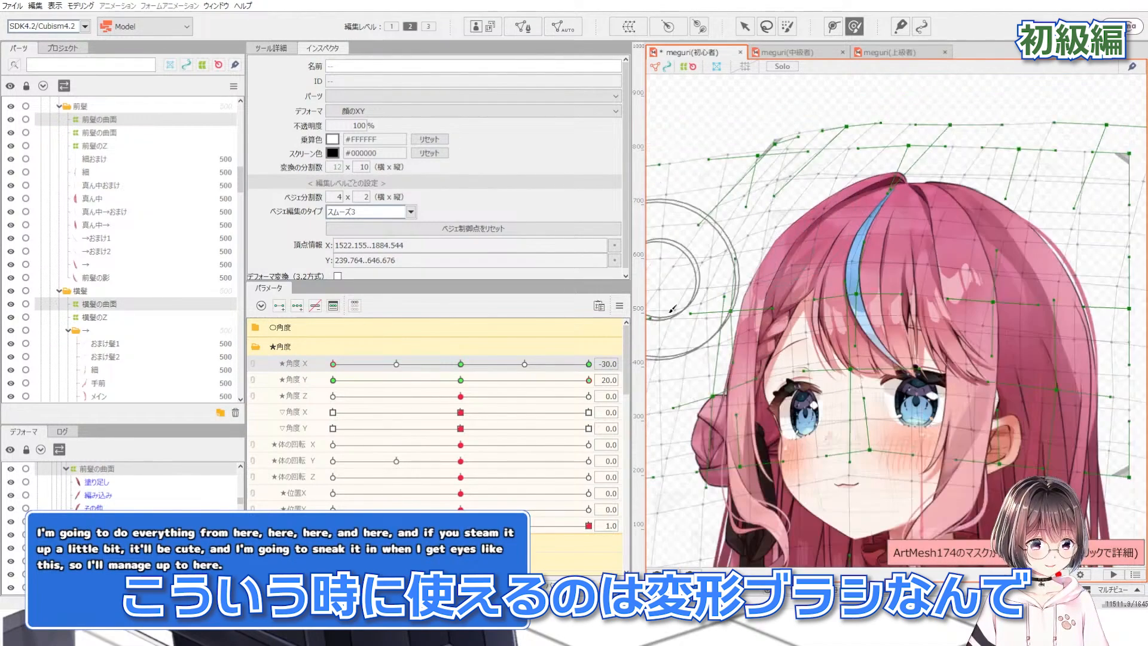
pyautogui.moveTo(500, 379); pyautogui.dragTo(155, 437)
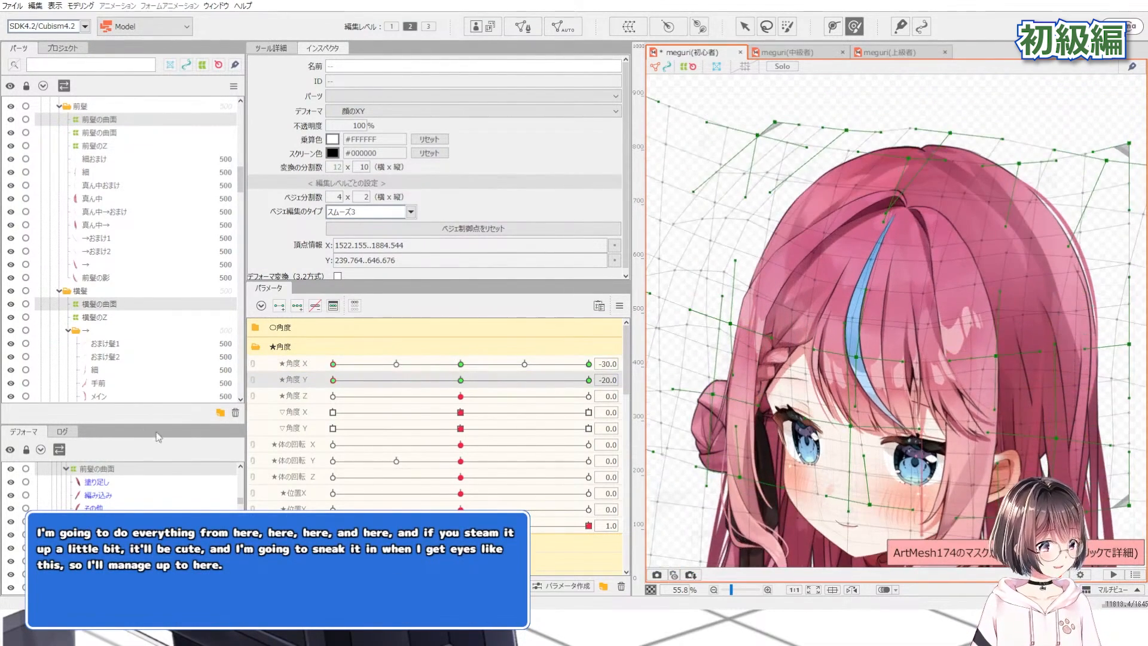
pyautogui.scroll(-2, 795, 211)
pyautogui.scroll(2, 797, 211)
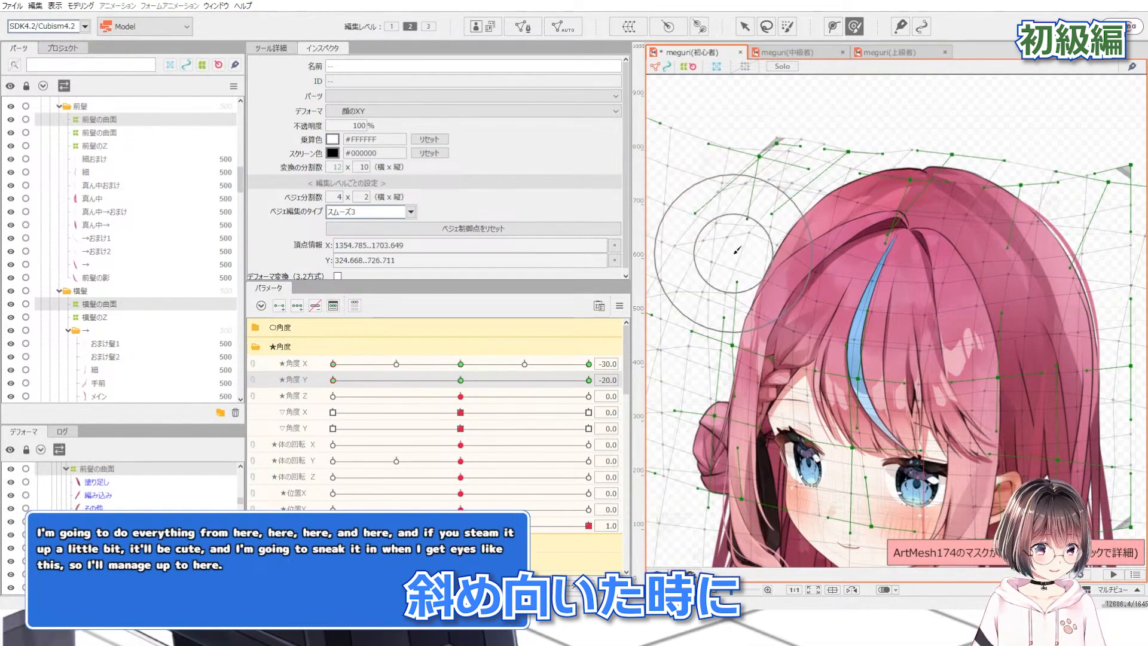
pyautogui.moveTo(736, 250); pyautogui.dragTo(734, 254)
pyautogui.scroll(-3, 734, 245)
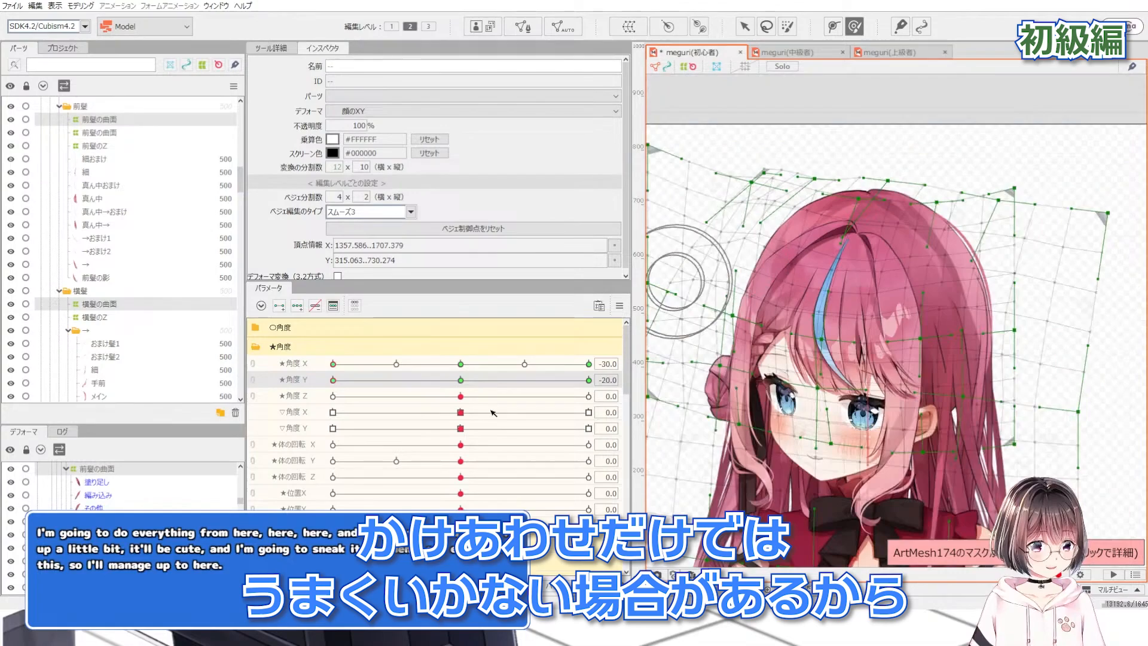
# Adjust the upper right outline of the hair with the deform brush at Angle X 30, Angle Y -20
pyautogui.moveTo(469, 364); pyautogui.dragTo(589, 364)
pyautogui.scroll(3, 975, 231)
pyautogui.moveTo(976, 231); pyautogui.dragTo(945, 197)
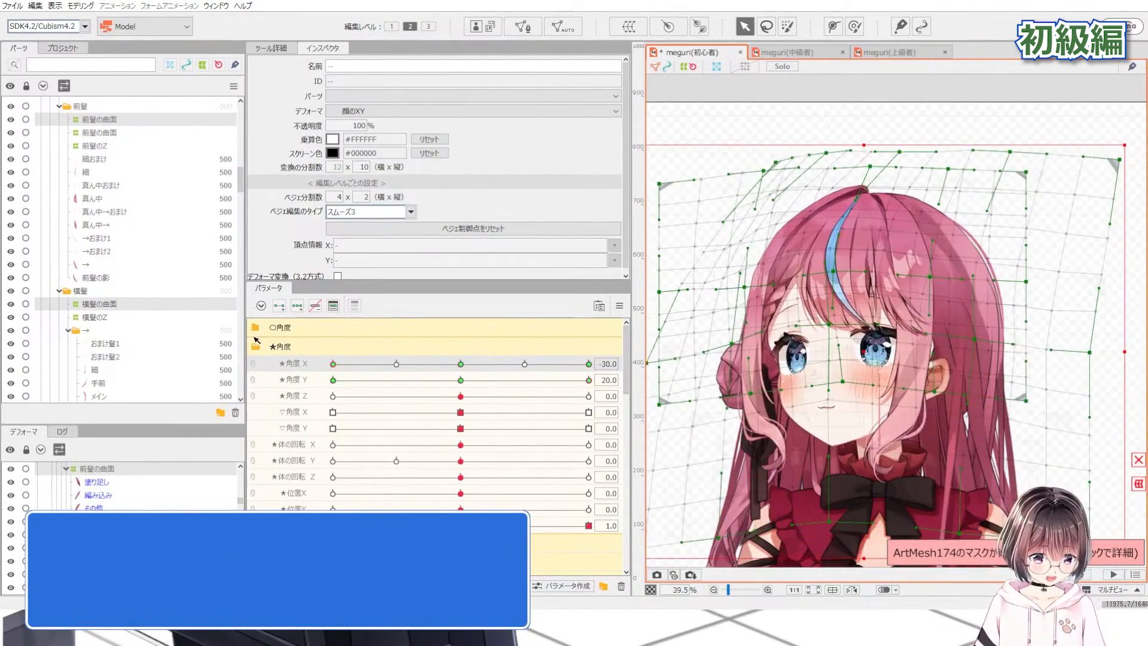
# Preview the corrected hair at the diagonal head angles and return Angle X and Angle Y to 0
pyautogui.moveTo(478, 362); pyautogui.dragTo(640, 339)
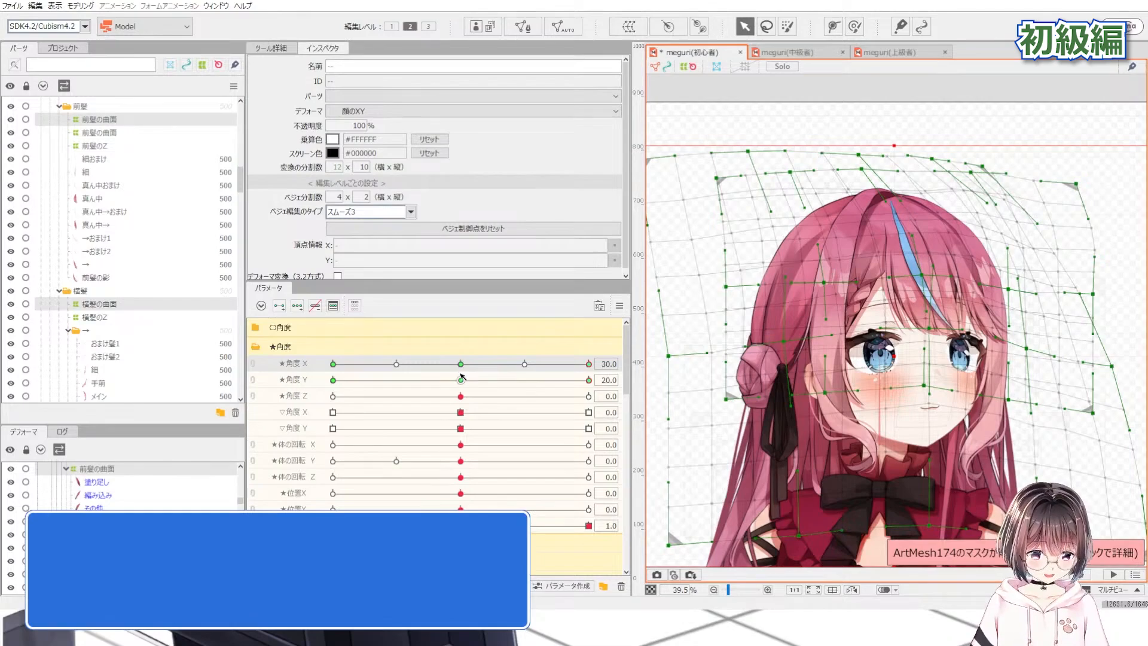
pyautogui.moveTo(463, 376); pyautogui.dragTo(549, 381)
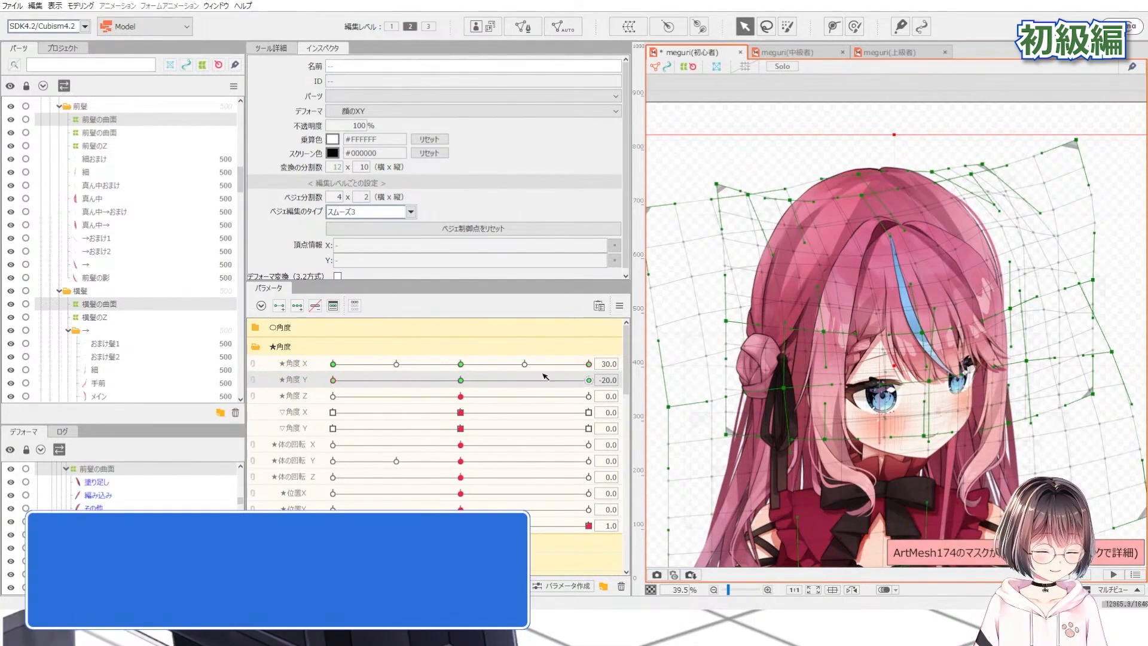
pyautogui.moveTo(557, 364); pyautogui.dragTo(460, 367)
pyautogui.click(588, 380)
pyautogui.click(460, 380)
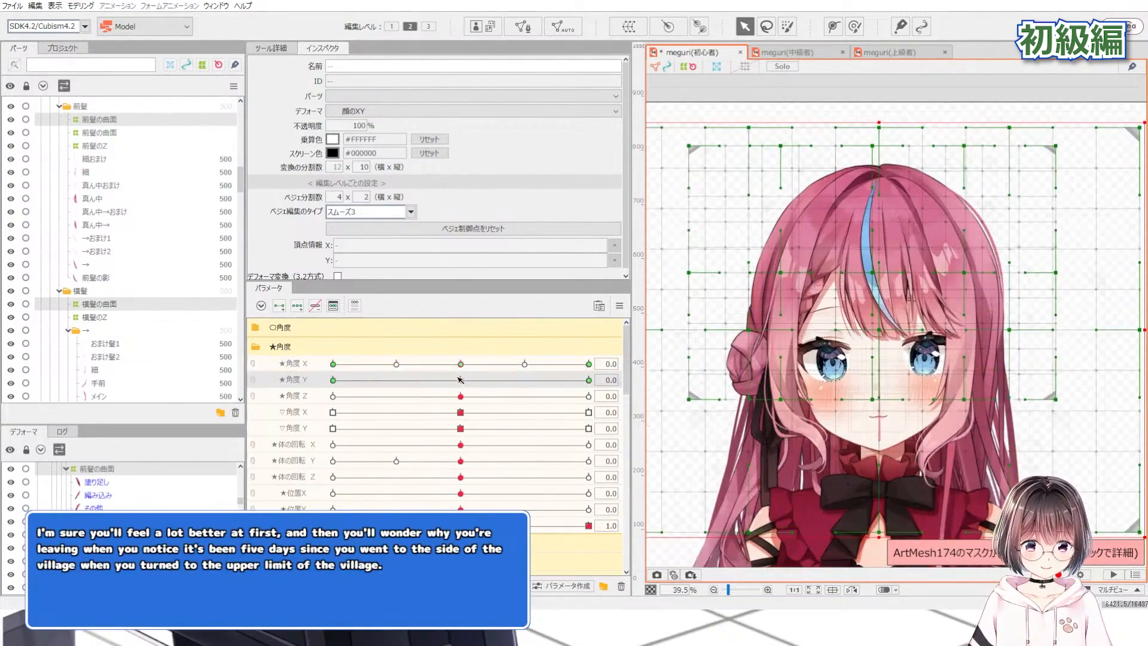
# Apply extended interpolation with 3 points to Angle X for the selected hair deformers and preview the turn to -30
pyautogui.click(620, 306)
pyautogui.click(675, 434)
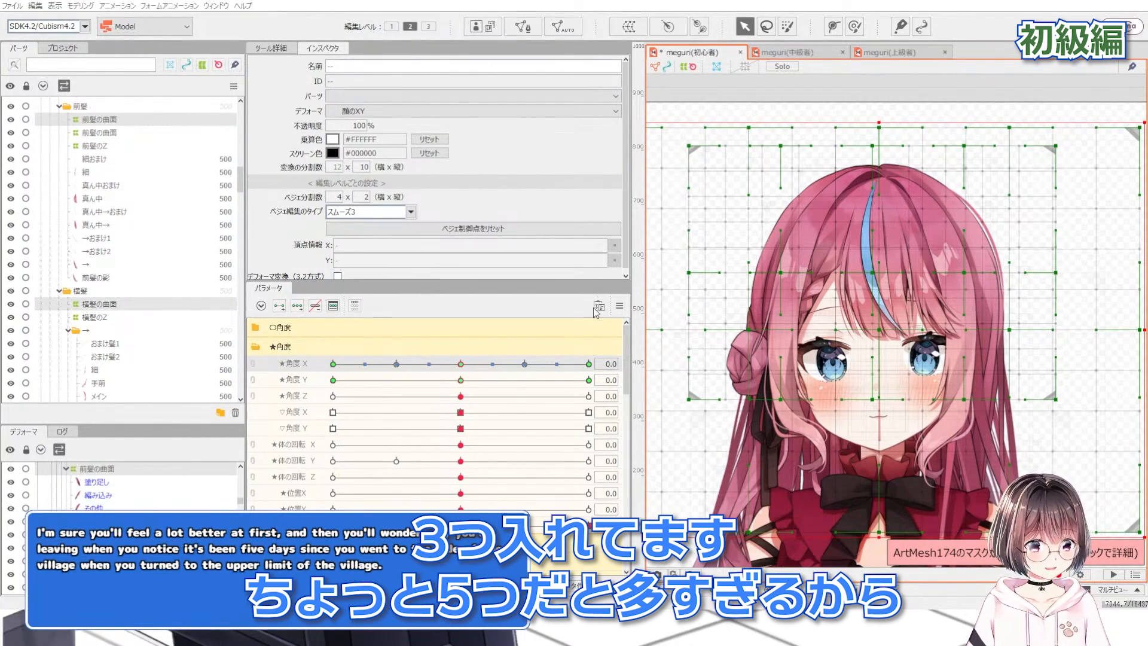
pyautogui.moveTo(461, 364); pyautogui.dragTo(282, 339)
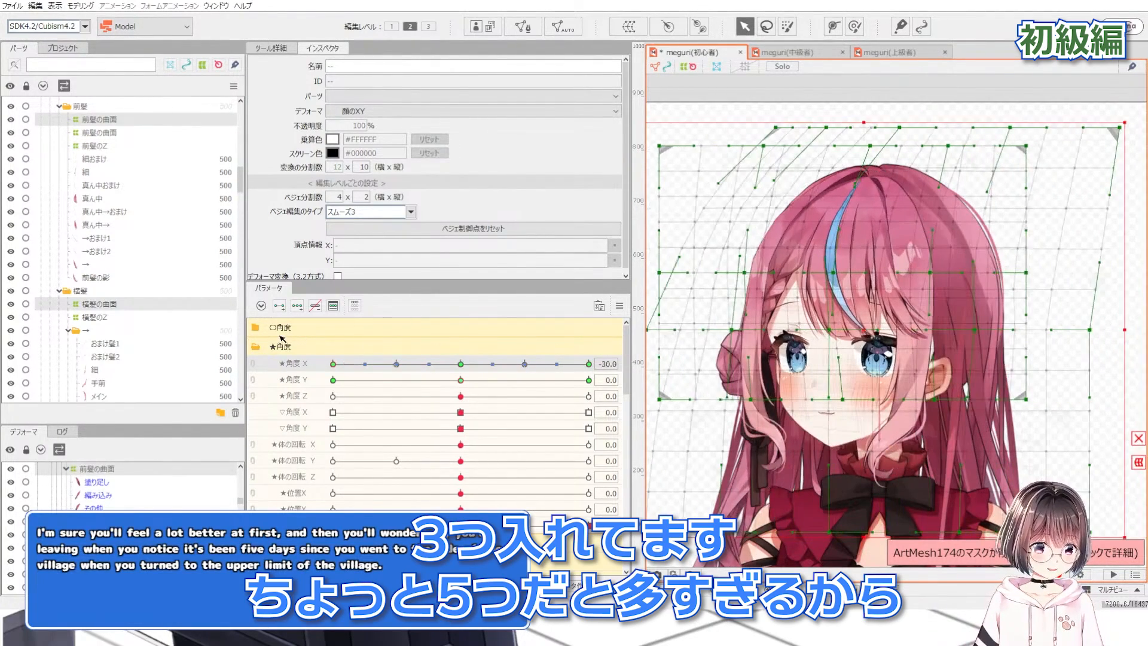
# Refine the crown of the hair with the deform brush at Angle X 30, Angle Y 20
pyautogui.moveTo(461, 380); pyautogui.dragTo(591, 379)
pyautogui.moveTo(432, 365); pyautogui.dragTo(598, 353)
pyautogui.click(855, 27)
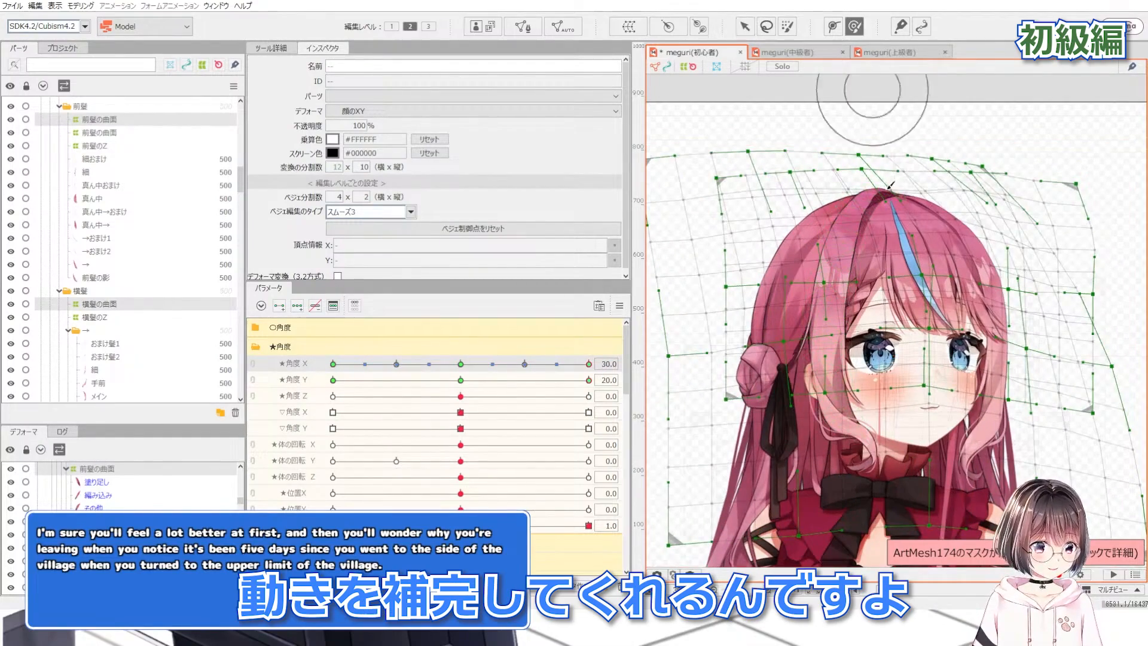
pyautogui.scroll(3, 937, 239)
pyautogui.moveTo(902, 221); pyautogui.dragTo(858, 216)
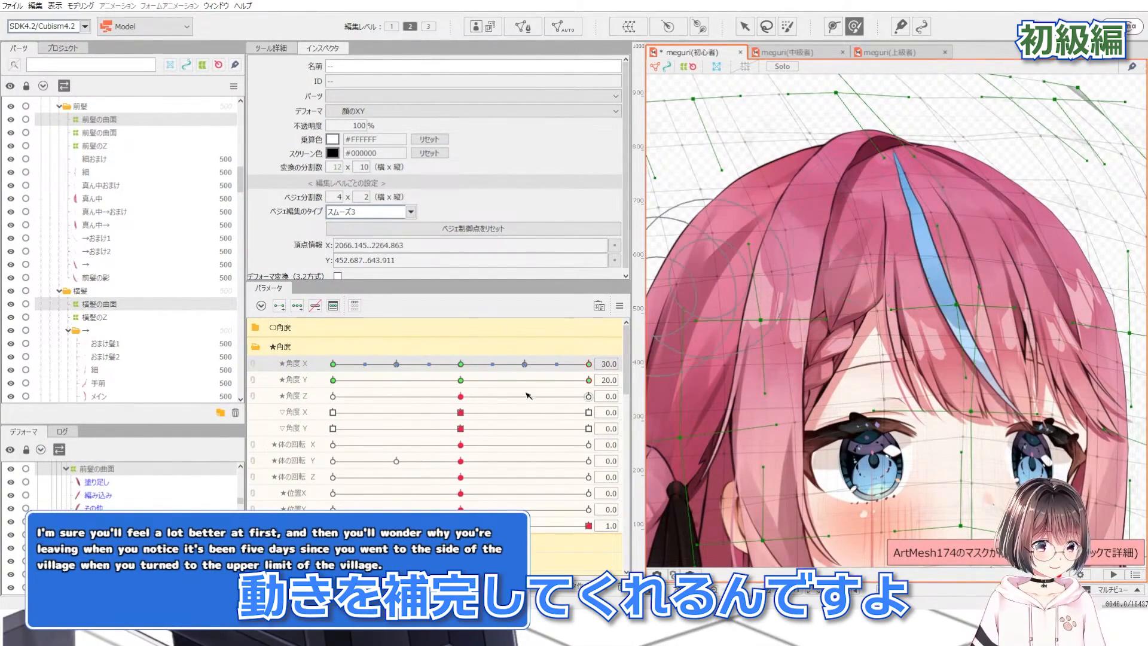
pyautogui.moveTo(589, 364)
pyautogui.mouseDown()
pyautogui.moveTo(360, 336)
pyautogui.moveTo(597, 338)
pyautogui.mouseUp()
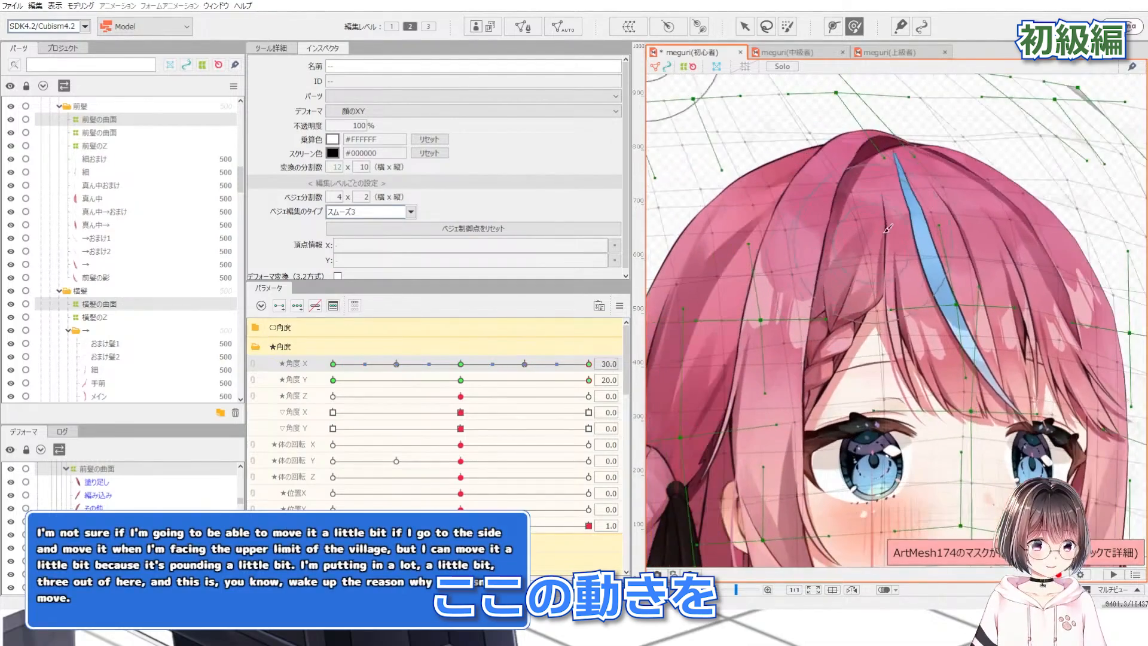
pyautogui.moveTo(874, 209); pyautogui.dragTo(867, 219)
pyautogui.scroll(-2, 861, 222)
# Refine the crown of the hair with the deform brush at Angle X -30, Angle Y 20
pyautogui.moveTo(589, 364); pyautogui.dragTo(259, 334)
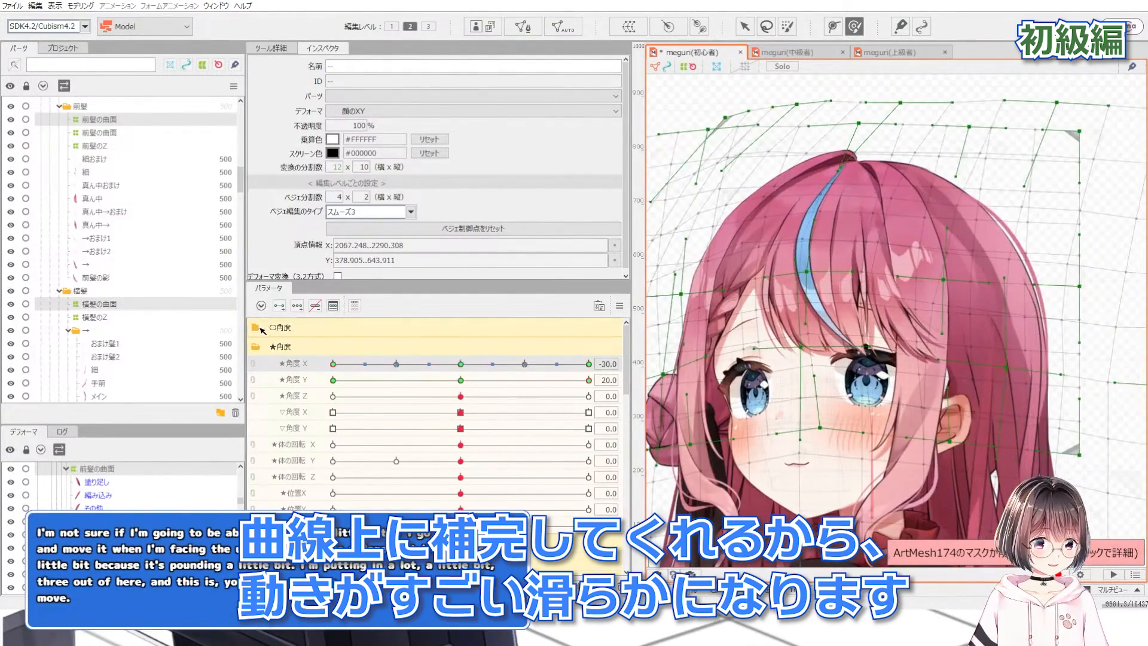
pyautogui.scroll(2, 840, 226)
pyautogui.moveTo(842, 226); pyautogui.dragTo(861, 224)
pyautogui.moveTo(945, 187); pyautogui.dragTo(957, 166)
pyautogui.scroll(-2, 956, 170)
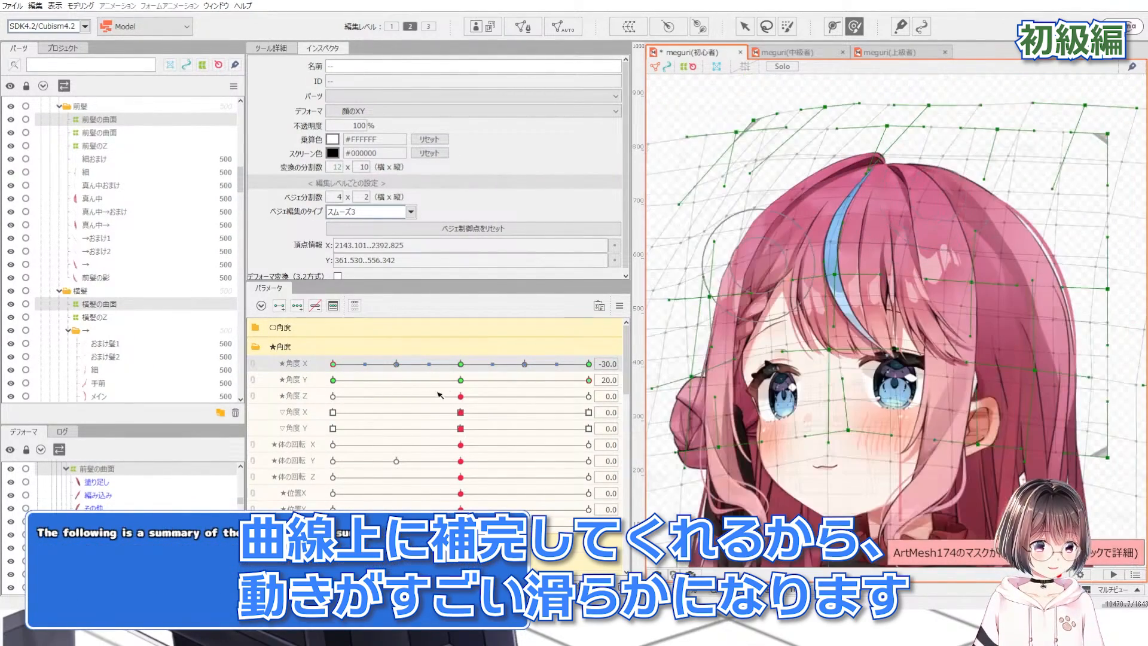
# Examine the hair shape at Angle X -30, Angle Y -20
pyautogui.moveTo(470, 378); pyautogui.dragTo(333, 379)
pyautogui.scroll(-2, 814, 262)
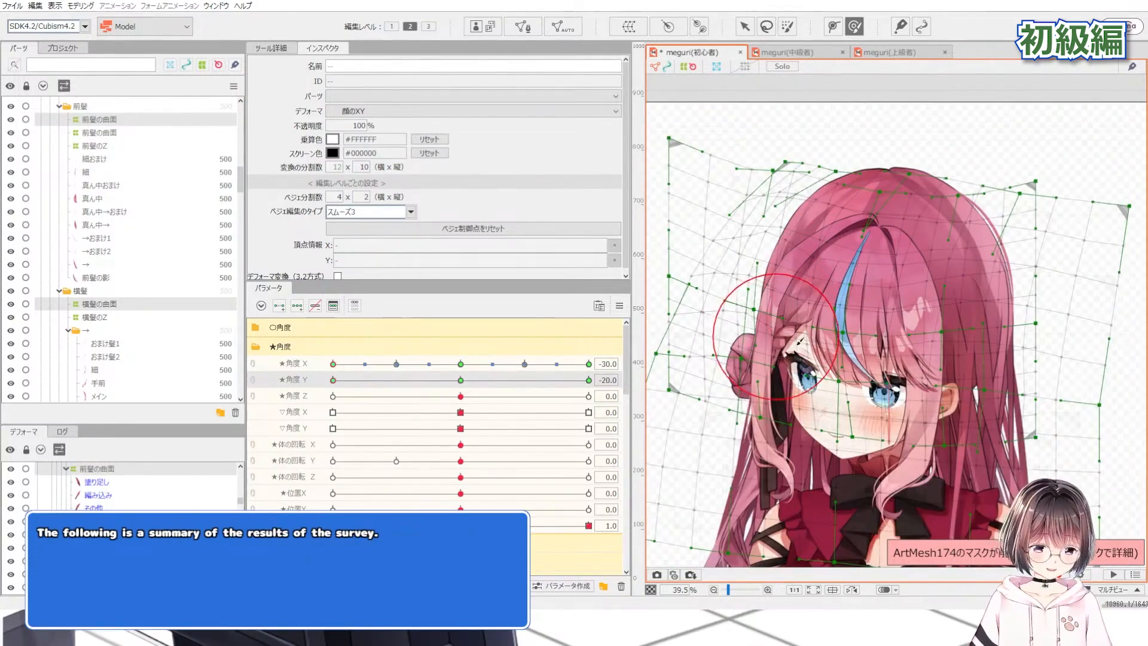
pyautogui.scroll(2, 954, 324)
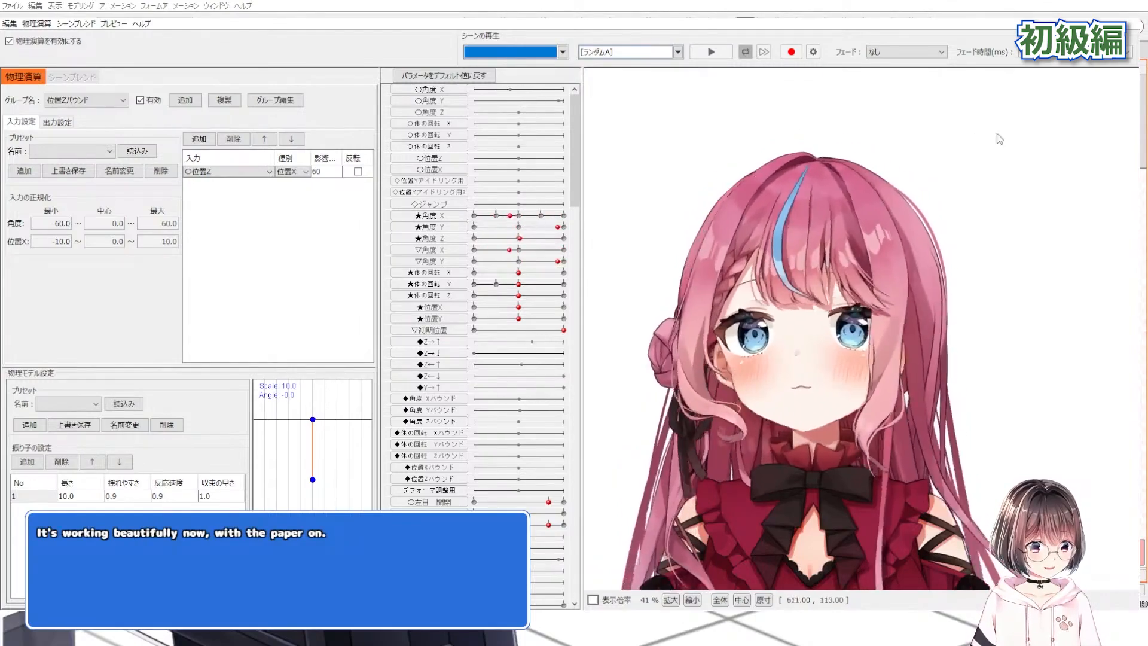
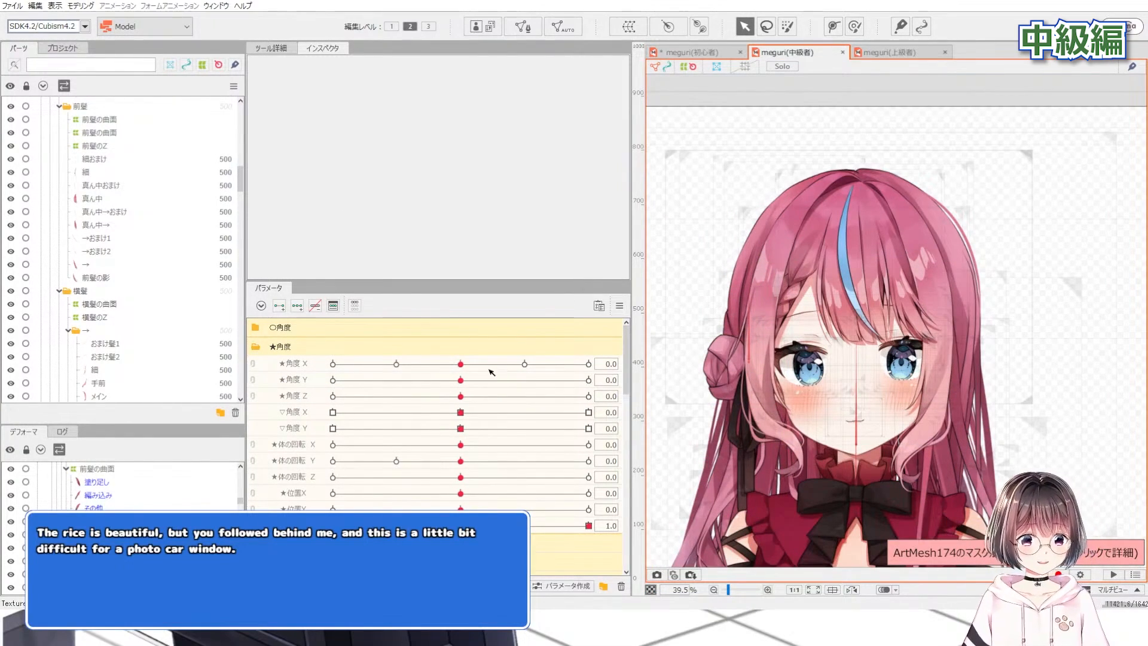
# Compare the Angle X head turn in the meguri(初心者) and meguri(中級者) models, examining the tied hair around the bun up close
pyautogui.moveTo(491, 366); pyautogui.dragTo(596, 363)
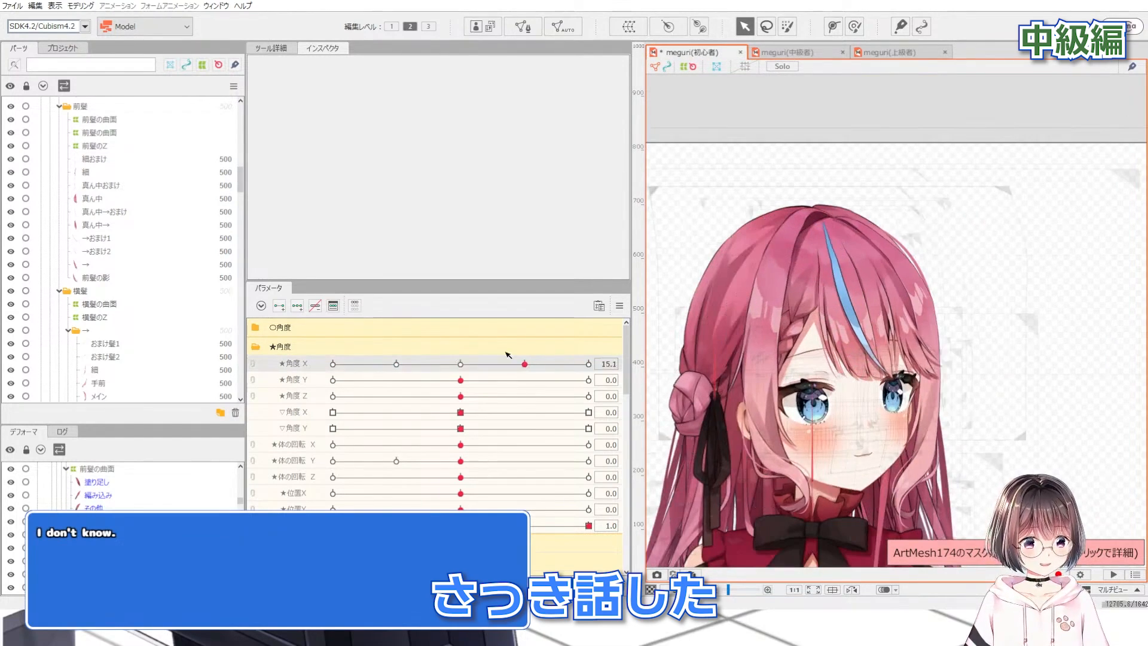
pyautogui.click(786, 53)
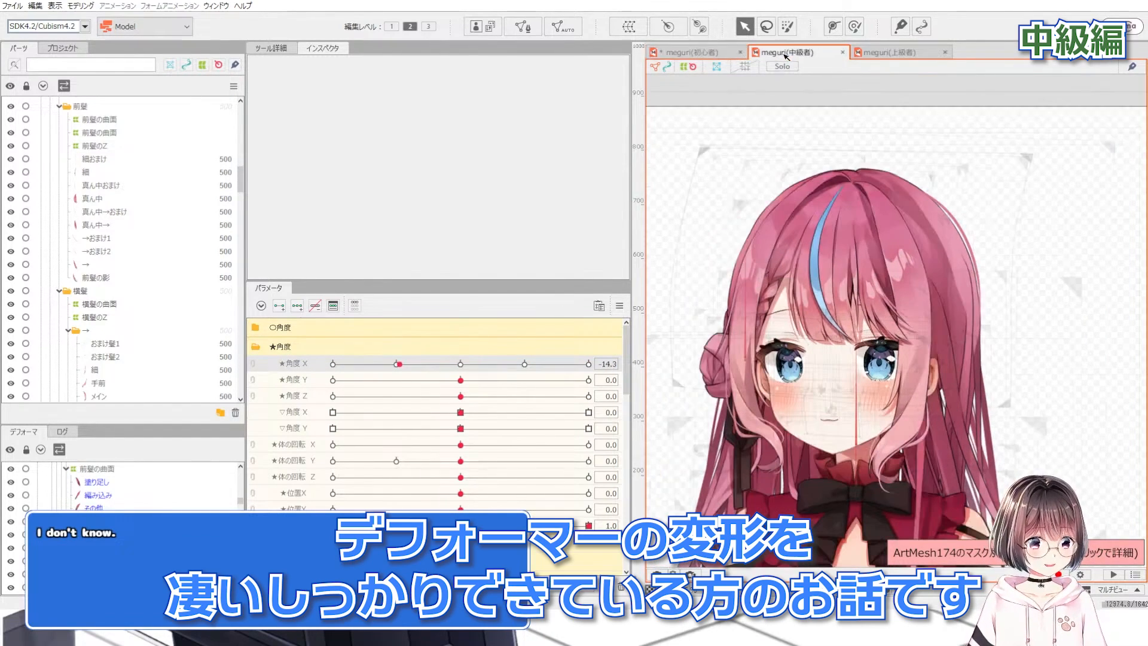
pyautogui.click(465, 364)
pyautogui.moveTo(466, 364); pyautogui.dragTo(588, 364)
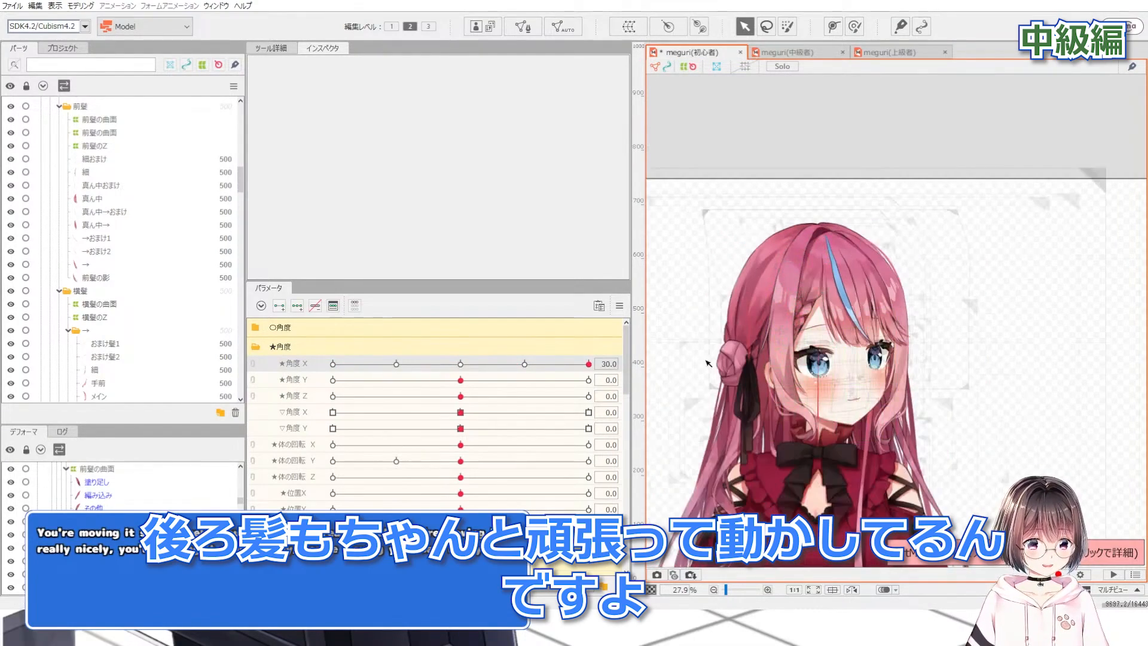
pyautogui.scroll(3, 708, 363)
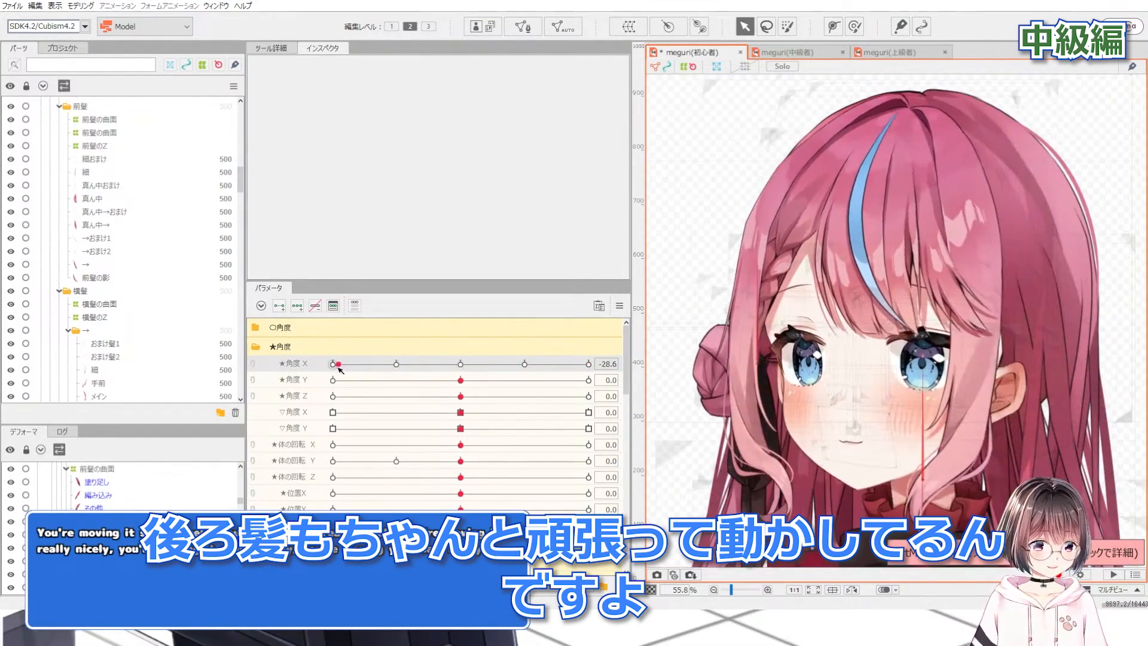
pyautogui.click(784, 344)
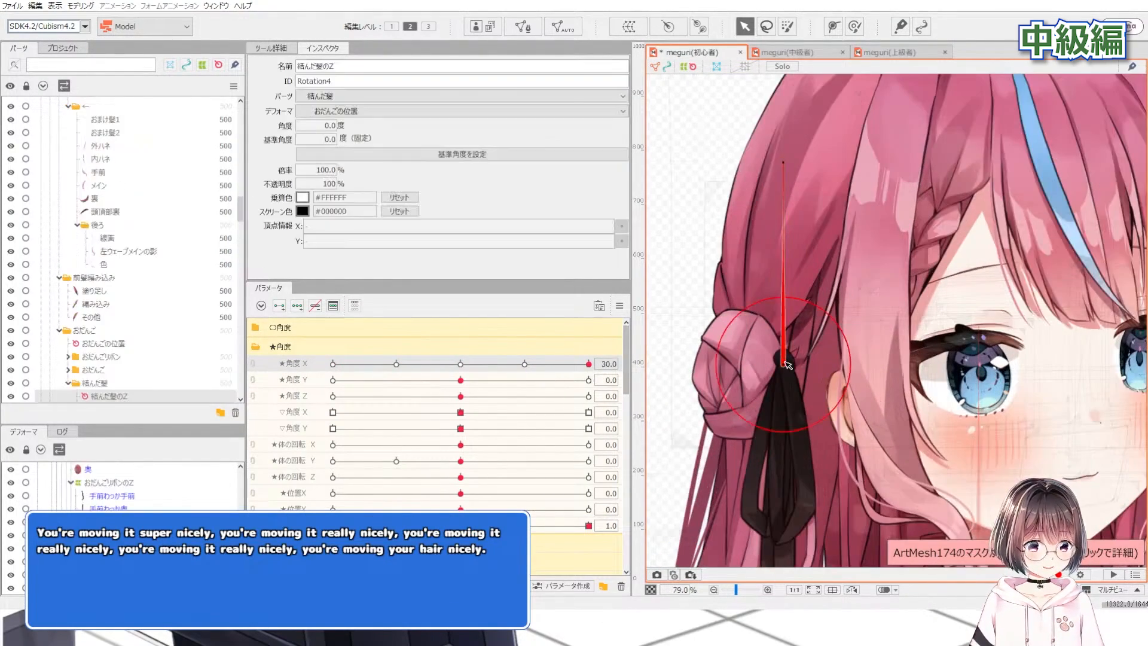
# Examine how the お団子結び mesh follows the head turn in meguri(初心者), sweeping Angle X back from 30
pyautogui.moveTo(588, 364); pyautogui.dragTo(456, 370)
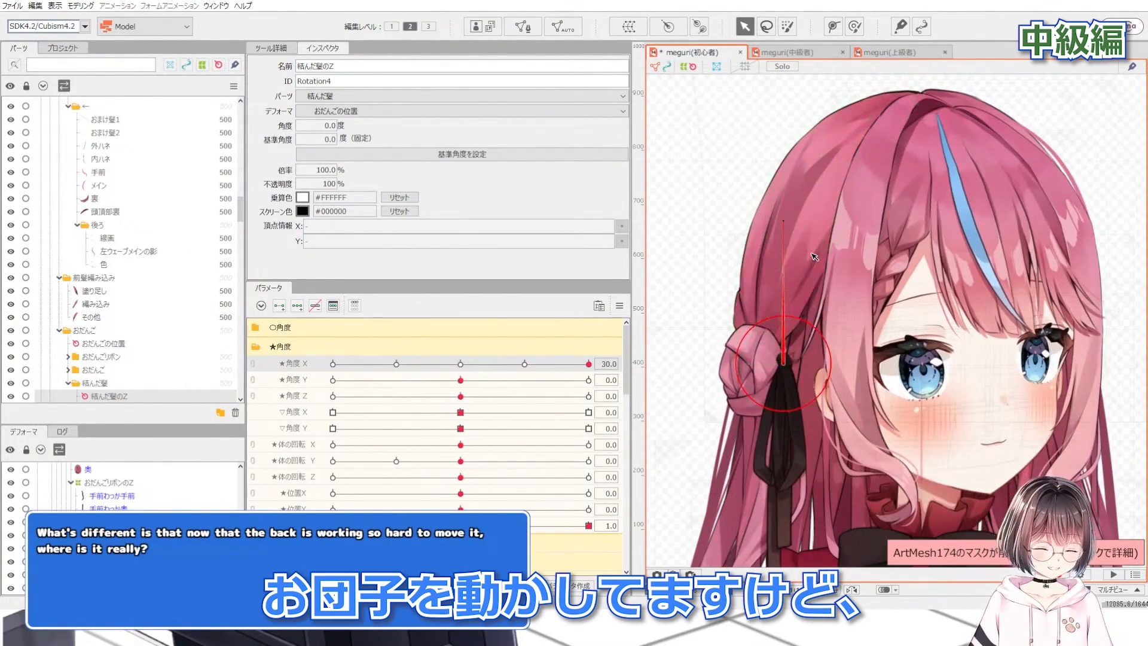
pyautogui.click(813, 257)
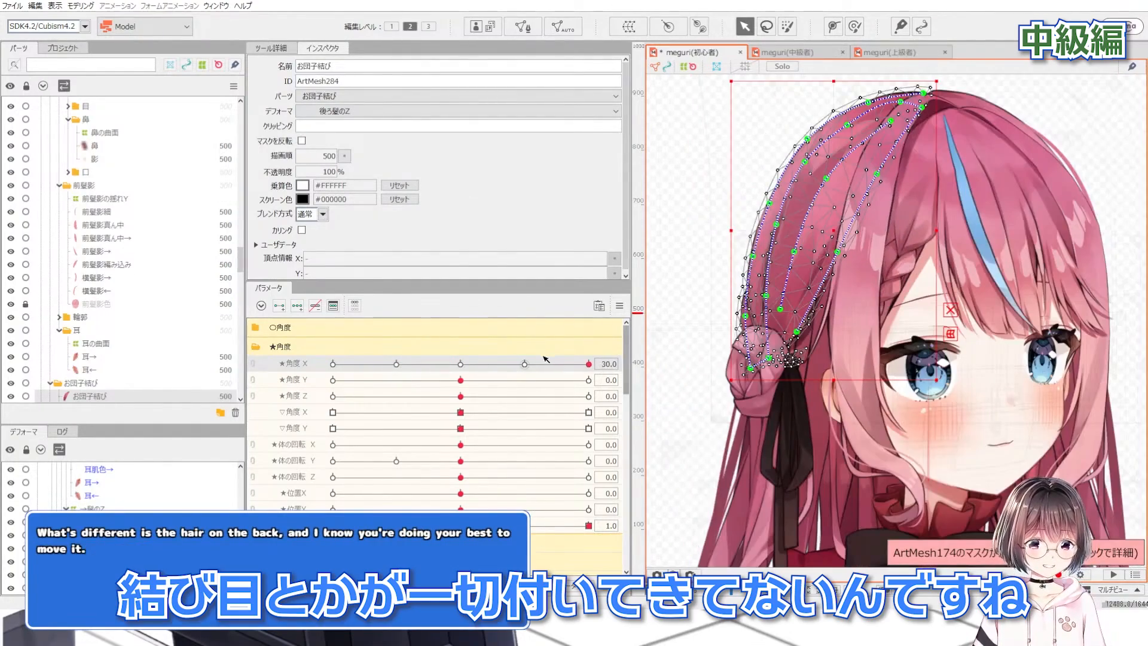
pyautogui.moveTo(477, 384); pyautogui.dragTo(663, 279)
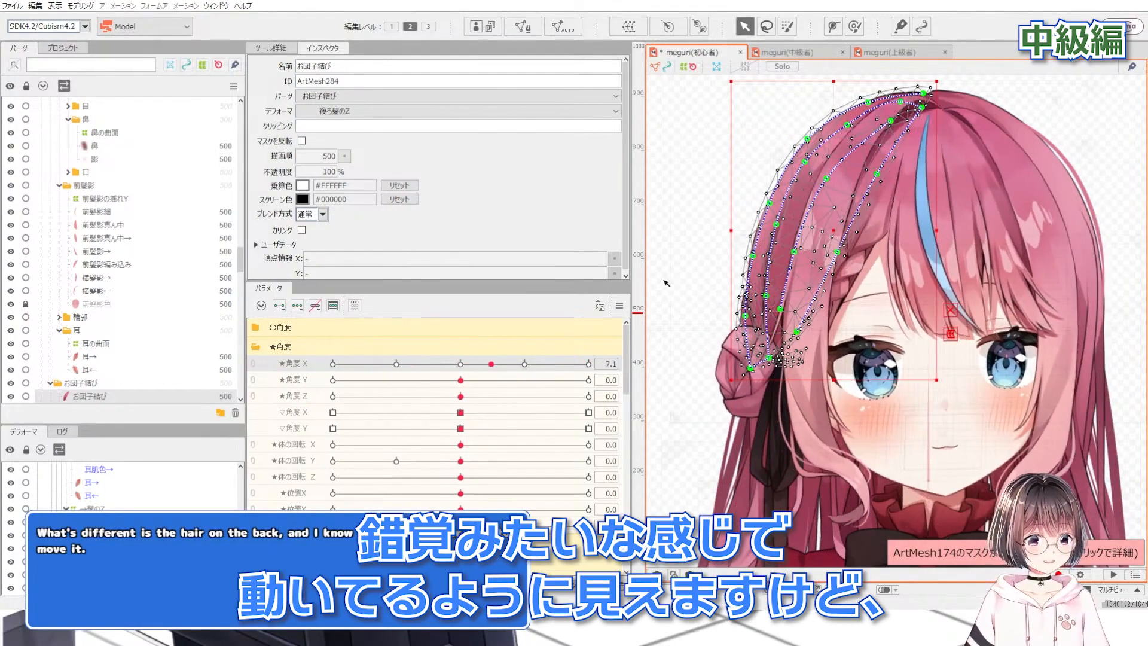
pyautogui.click(692, 210)
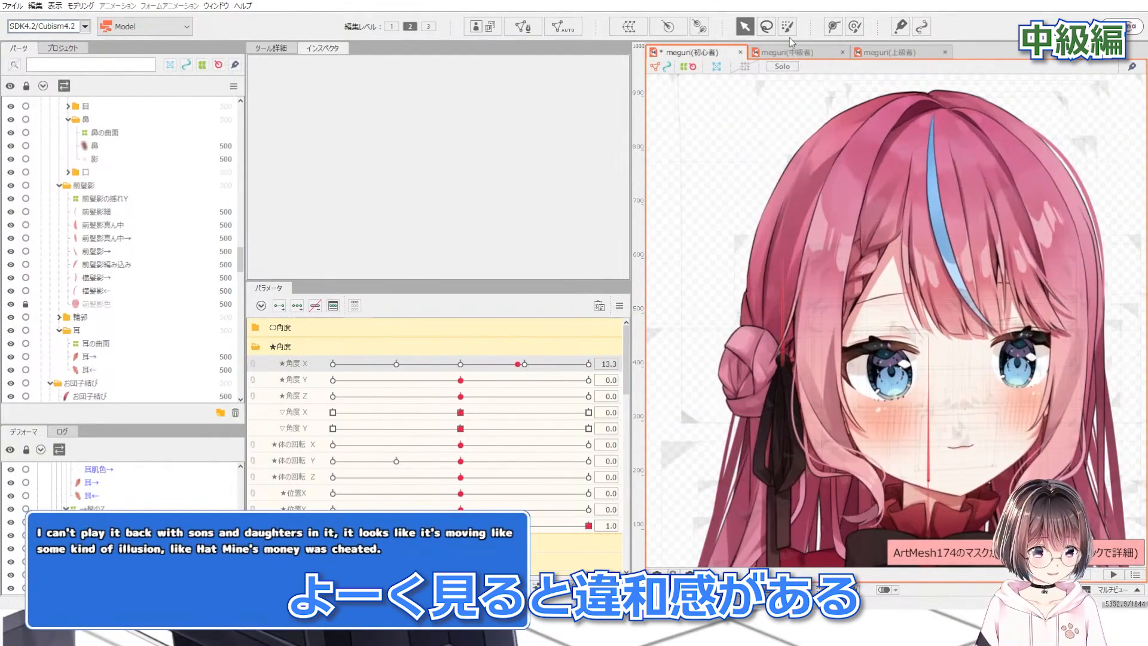
# Examine the tied hair in the meguri(中級者) model as Angle X goes from 30 back to 0
pyautogui.click(787, 51)
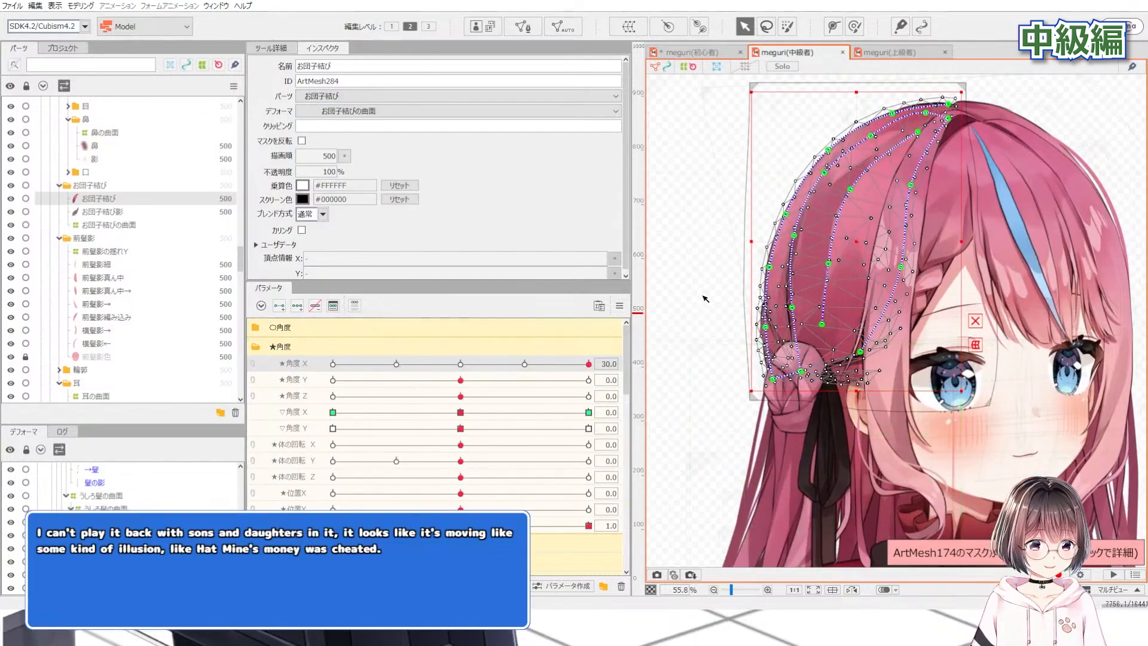
pyautogui.click(683, 301)
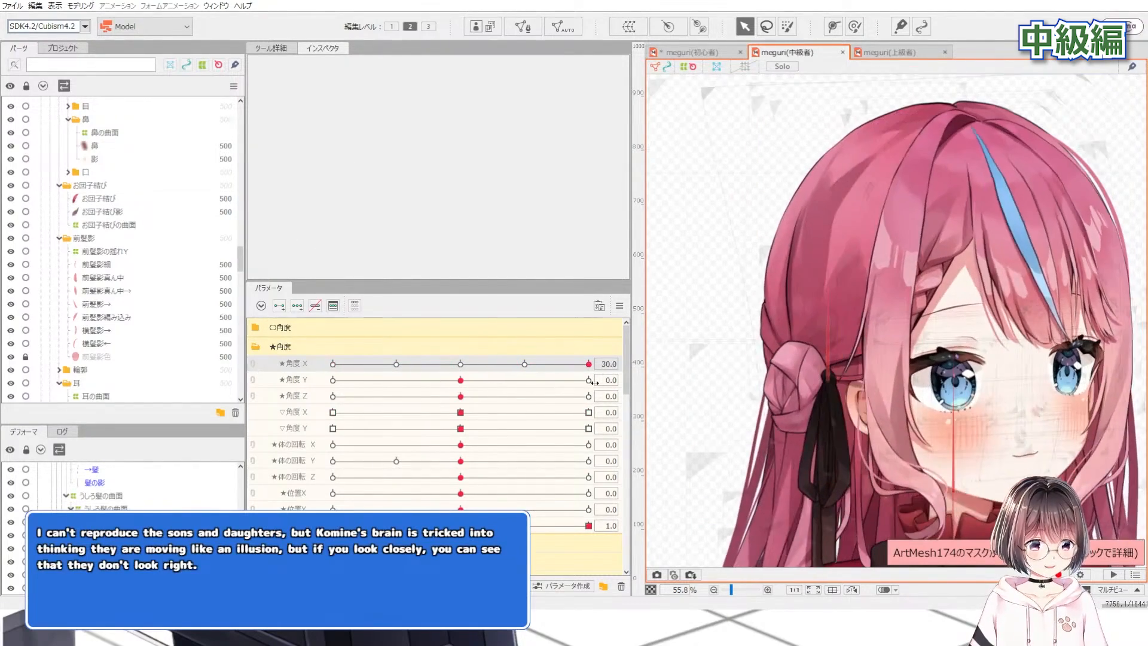
pyautogui.moveTo(599, 382)
pyautogui.mouseDown()
pyautogui.moveTo(414, 381)
pyautogui.moveTo(608, 382)
pyautogui.mouseUp()
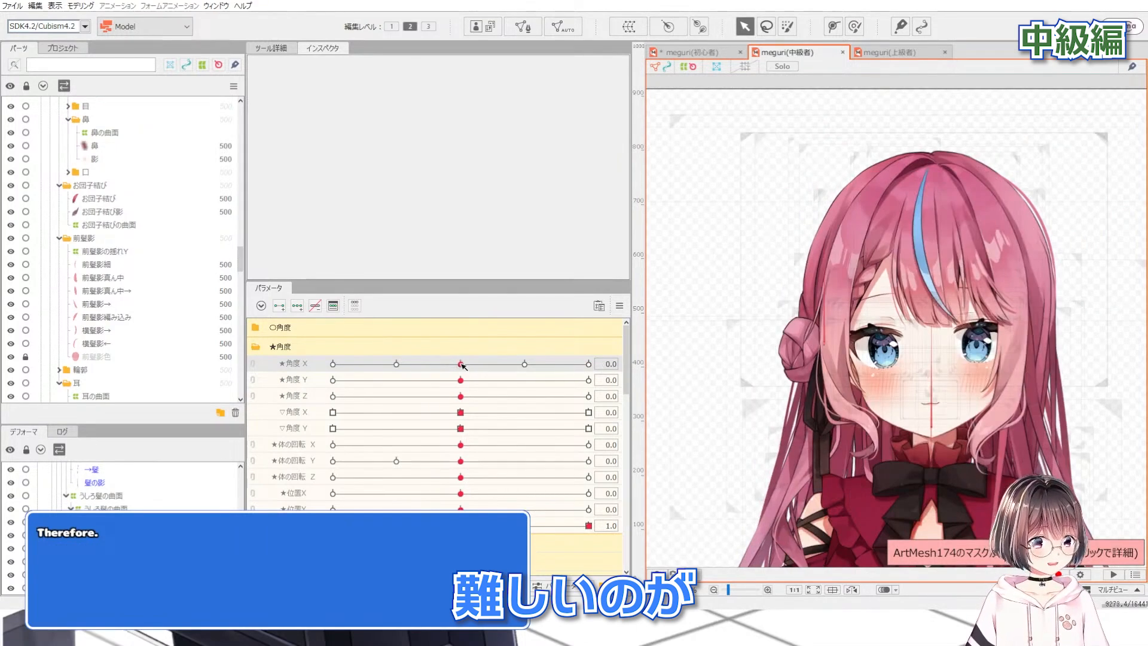
# Examine the hair and shading behind the ear in meguri(中級者) by repeatedly sweeping Angle X to -30
pyautogui.moveTo(386, 364); pyautogui.dragTo(325, 363)
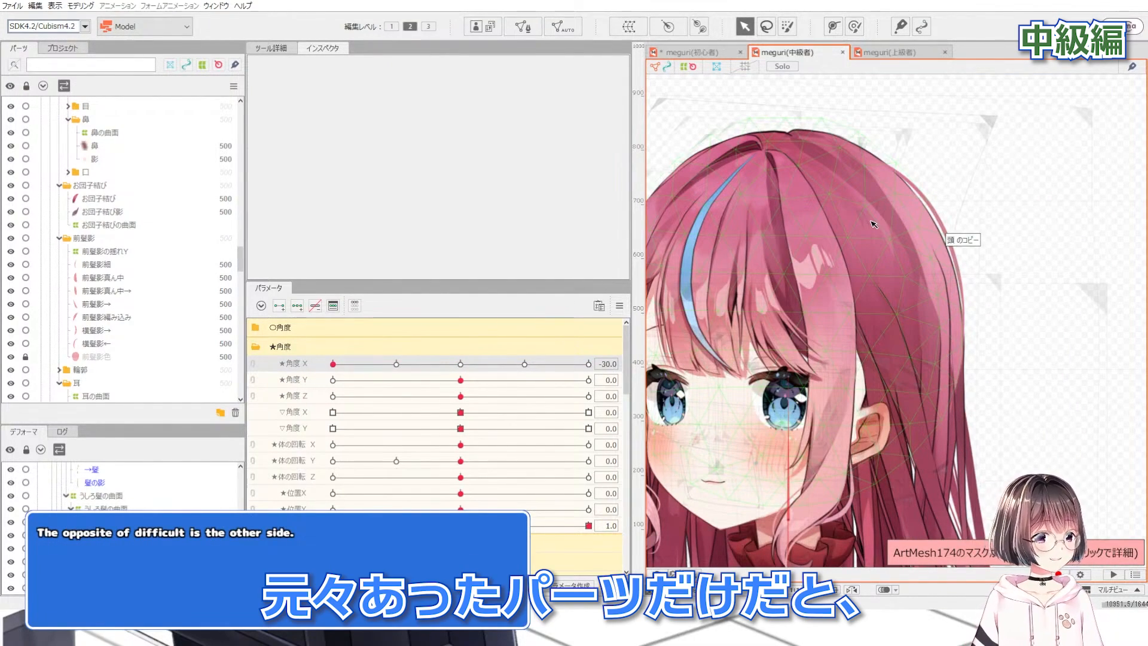
pyautogui.click(455, 365)
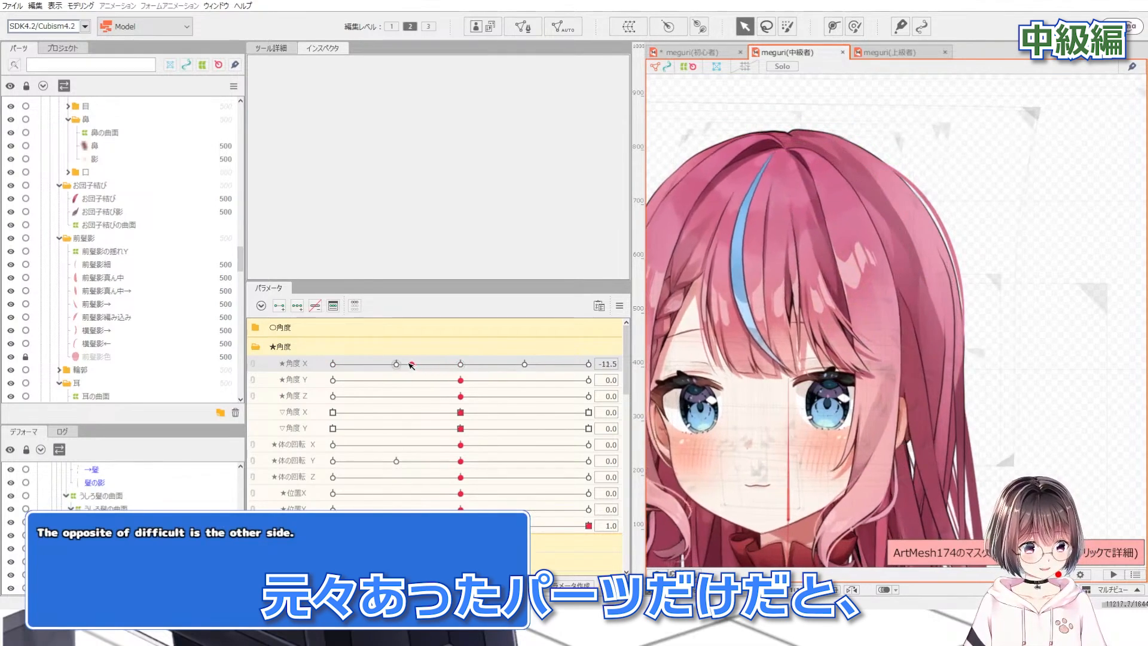
pyautogui.moveTo(411, 365); pyautogui.dragTo(328, 363)
pyautogui.scroll(3, 933, 253)
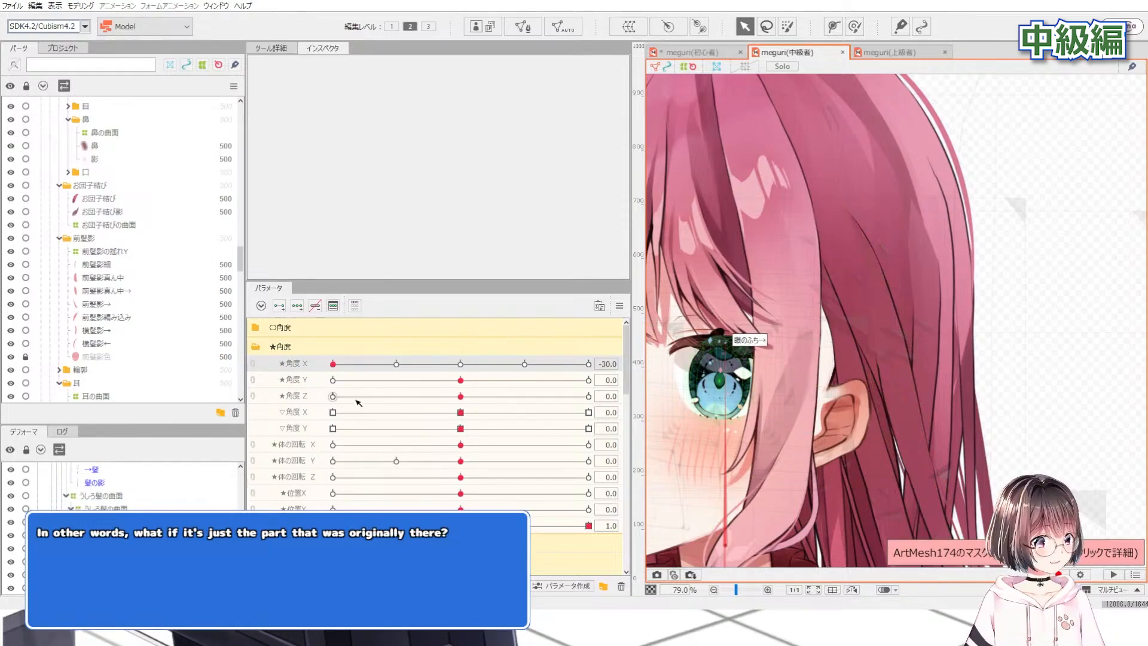
pyautogui.moveTo(551, 364); pyautogui.dragTo(272, 380)
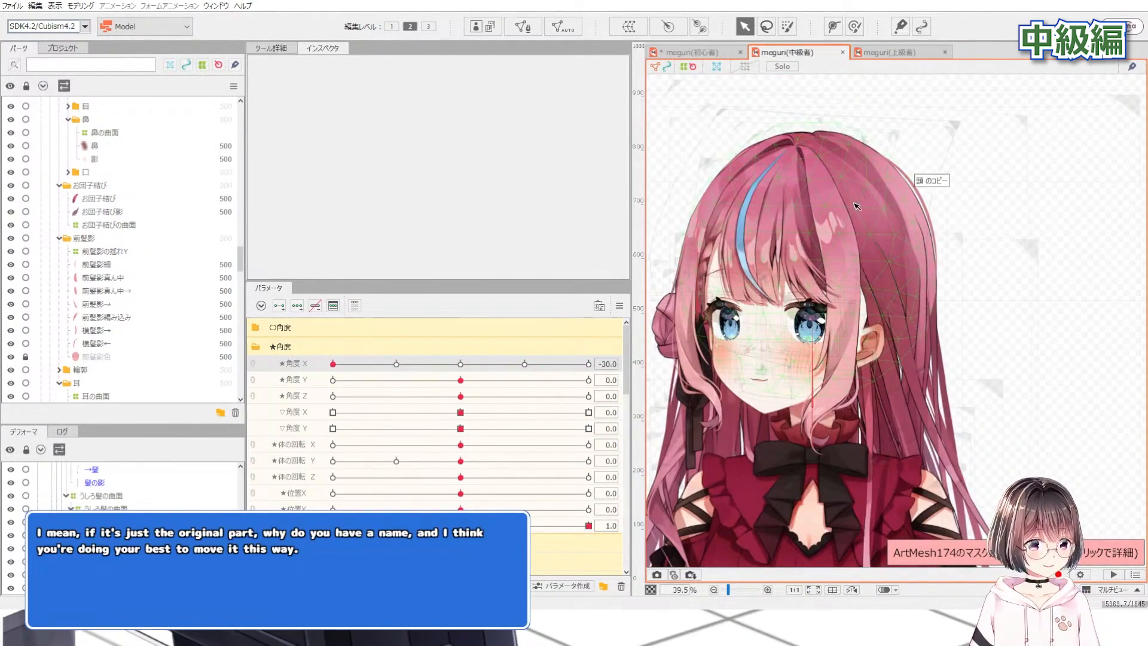
pyautogui.scroll(5, 920, 295)
pyautogui.scroll(-5, 904, 202)
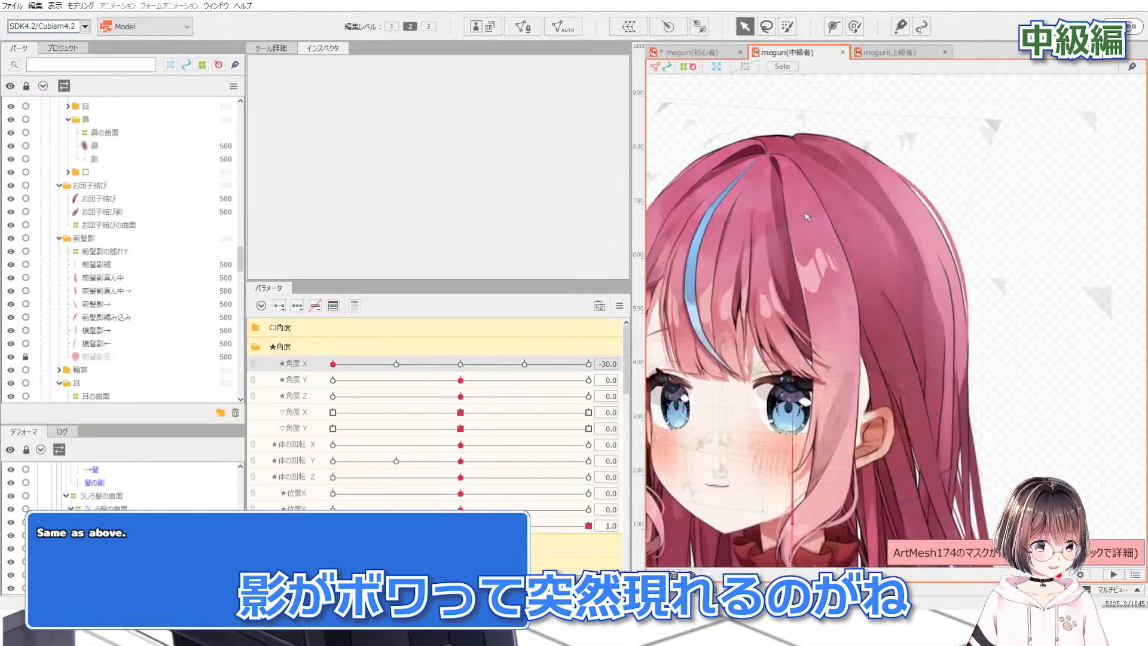
pyautogui.moveTo(333, 364); pyautogui.dragTo(532, 381)
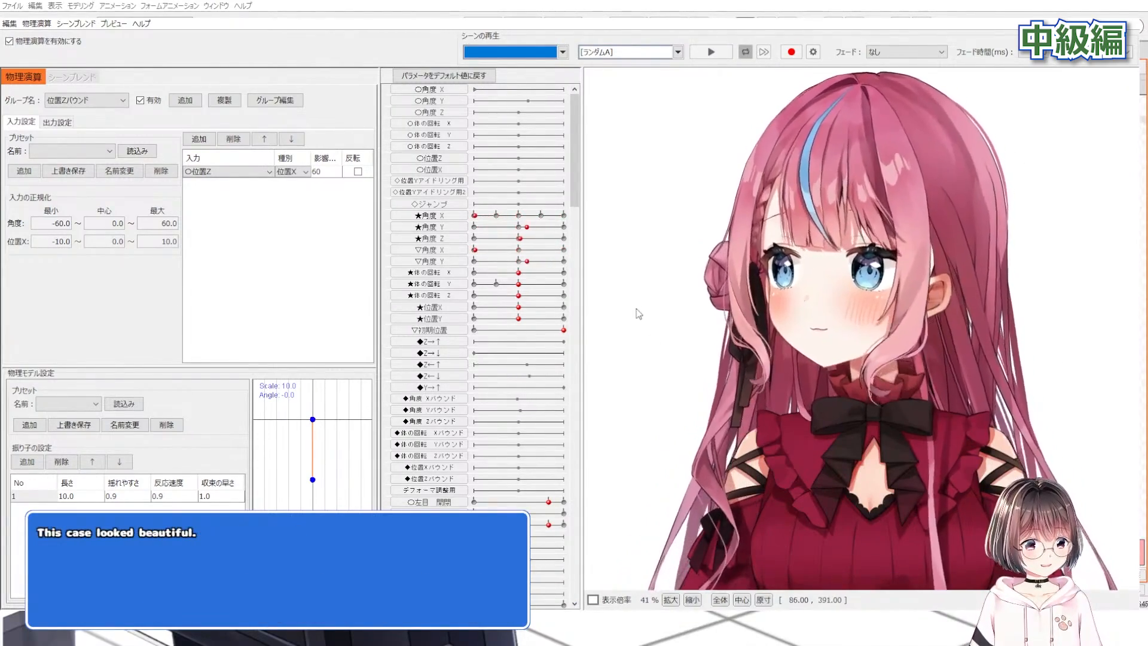
# Preview the head movement of meguri(中級者) in the physics settings window, examining the back hair up close
pyautogui.scroll(3, 593, 364)
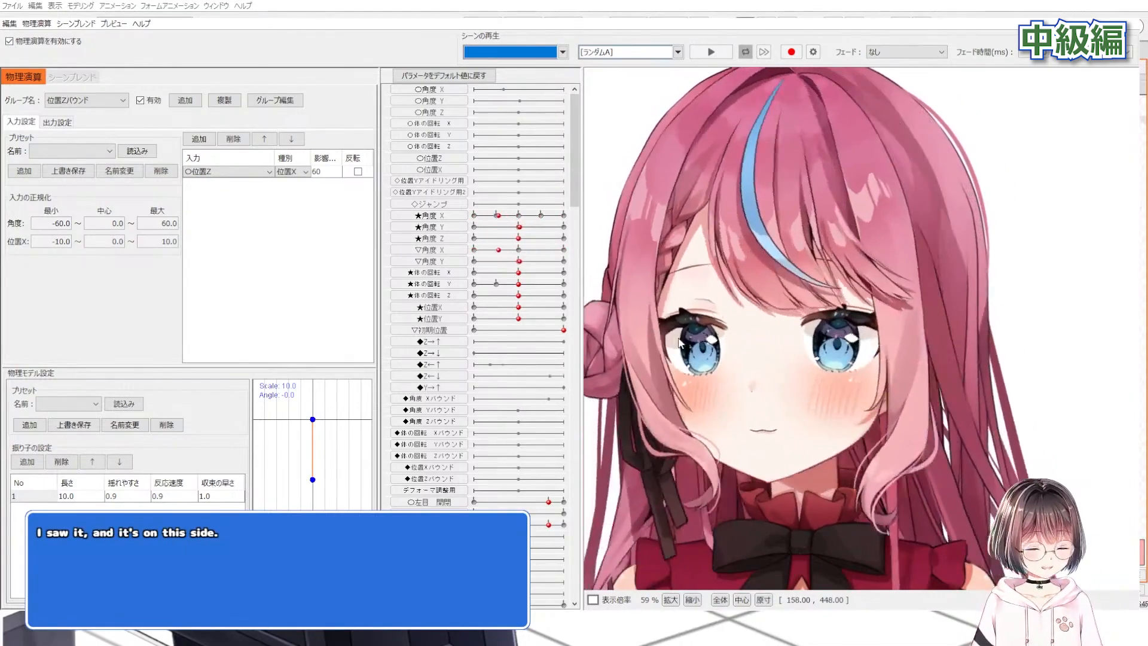
pyautogui.scroll(-2, 1088, 269)
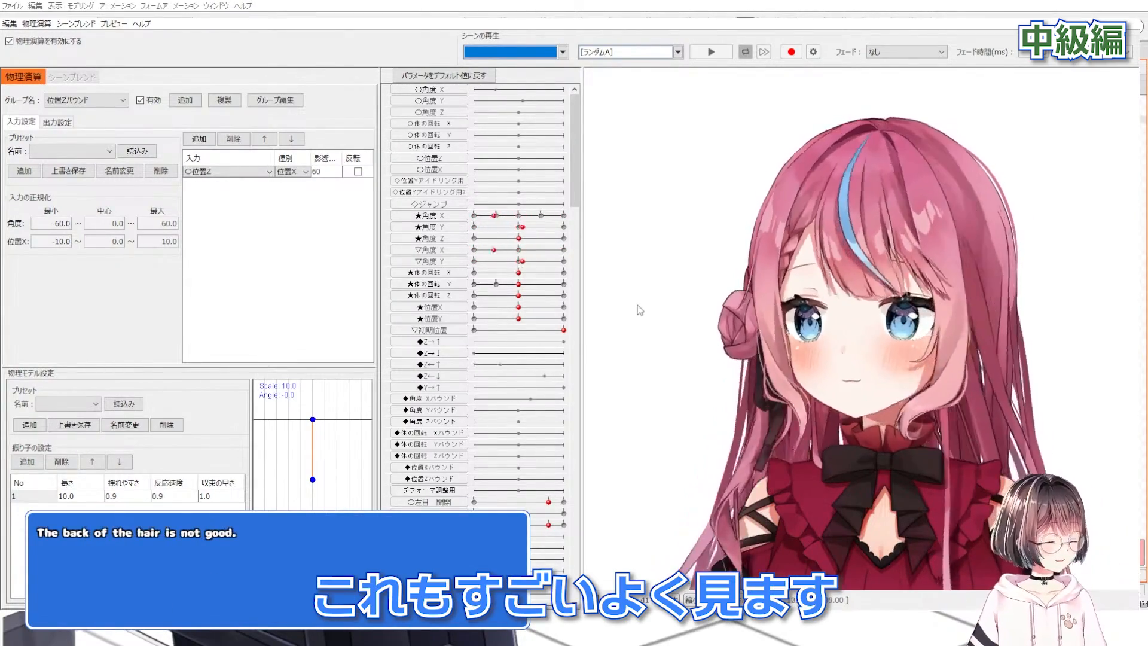
pyautogui.scroll(-2, 820, 141)
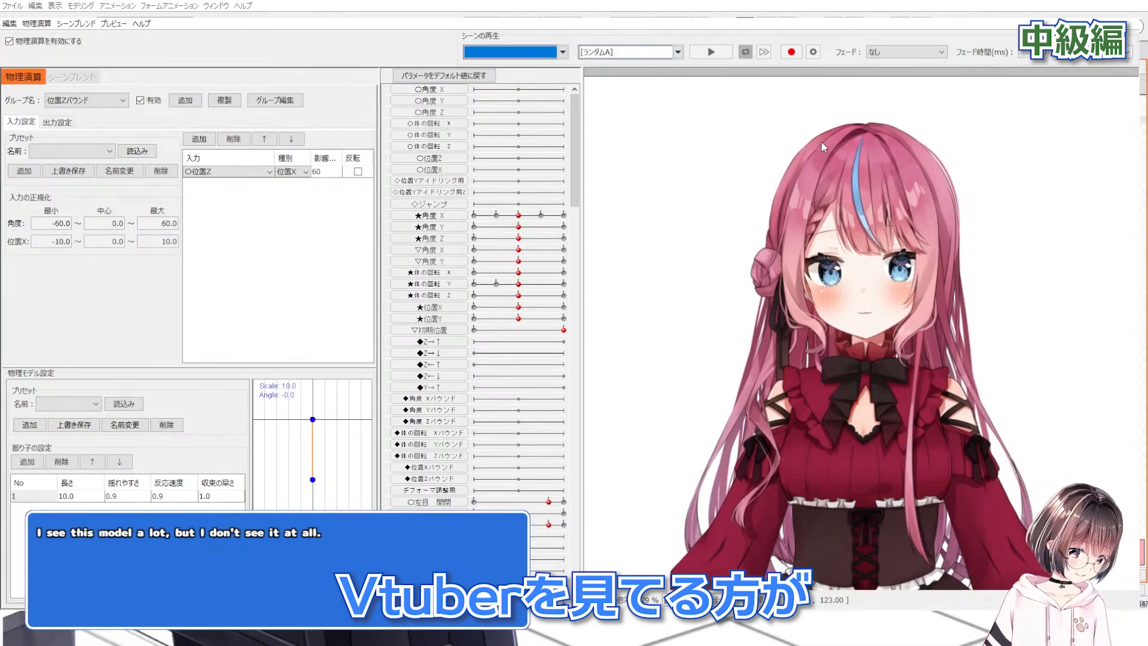
pyautogui.scroll(3, 870, 220)
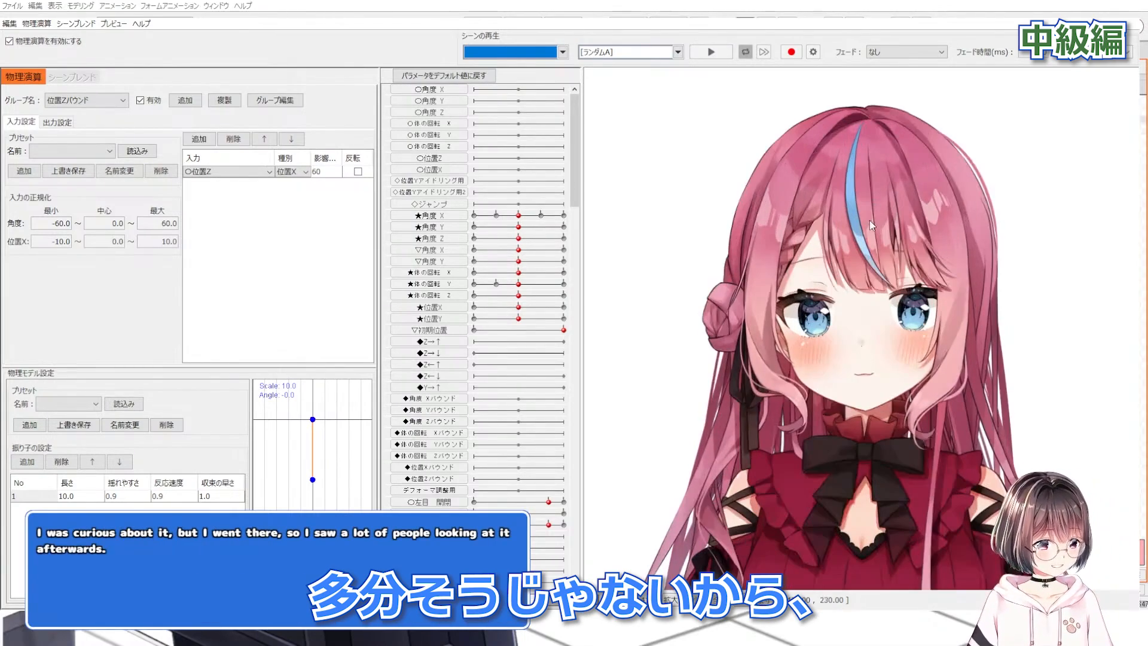
pyautogui.moveTo(740, 234); pyautogui.dragTo(897, 326)
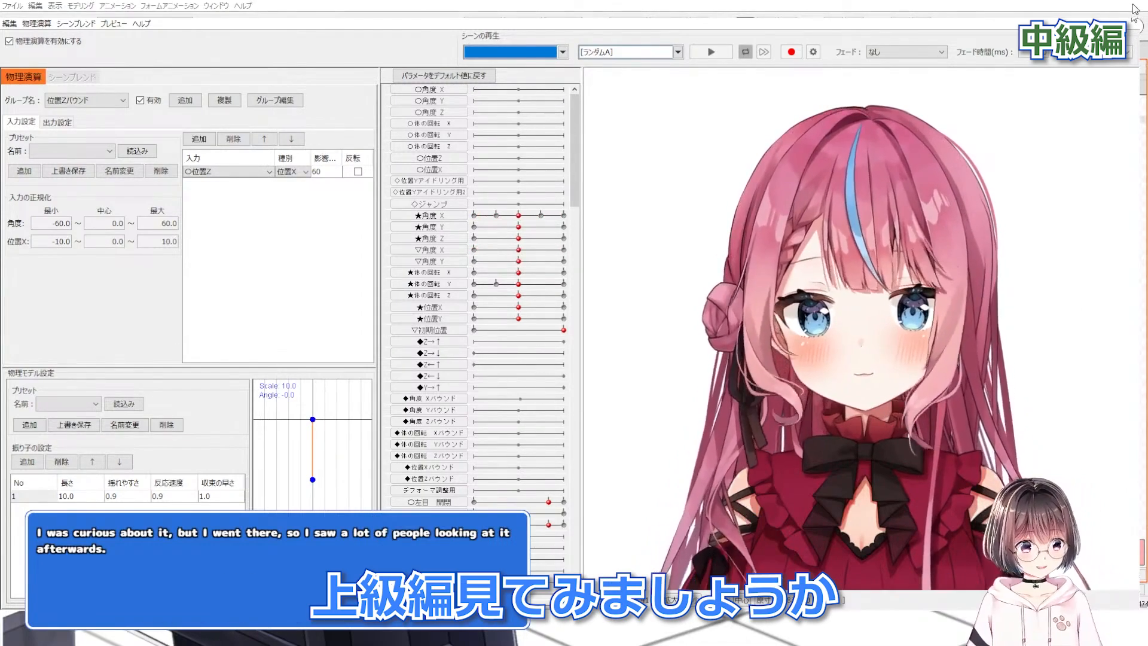
# Close the physics settings window and bring up the meguri(上級者) model
pyautogui.click(1135, 9)
pyautogui.click(903, 52)
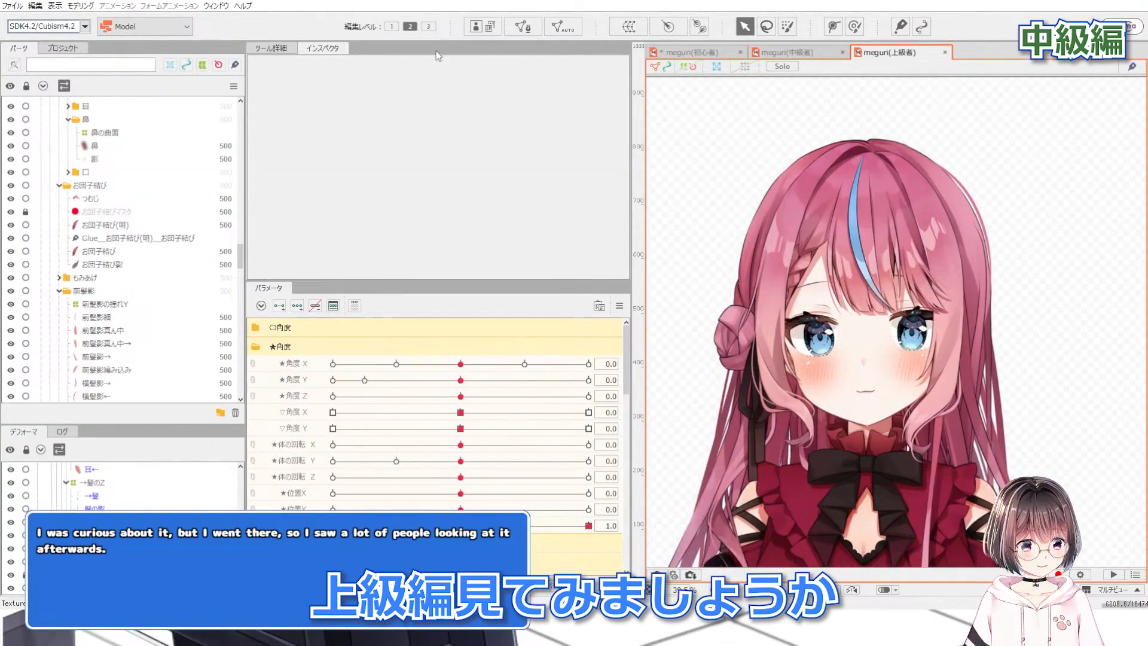
pyautogui.click(72, 7)
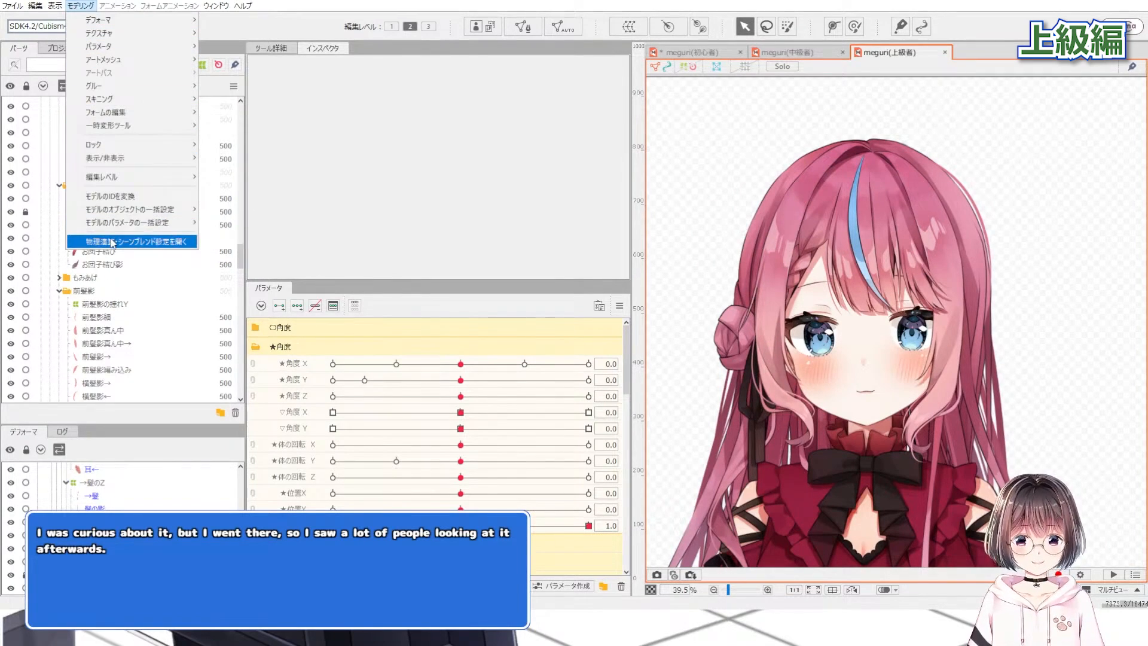
# Inspect the side hair in meguri(初心者) by selecting its メイン mesh and the 横髪の曲面 warp deformer
pyautogui.click(704, 54)
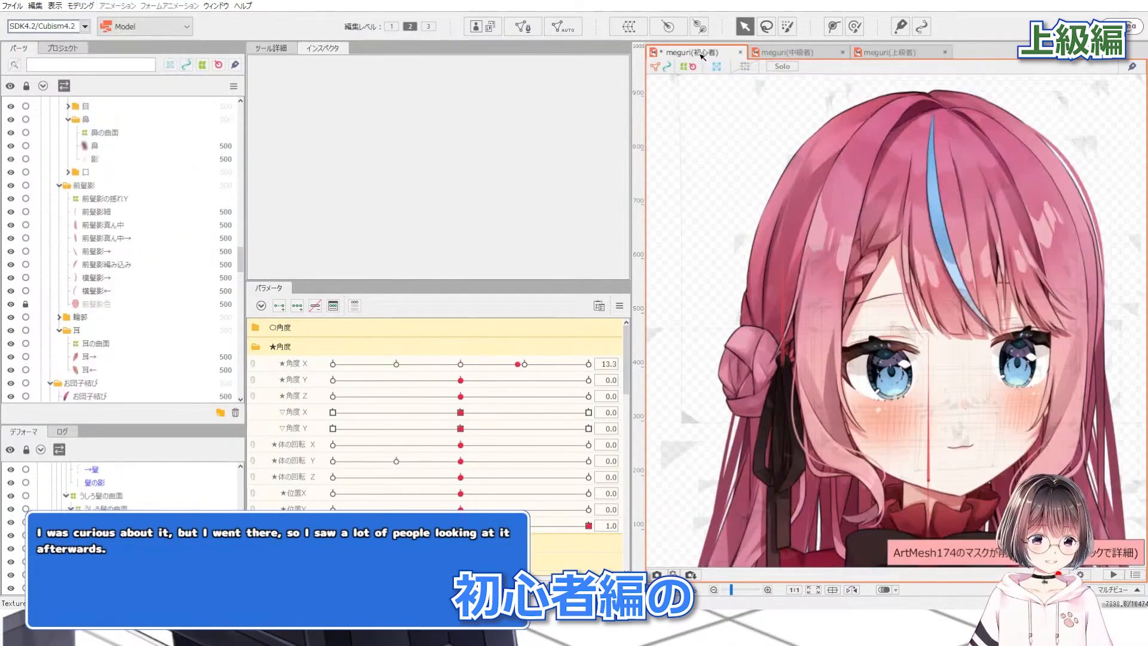
pyautogui.click(859, 174)
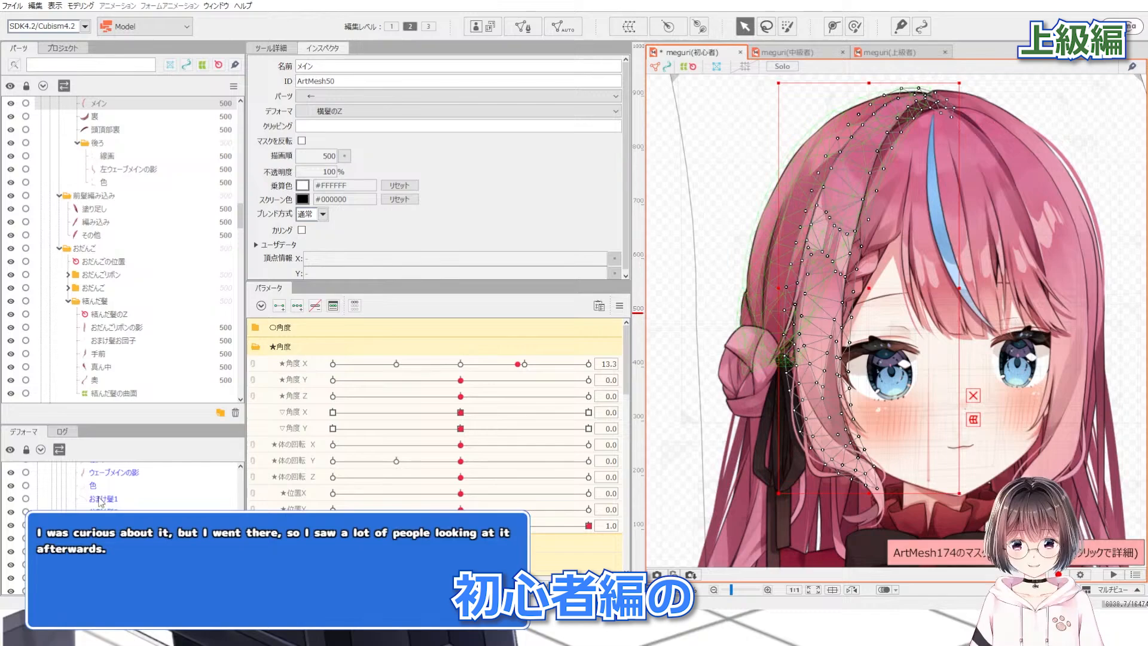
pyautogui.click(97, 485)
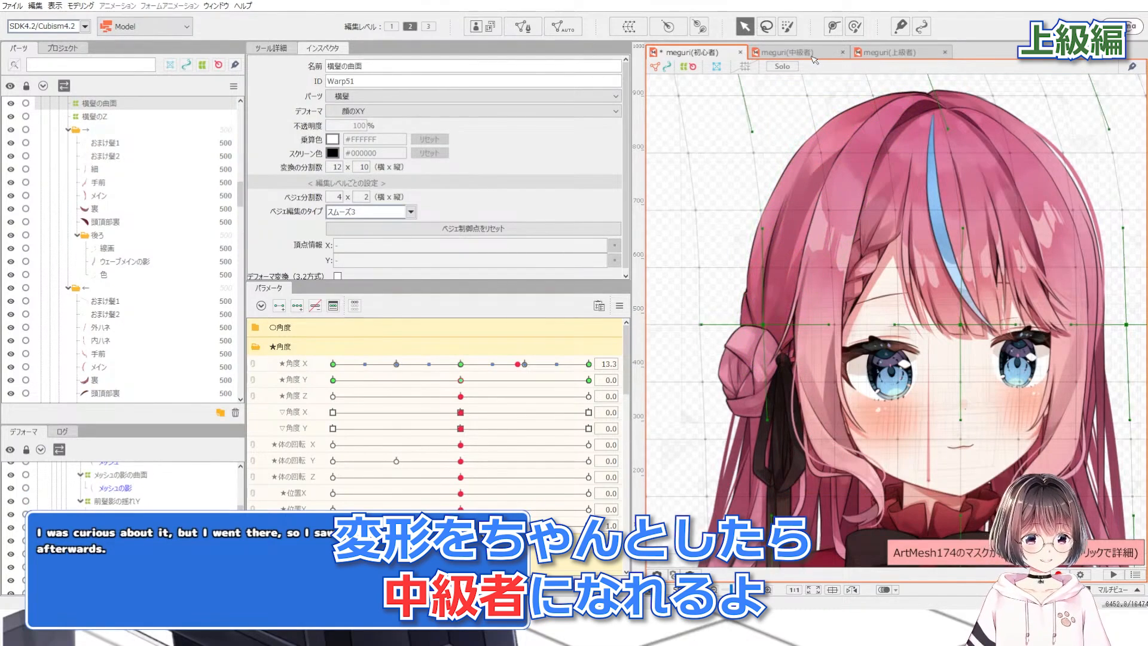
# Check the meguri(中級者) head turn toward negative Angle X, and return Angle X to 0
pyautogui.click(786, 53)
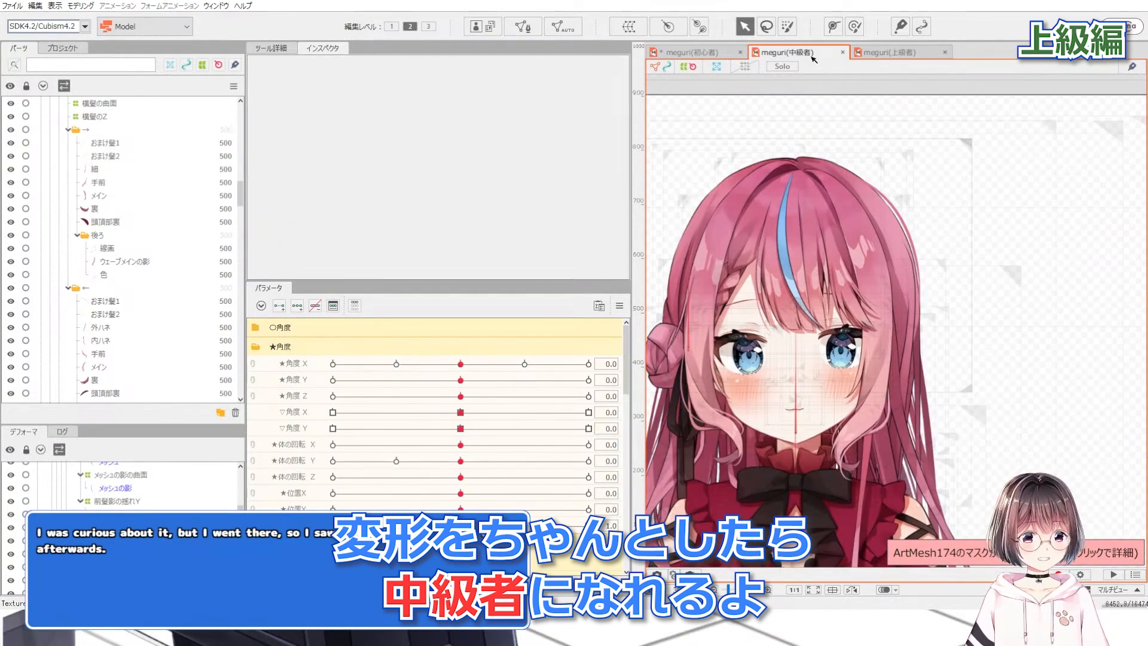
pyautogui.click(332, 363)
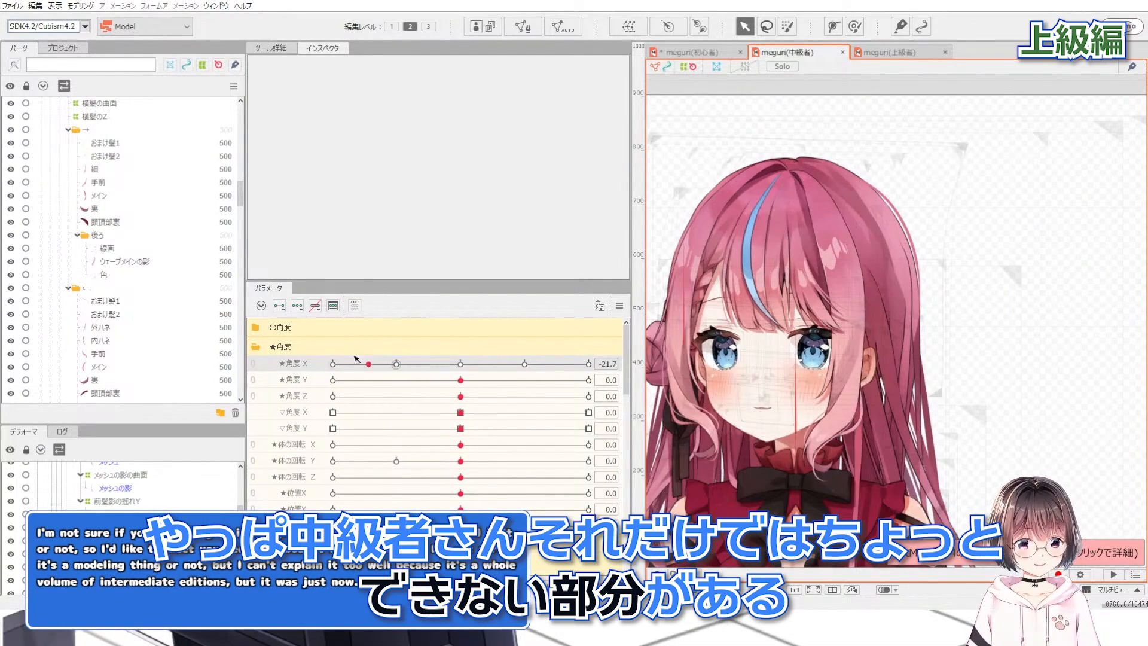
pyautogui.click(460, 364)
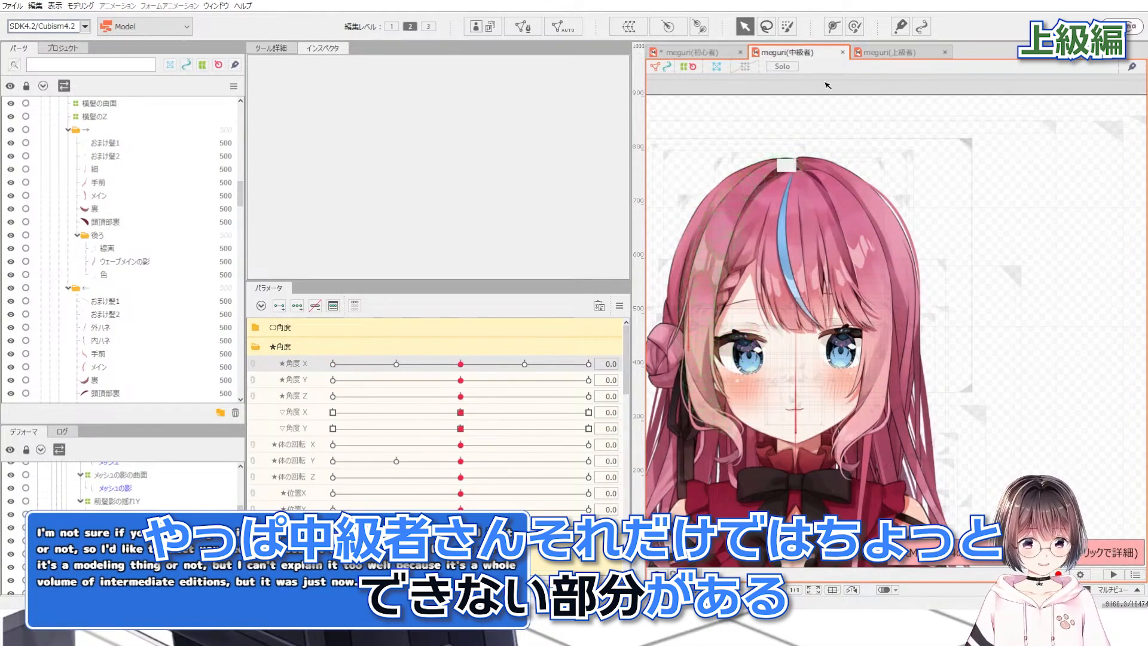
# Open the physics settings for meguri(上級者) and preview how the hair moves as the head turns
pyautogui.click(890, 53)
pyautogui.click(92, 7)
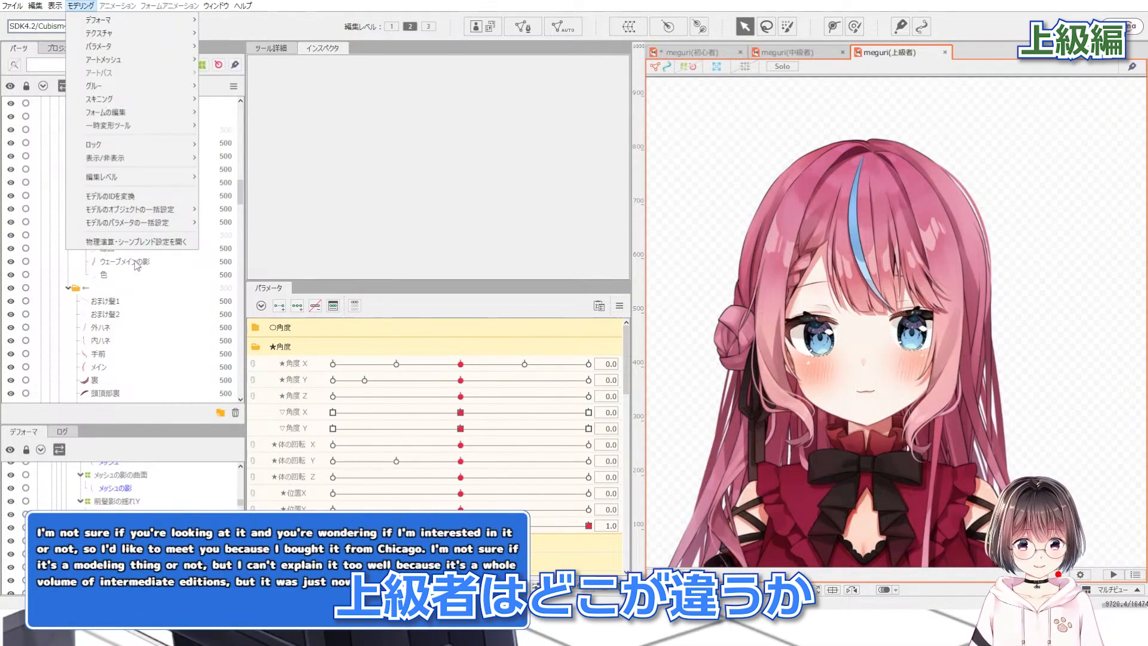
pyautogui.click(146, 242)
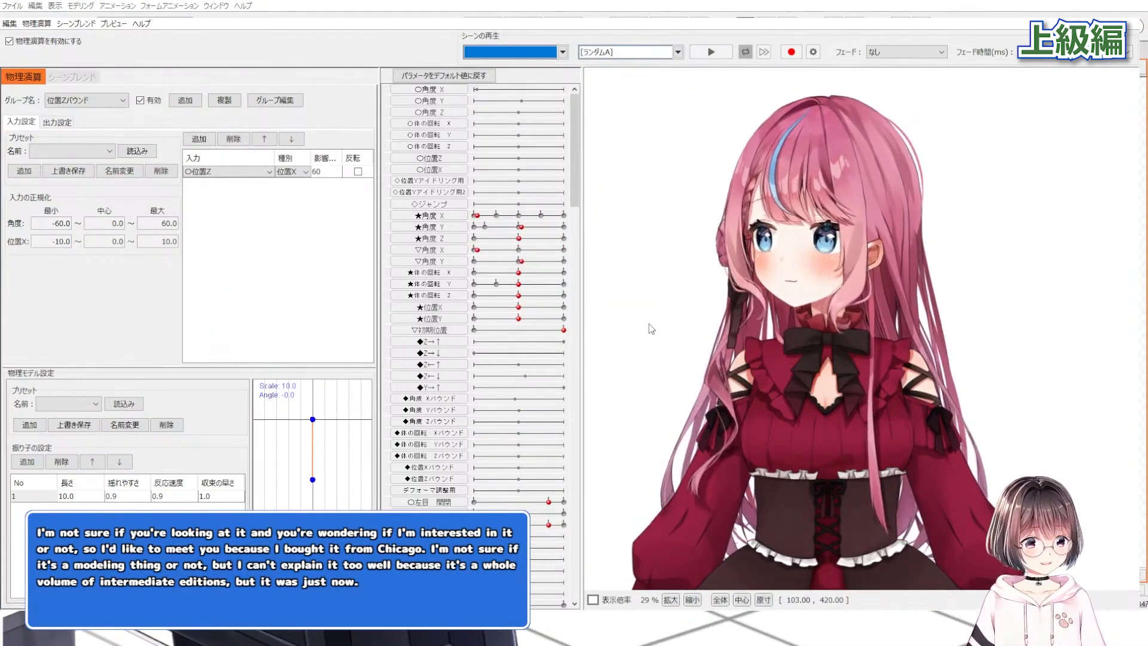
pyautogui.moveTo(816, 166)
pyautogui.mouseDown()
pyautogui.moveTo(665, 304)
pyautogui.moveTo(970, 310)
pyautogui.moveTo(747, 317)
pyautogui.moveTo(928, 345)
pyautogui.moveTo(695, 465)
pyautogui.moveTo(981, 574)
pyautogui.moveTo(679, 347)
pyautogui.moveTo(692, 136)
pyautogui.moveTo(1035, 112)
pyautogui.moveTo(711, 131)
pyautogui.moveTo(1040, 116)
pyautogui.moveTo(771, 209)
pyautogui.moveTo(760, 299)
pyautogui.moveTo(1132, 313)
pyautogui.moveTo(723, 335)
pyautogui.moveTo(859, 346)
pyautogui.moveTo(783, 377)
pyautogui.moveTo(646, 325)
pyautogui.moveTo(862, 310)
pyautogui.moveTo(735, 326)
pyautogui.moveTo(752, 336)
pyautogui.mouseUp()
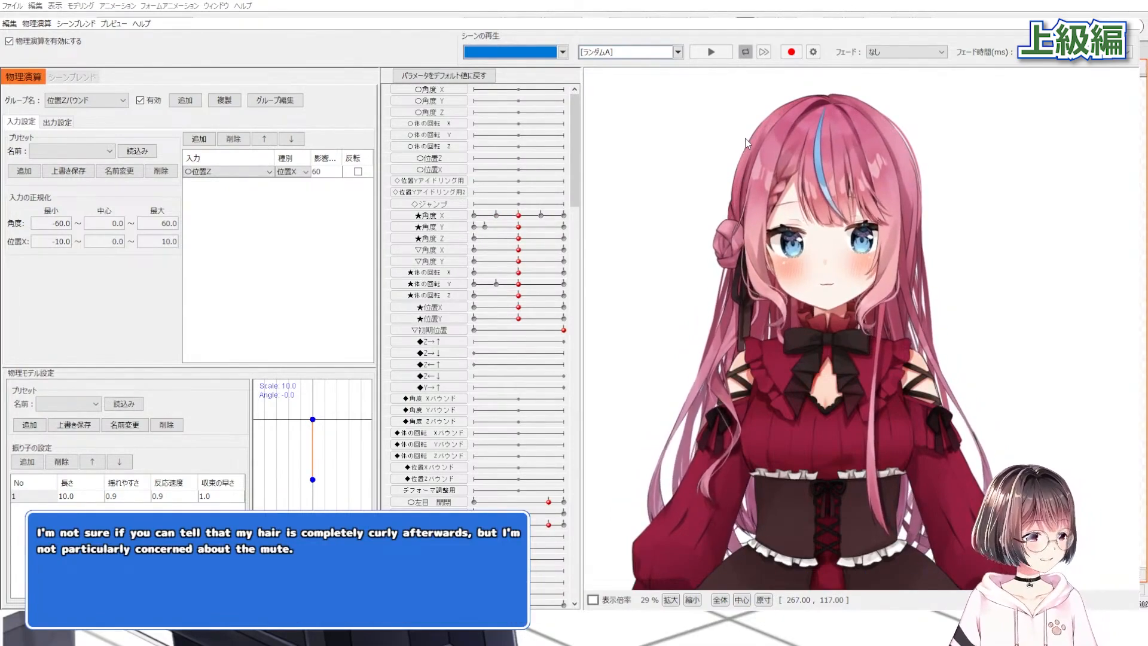
pyautogui.scroll(2, 746, 144)
pyautogui.moveTo(797, 172); pyautogui.dragTo(837, 308)
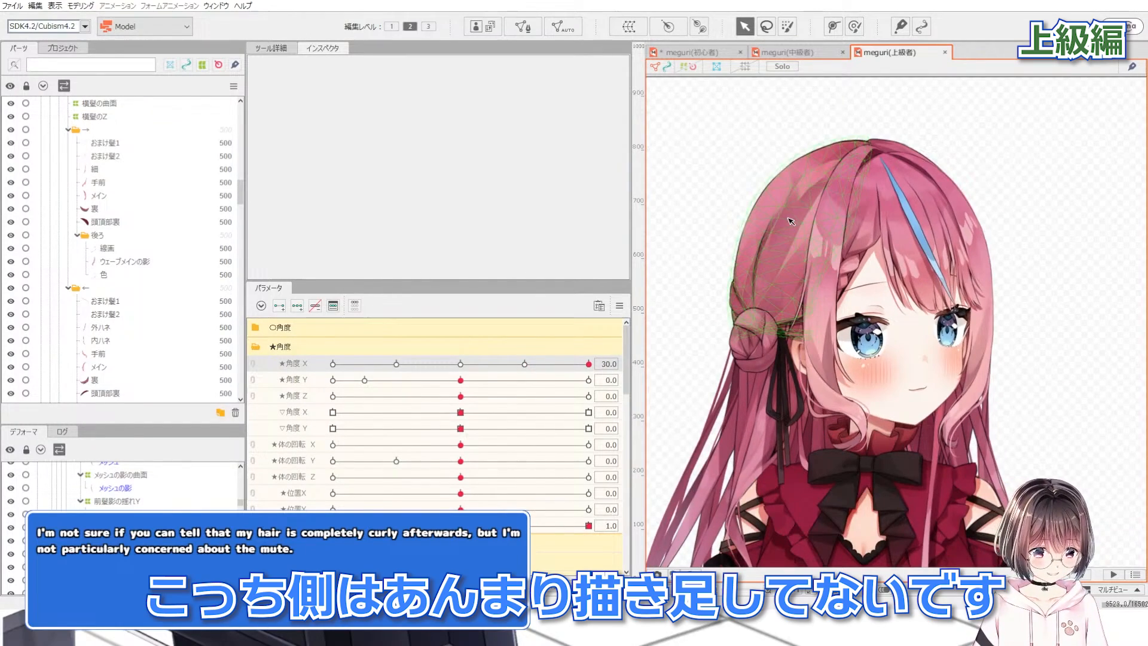
# Inspect the お団子結び(明) mesh on the tied hair of meguri(上級者) at Angle X 30
pyautogui.scroll(2, 789, 220)
pyautogui.click(780, 219)
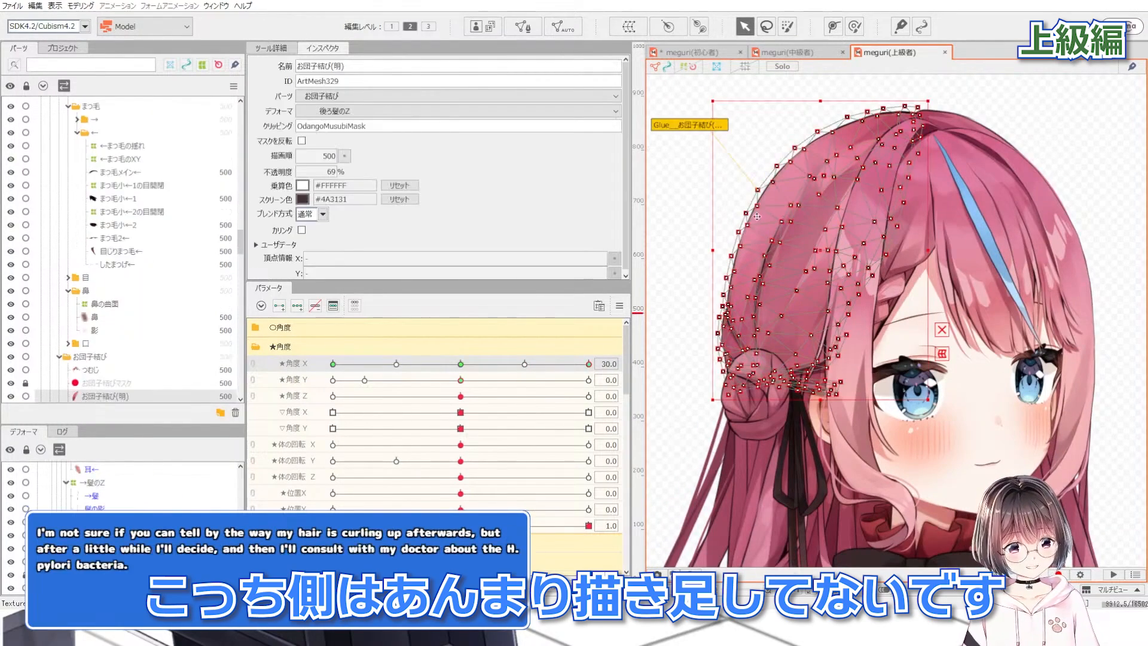
pyautogui.click(689, 205)
# Examine the tied hair of meguri(初心者) at Angle X 30, and select the お団子結び mesh in meguri(中級者)
pyautogui.click(692, 52)
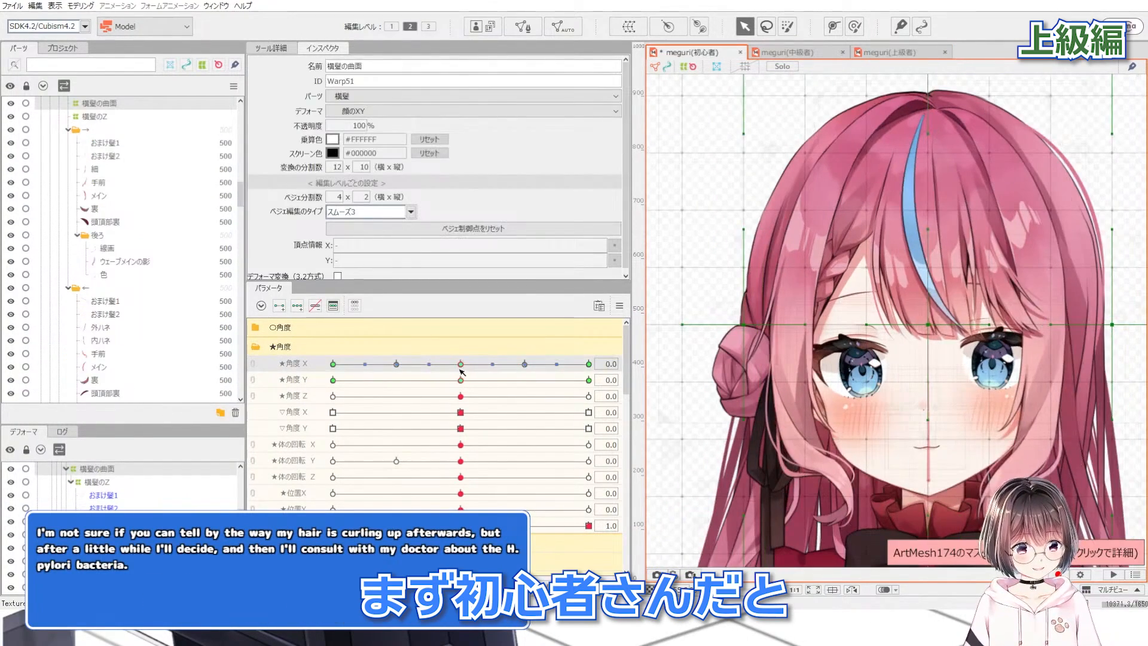
pyautogui.moveTo(489, 367); pyautogui.dragTo(589, 364)
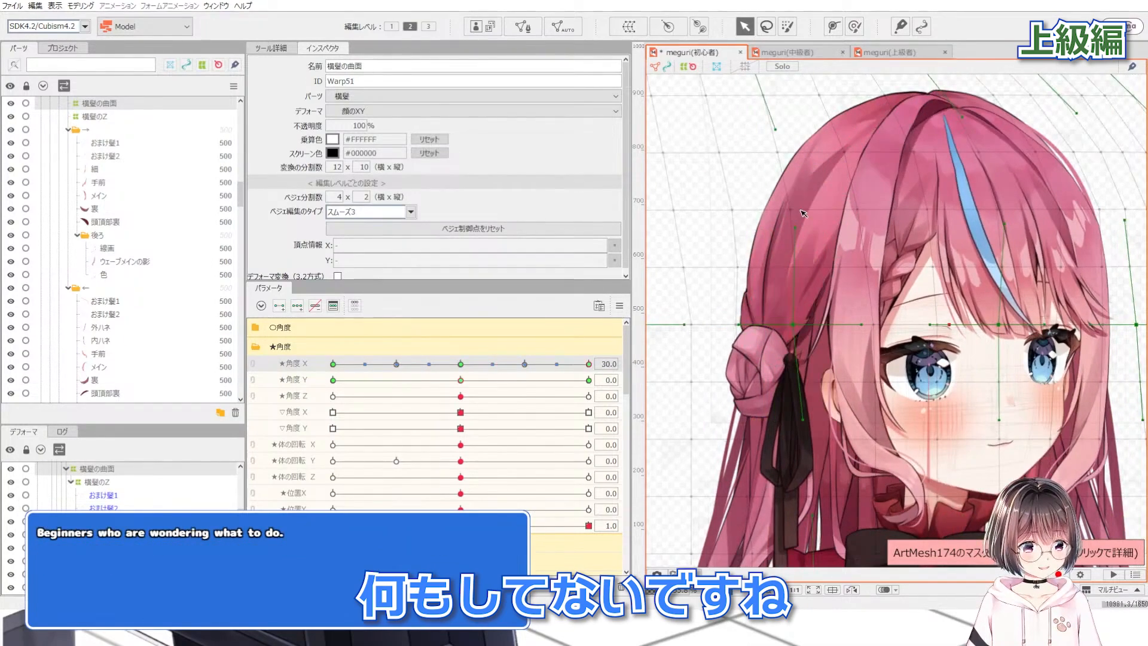
pyautogui.click(801, 53)
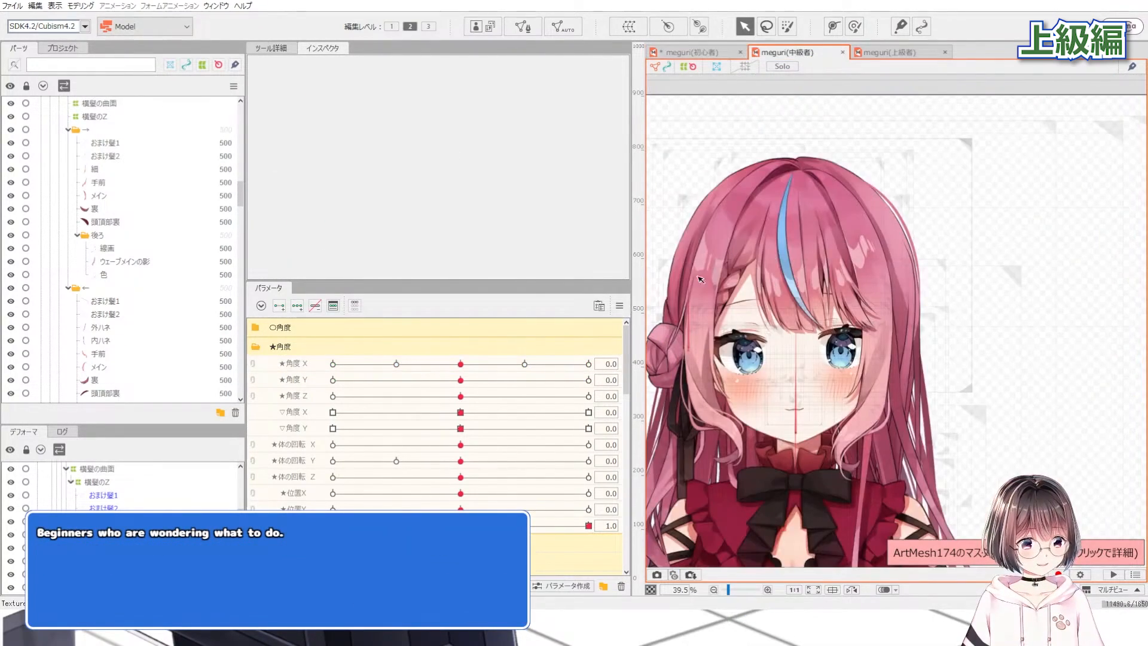
pyautogui.scroll(5, 780, 239)
pyautogui.click(780, 240)
pyautogui.scroll(-2, 679, 293)
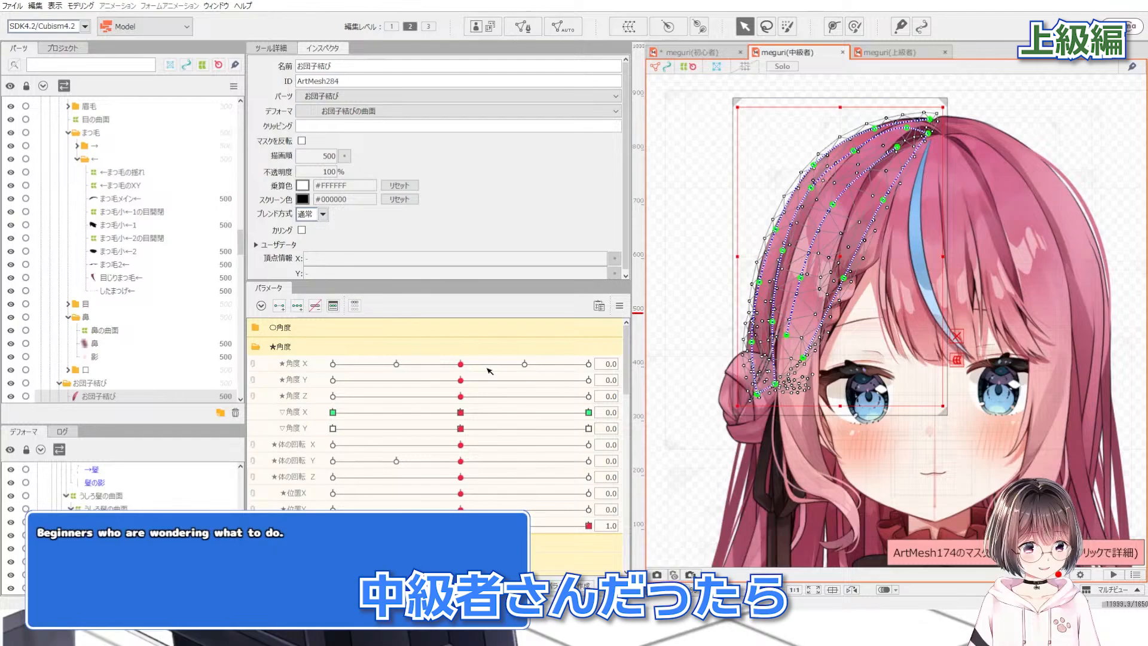
# Examine the isolated お団子結び mesh structure in meguri(中級者), and preview the お団子結びの曲面 deformer with Angle X up to 30
pyautogui.hotkey('shift', 's')
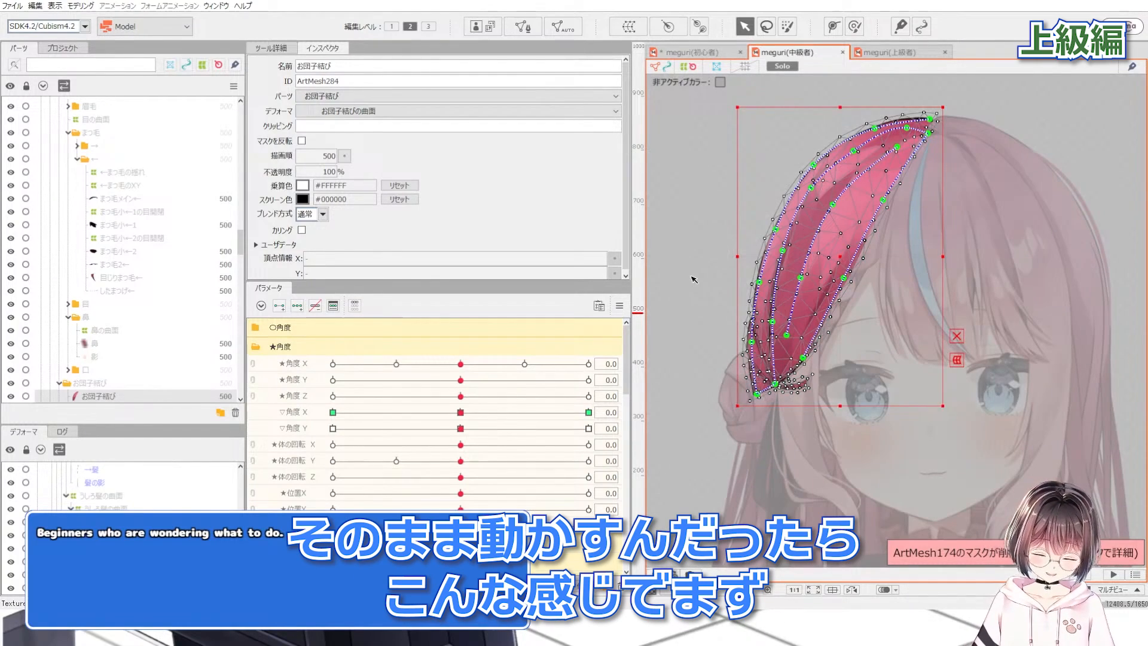
pyautogui.click(694, 279)
pyautogui.doubleClick(840, 245)
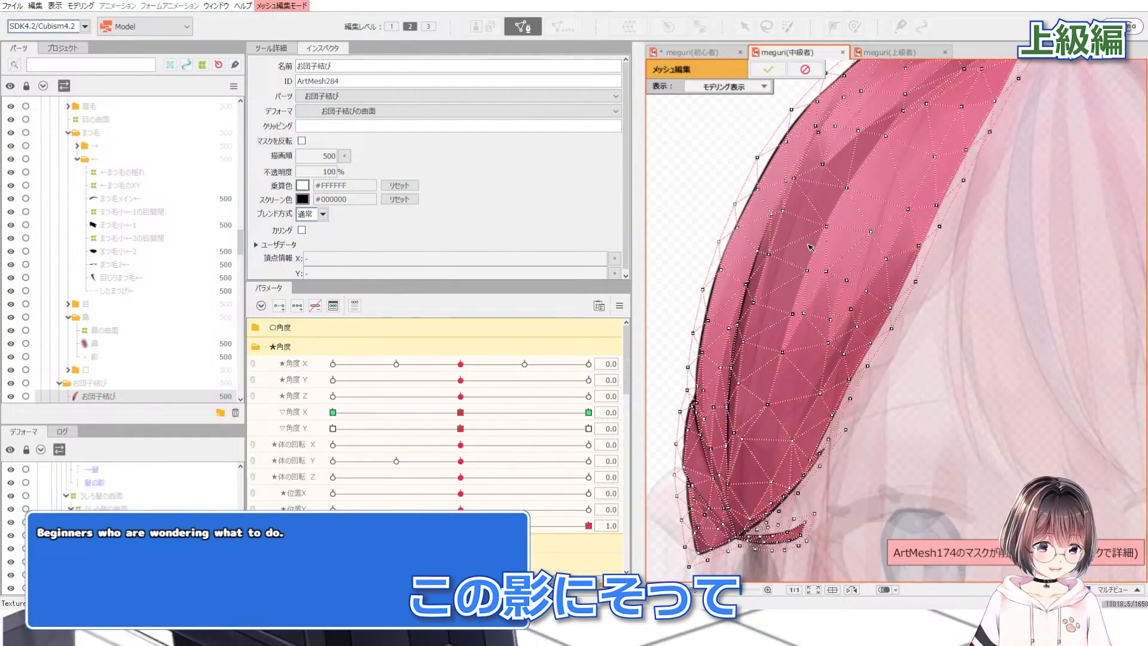
pyautogui.scroll(-3, 809, 247)
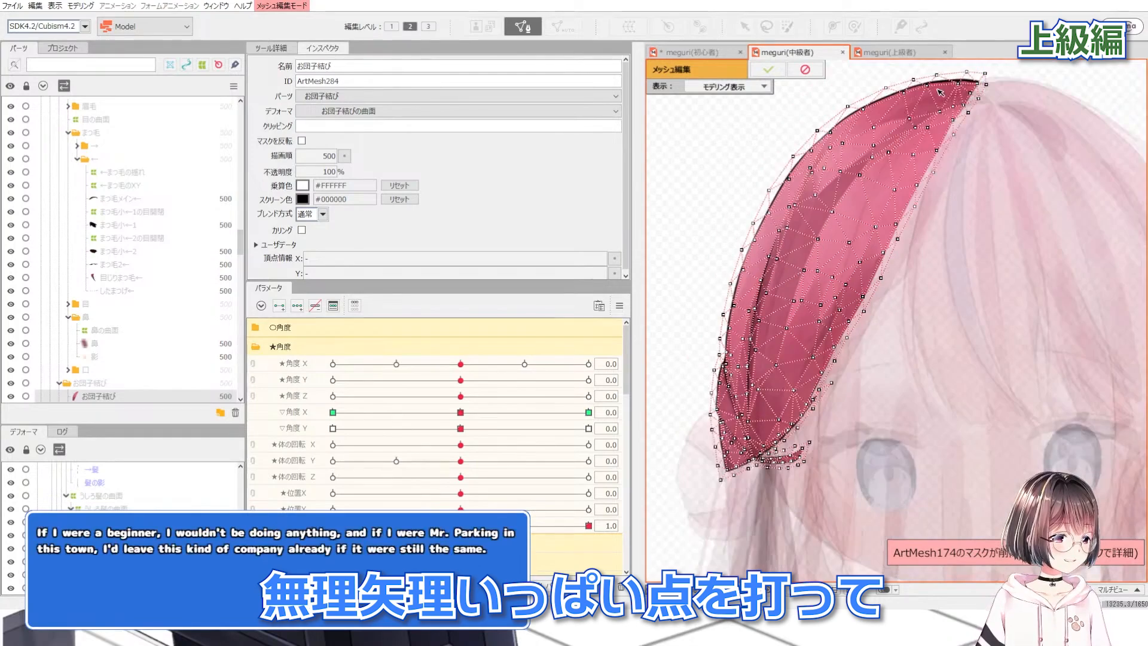
pyautogui.scroll(3, 937, 97)
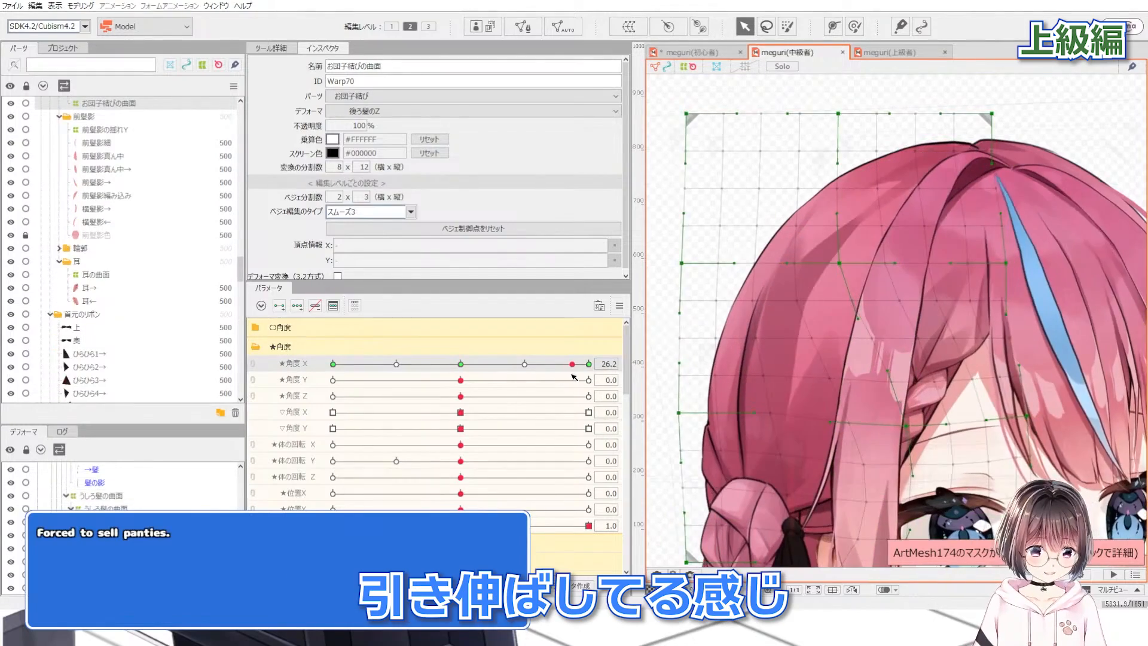
pyautogui.moveTo(460, 363); pyautogui.dragTo(598, 373)
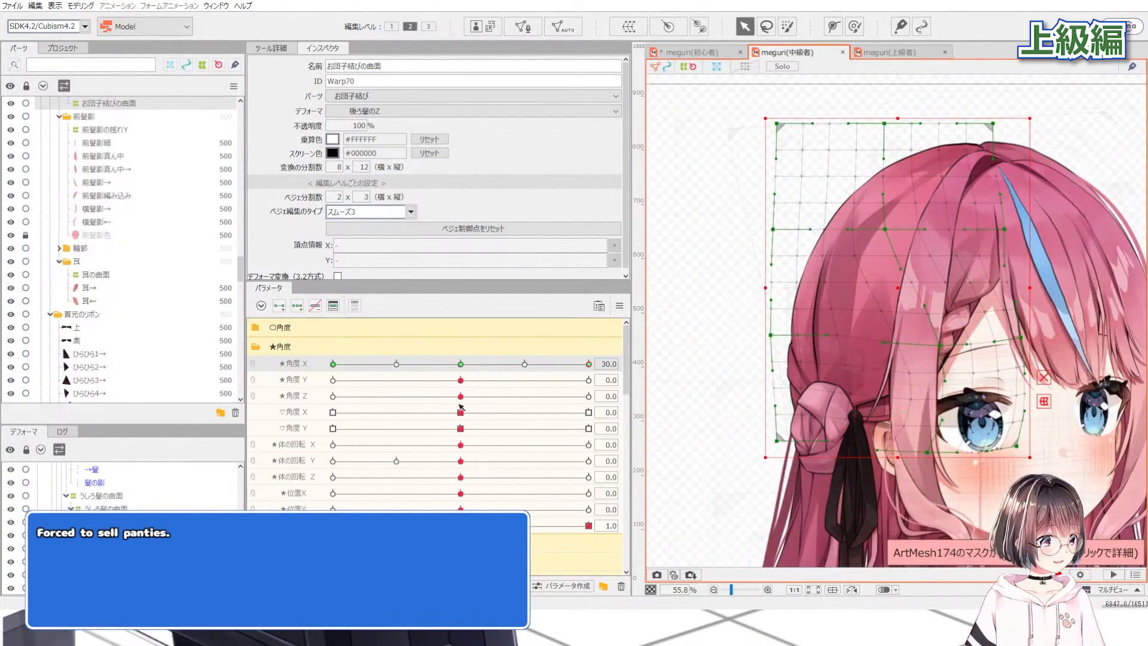
pyautogui.moveTo(486, 365); pyautogui.dragTo(539, 363)
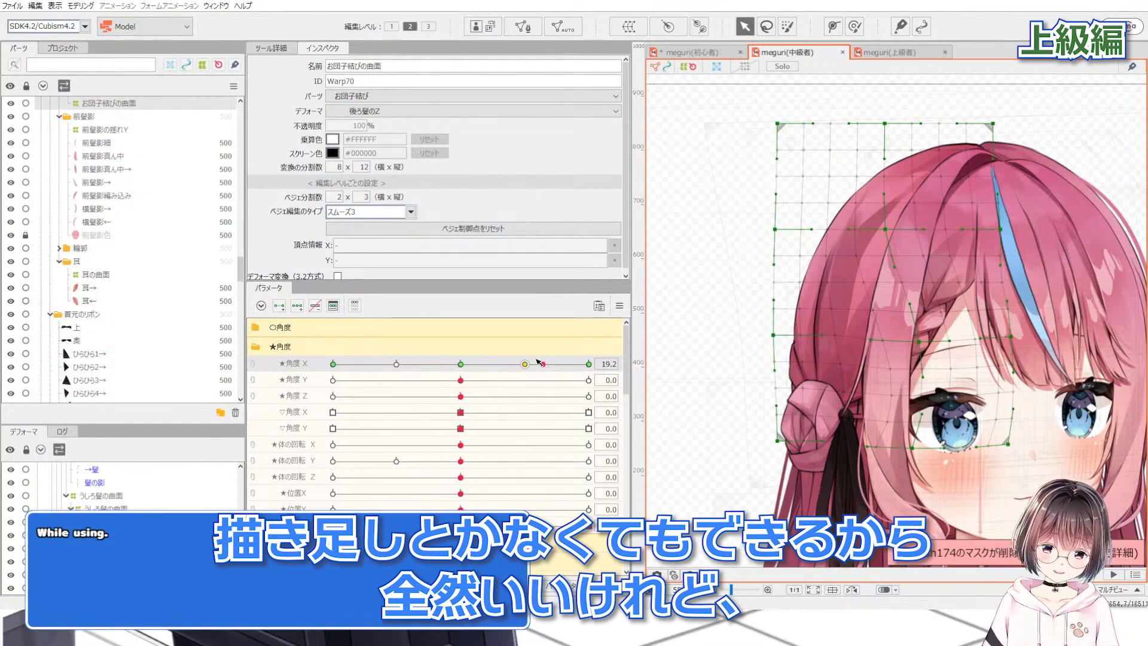
# Isolate the お団子結び(明) mesh in meguri(上級者) to inspect it, and preview its deformation at Angle X 30
pyautogui.click(908, 53)
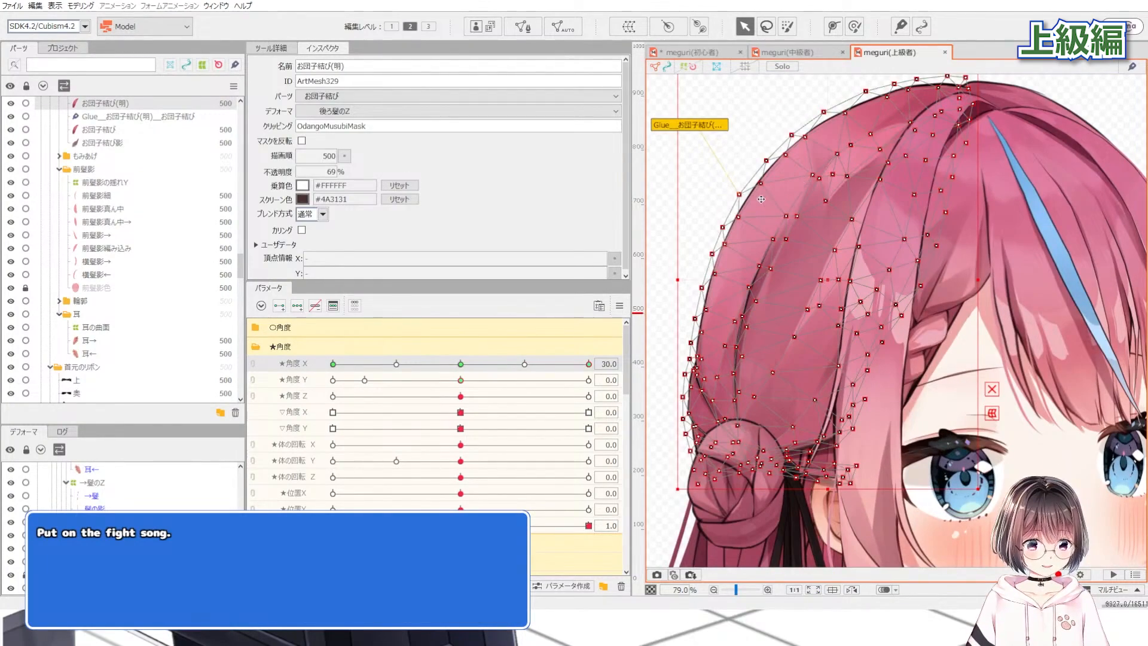
pyautogui.hotkey('shift', 's')
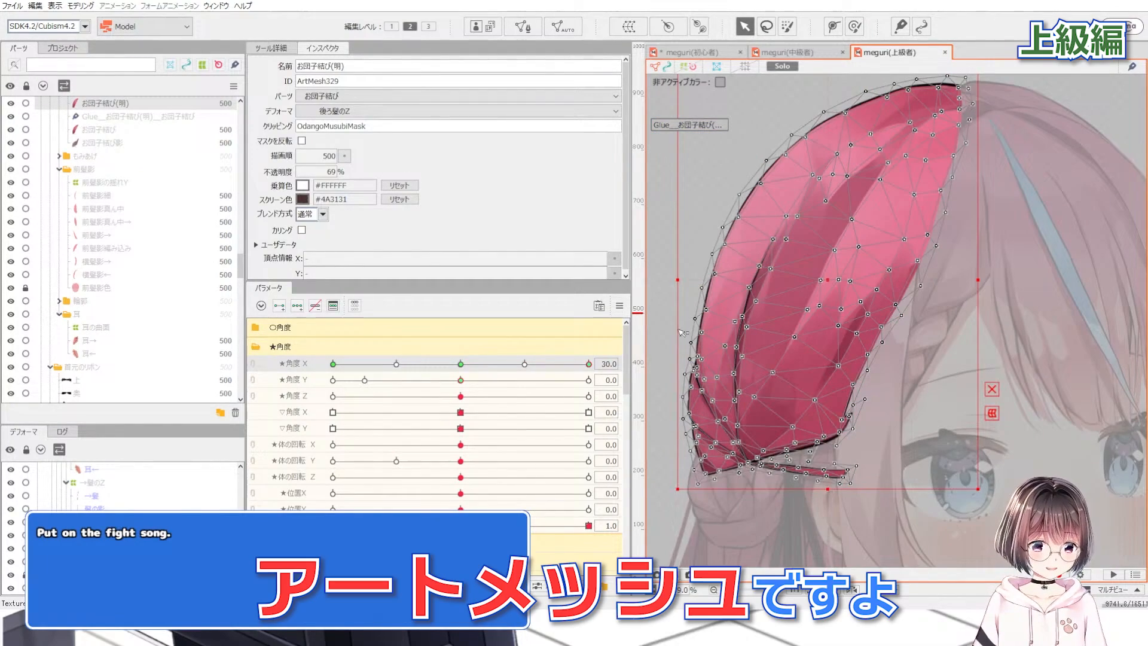
pyautogui.moveTo(579, 372); pyautogui.dragTo(603, 336)
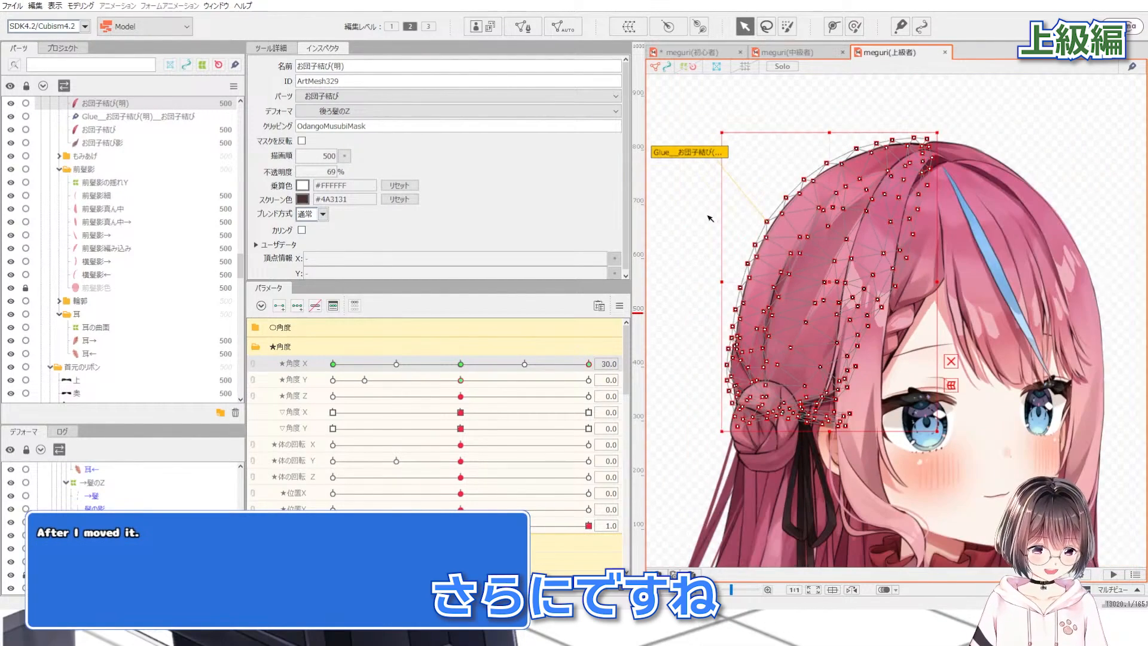
# Preview the head turn along Angle X in meguri(上級者) with お団子結び(明) hidden, and show the part again
pyautogui.press('Escape')
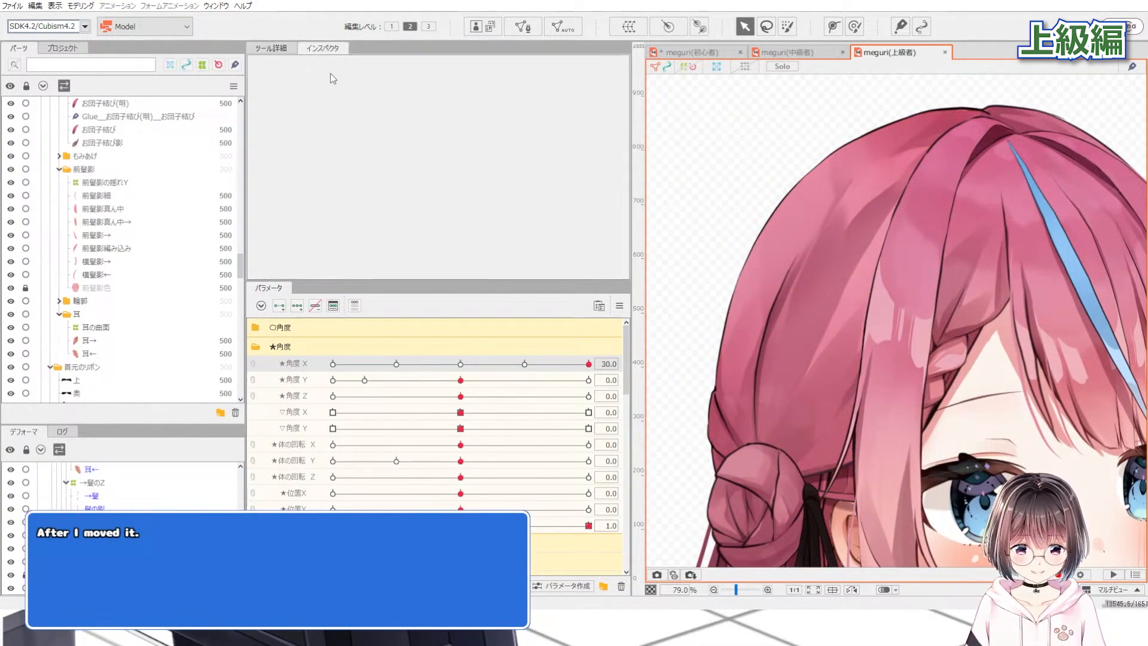
pyautogui.click(825, 372)
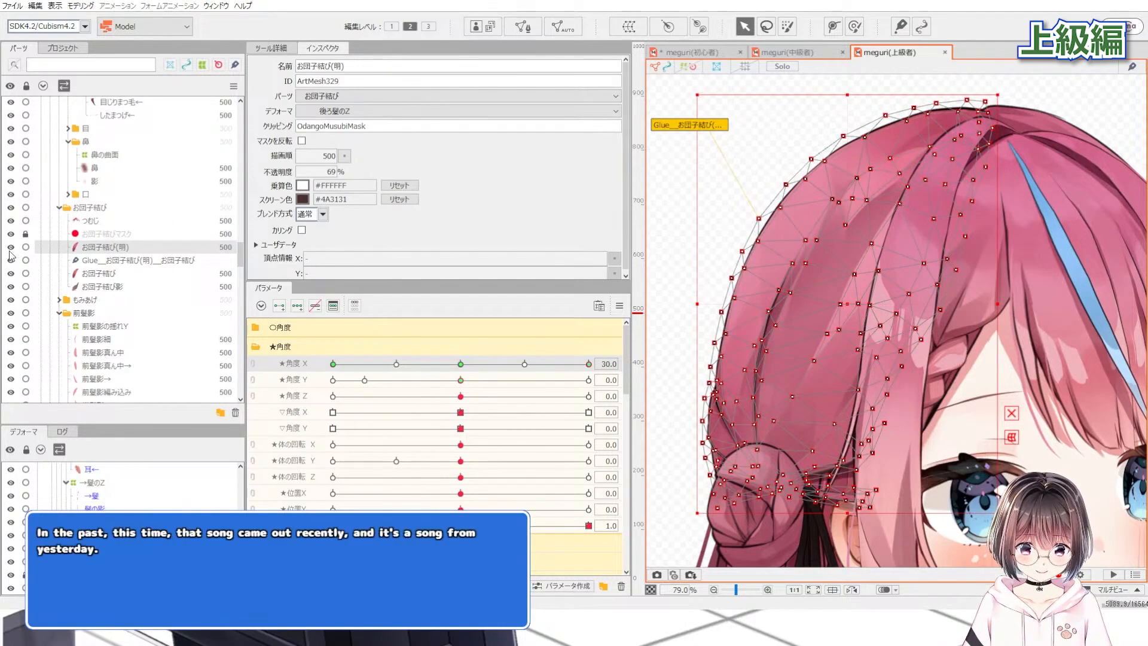
pyautogui.click(11, 247)
pyautogui.press('Escape')
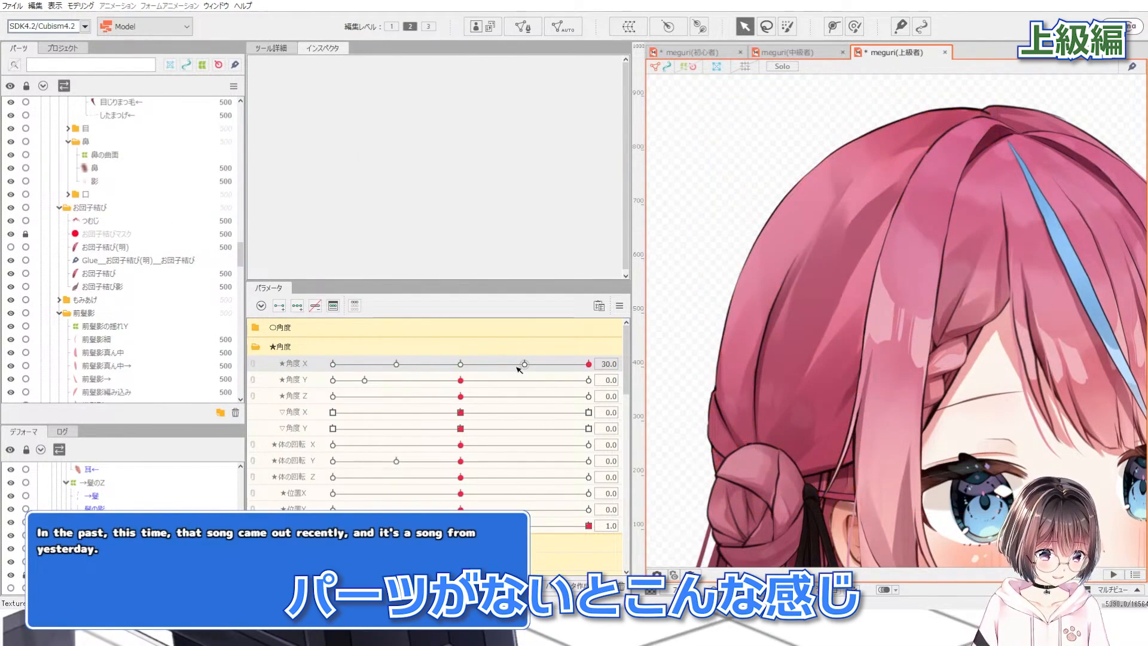
pyautogui.moveTo(521, 369); pyautogui.dragTo(577, 350)
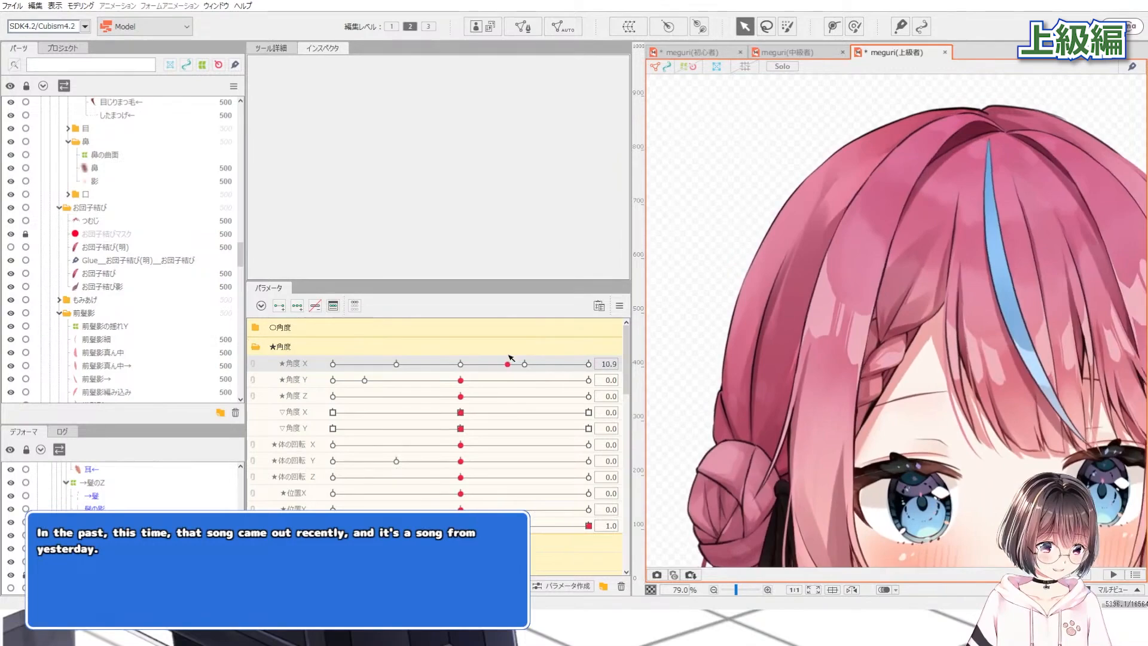
pyautogui.click(11, 248)
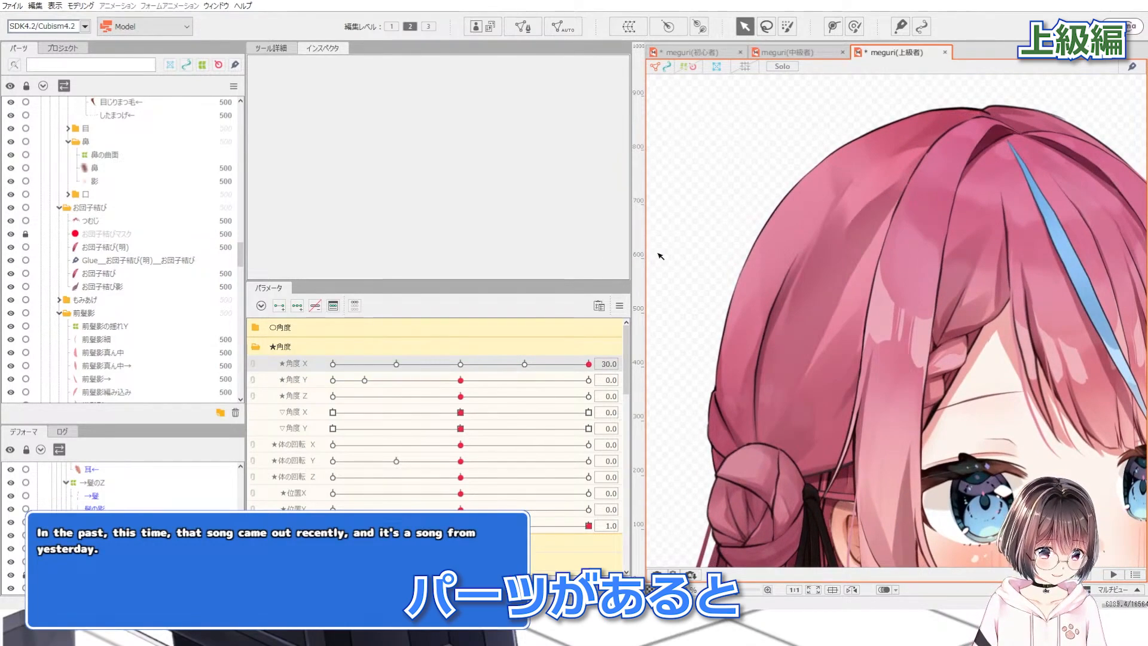
# Compare the tied hair with and without お団子結び(明) at Angle X 30 by toggling its visibility, and select the mesh
pyautogui.click(10, 247)
pyautogui.click(11, 247)
pyautogui.click(10, 247)
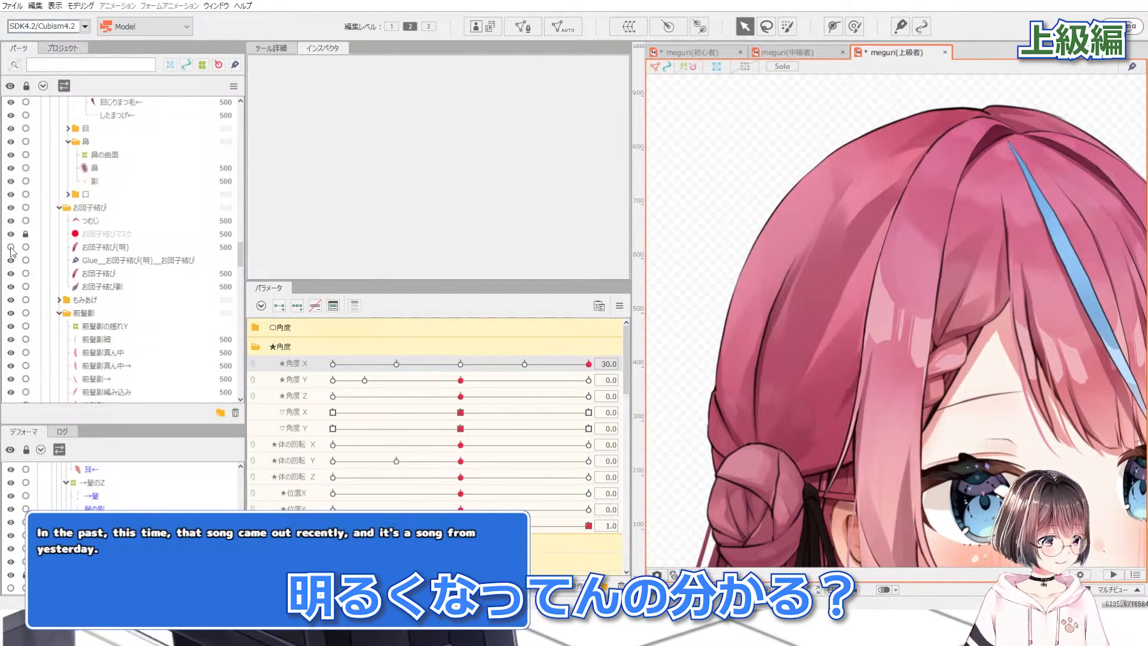
pyautogui.click(10, 247)
pyautogui.click(11, 247)
pyautogui.click(10, 247)
pyautogui.click(10, 247)
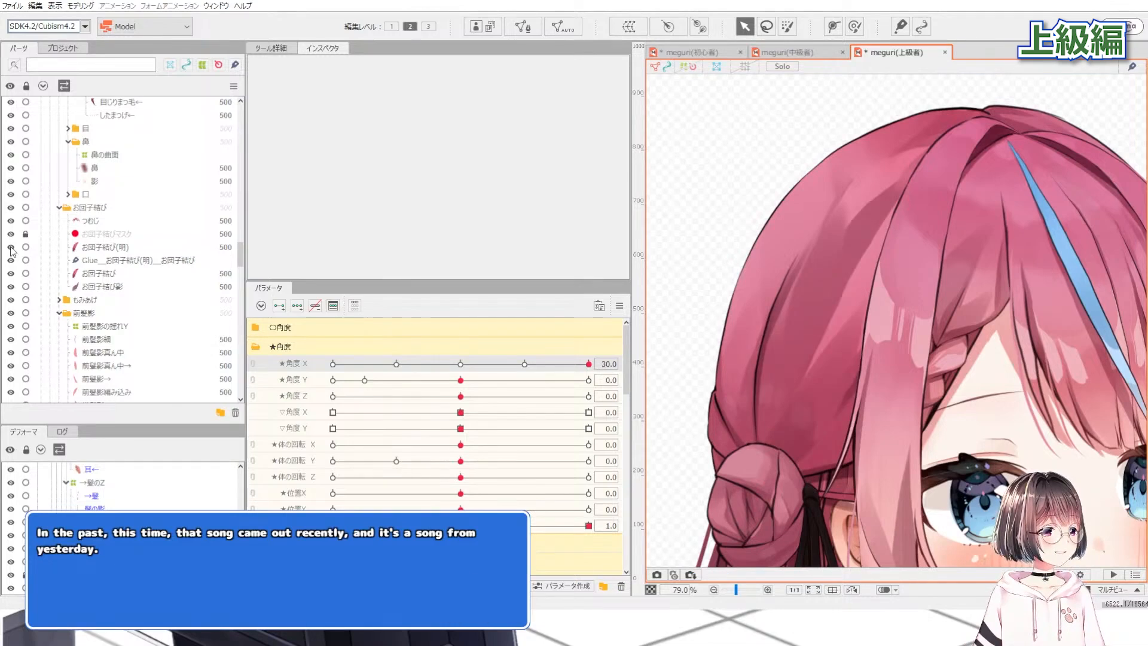
pyautogui.click(10, 247)
pyautogui.click(102, 247)
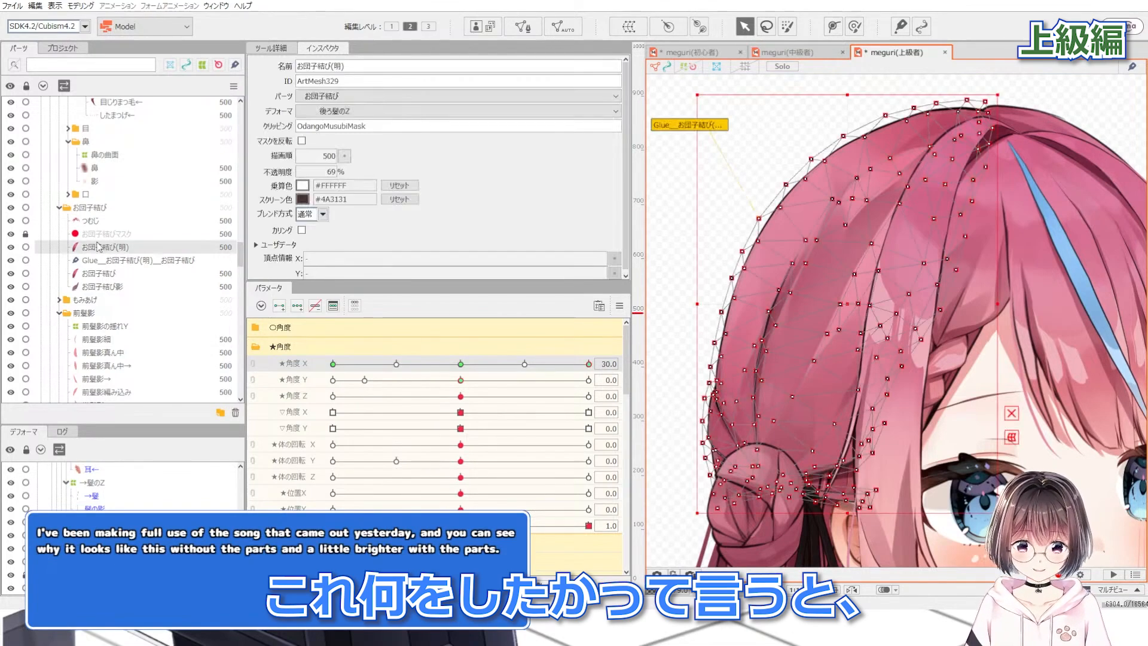
# Compare the お団子結び(明) shading with お団子結びマスク hidden, and restore the visibility of both parts
pyautogui.click(14, 232)
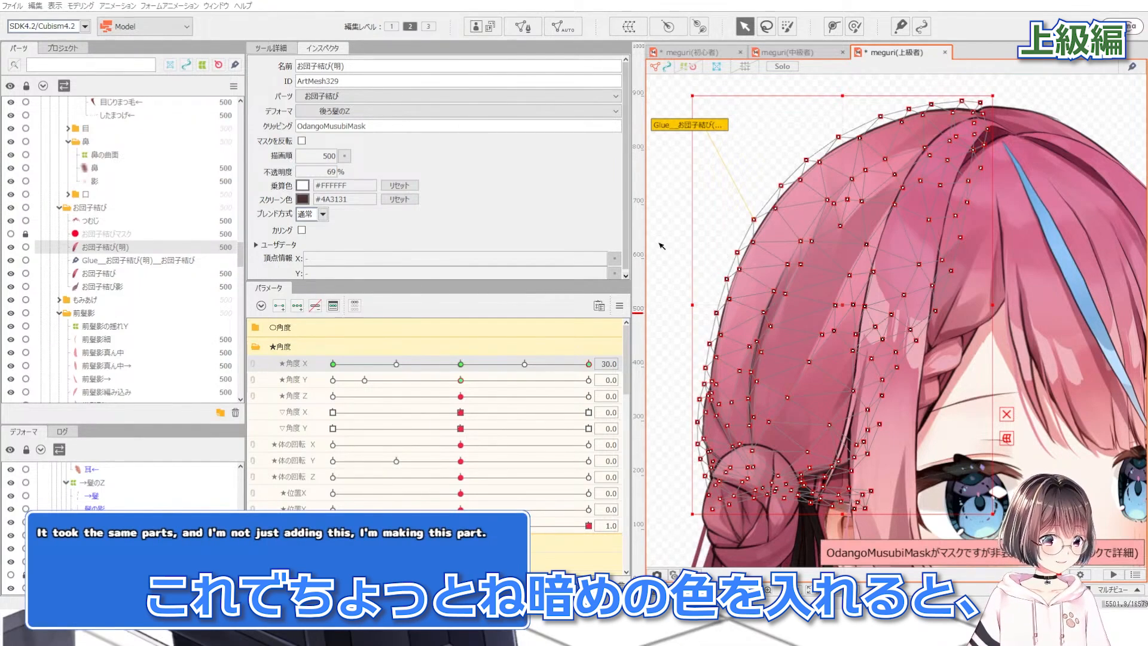
pyautogui.click(15, 247)
pyautogui.click(15, 248)
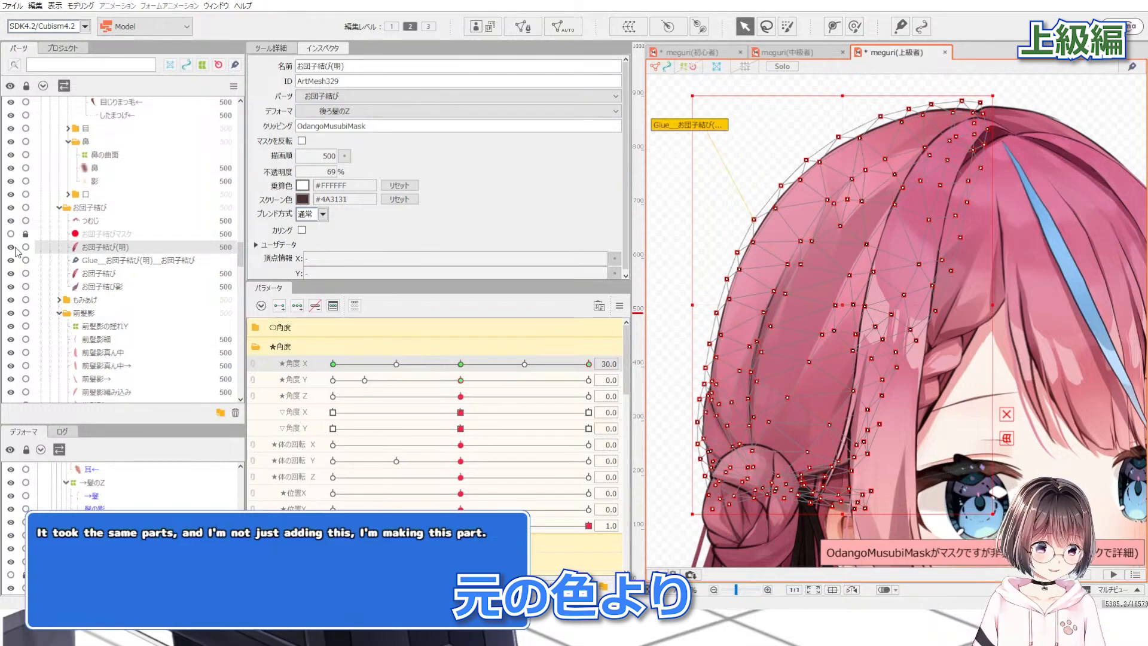
pyautogui.click(11, 235)
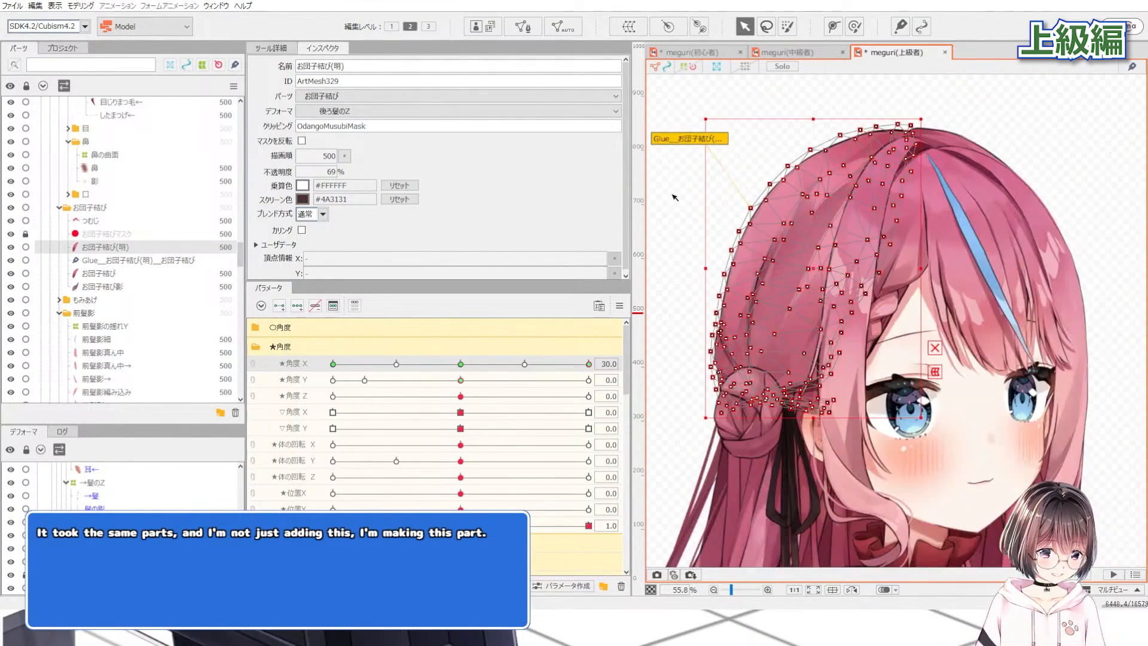
# Examine the seam between the side hair and tied hair in meguri(上級者) while moving Angle X between 0 and 30
pyautogui.press('Escape')
pyautogui.scroll(3, 766, 380)
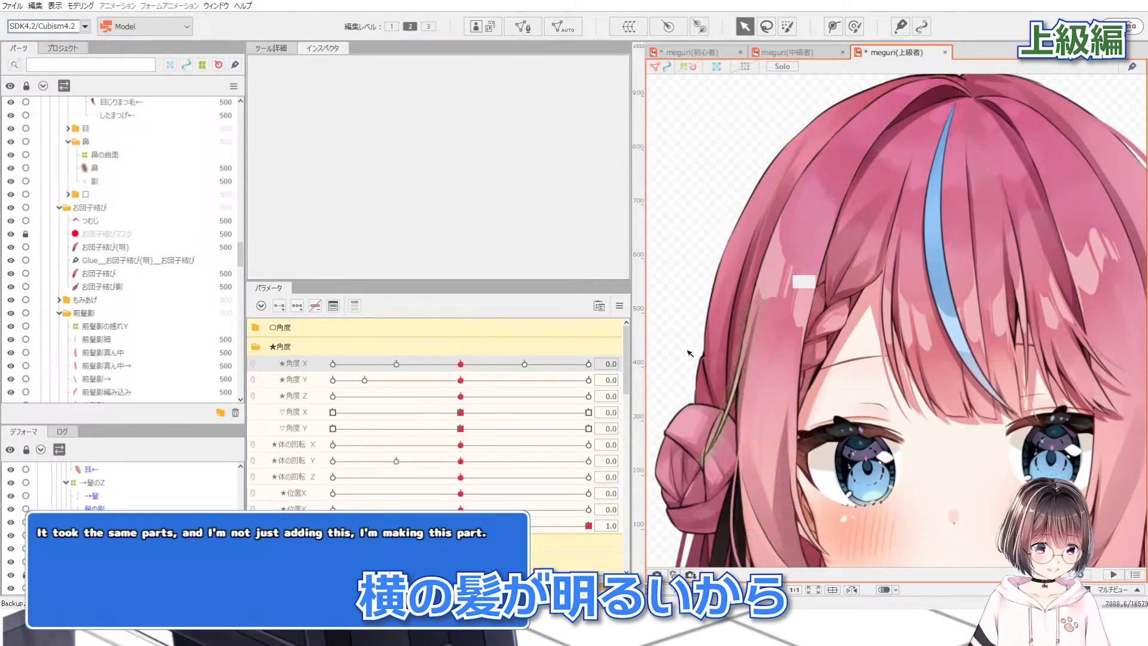
pyautogui.moveTo(461, 364); pyautogui.dragTo(601, 374)
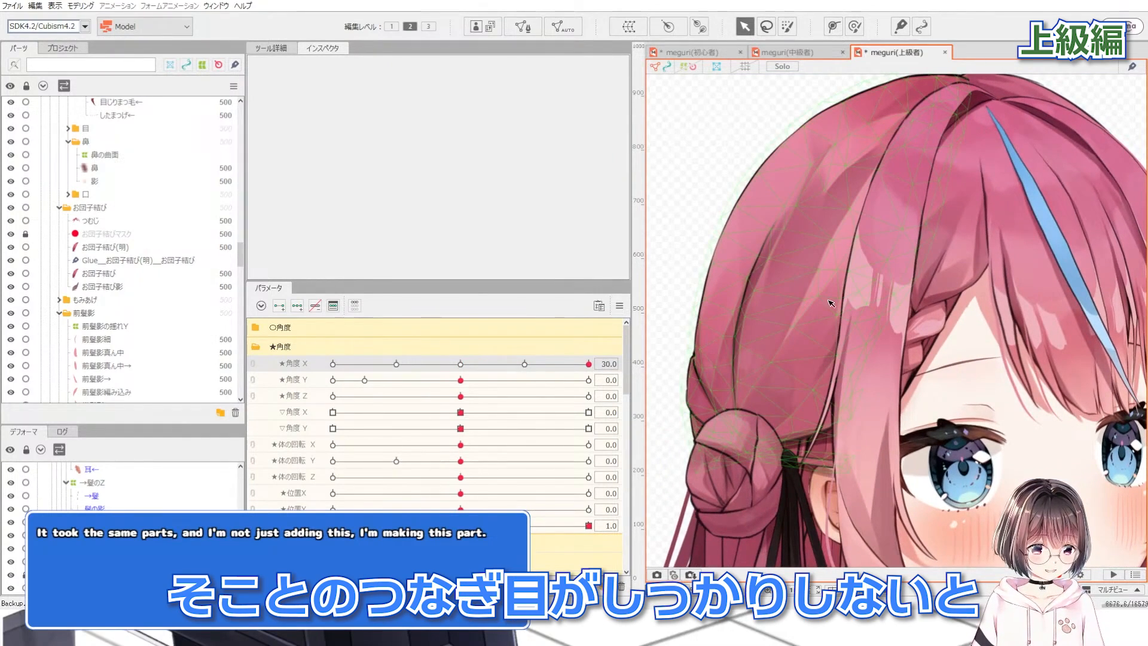
pyautogui.click(11, 247)
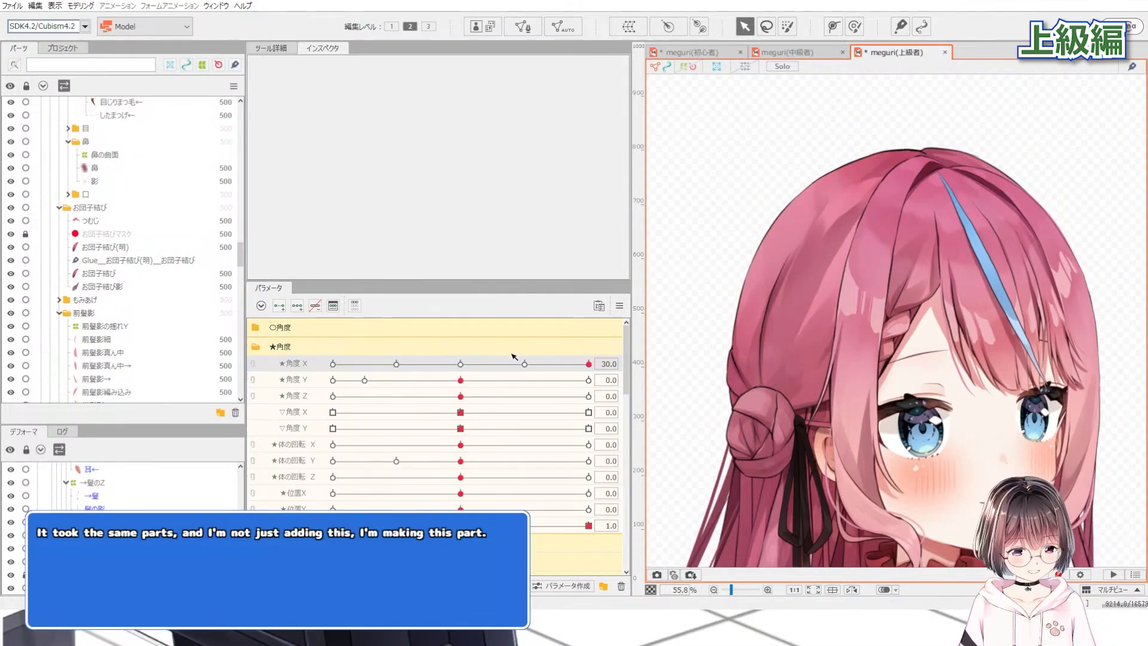
pyautogui.moveTo(469, 358); pyautogui.dragTo(585, 363)
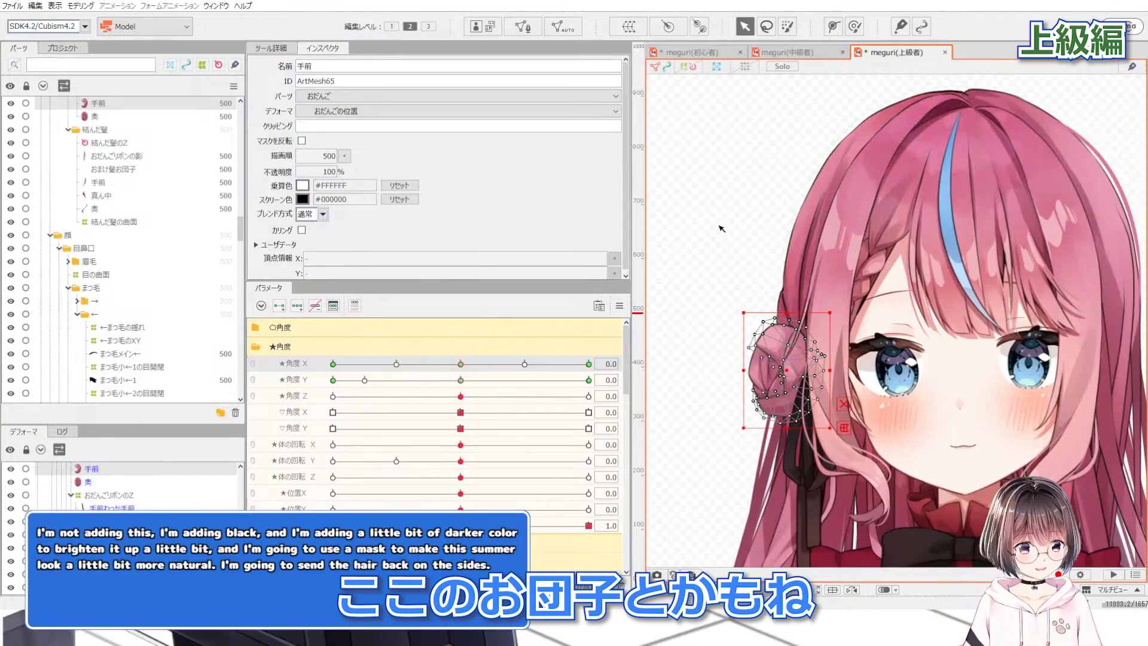
pyautogui.click(721, 228)
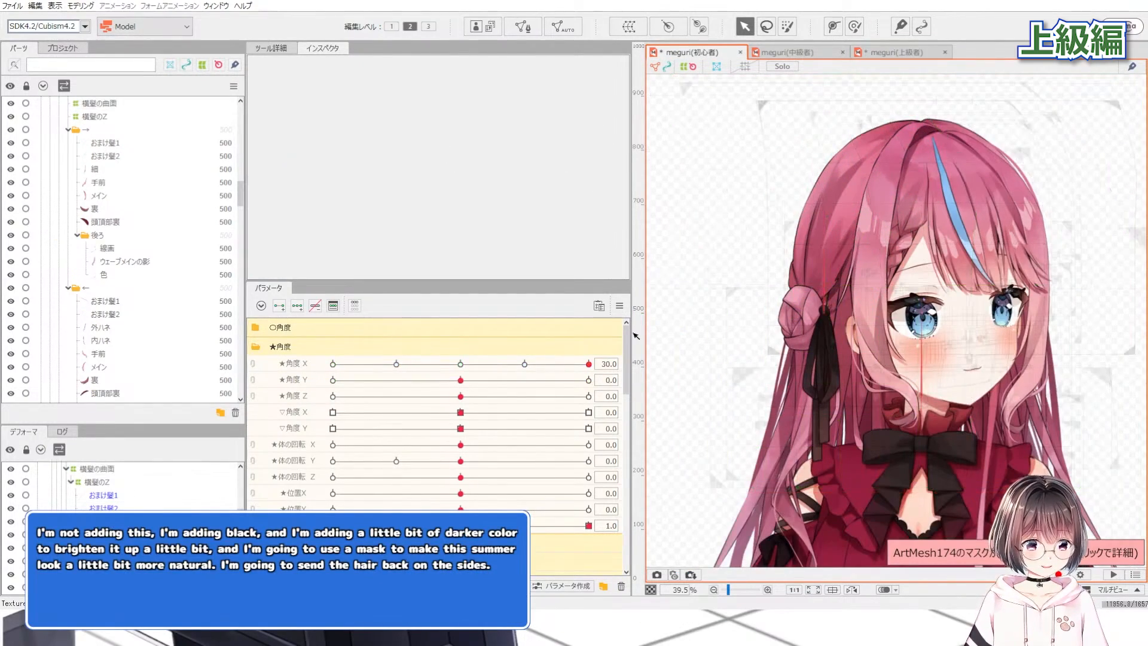
# Preview how the hair bun moves along Angle X in meguri(初心者) and meguri(中級者), inspecting the 手前 mesh in the latter
pyautogui.moveTo(549, 358)
pyautogui.mouseDown()
pyautogui.moveTo(380, 377)
pyautogui.moveTo(375, 363)
pyautogui.moveTo(564, 341)
pyautogui.mouseUp()
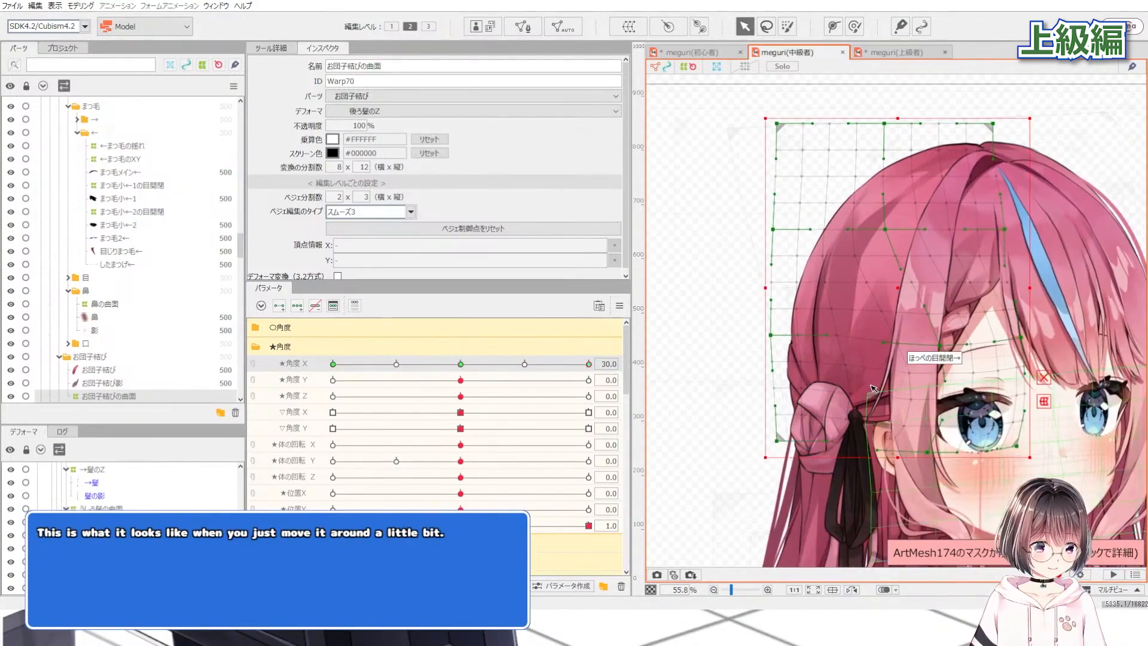
pyautogui.moveTo(416, 366)
pyautogui.mouseDown()
pyautogui.moveTo(397, 365)
pyautogui.moveTo(524, 366)
pyautogui.mouseUp()
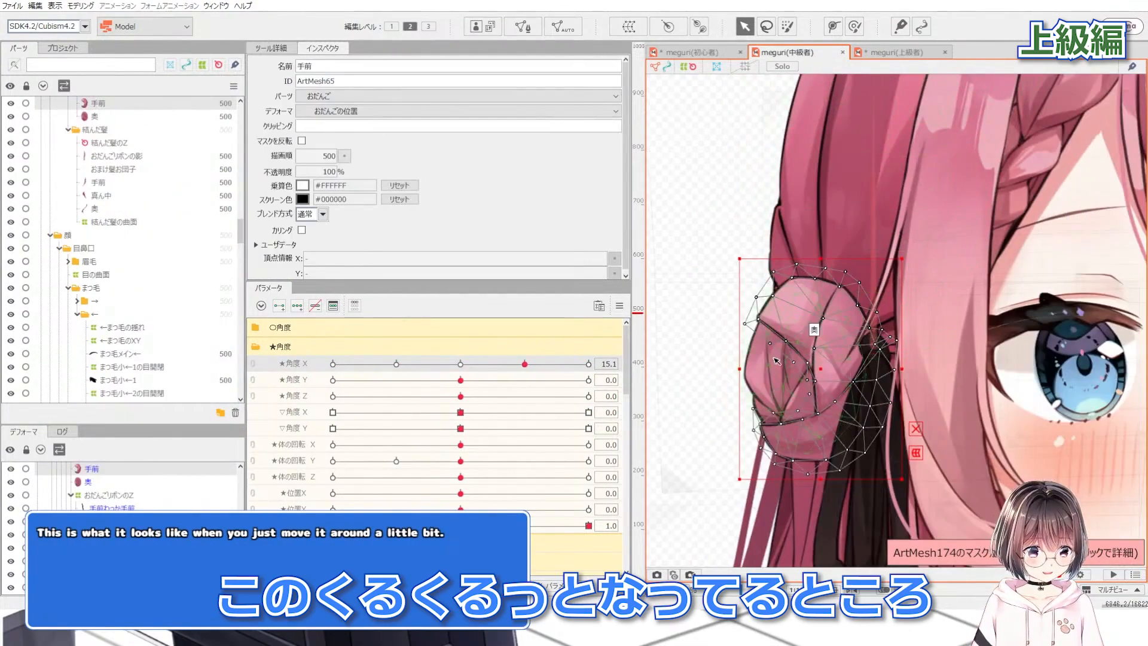
pyautogui.moveTo(538, 369); pyautogui.dragTo(588, 364)
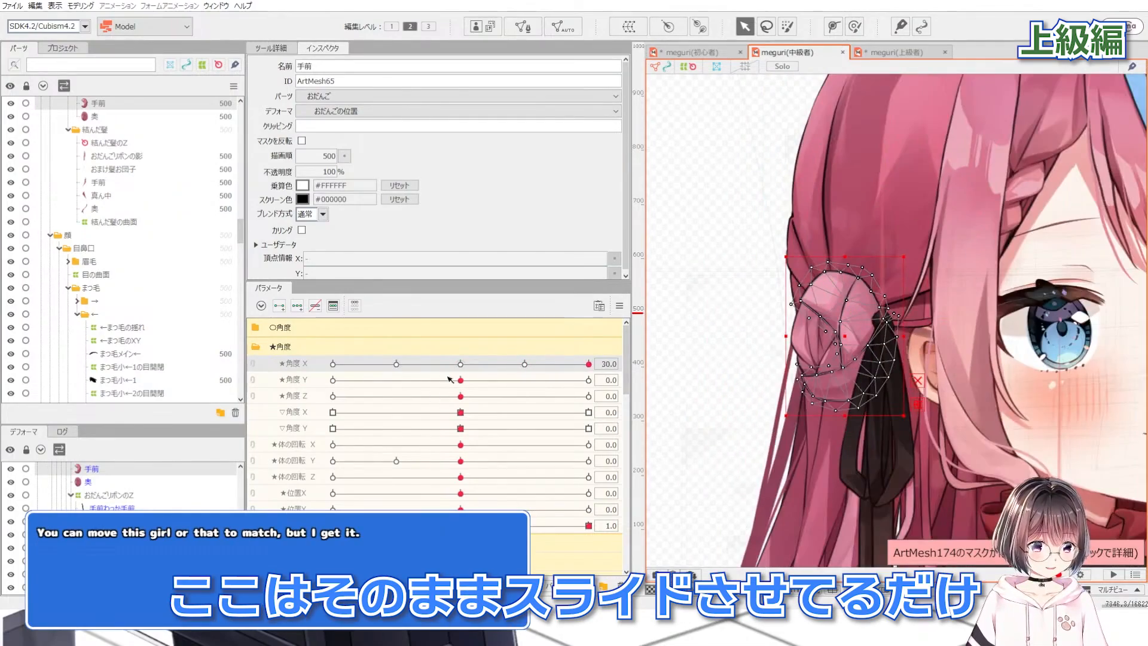
pyautogui.moveTo(467, 365); pyautogui.dragTo(363, 385)
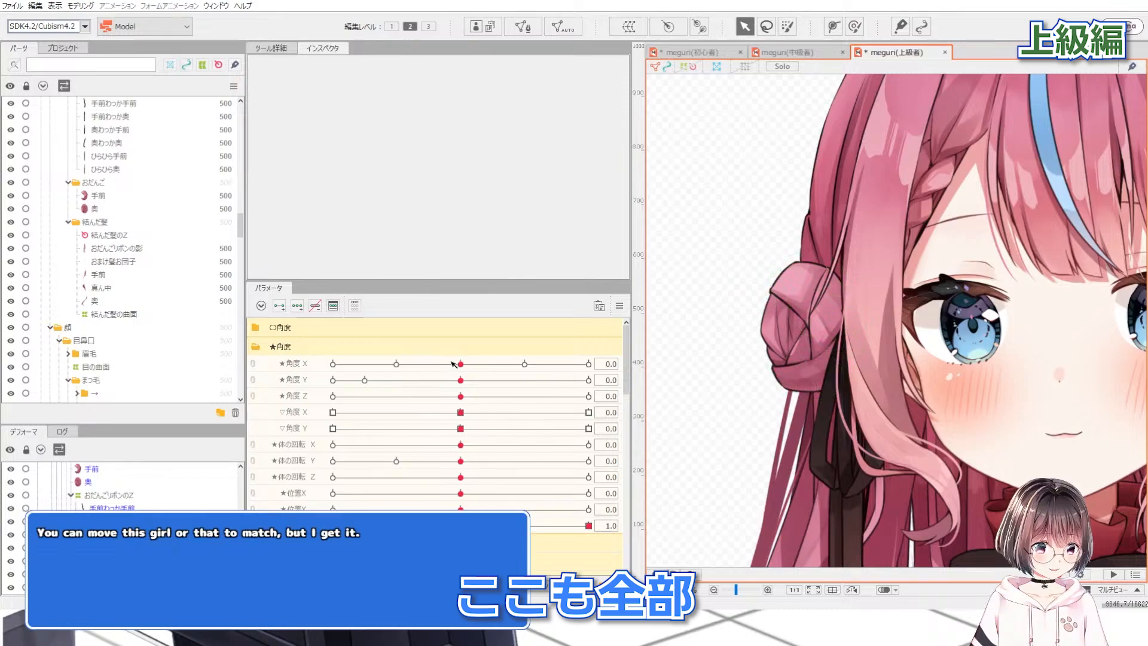
# Select the bun's 手前 mesh in meguri(上級者) at Angle X 0 and toggle its visibility to compare it with 奥
pyautogui.moveTo(453, 363)
pyautogui.mouseDown()
pyautogui.moveTo(607, 372)
pyautogui.moveTo(284, 358)
pyautogui.moveTo(425, 386)
pyautogui.moveTo(619, 379)
pyautogui.moveTo(308, 374)
pyautogui.moveTo(616, 371)
pyautogui.moveTo(311, 371)
pyautogui.moveTo(461, 365)
pyautogui.mouseUp()
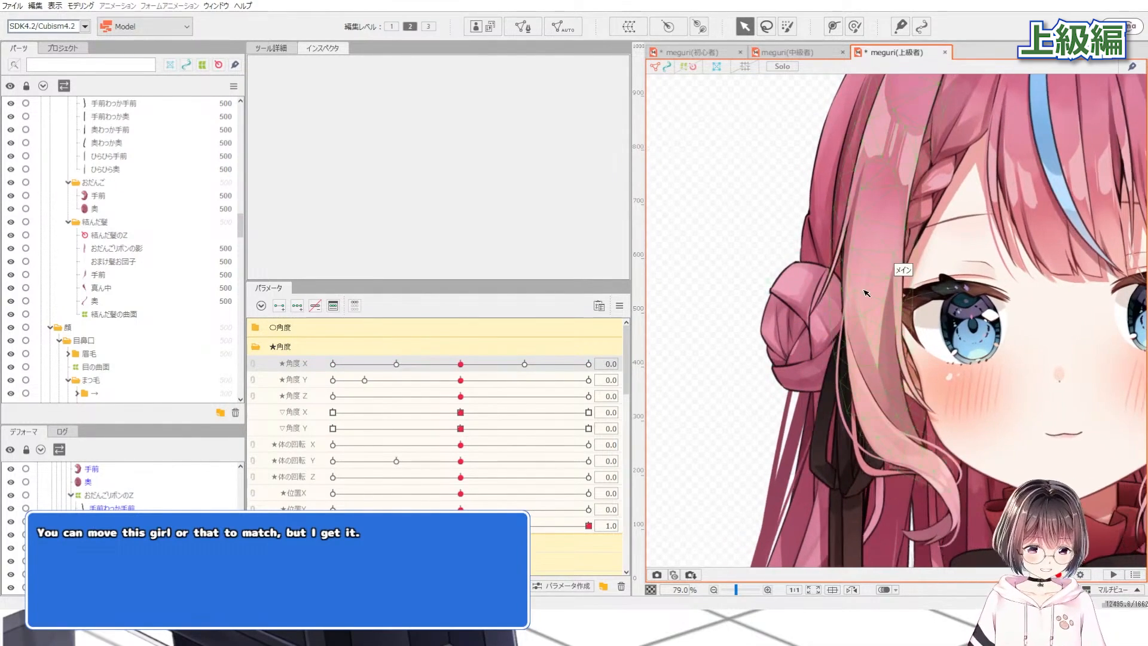
pyautogui.scroll(5, 799, 288)
pyautogui.click(803, 272)
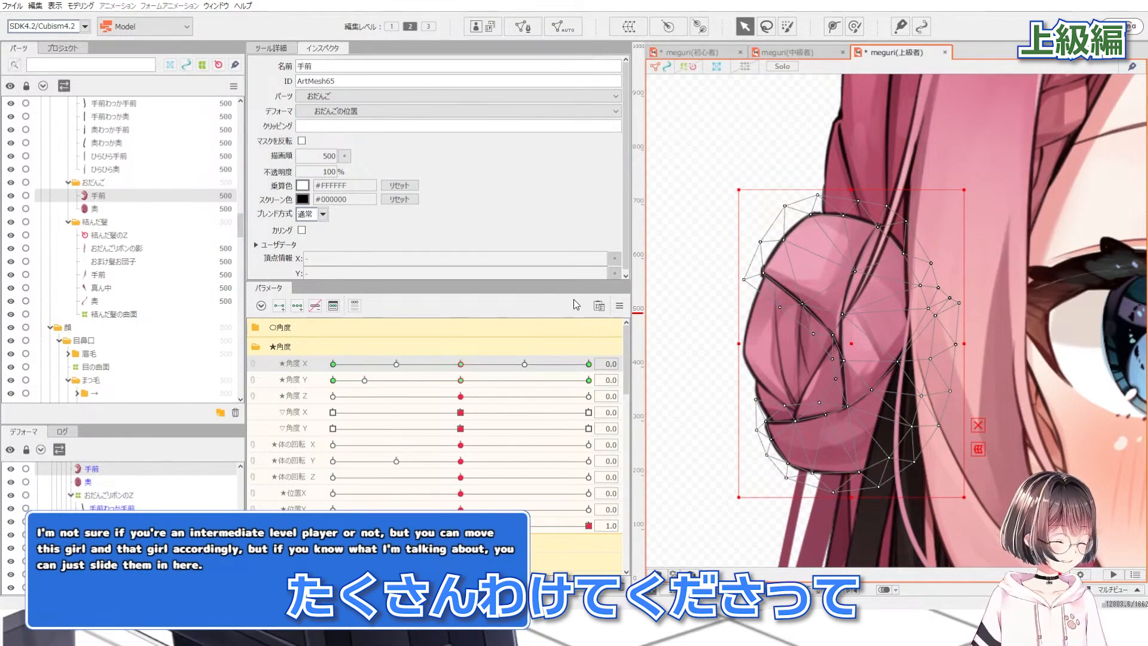
pyautogui.click(11, 195)
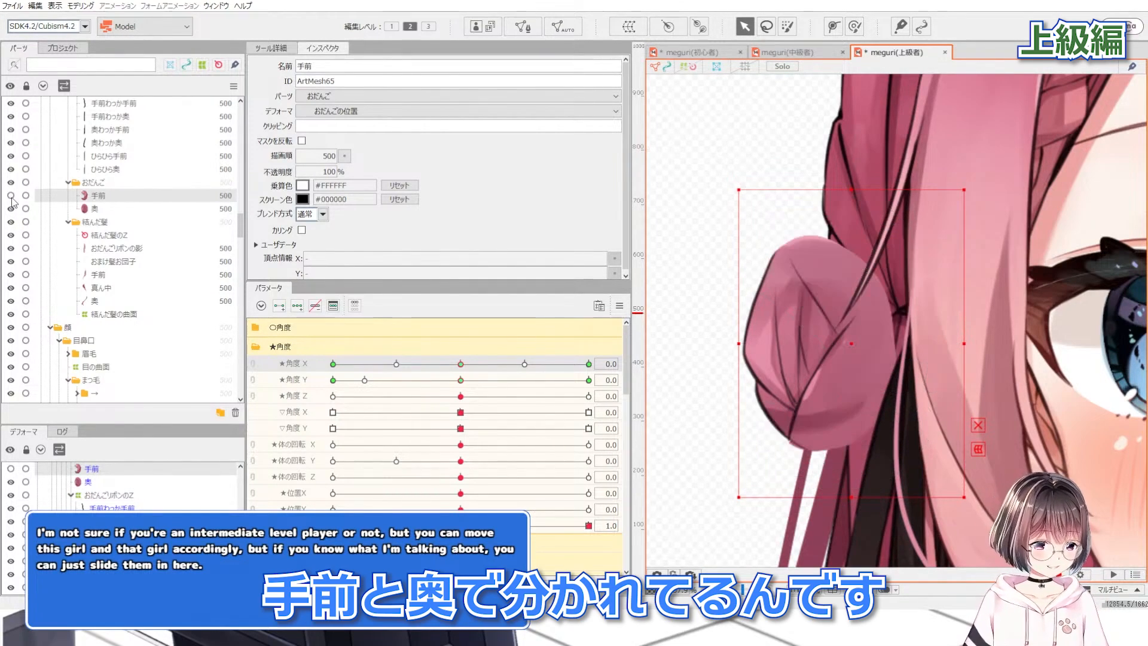
pyautogui.click(11, 195)
pyautogui.click(11, 196)
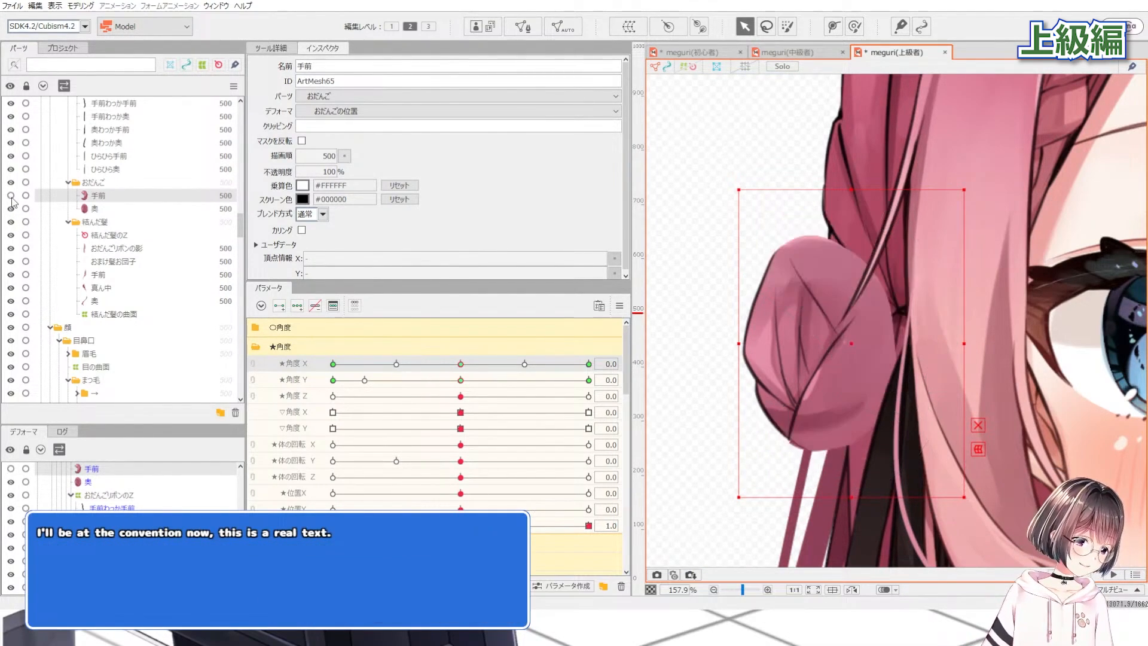
pyautogui.click(10, 196)
pyautogui.click(11, 196)
pyautogui.click(11, 195)
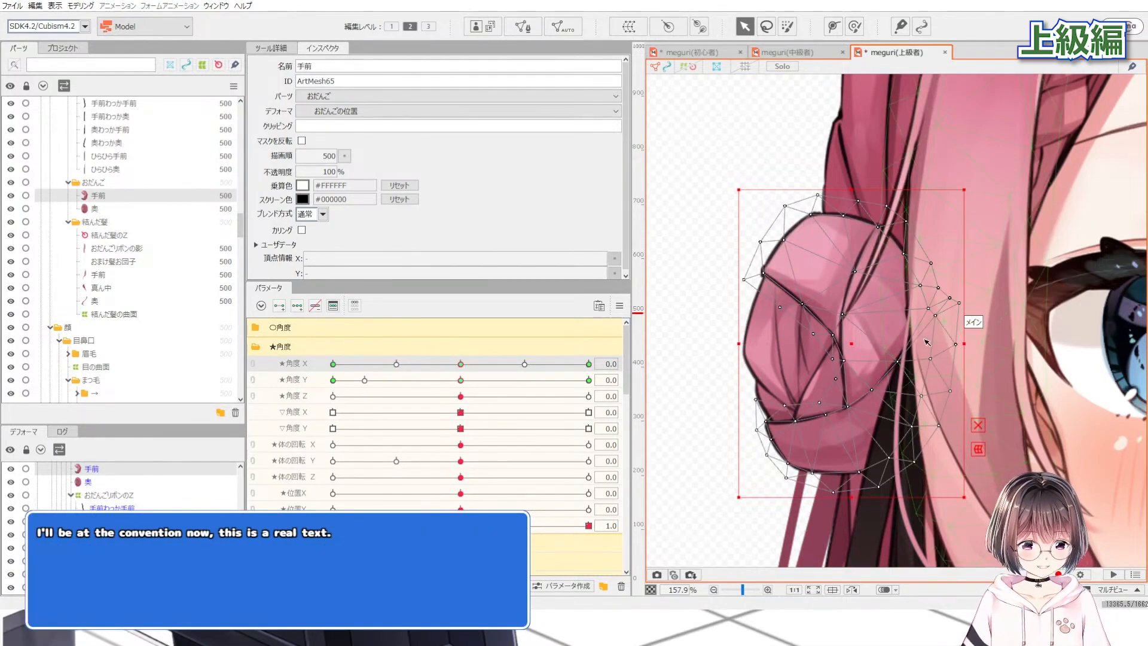
# Set Angle X to 30 in meguri(上級者) and examine the bun's shape and shading with nothing selected
pyautogui.click(522, 363)
pyautogui.moveTo(523, 379); pyautogui.dragTo(589, 363)
pyautogui.click(698, 269)
pyautogui.scroll(-3, 699, 268)
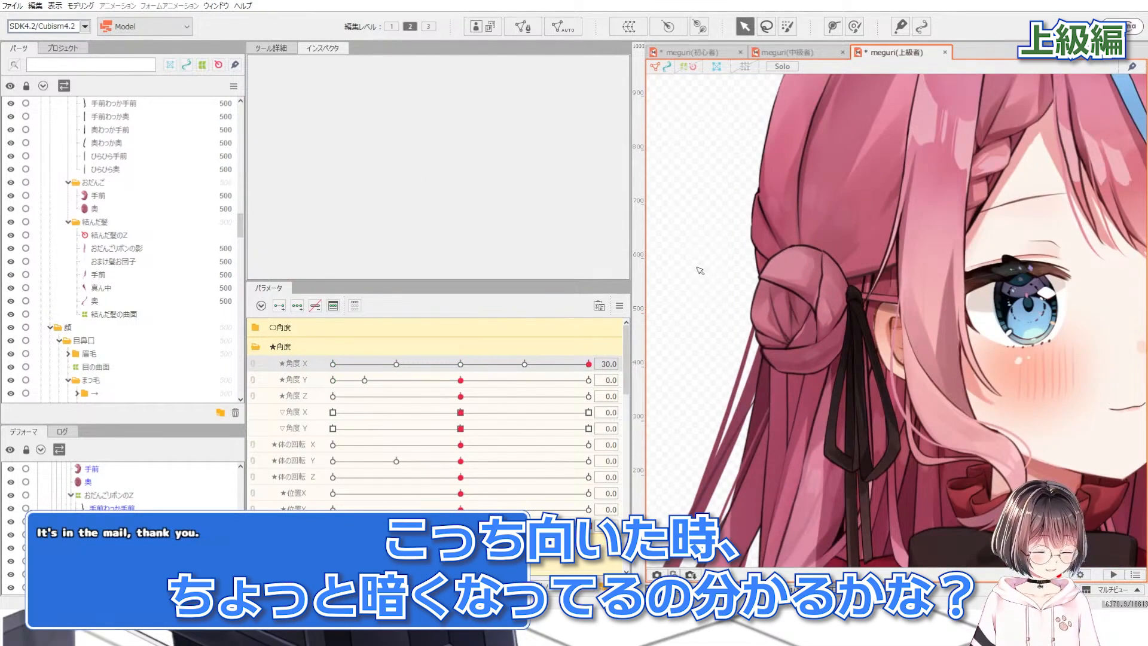
# Inspect the bun's 手前 mesh and compare the bun's position against the side hair at Angle X 0 and 30
pyautogui.click(819, 279)
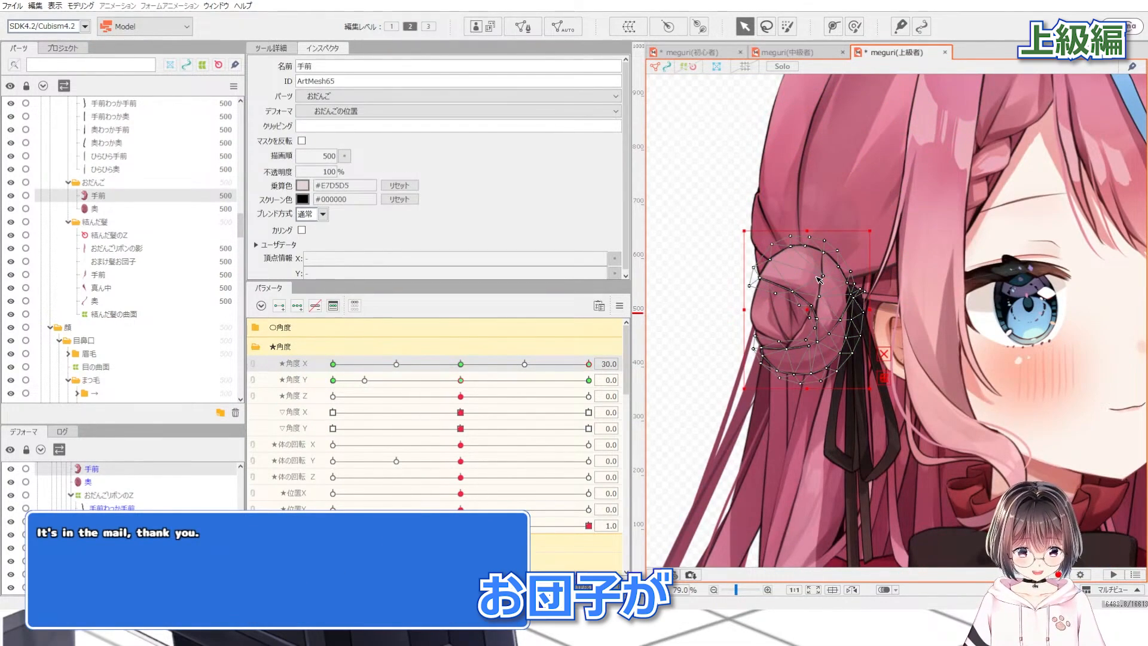
pyautogui.click(471, 365)
pyautogui.scroll(-3, 744, 370)
pyautogui.click(693, 260)
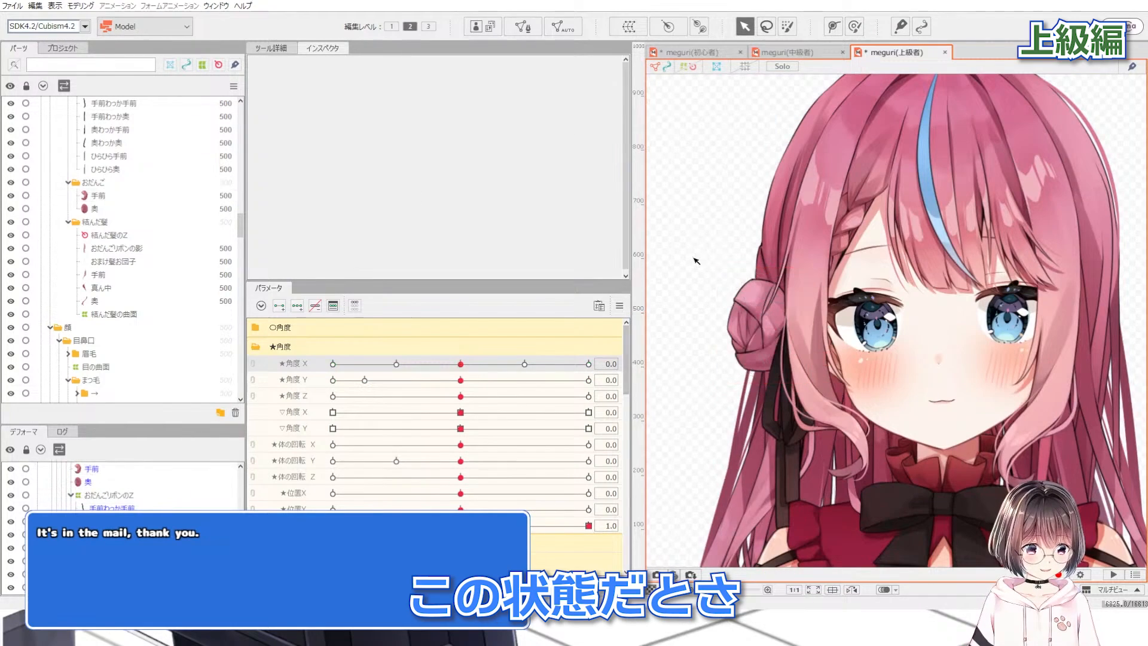
pyautogui.scroll(3, 867, 187)
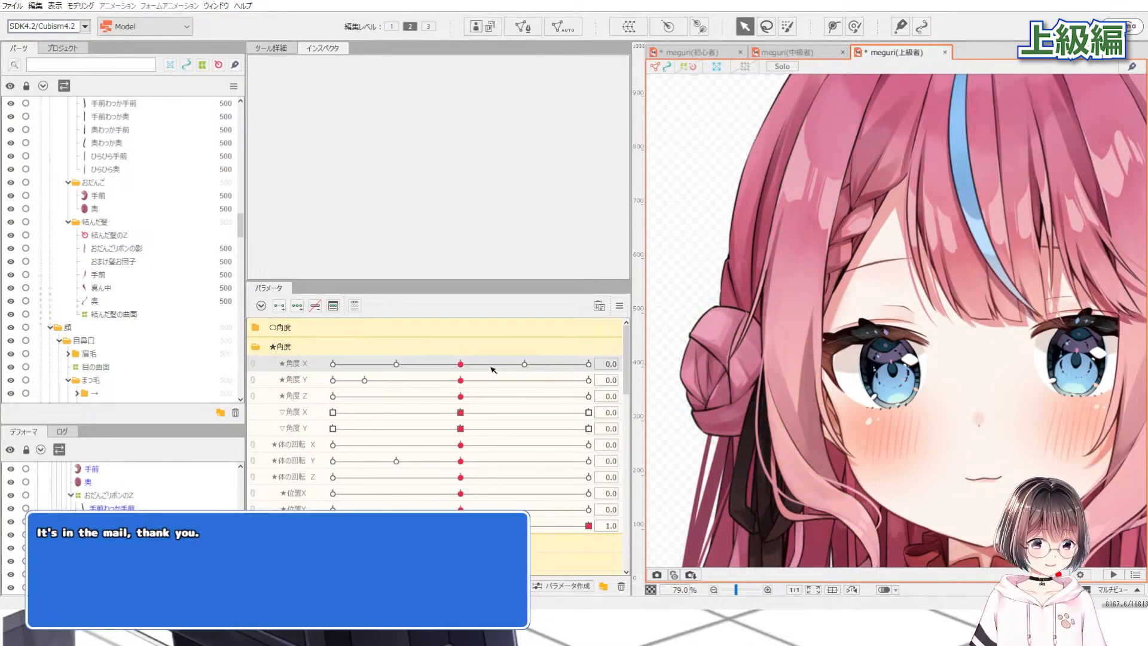
pyautogui.moveTo(490, 366); pyautogui.dragTo(597, 372)
pyautogui.scroll(-3, 878, 338)
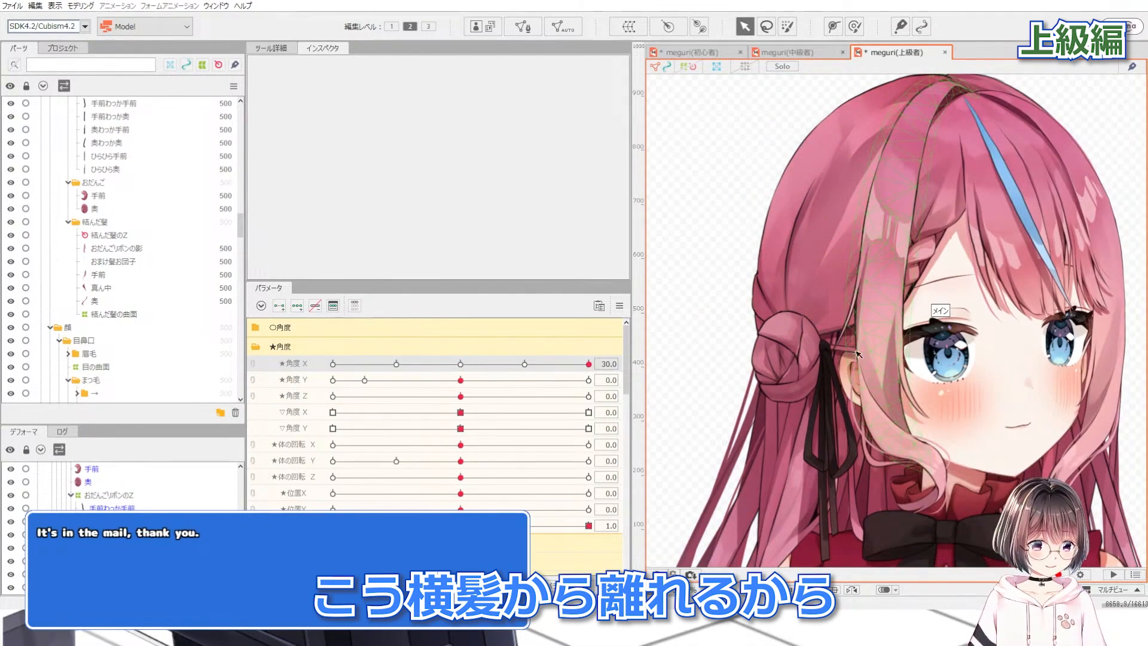
# Reset the multiply color of the bun's 手前 and 奥 meshes at Angle X 30 to compare their shading, and undo the reset
pyautogui.scroll(3, 865, 331)
pyautogui.click(96, 196)
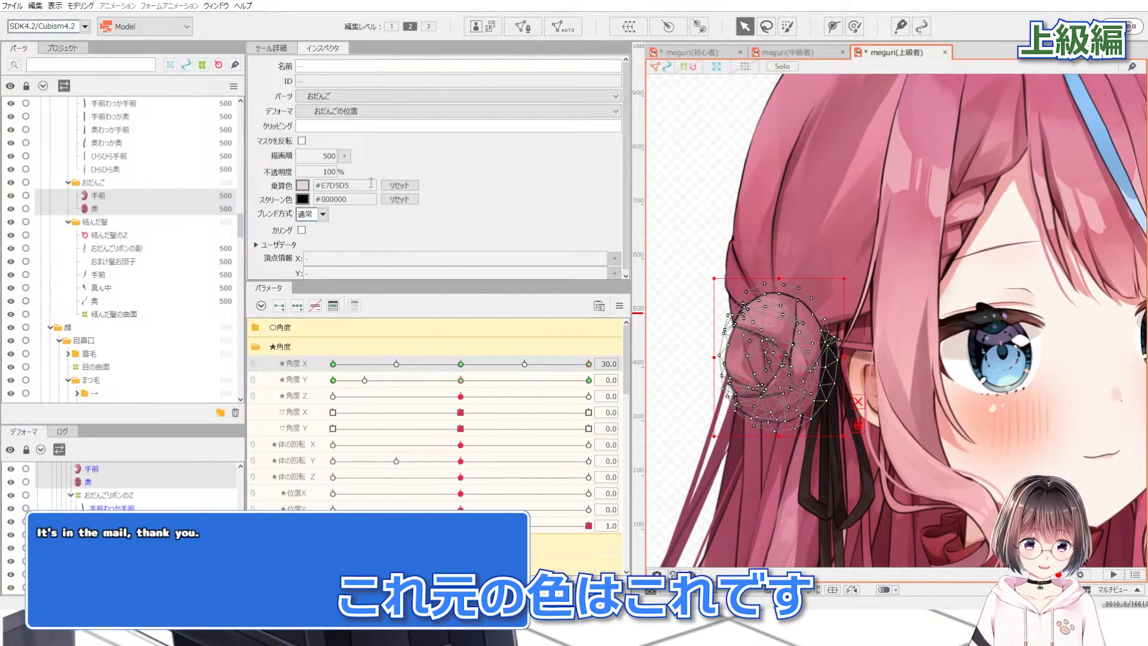
pyautogui.click(689, 210)
pyautogui.scroll(-2, 688, 211)
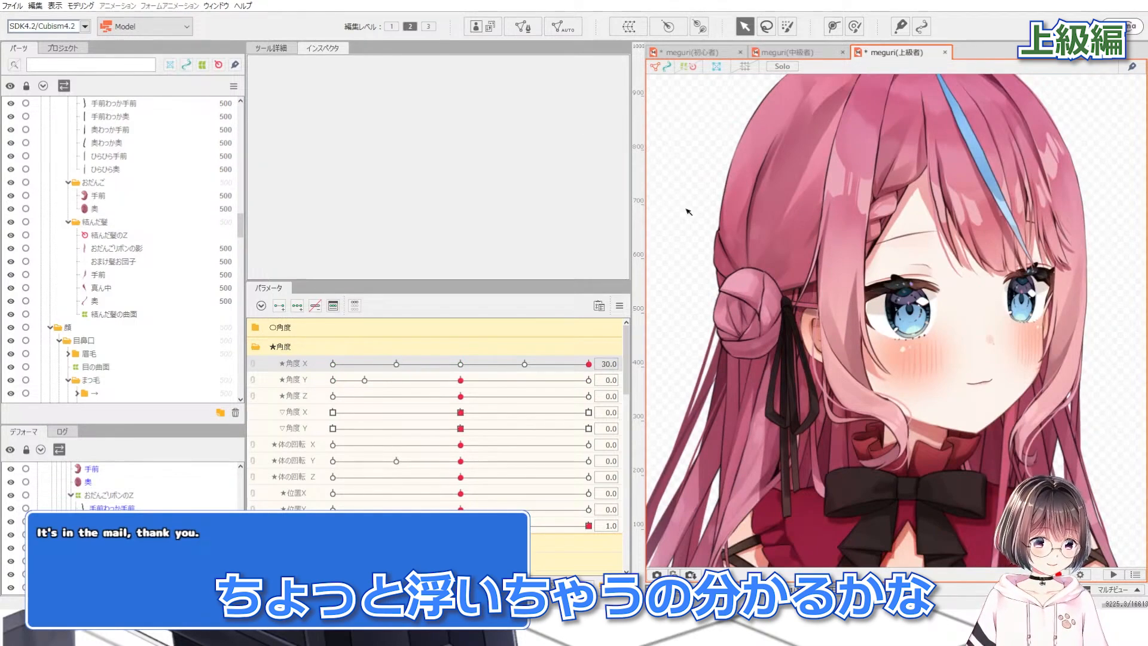
pyautogui.scroll(2, 688, 211)
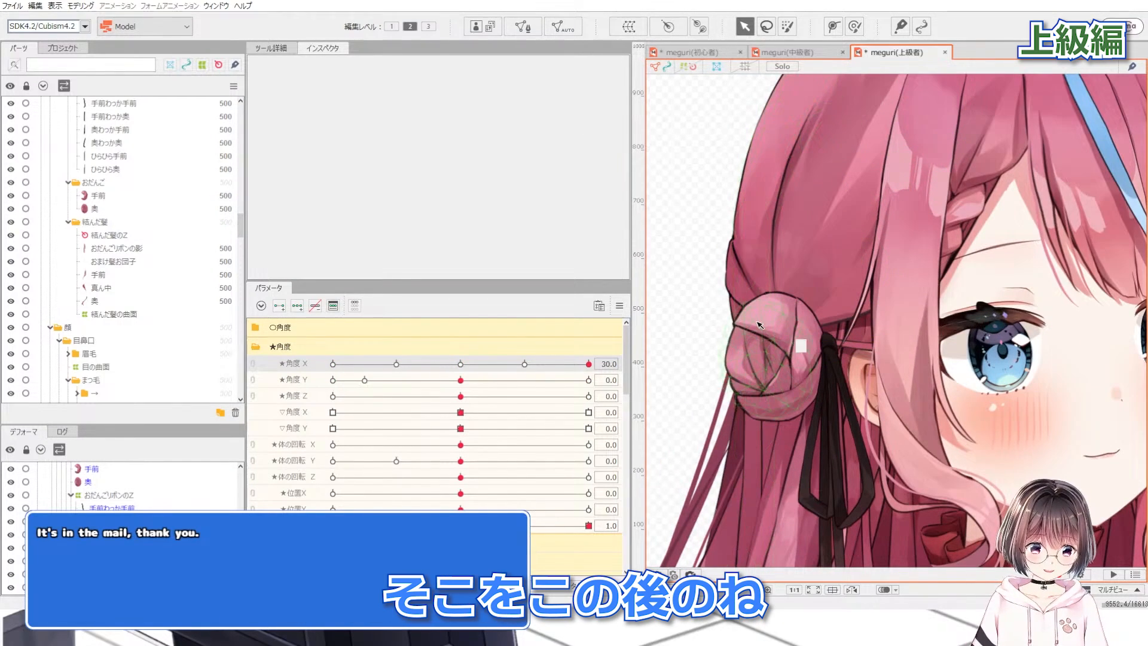
pyautogui.hotkey('ctrl', 'z')
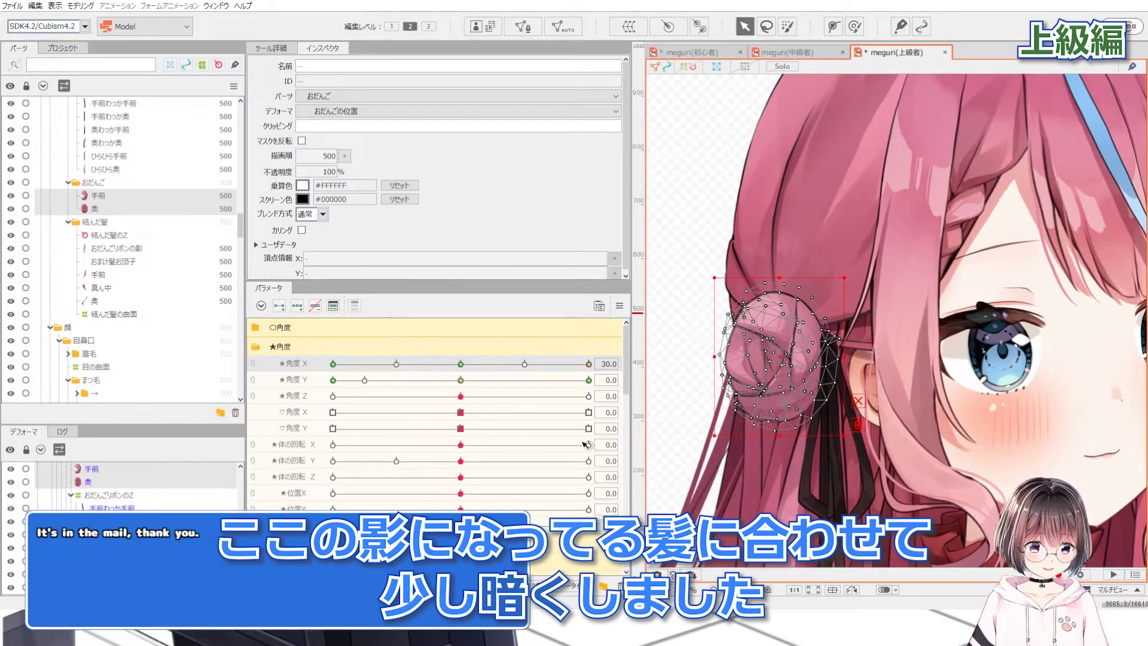
pyautogui.hotkey('ctrl', 'z')
# Preview the darkened bun with nothing selected while moving Angle X between 30 and 0
pyautogui.click(679, 367)
pyautogui.scroll(-2, 680, 368)
pyautogui.moveTo(529, 365); pyautogui.dragTo(629, 362)
pyautogui.scroll(-2, 852, 242)
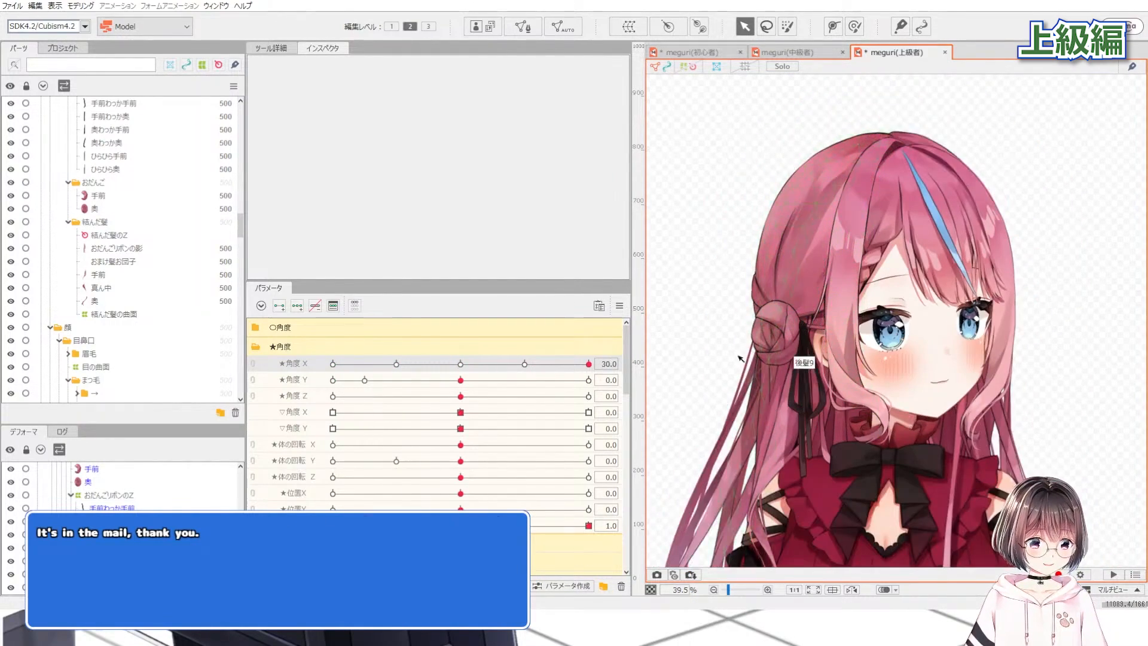
pyautogui.scroll(2, 664, 347)
pyautogui.moveTo(501, 366); pyautogui.dragTo(462, 365)
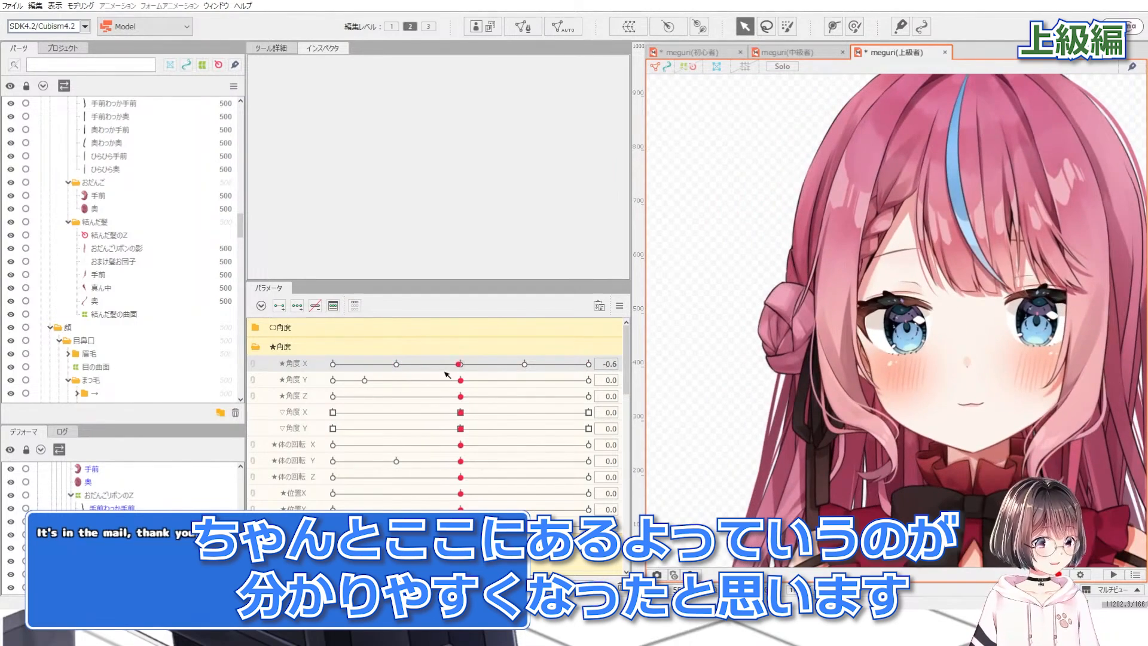
# Check the multiply and screen colors of the bun's 手前 mesh, and preview the ribbon mesh 手前わっか手前 at Angle X 30 and 0
pyautogui.click(101, 195)
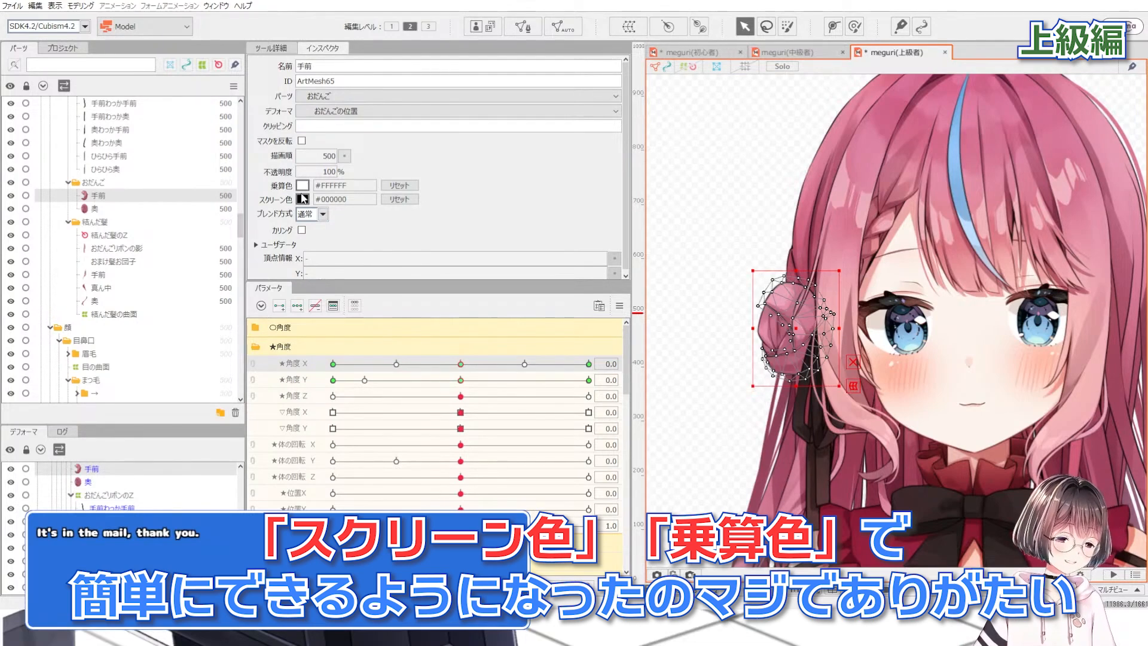
pyautogui.scroll(-1, 305, 200)
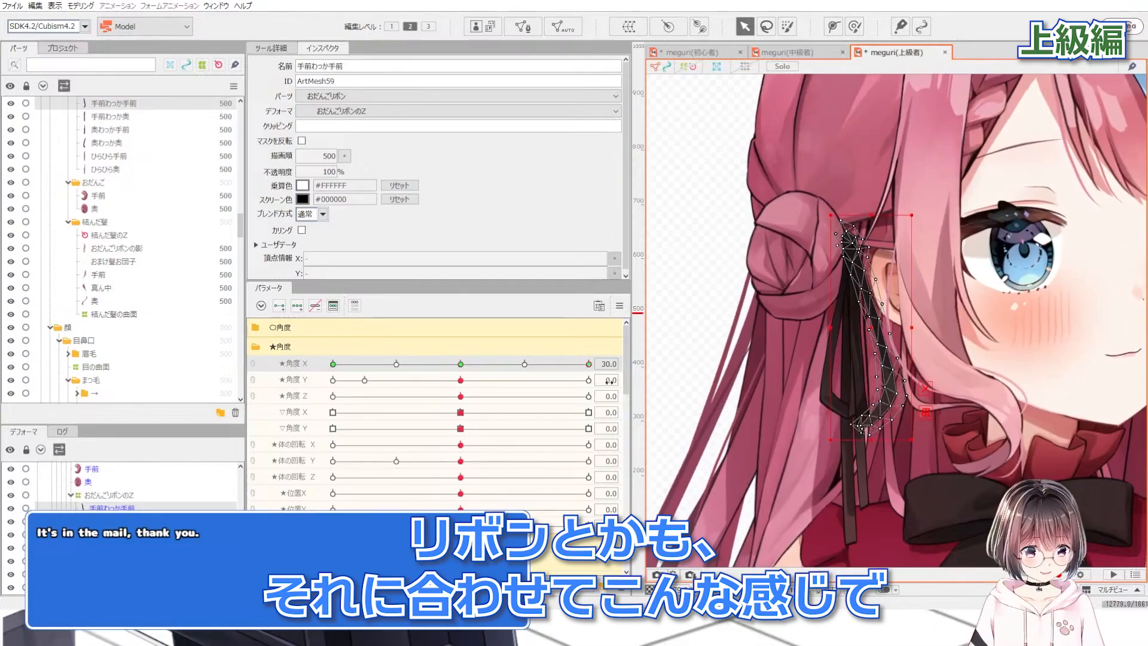
pyautogui.moveTo(460, 364)
pyautogui.mouseDown()
pyautogui.moveTo(525, 363)
pyautogui.moveTo(461, 364)
pyautogui.moveTo(556, 389)
pyautogui.moveTo(376, 397)
pyautogui.moveTo(526, 382)
pyautogui.moveTo(471, 367)
pyautogui.mouseUp()
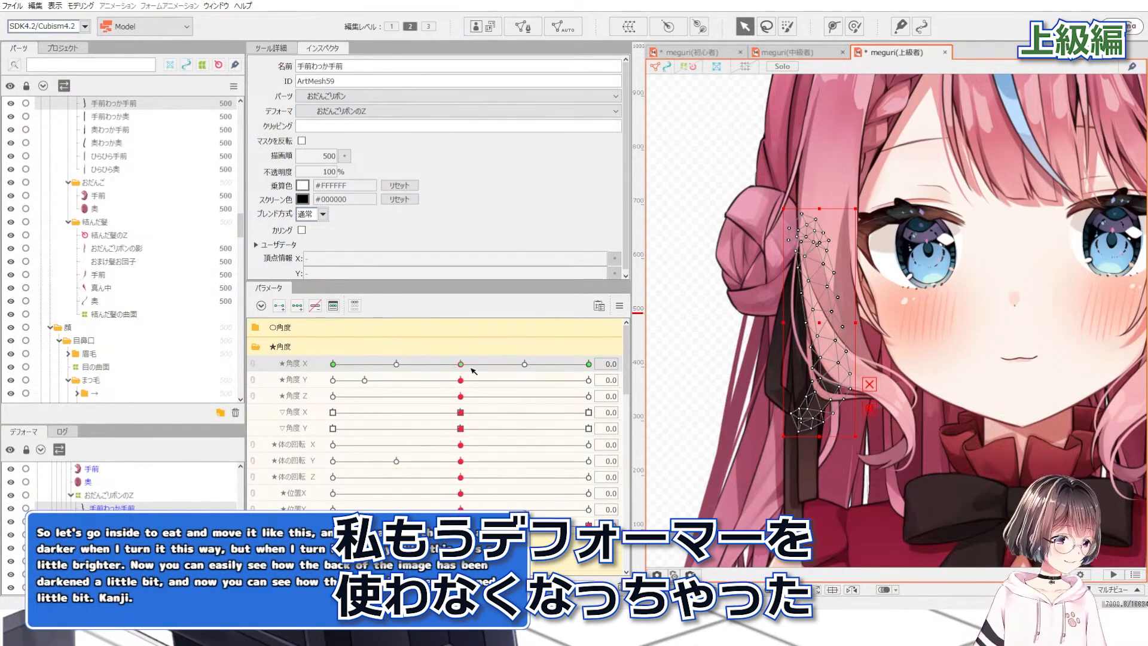
# List only the parameters keyed on the ribbon mesh 手前わっか手前, preview it at Angle X 30, and restore the full parameter list
pyautogui.click(354, 306)
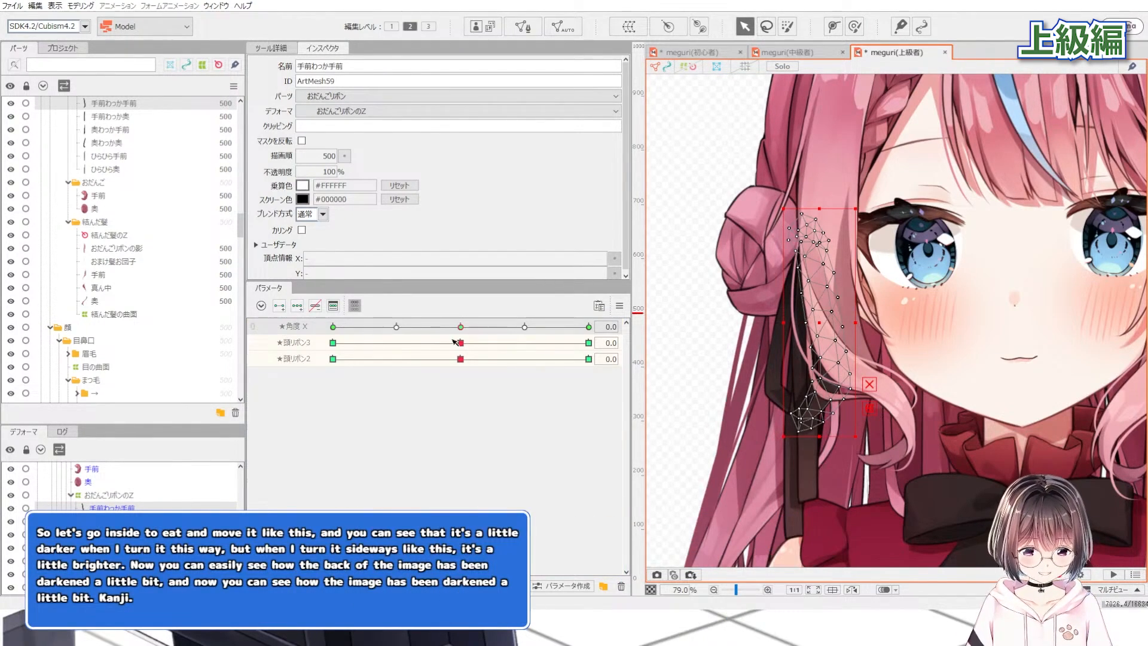
pyautogui.moveTo(457, 342); pyautogui.dragTo(589, 327)
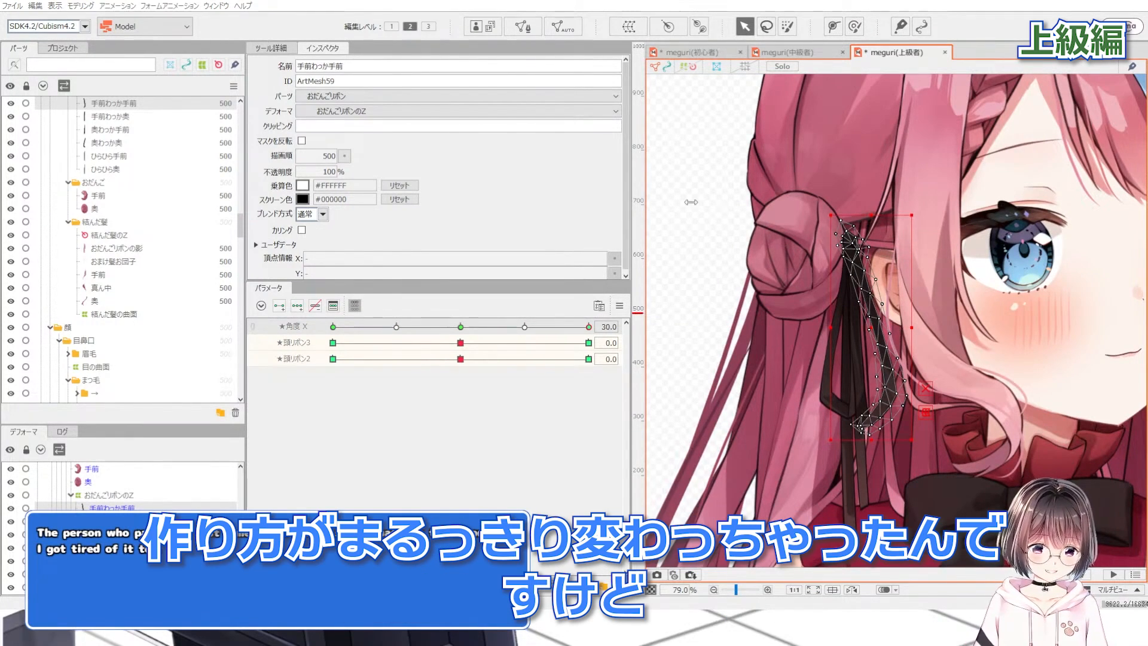
pyautogui.click(356, 307)
pyautogui.click(677, 380)
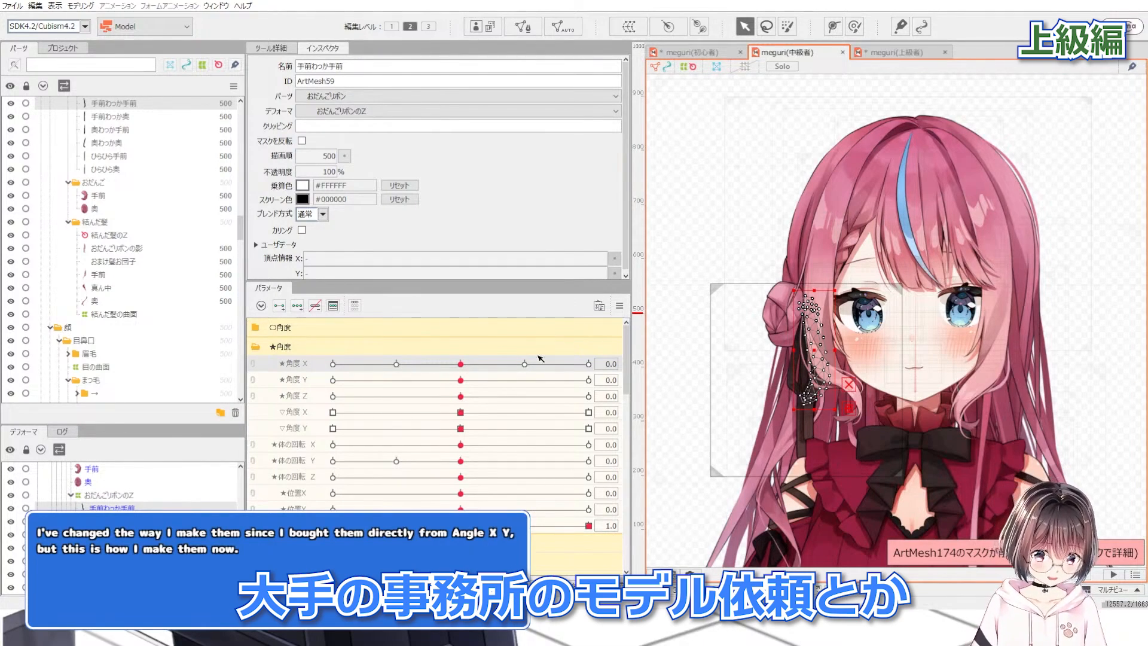
# Return to meguri(上級者), set Angle X to 0 and examine the back hair on the side opposite the bun
pyautogui.click(901, 55)
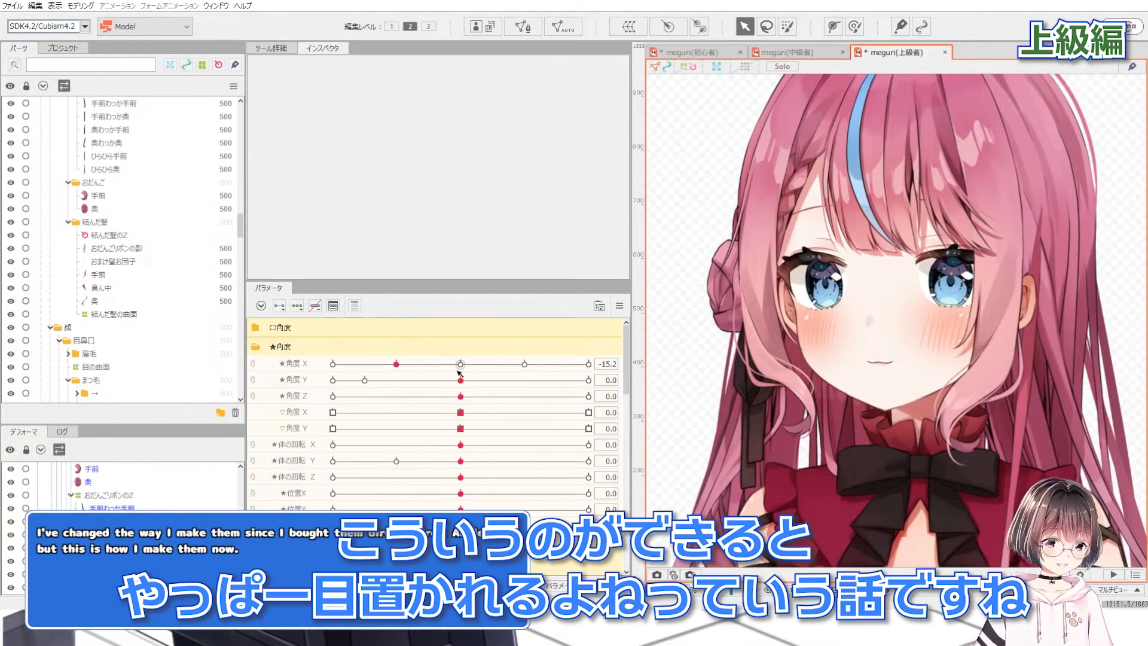
pyautogui.click(458, 364)
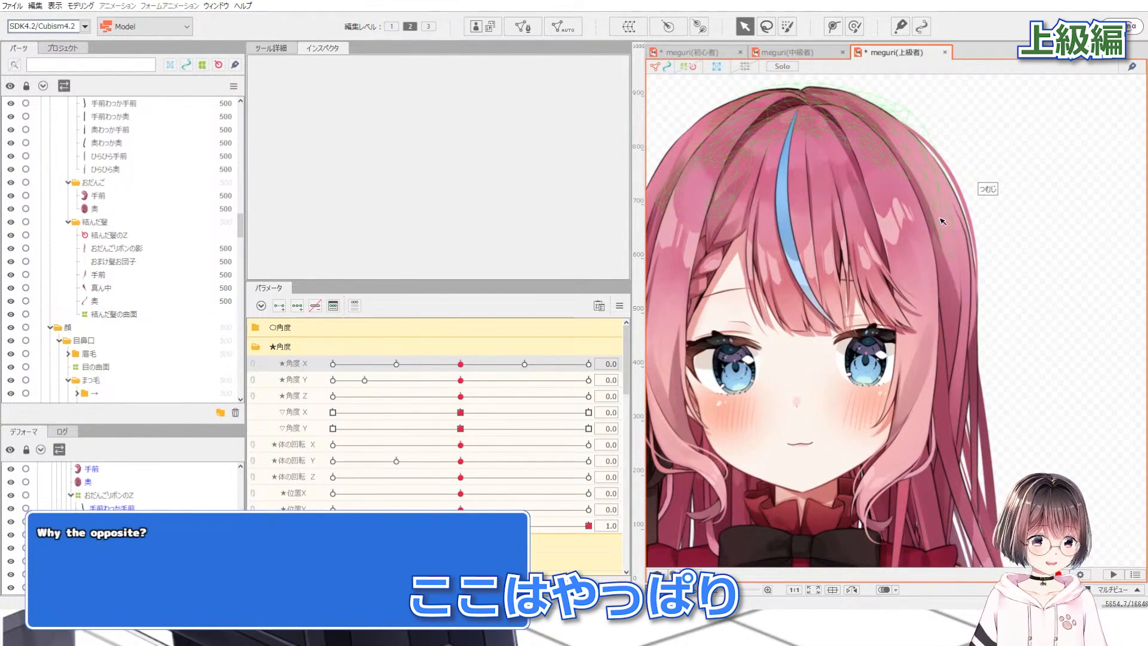
pyautogui.scroll(4, 941, 221)
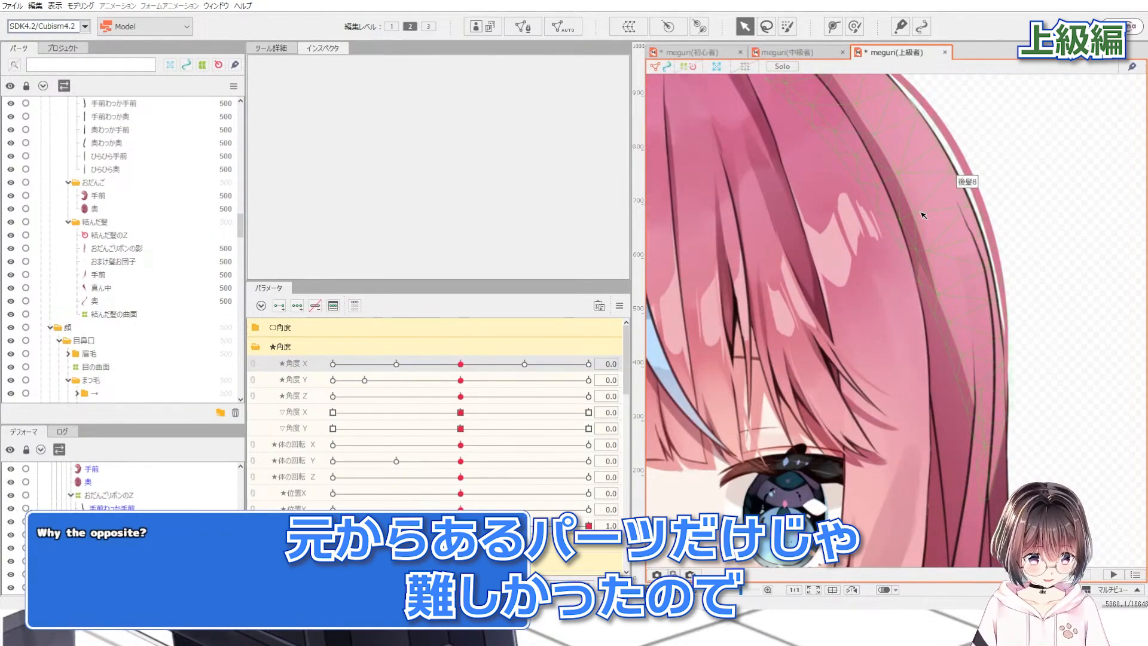
pyautogui.scroll(-4, 921, 213)
pyautogui.scroll(4, 921, 212)
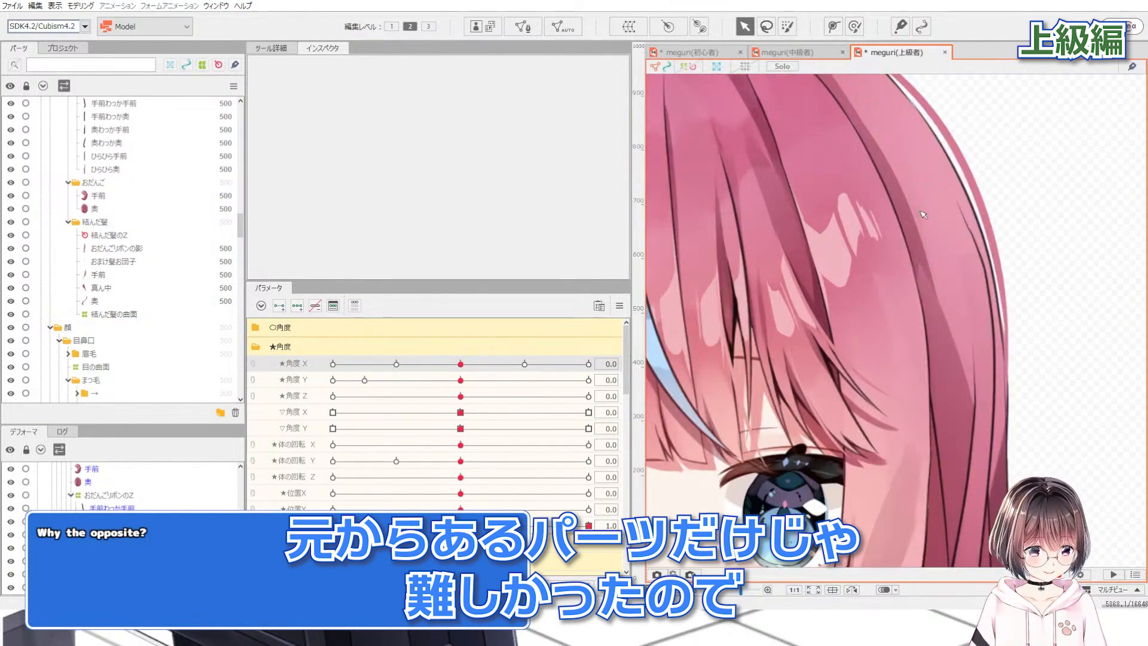
pyautogui.scroll(-2, 924, 214)
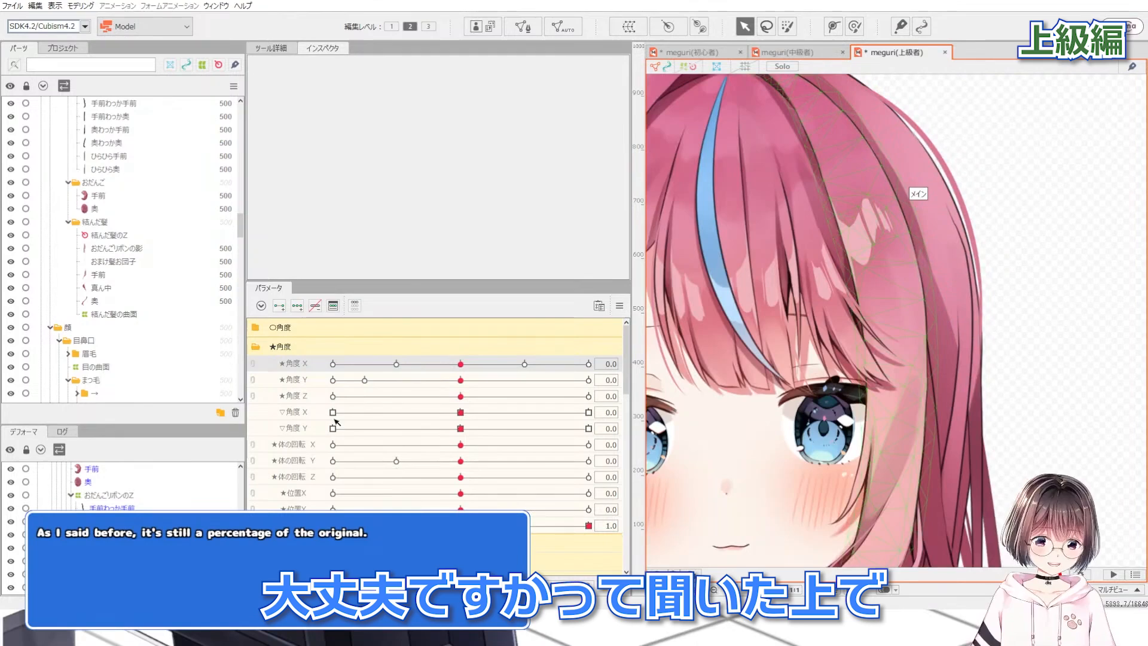
# Set ★角度 X and ▽角度 X to -30 and inspect the hair and head meshes around the exposed ear
pyautogui.click(333, 363)
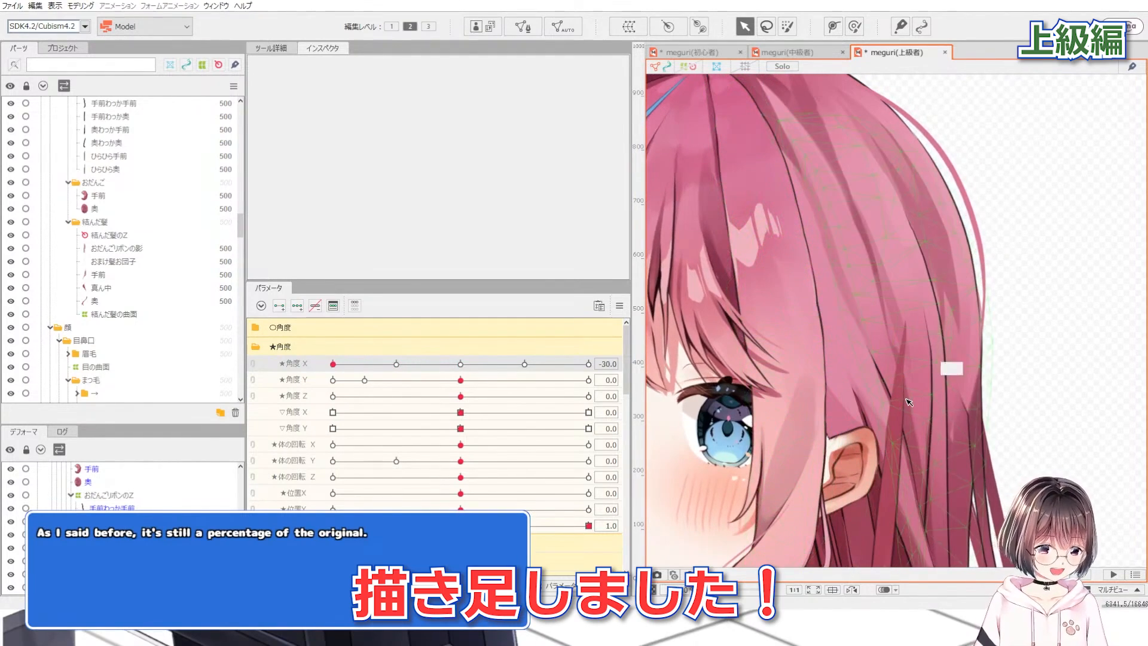
pyautogui.click(902, 404)
pyautogui.click(333, 412)
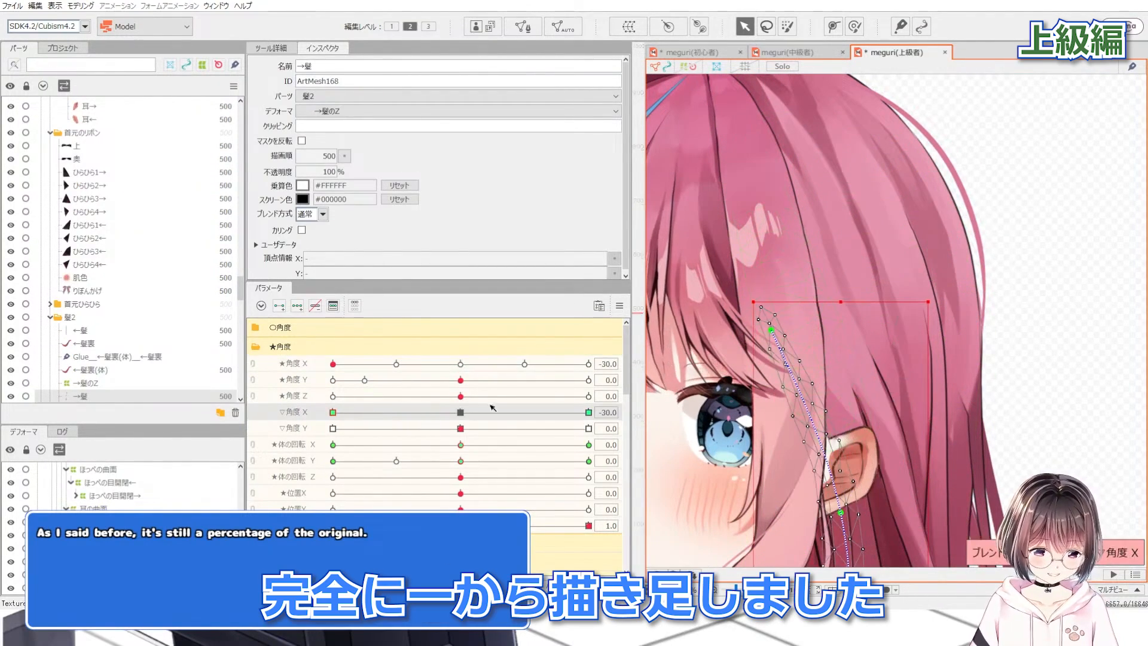
pyautogui.scroll(-3, 921, 299)
pyautogui.click(953, 287)
pyautogui.scroll(2, 794, 280)
pyautogui.click(793, 283)
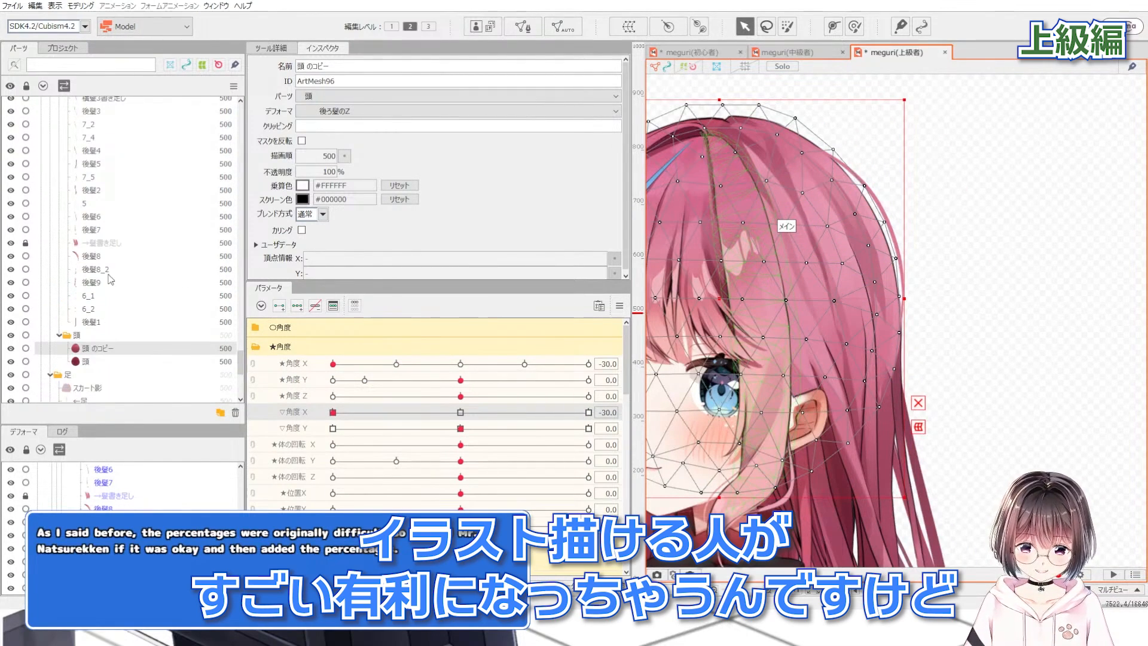
# Unlock the →髪書き足し mesh and isolate it in Solo view at Angle X -30
pyautogui.click(96, 246)
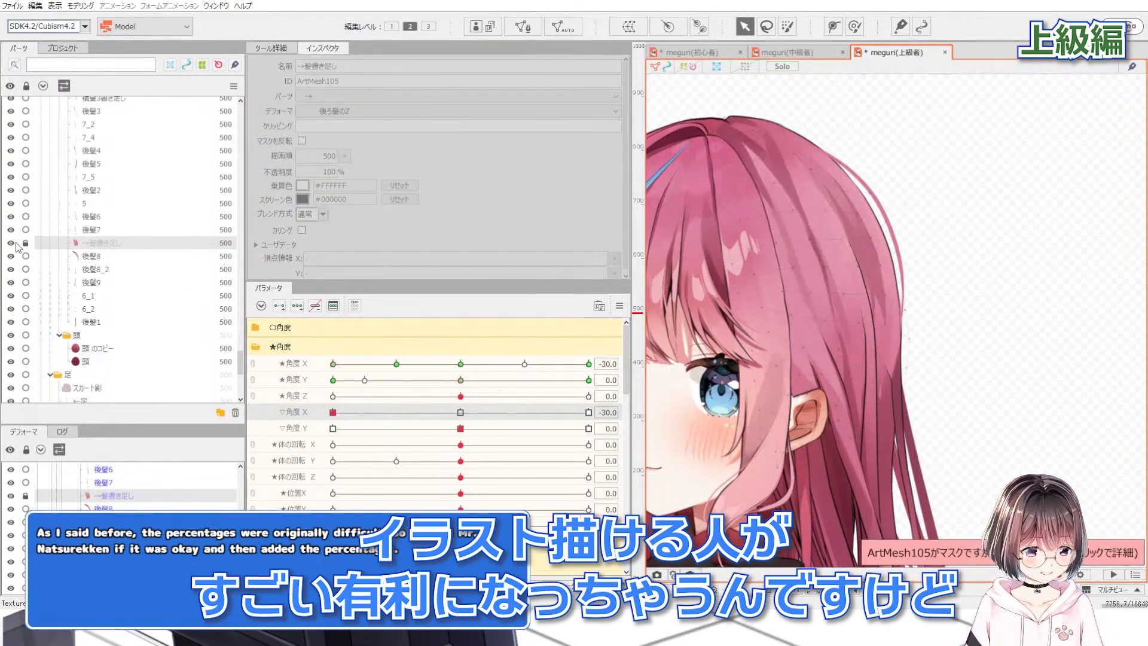
pyautogui.click(25, 243)
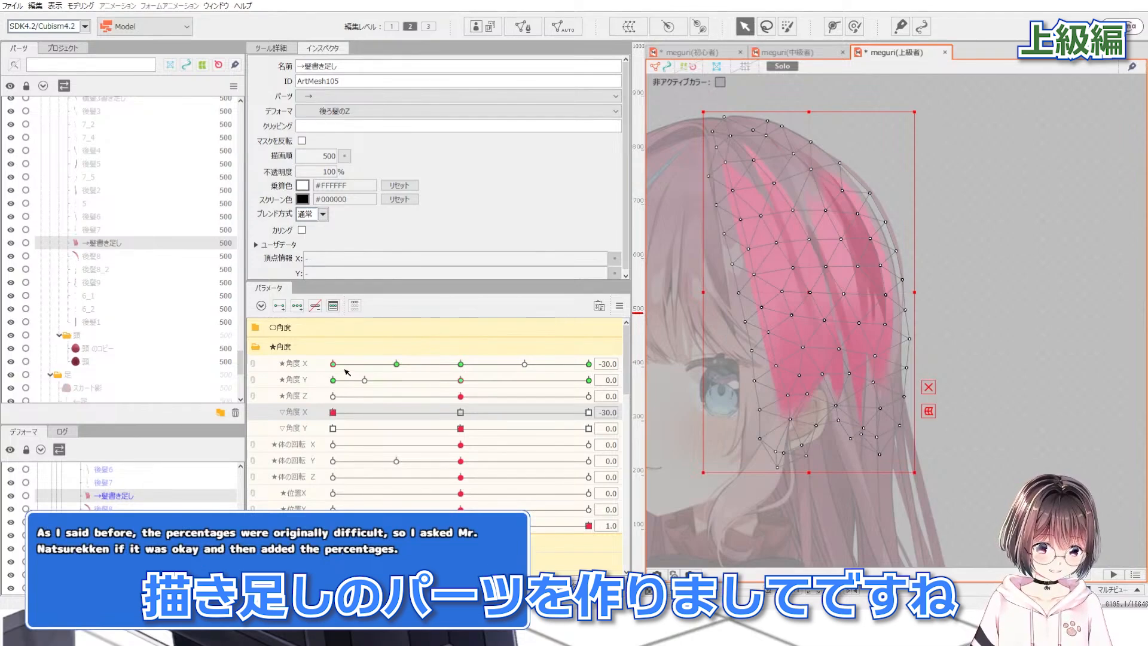
# Leave Solo view, hide the →髪書き足し mesh and look up the image and video export options
pyautogui.click(974, 299)
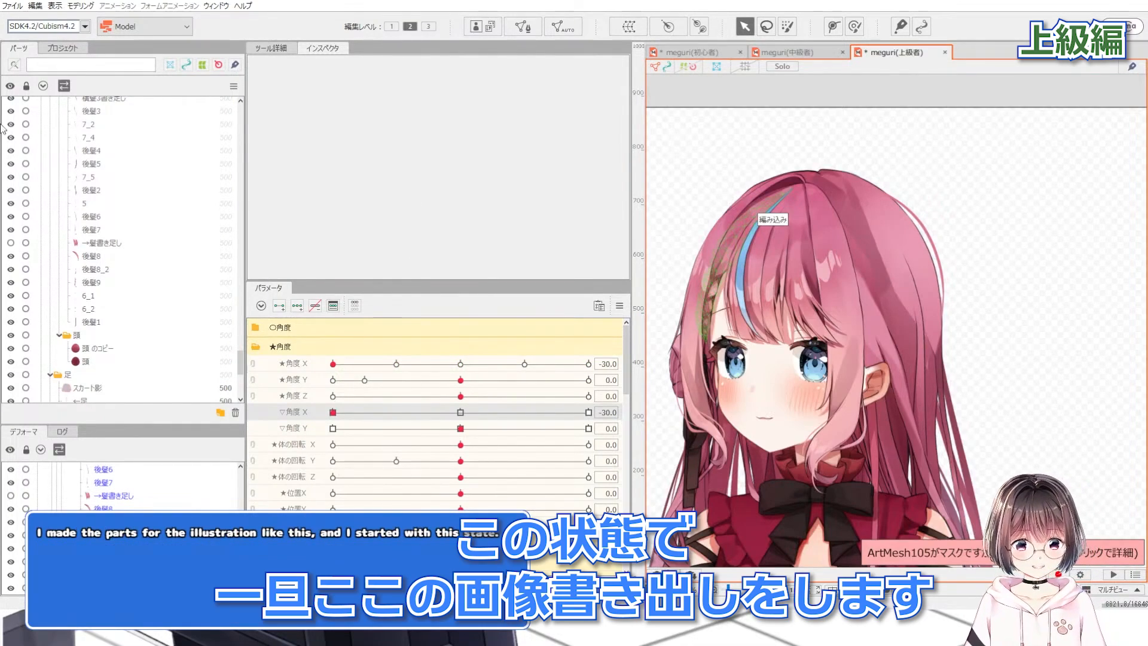
pyautogui.click(12, 6)
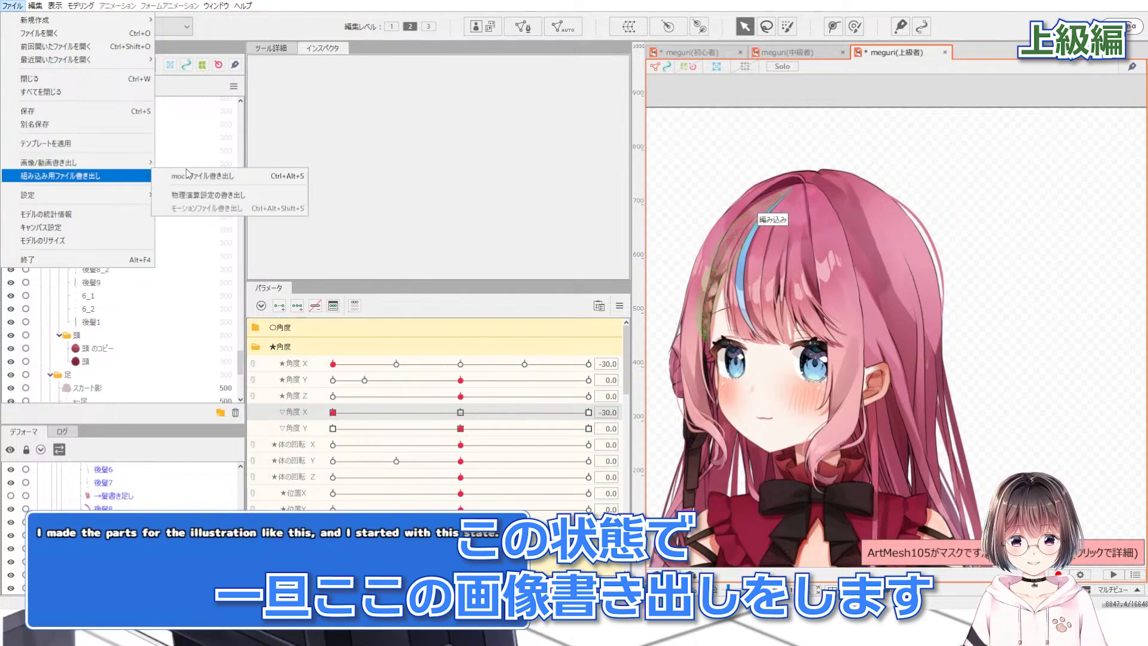
pyautogui.click(174, 163)
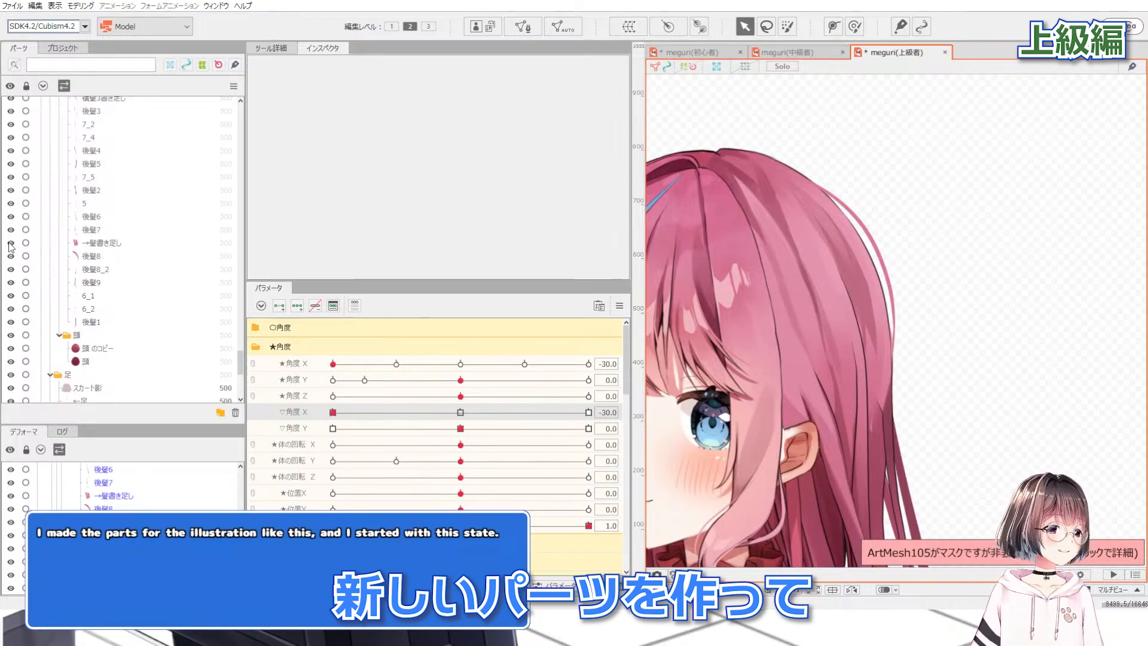
# Show the →髪書き足し mesh again and examine its painted strands in Solo view at Angle X -30
pyautogui.click(96, 245)
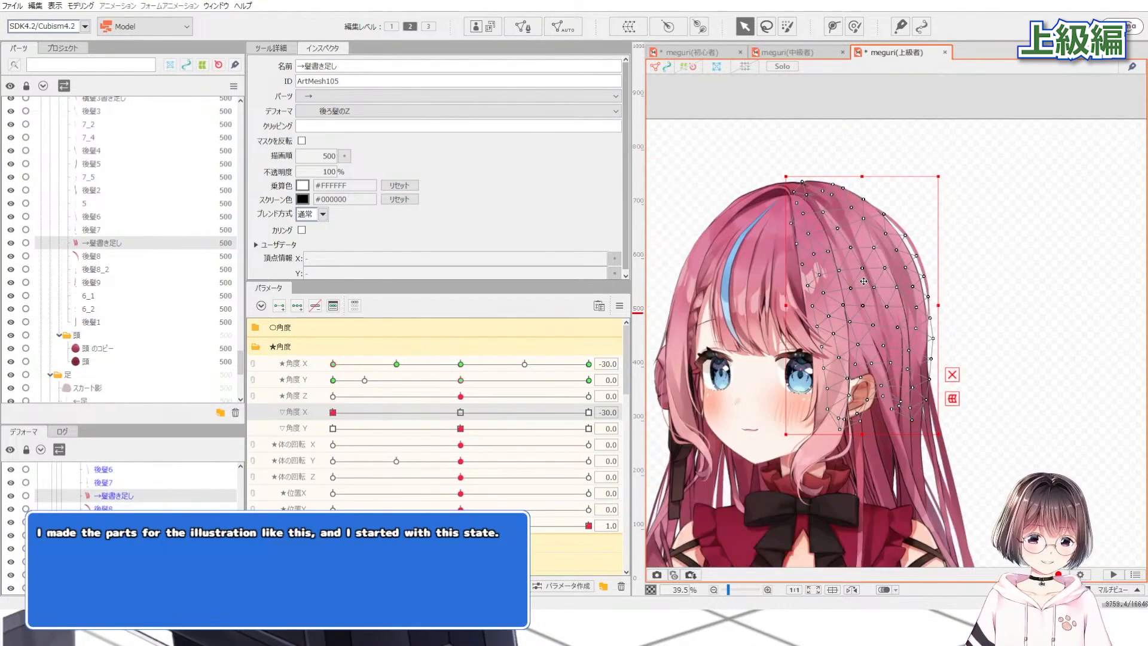
pyautogui.hotkey('shift', 's')
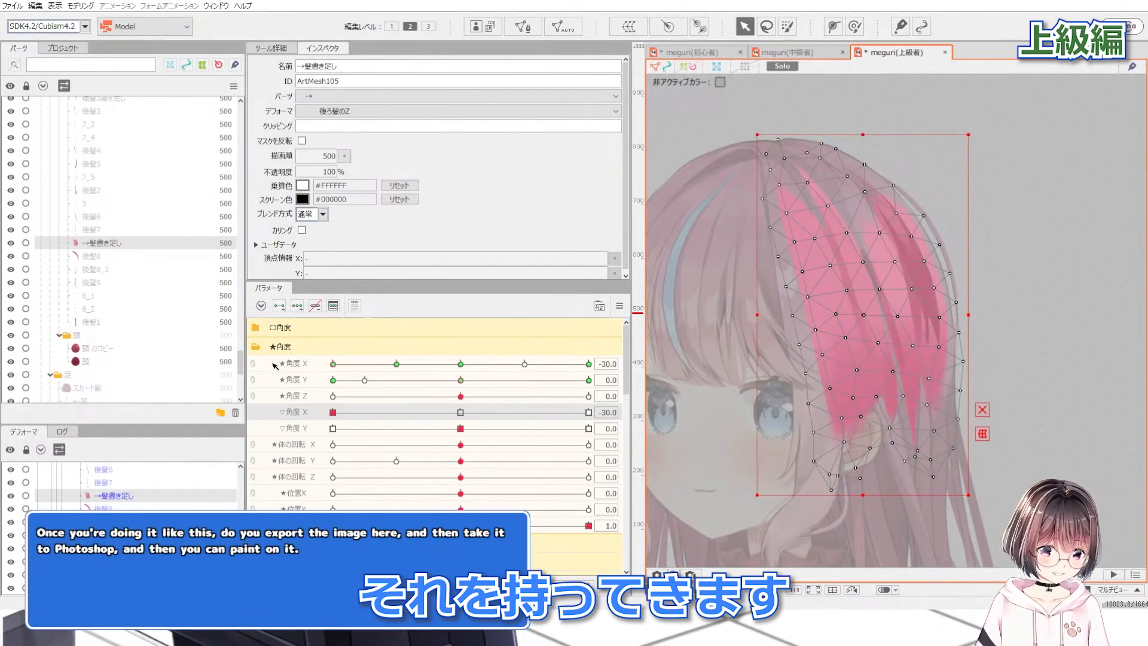
pyautogui.click(1011, 265)
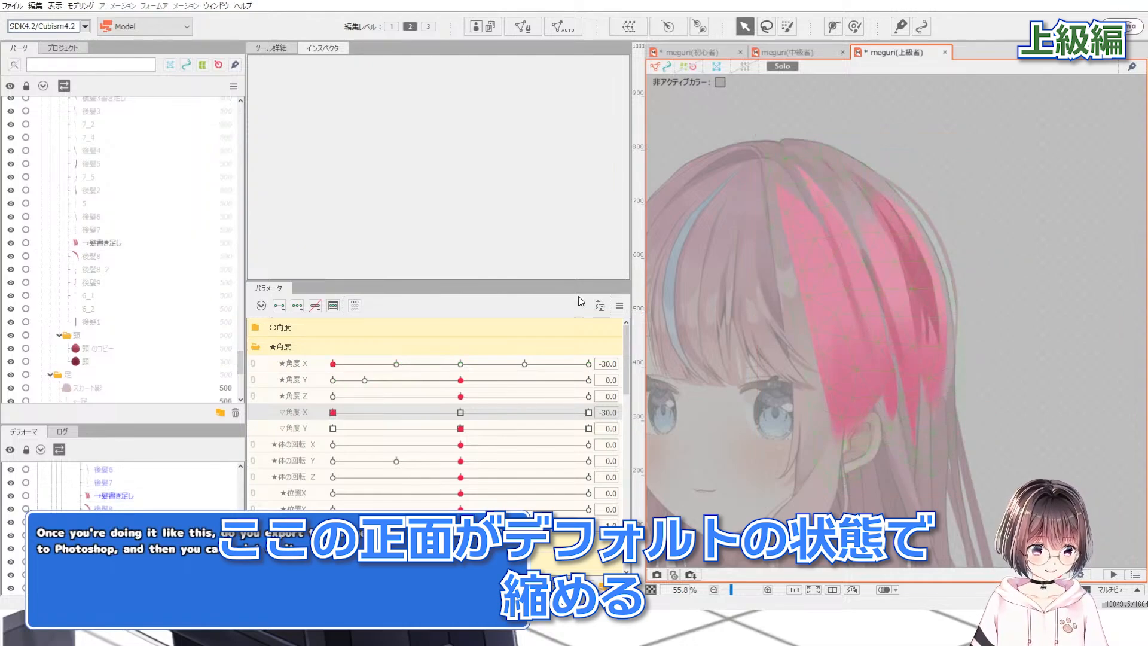
# Leave Solo view and compare the opacity of the →髪書き足し mesh at Angle X -15 and 0
pyautogui.moveTo(349, 365); pyautogui.dragTo(398, 364)
pyautogui.hotkey('shift', 's')
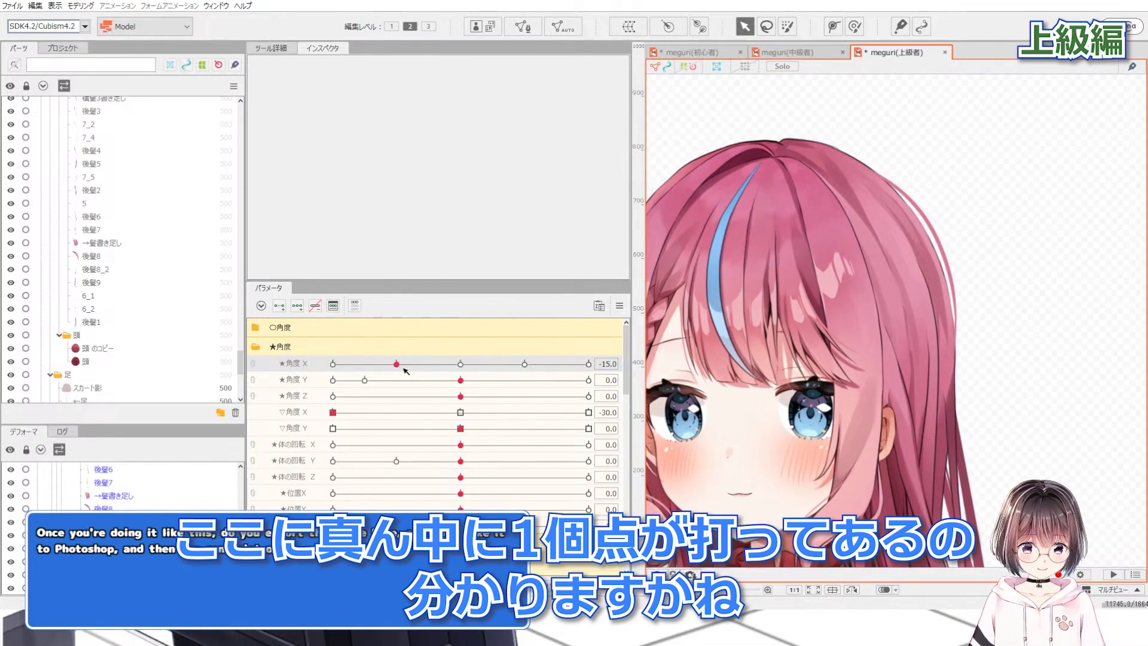
pyautogui.scroll(3, 906, 273)
pyautogui.click(870, 294)
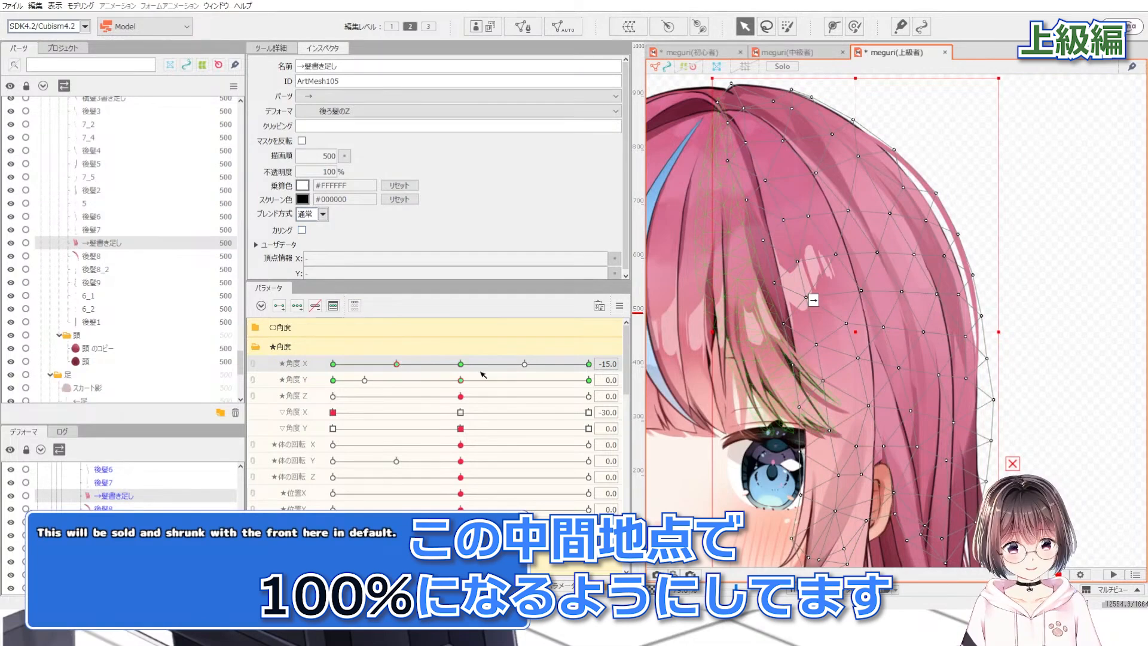
pyautogui.click(460, 363)
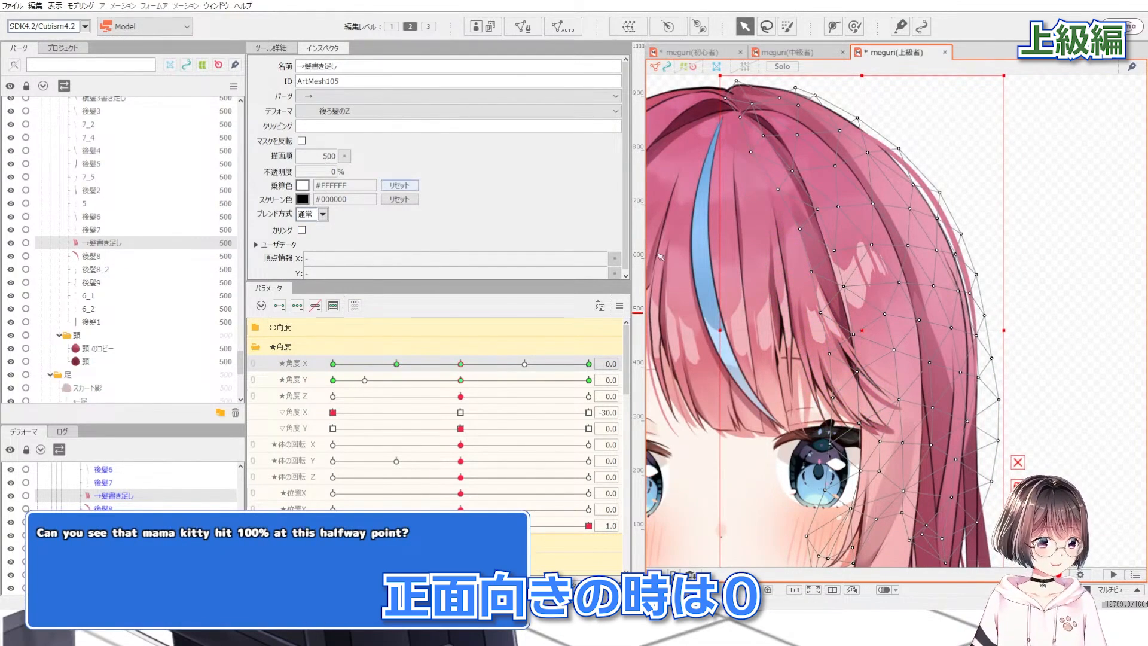
# Compare the hair at Angle X 0 and -15 with nothing selected, and select the →髪書き足し mesh again
pyautogui.scroll(-3, 1032, 264)
pyautogui.click(1032, 269)
pyautogui.scroll(-3, 912, 290)
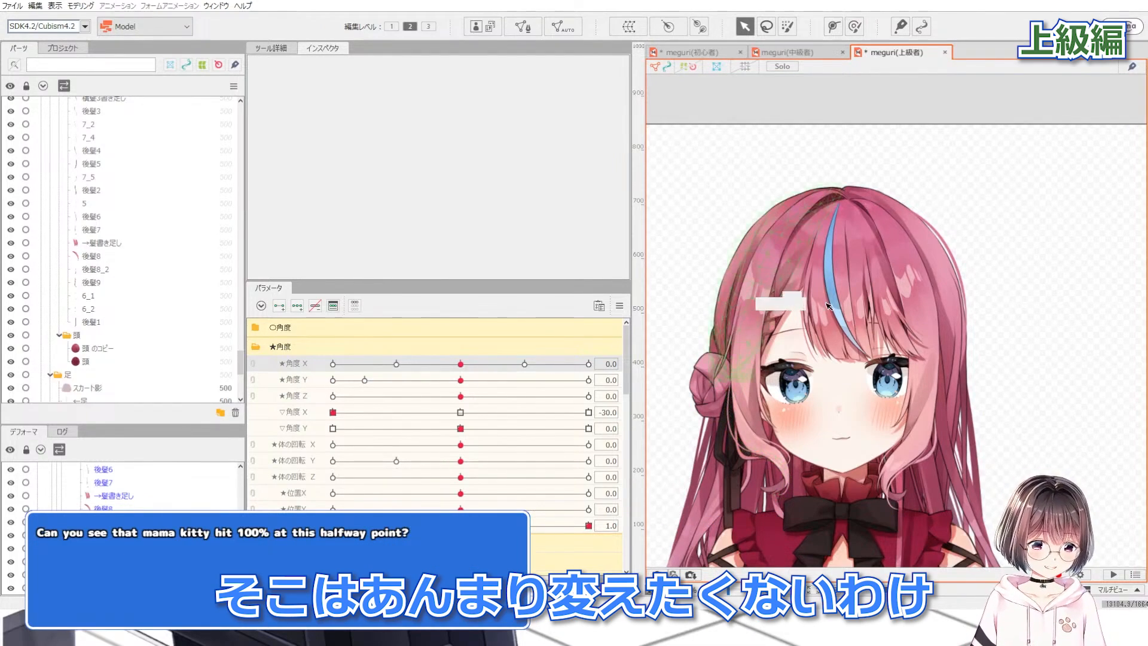
pyautogui.scroll(3, 956, 238)
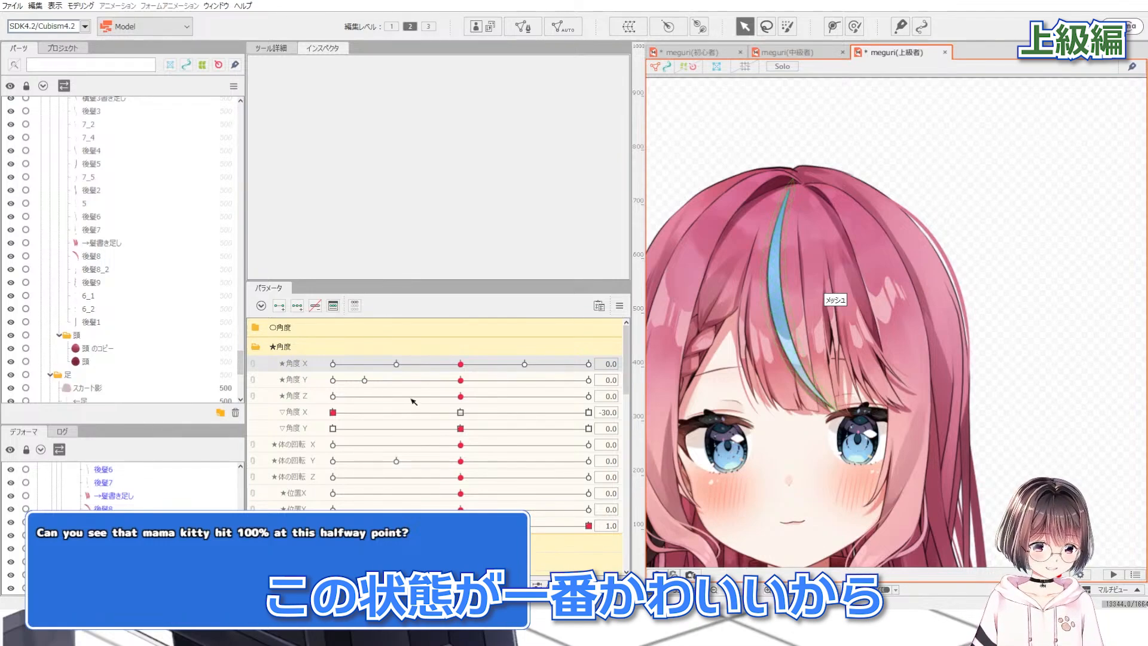
pyautogui.moveTo(460, 363); pyautogui.dragTo(396, 364)
pyautogui.scroll(3, 893, 322)
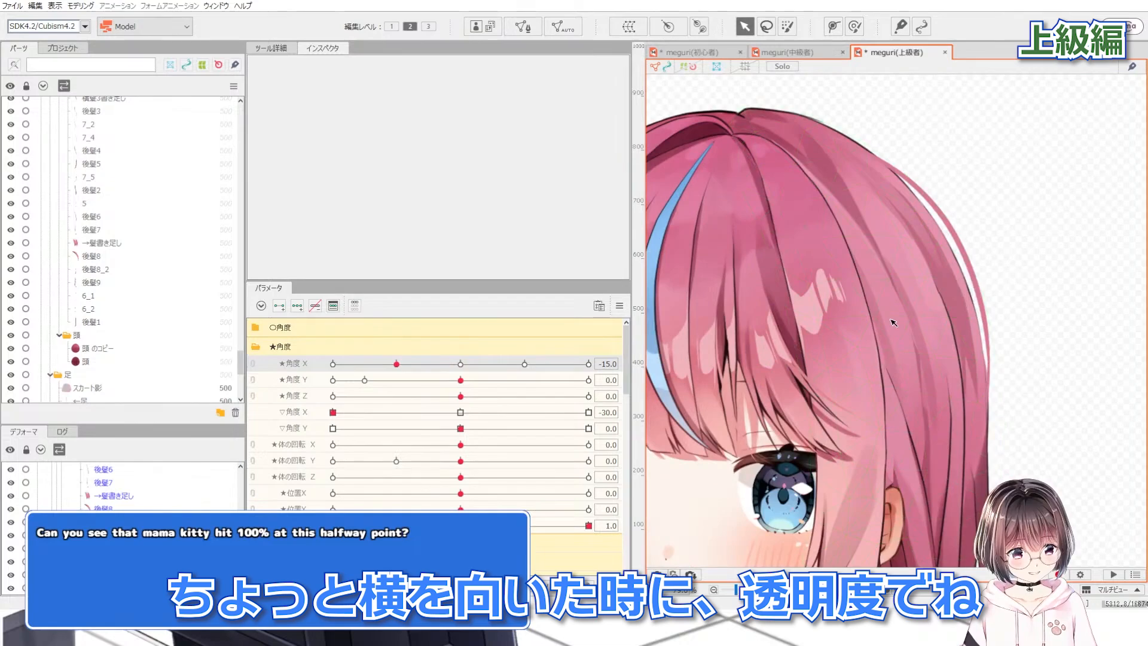
pyautogui.click(893, 323)
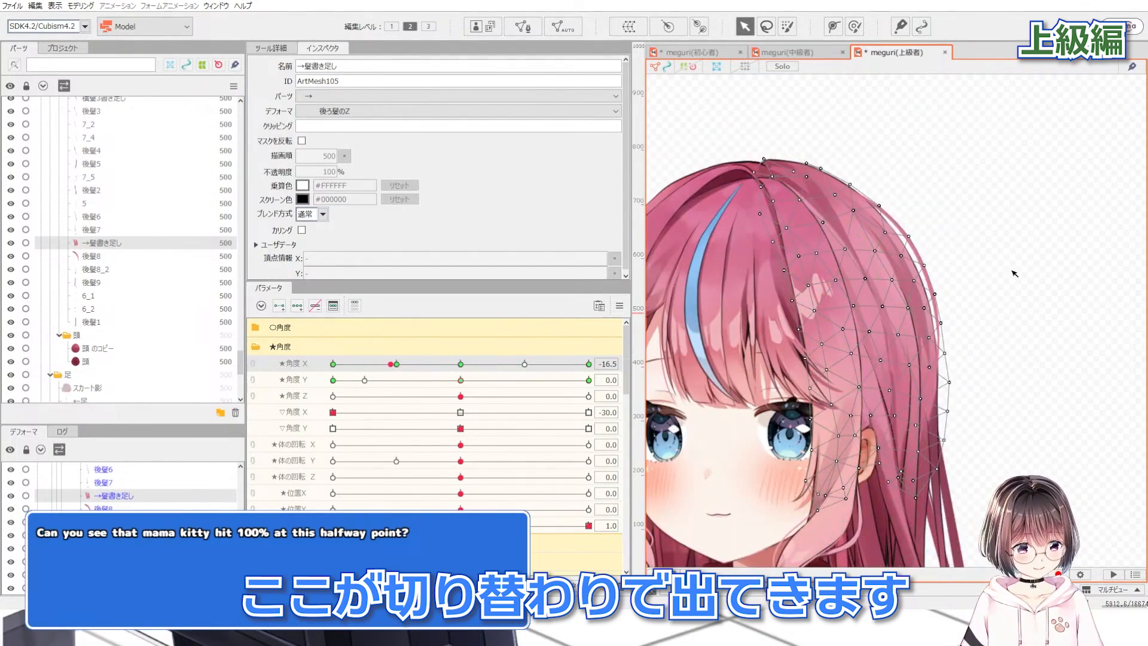
# Turn the head to Angle X -30 and hide the 横髪3書き足し mesh to examine the side hair without it
pyautogui.click(1014, 273)
pyautogui.scroll(-3, 1015, 273)
pyautogui.moveTo(392, 364); pyautogui.dragTo(309, 370)
pyautogui.click(908, 263)
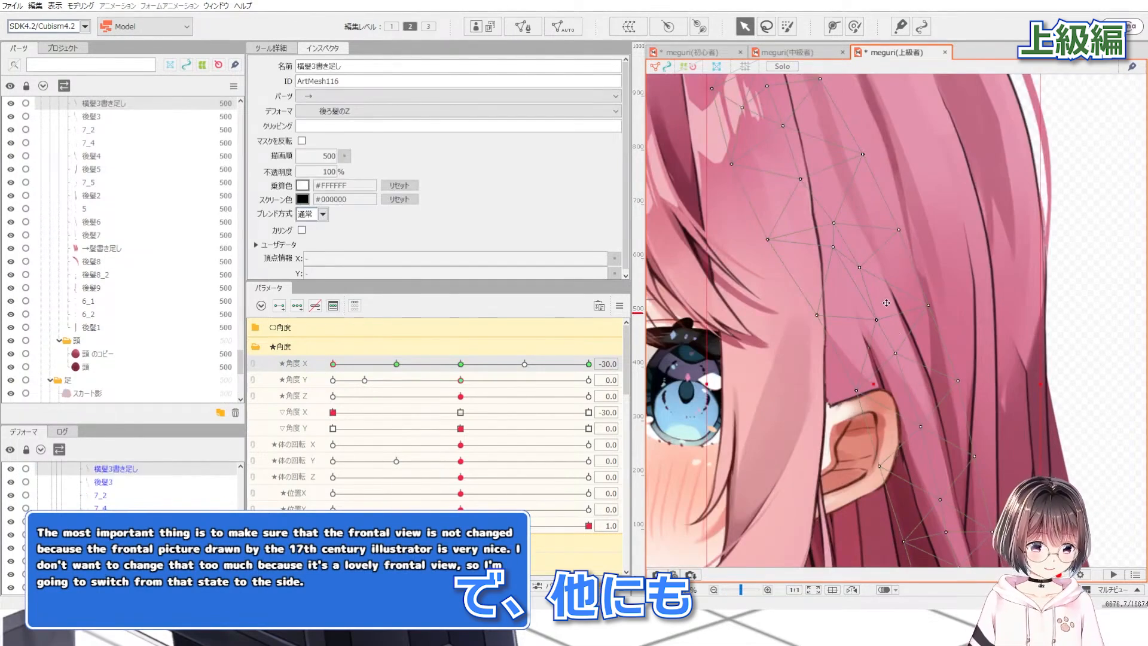
pyautogui.scroll(-2, 908, 263)
pyautogui.scroll(1, 139, 244)
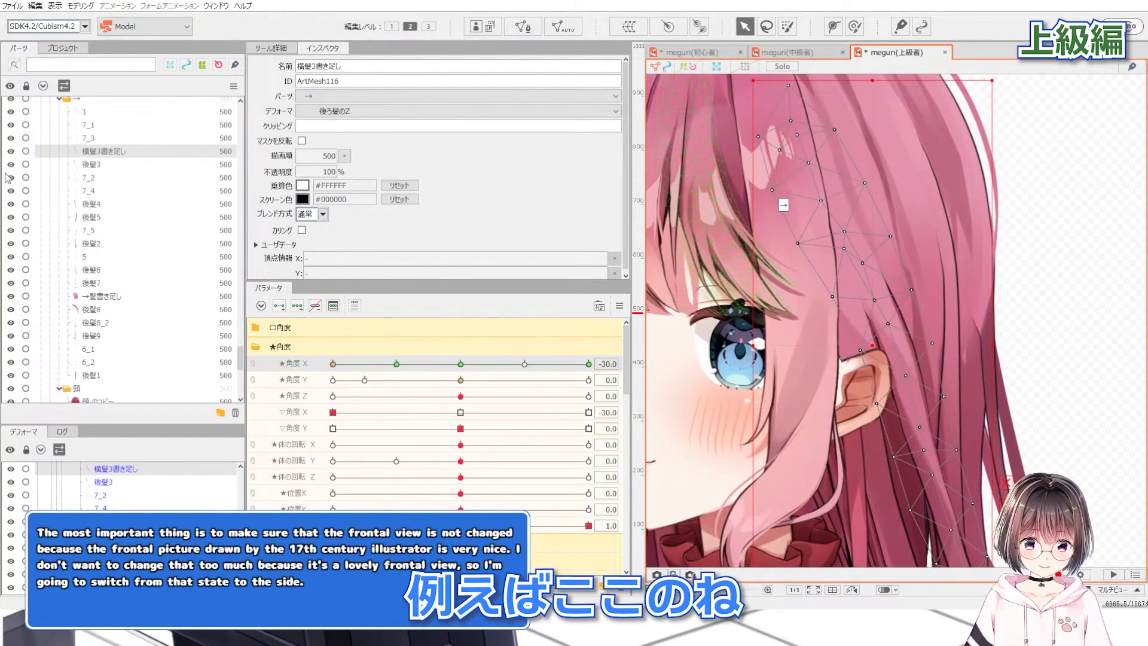
pyautogui.click(11, 151)
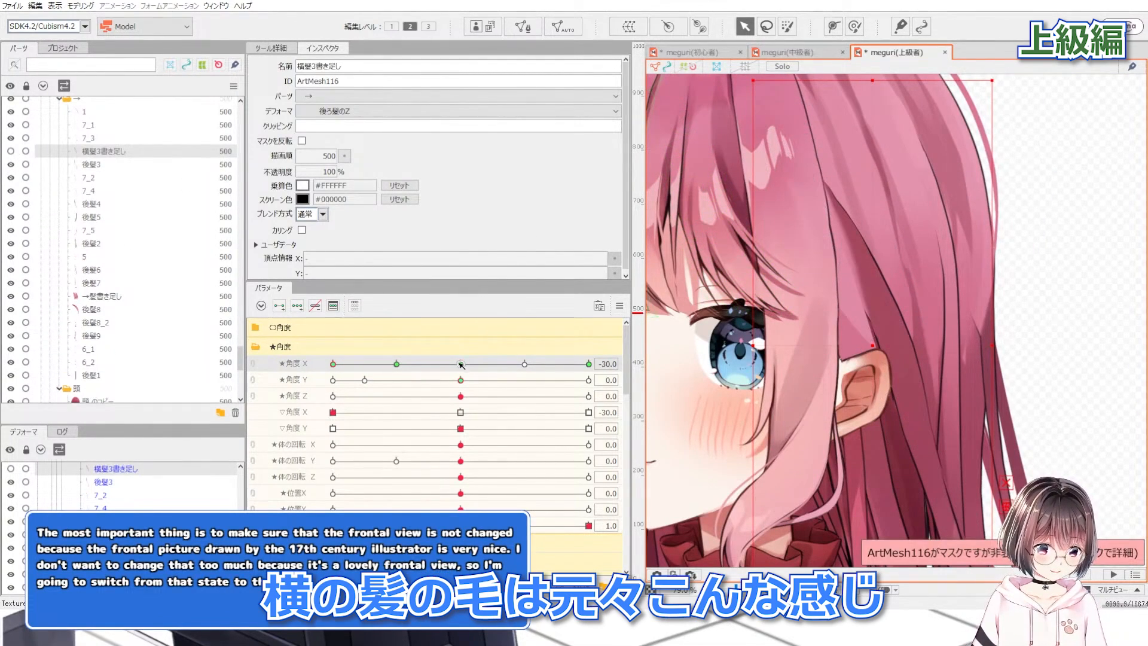
# Show the 横髪3書き足し mesh again, compare the side hair at Angle X 0 and -30, and clear the selection
pyautogui.click(460, 364)
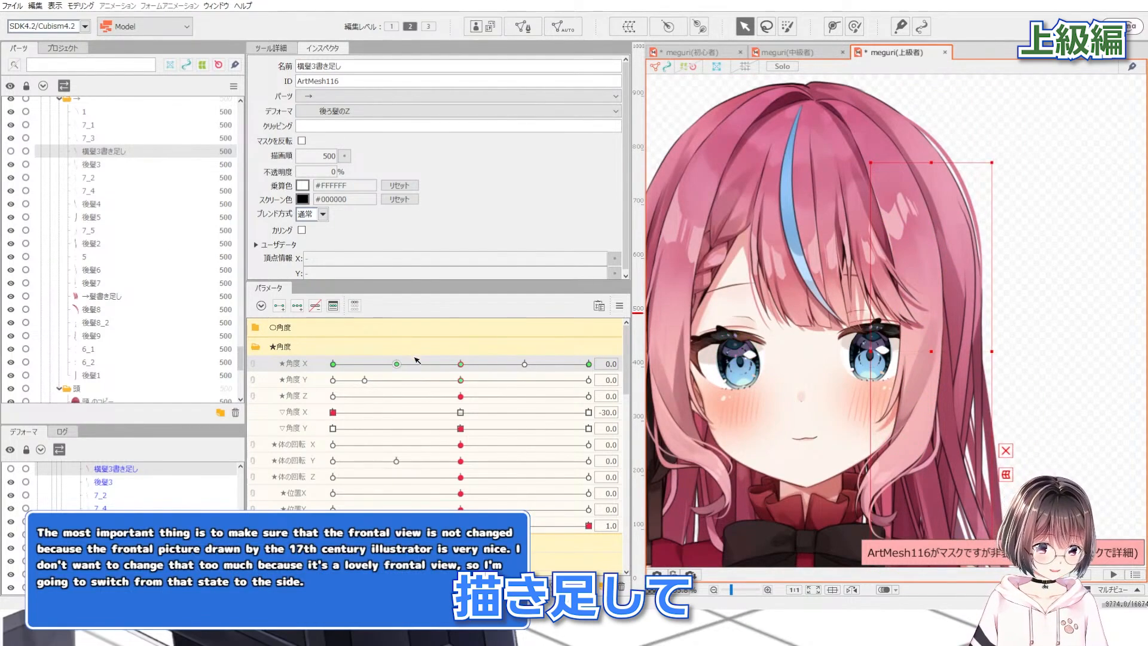
pyautogui.moveTo(417, 361); pyautogui.dragTo(388, 364)
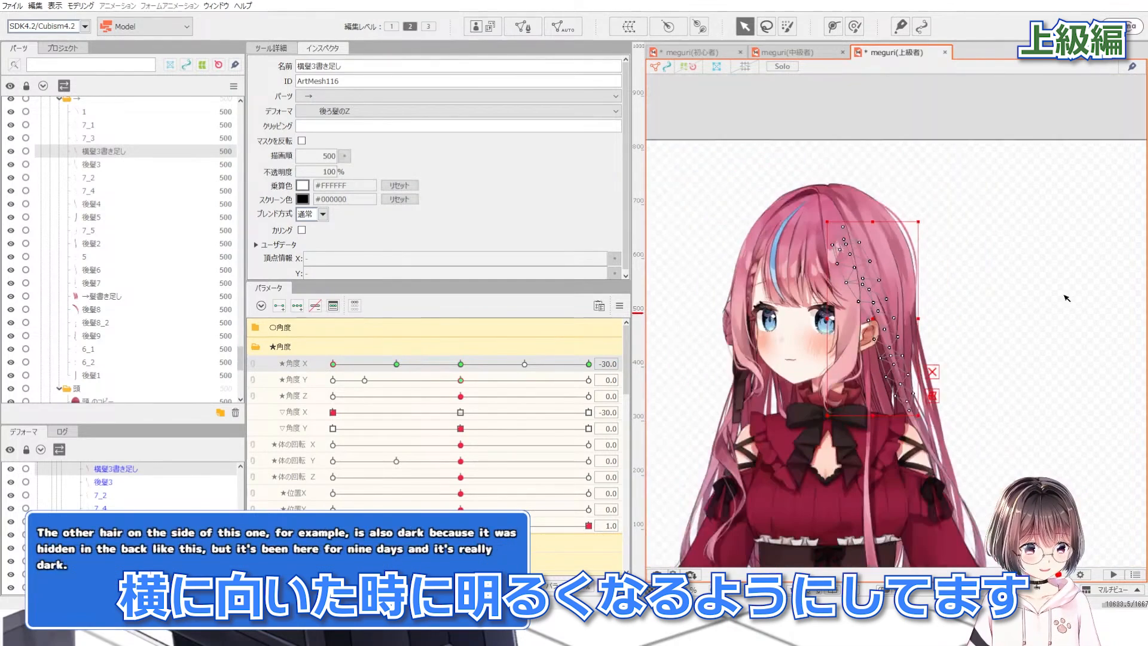
pyautogui.press('Escape')
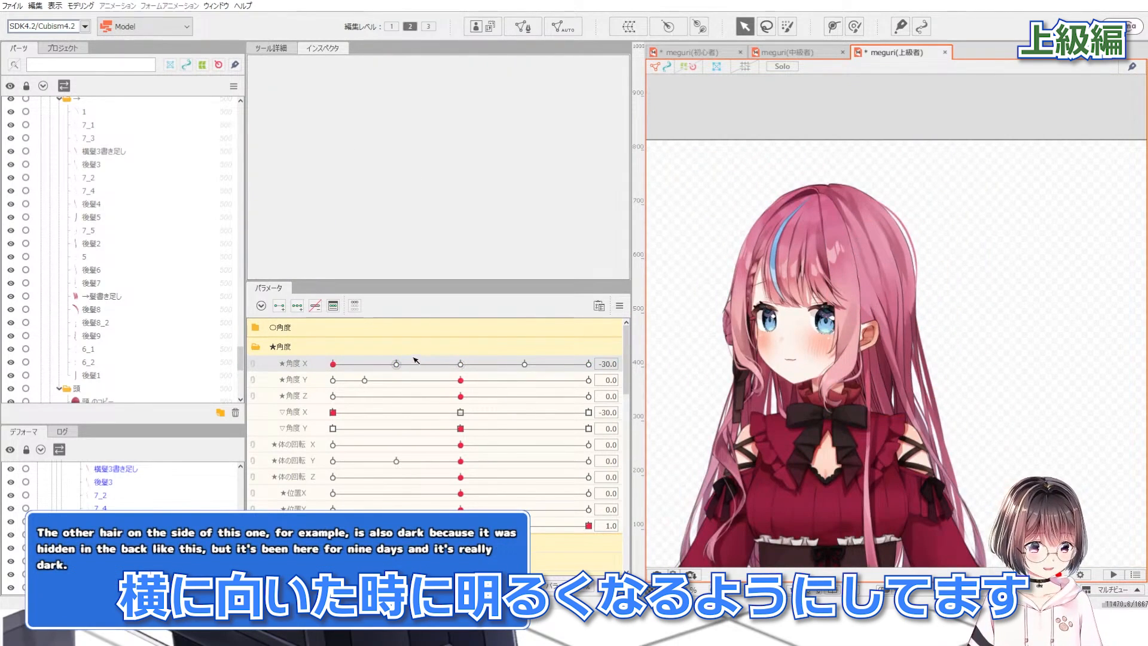
# Set Angle X to 0 and Angle Y to -20, and examine the つむじ mesh on the crown in Solo view
pyautogui.moveTo(333, 364)
pyautogui.mouseDown()
pyautogui.moveTo(451, 364)
pyautogui.moveTo(347, 372)
pyautogui.moveTo(460, 377)
pyautogui.moveTo(333, 381)
pyautogui.mouseUp()
pyautogui.scroll(4, 843, 221)
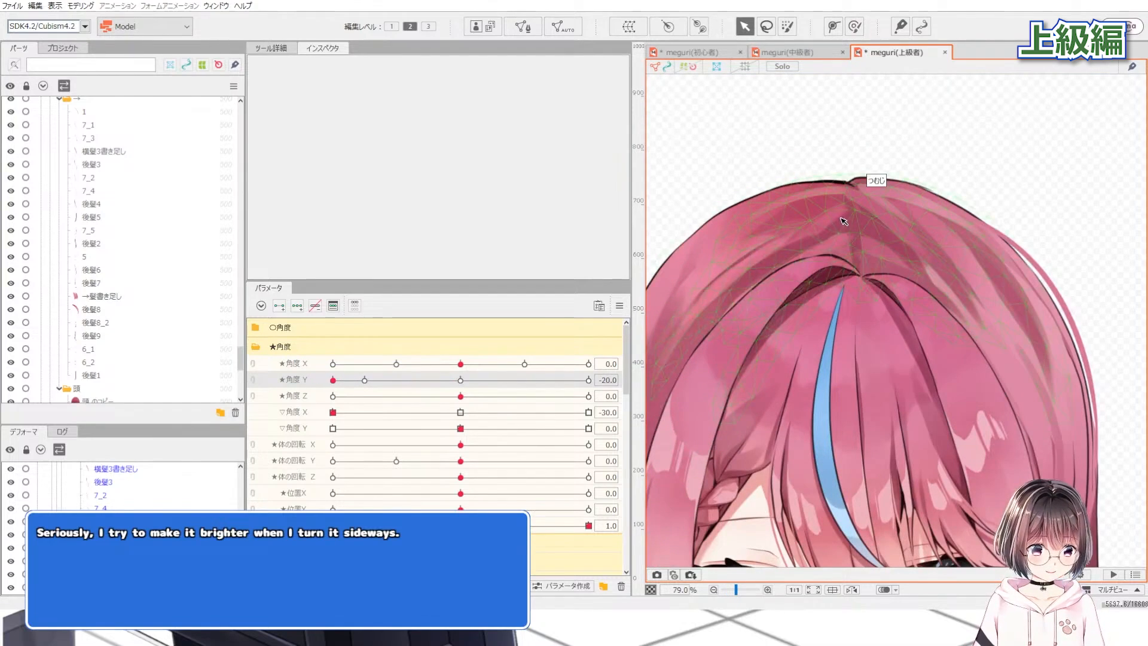
pyautogui.click(843, 221)
pyautogui.scroll(-1, 842, 220)
pyautogui.press('s')
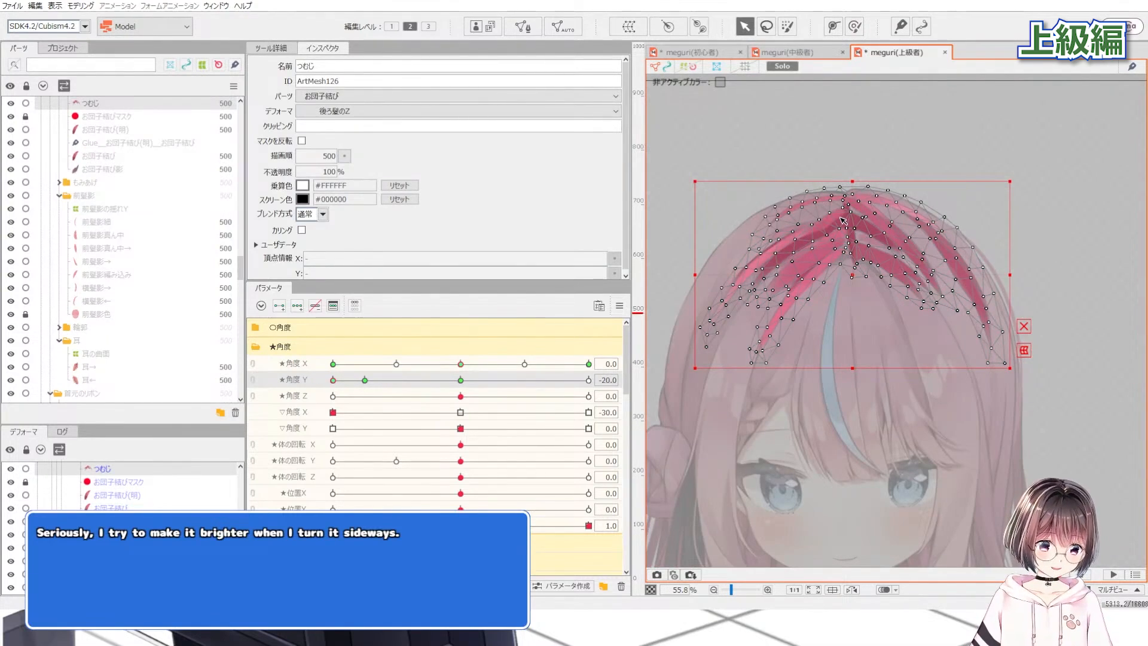
pyautogui.press('s')
# Sweep Angle Y between -20 and 0, stopping at -15, to examine how the crown shading switches on and off
pyautogui.moveTo(361, 382)
pyautogui.mouseDown()
pyautogui.moveTo(485, 375)
pyautogui.moveTo(383, 381)
pyautogui.mouseUp()
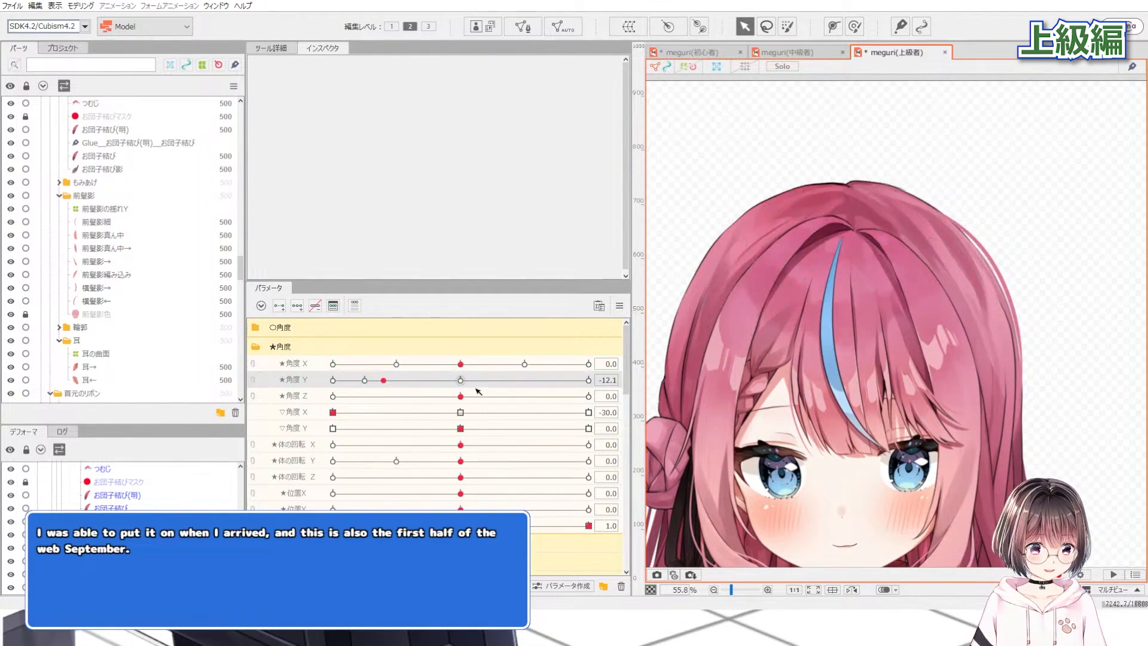
pyautogui.moveTo(469, 381); pyautogui.dragTo(319, 386)
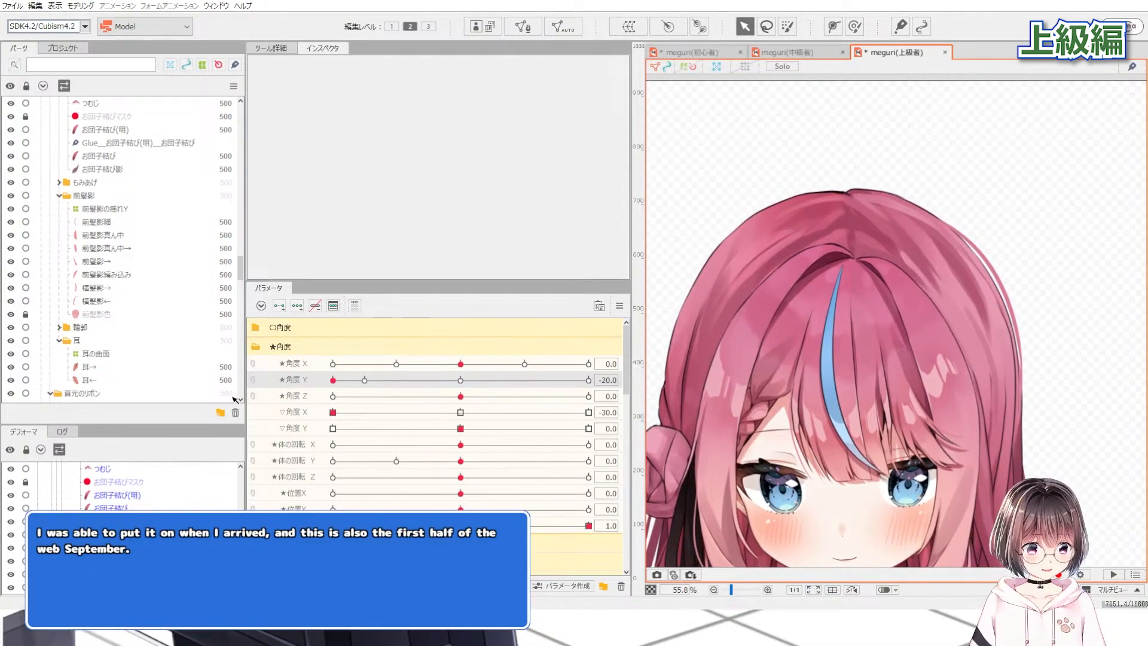
pyautogui.scroll(-2, 899, 294)
pyautogui.click(365, 382)
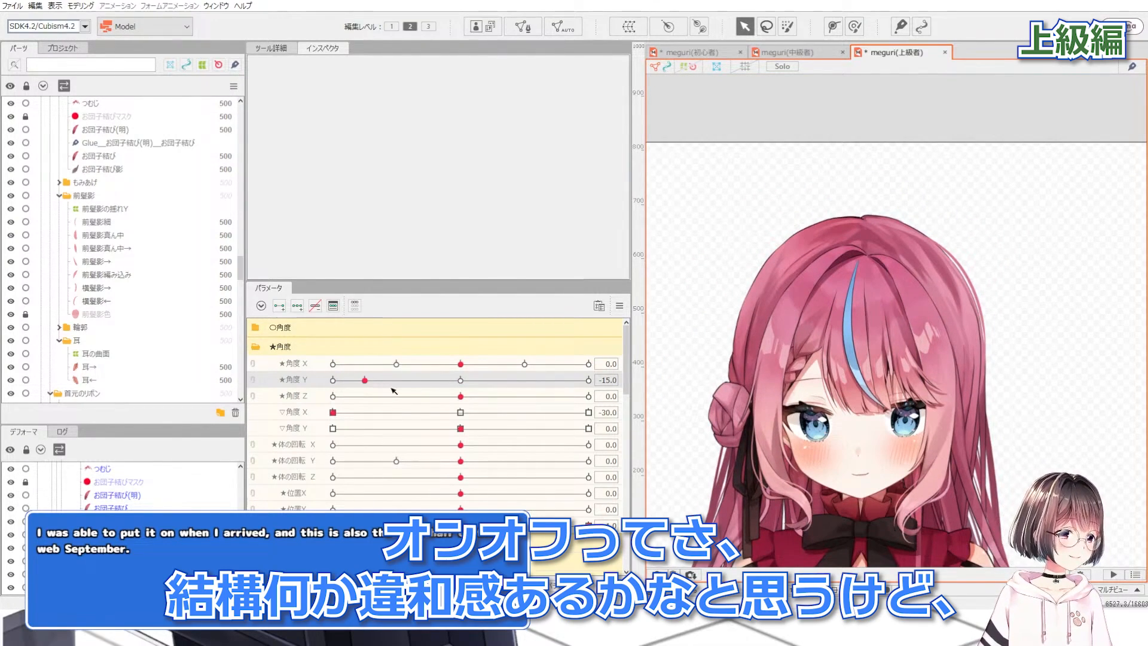
pyautogui.moveTo(365, 381); pyautogui.dragTo(463, 371)
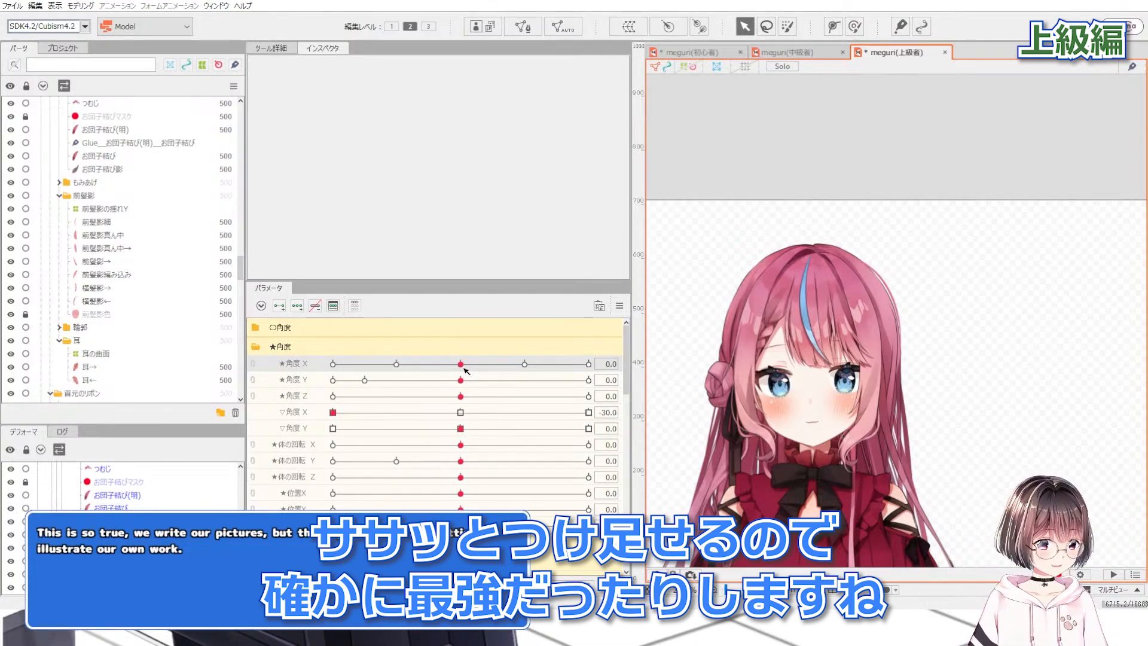
# Compare the front view at Angle X 0 with the head turned to -30
pyautogui.moveTo(465, 371); pyautogui.dragTo(352, 357)
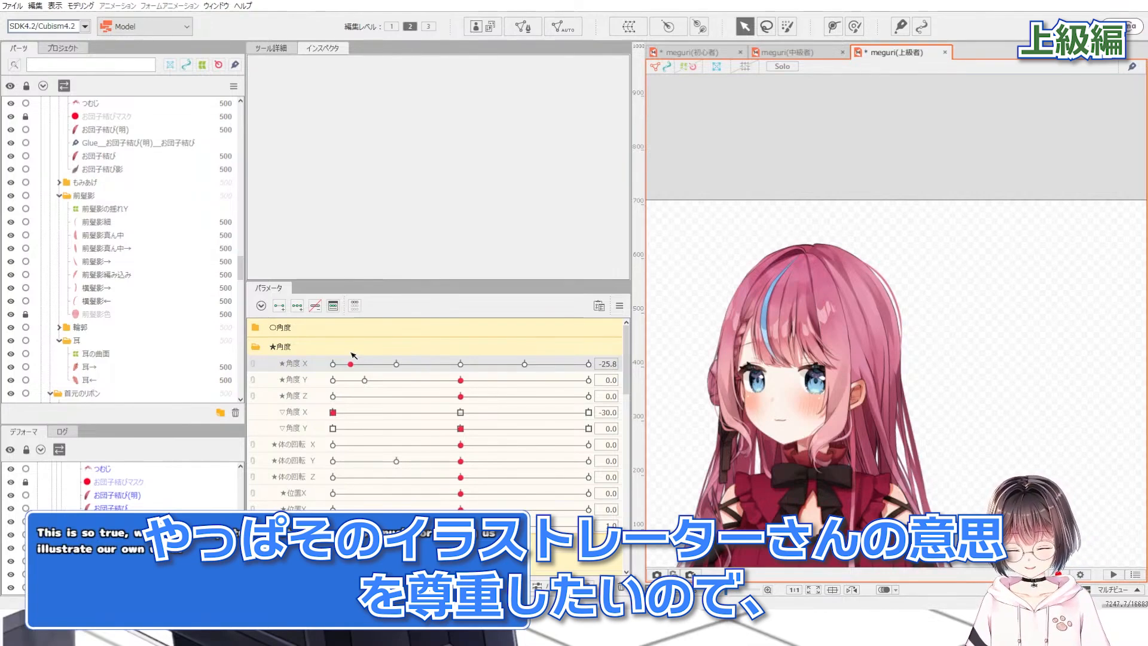
pyautogui.click(461, 364)
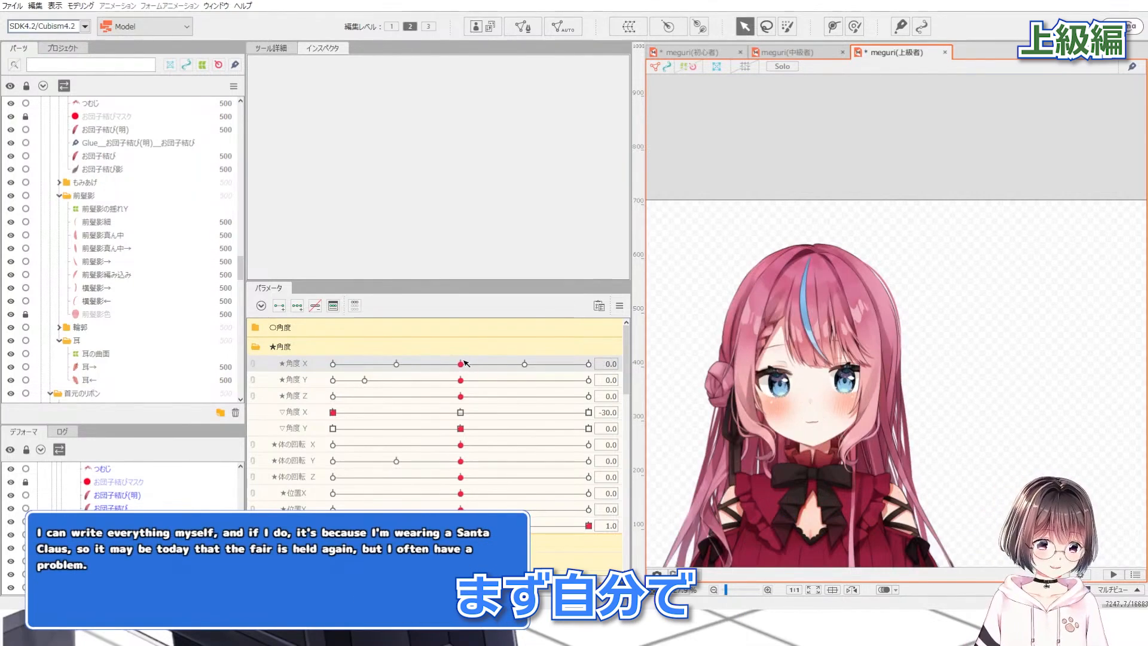
pyautogui.moveTo(464, 362); pyautogui.dragTo(291, 344)
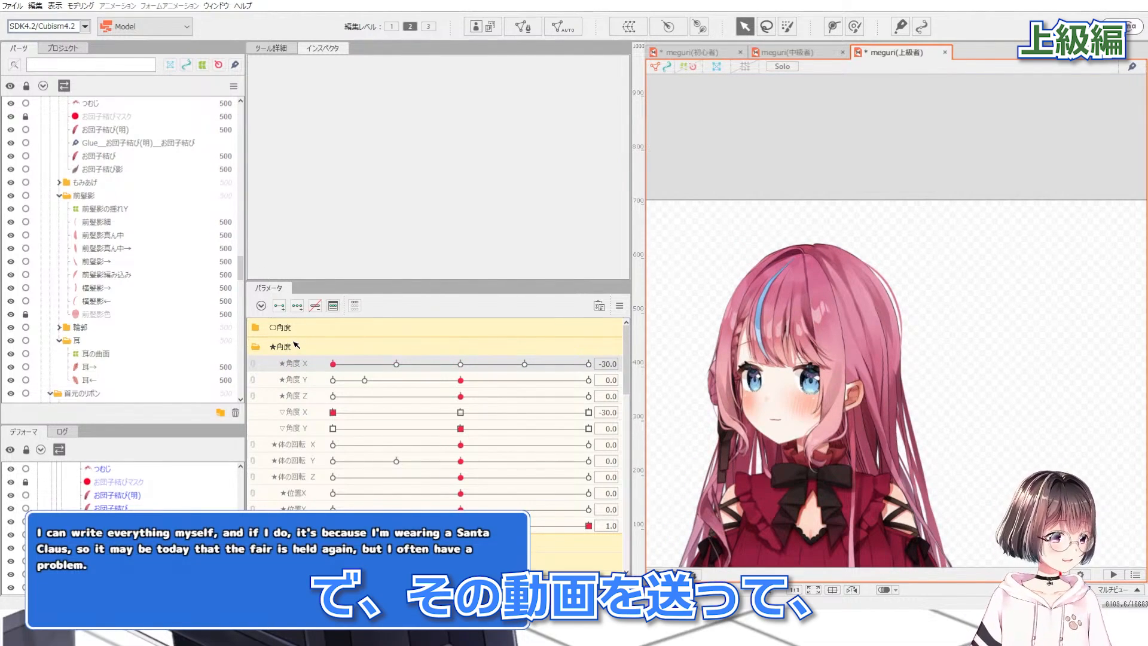
# Examine the →髪書き足し mesh in Solo view at Angle X -30, and at Angle X 0 with Angle Y -20
pyautogui.click(869, 310)
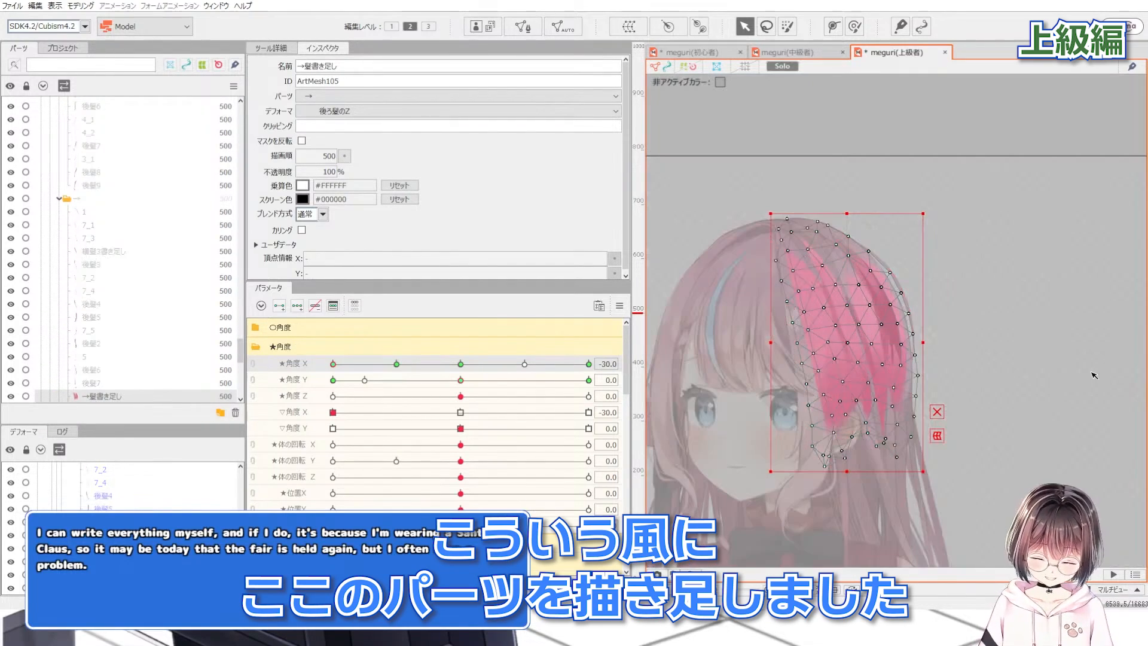
pyautogui.click(782, 66)
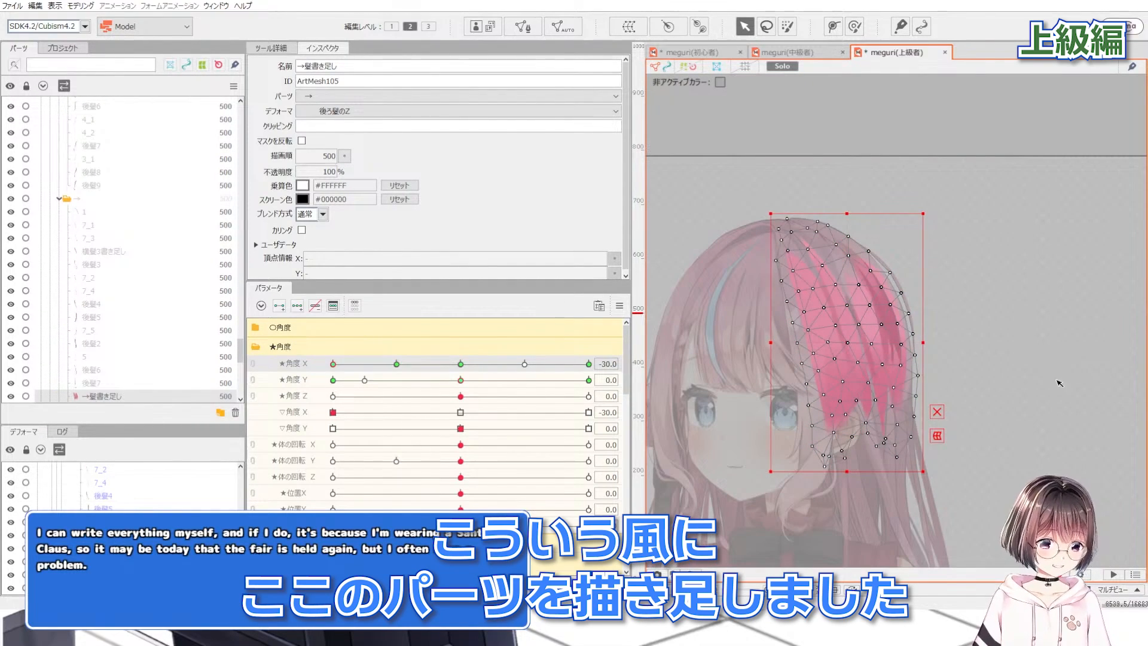
pyautogui.click(460, 364)
pyautogui.moveTo(459, 380); pyautogui.dragTo(333, 382)
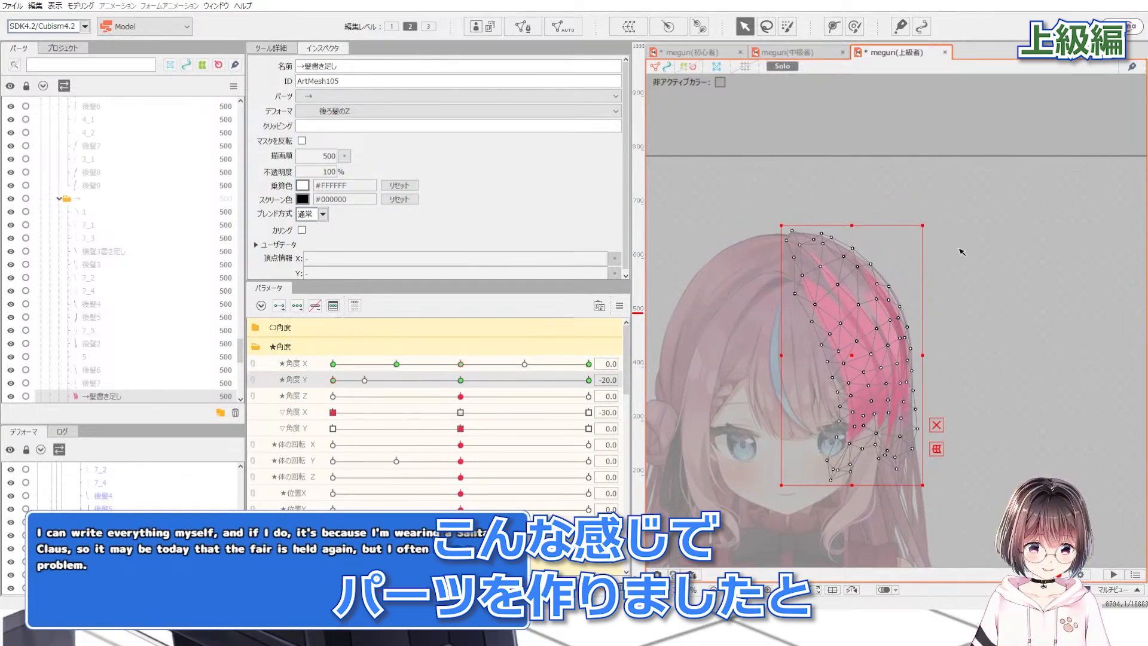
pyautogui.click(967, 243)
pyautogui.scroll(3, 803, 264)
pyautogui.click(782, 67)
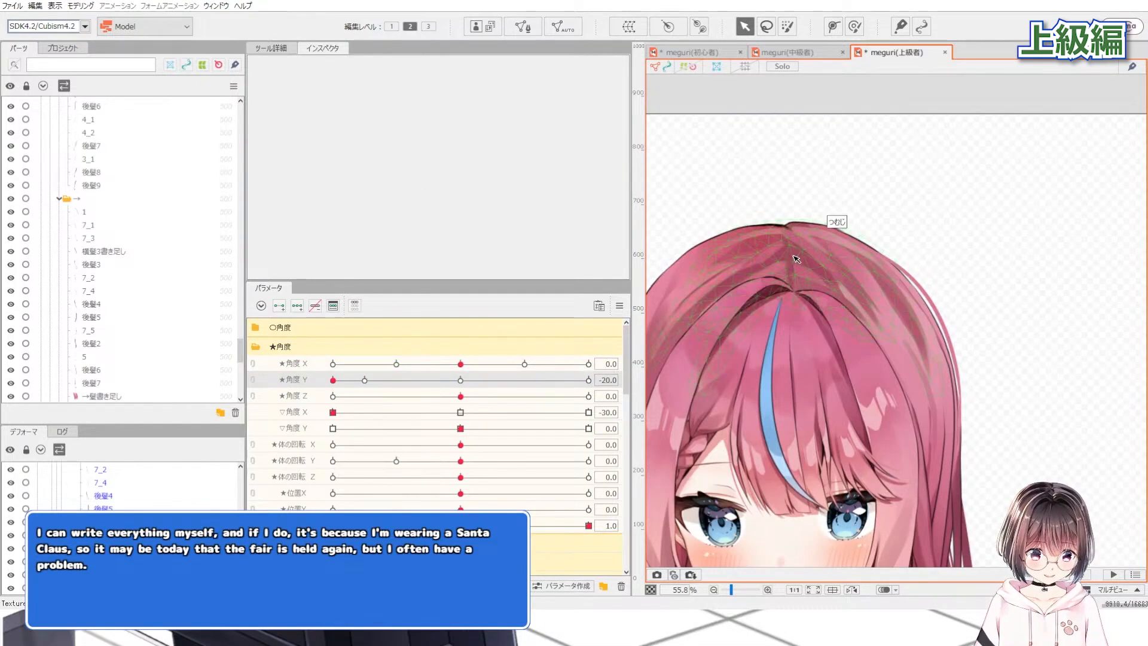
# Isolate the つむじ mesh in Solo view, examine its painted strands without a selection, and leave Solo view
pyautogui.click(795, 258)
pyautogui.click(782, 66)
pyautogui.click(1066, 241)
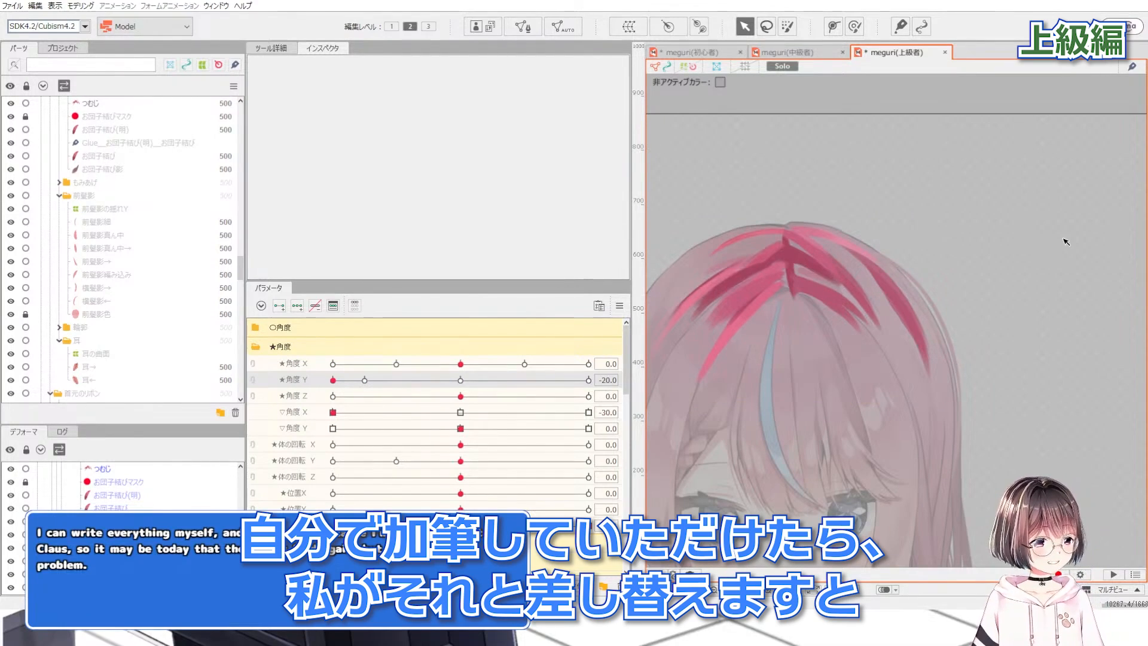
pyautogui.press('s')
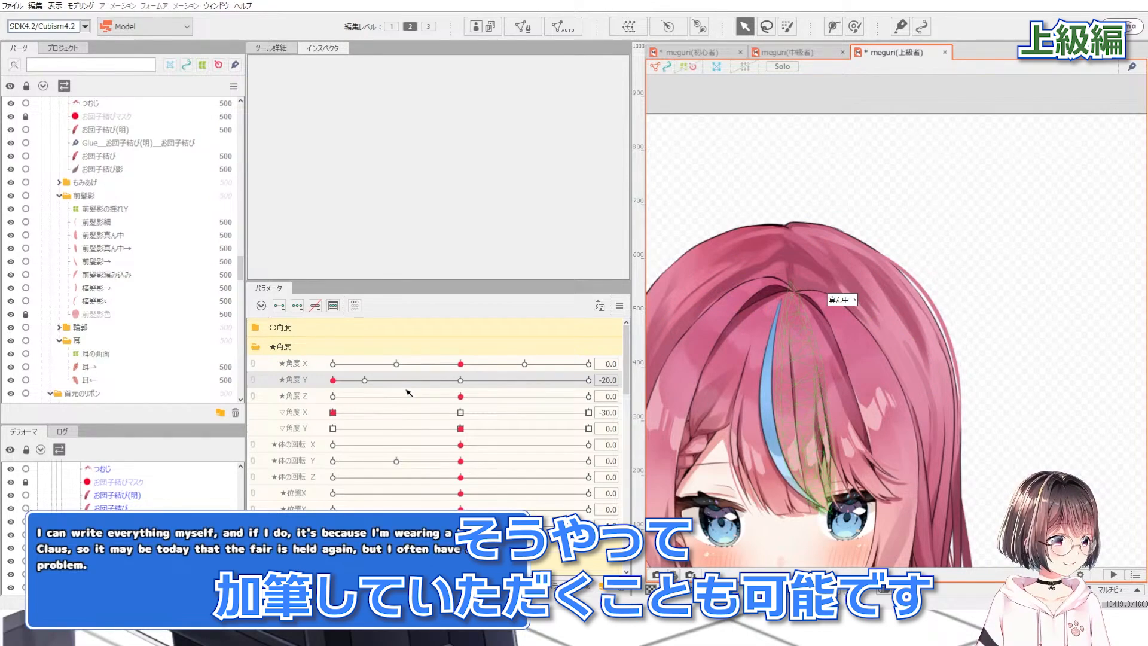
# Return Angle Y to 0 and swing Angle X to the negative side and back to 0 to review the hair movement
pyautogui.click(459, 380)
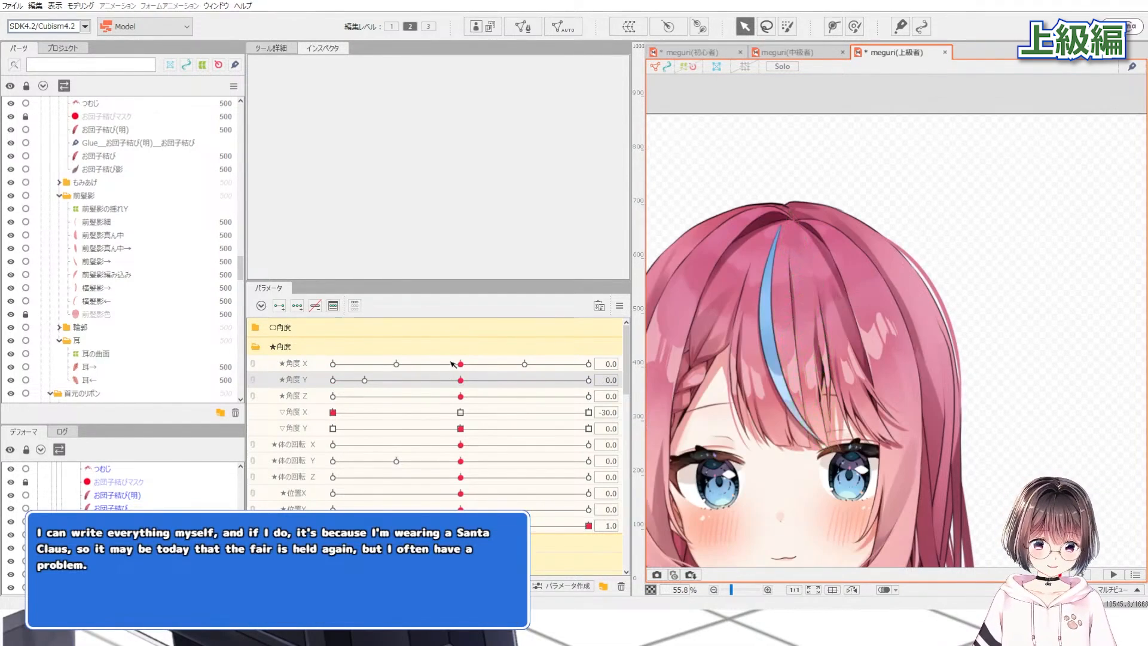
pyautogui.moveTo(460, 363); pyautogui.dragTo(369, 328)
pyautogui.scroll(-3, 812, 171)
pyautogui.click(460, 364)
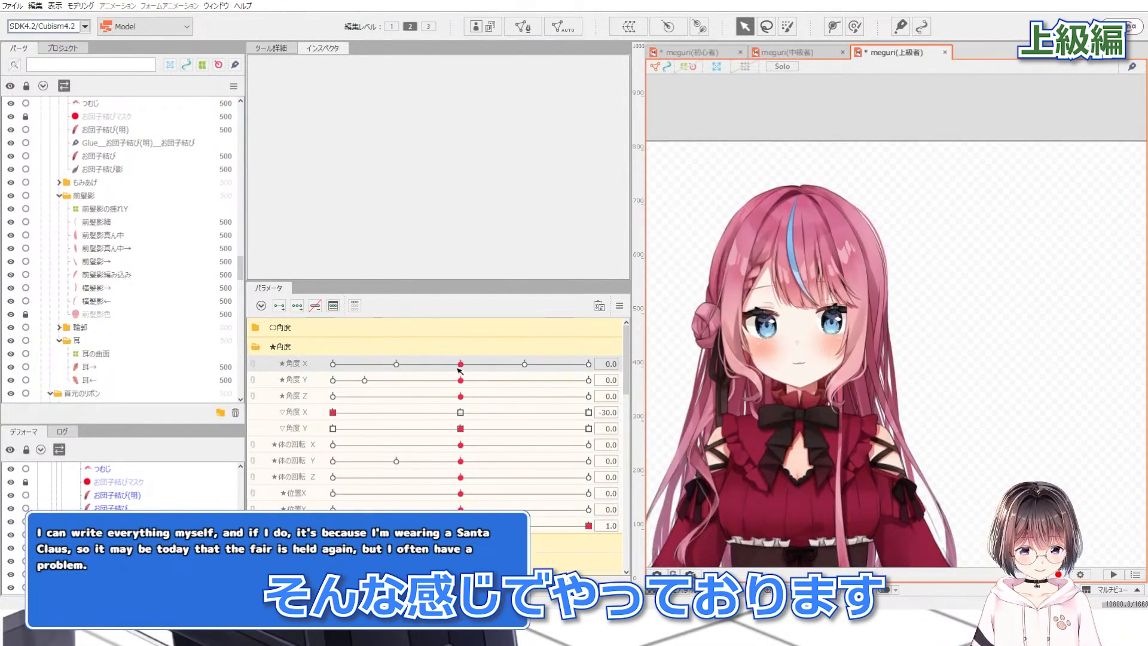
pyautogui.moveTo(459, 364); pyautogui.dragTo(409, 360)
pyautogui.click(460, 363)
# Select the メイン hair mesh and compare the hair near the parting across the advanced, beginner and intermediate models at different Angle X values
pyautogui.scroll(5, 742, 251)
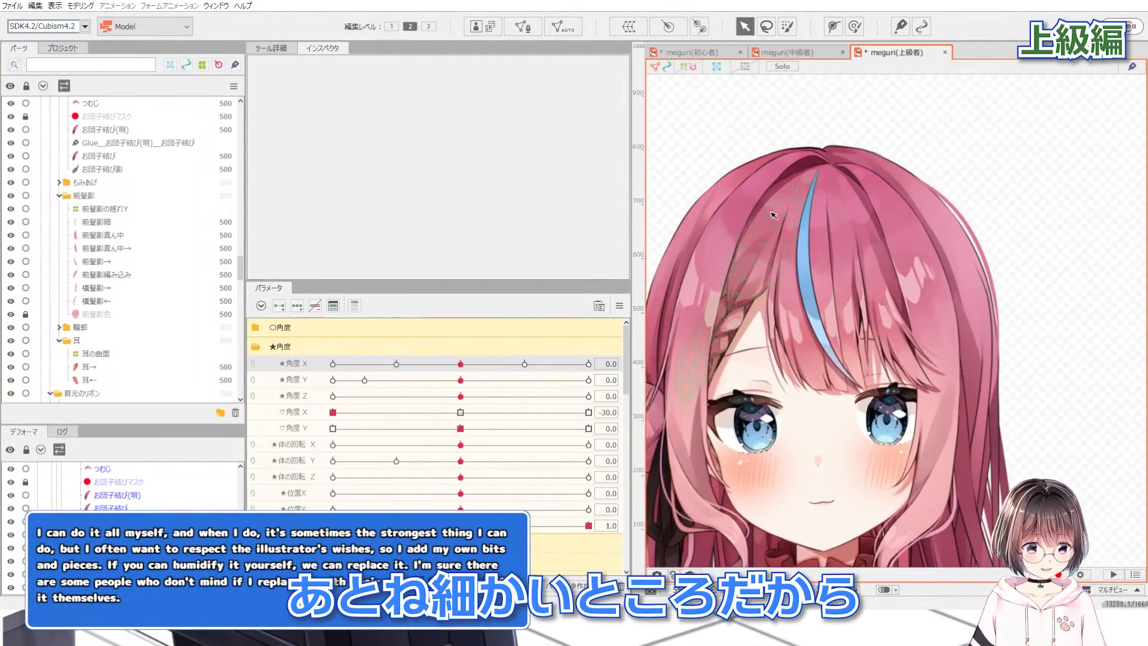
pyautogui.click(790, 164)
pyautogui.scroll(-5, 790, 164)
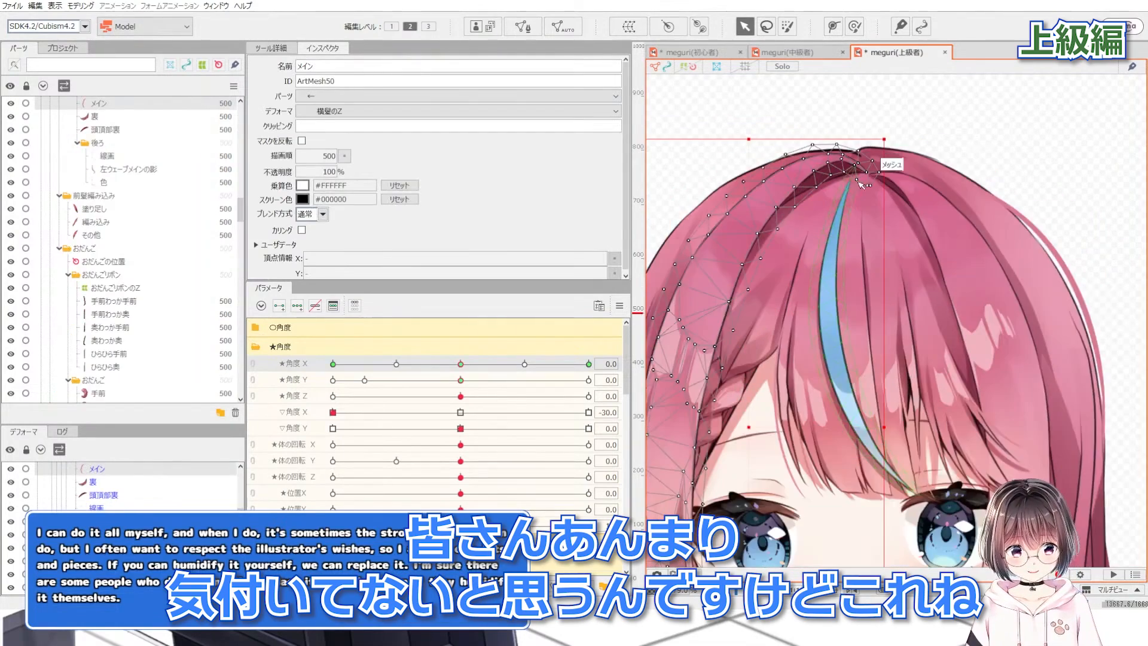
pyautogui.click(706, 54)
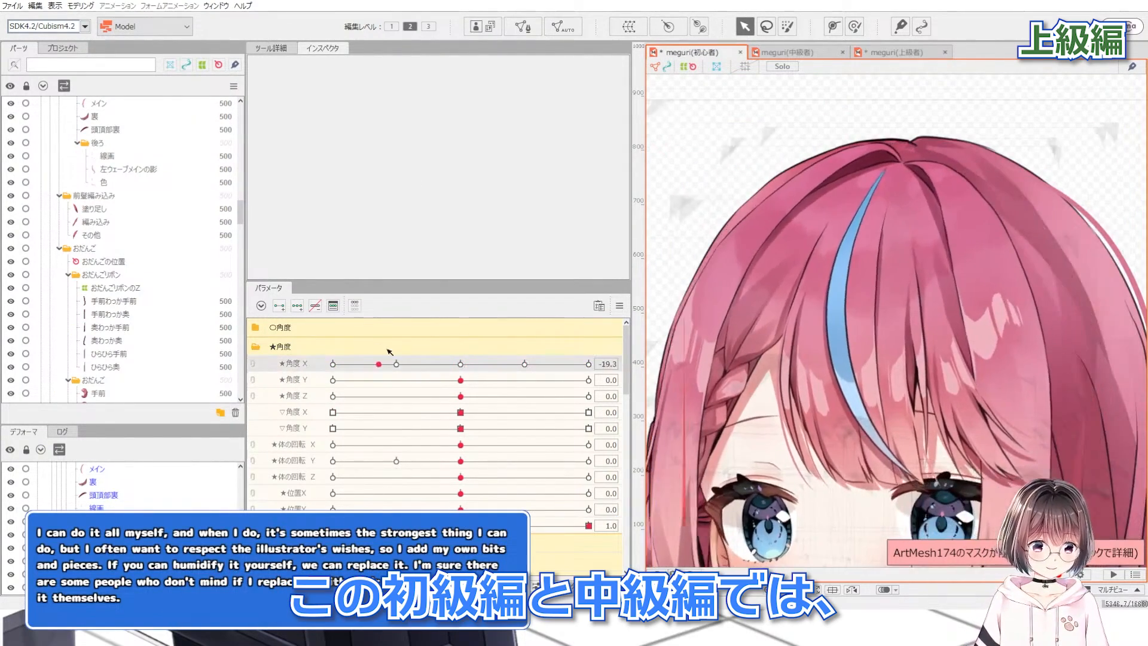
pyautogui.click(814, 55)
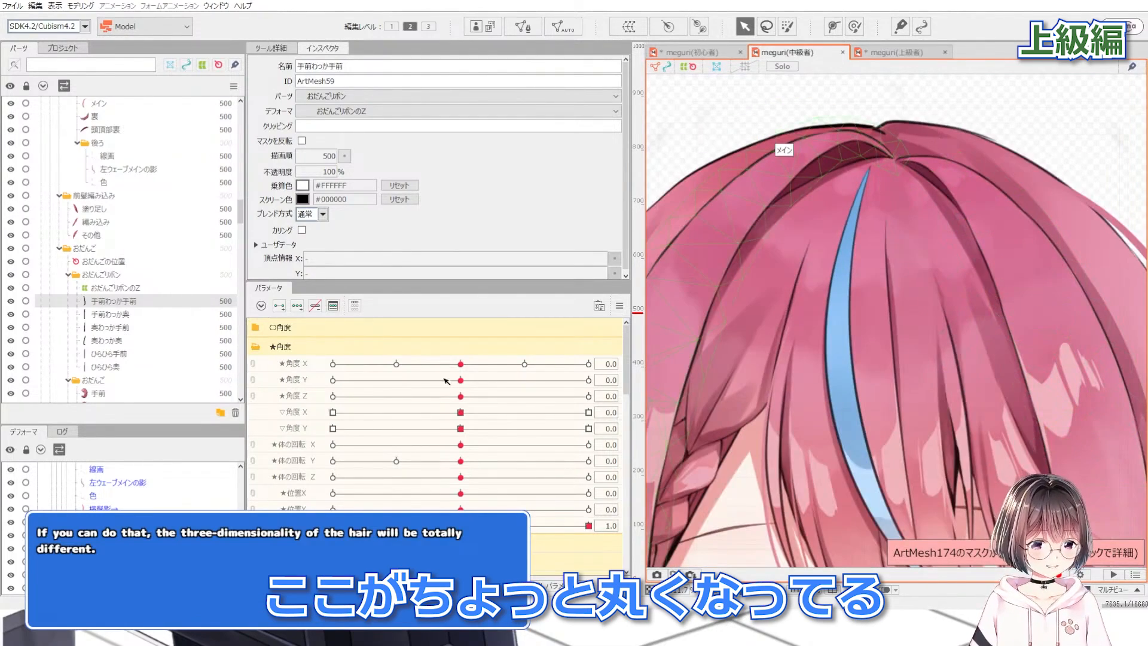
pyautogui.moveTo(461, 364); pyautogui.dragTo(396, 344)
pyautogui.click(693, 52)
pyautogui.click(906, 52)
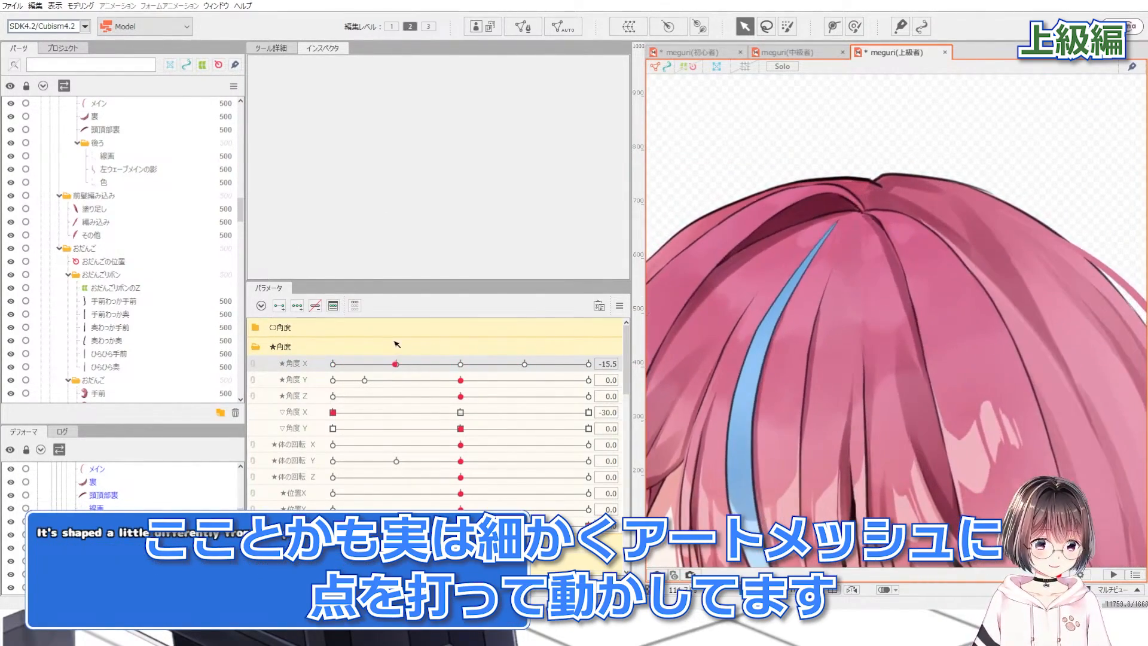
# Examine the vertices of the メイン meshes on both sides of the parting and the 頭頂部裏 mesh at Angle X 0, using Solo view
pyautogui.click(749, 234)
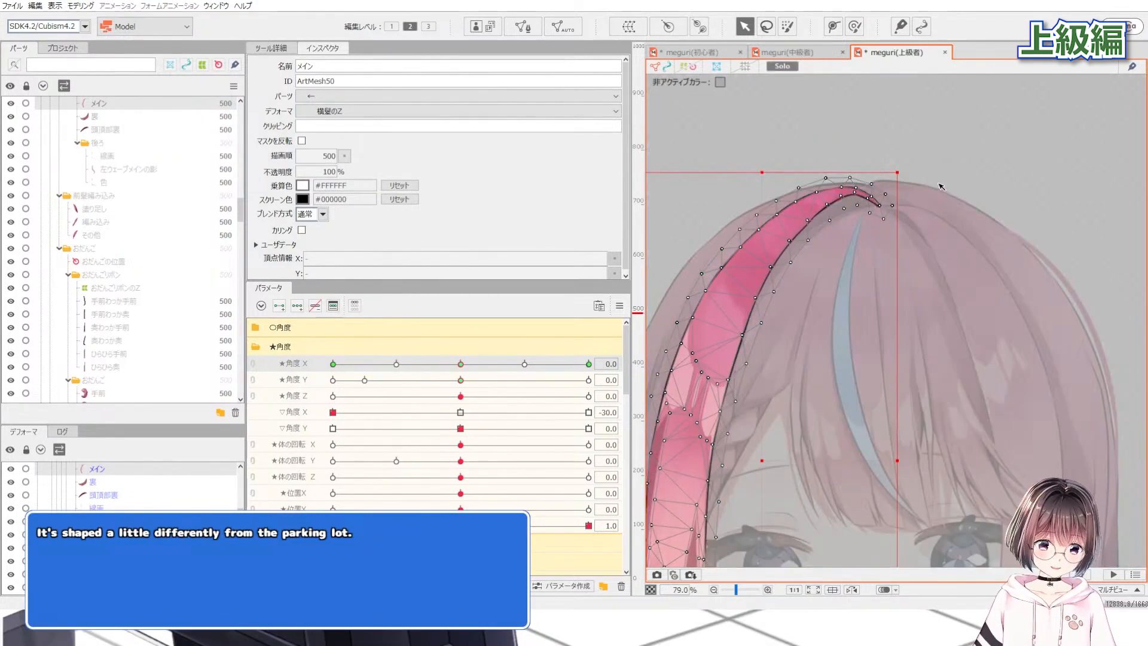
pyautogui.click(941, 228)
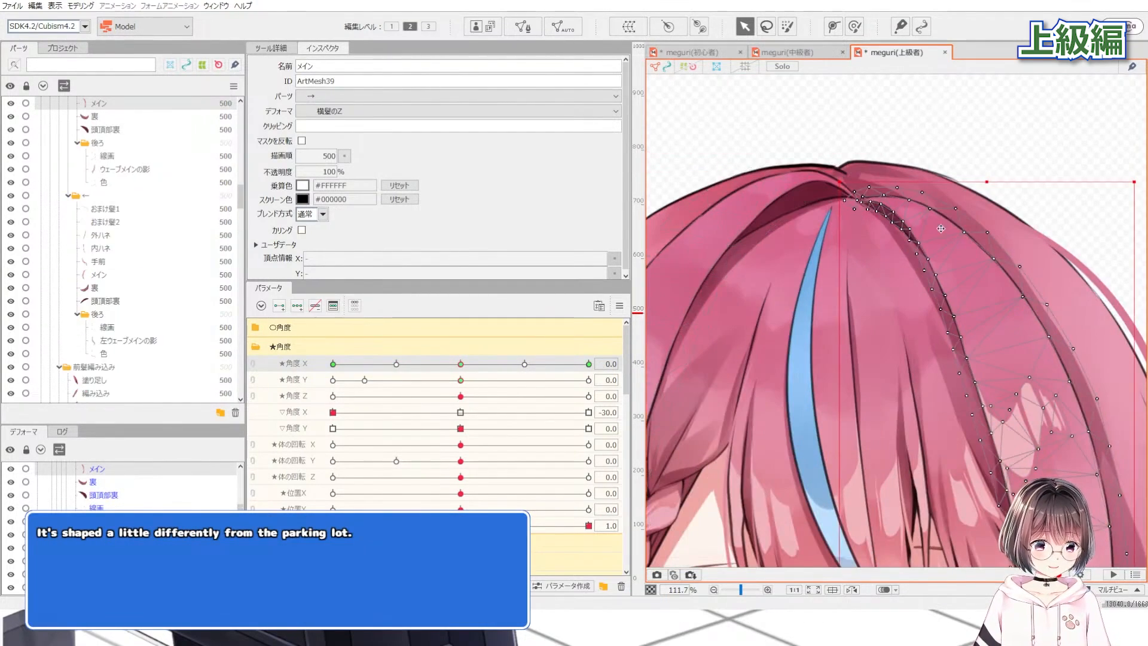
pyautogui.click(797, 205)
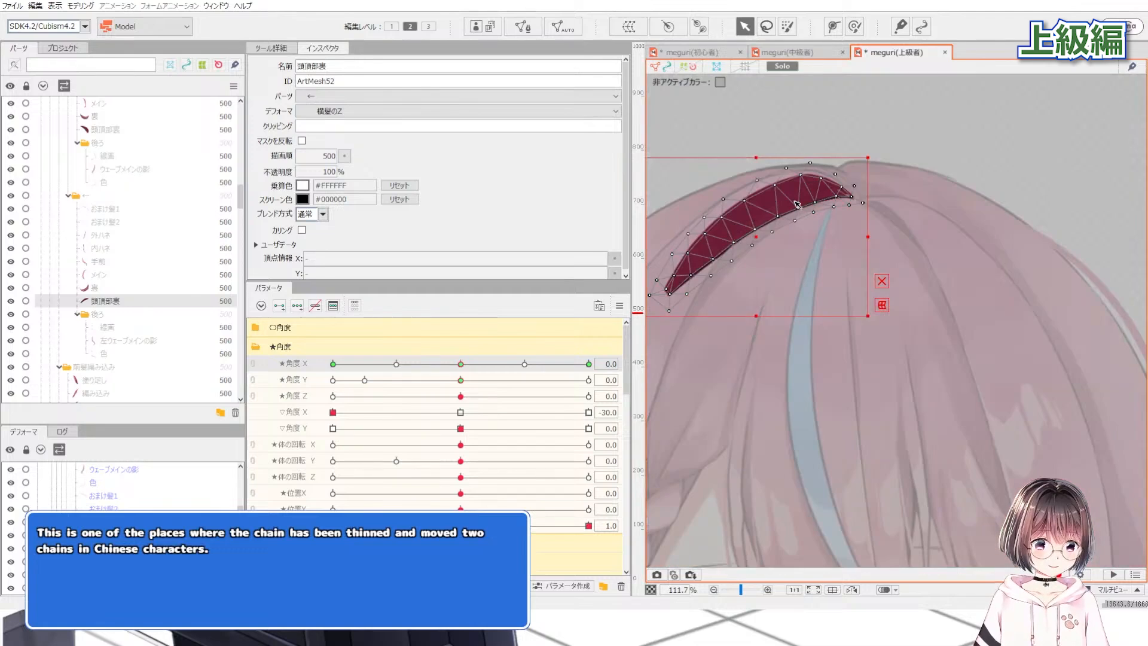
# Examine the 頭頂部裏 mesh on the other side of the parting in Solo view, then clear the selection and leave Solo view
pyautogui.scroll(5, 797, 205)
pyautogui.click(886, 223)
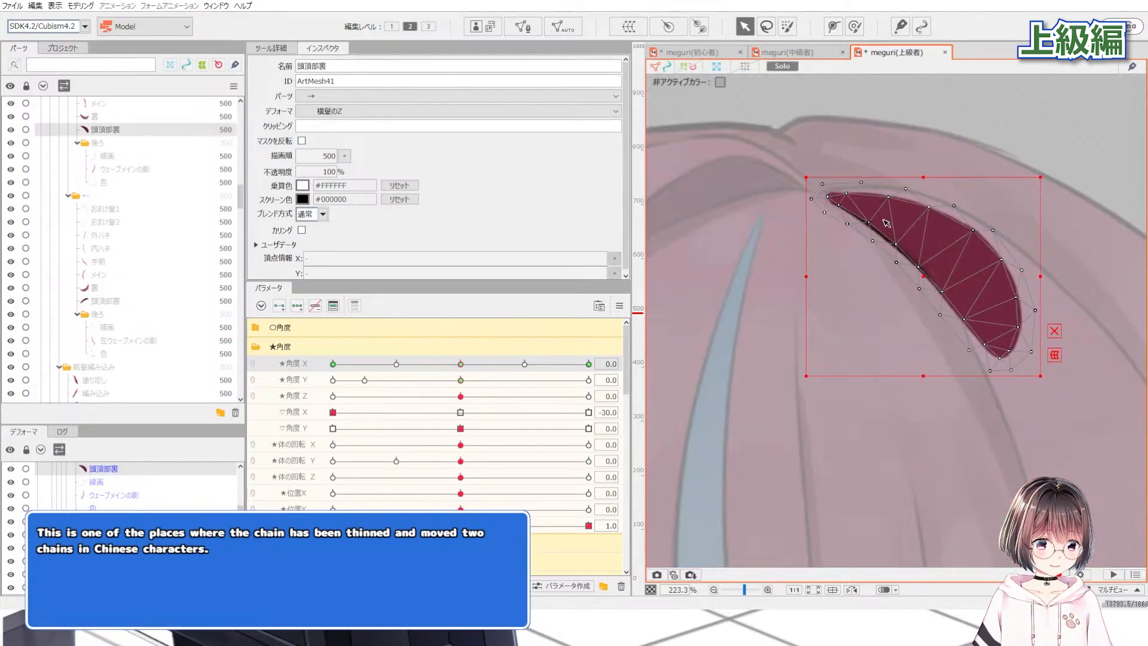
pyautogui.scroll(-5, 884, 224)
pyautogui.click(1045, 140)
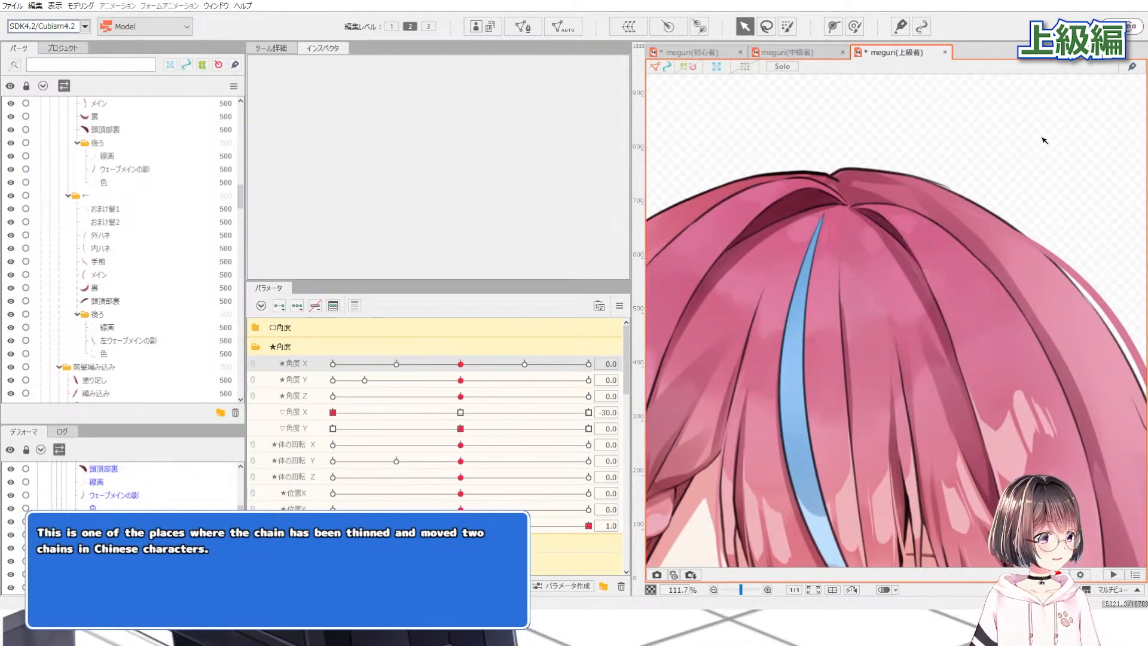
# Compare the parting's movement in the advanced and beginner models by varying Angle X and Angle Y, finishing on the advanced model with both at 0
pyautogui.moveTo(460, 364); pyautogui.dragTo(488, 354)
pyautogui.click(461, 364)
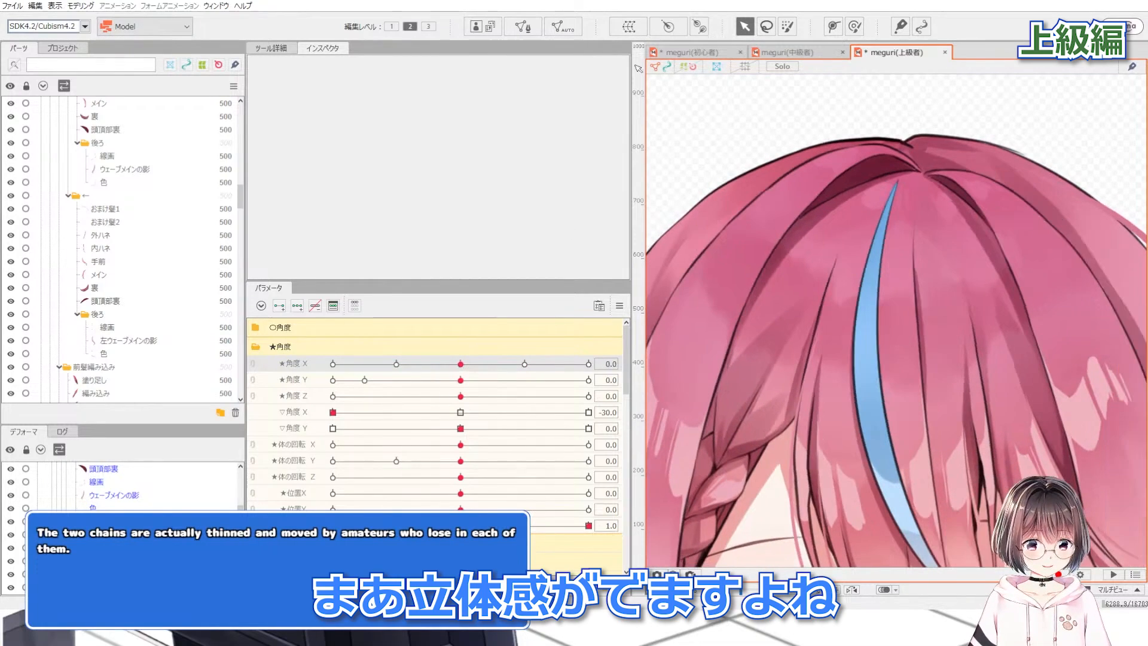
pyautogui.click(686, 51)
pyautogui.moveTo(460, 364)
pyautogui.mouseDown()
pyautogui.moveTo(449, 366)
pyautogui.moveTo(470, 380)
pyautogui.moveTo(583, 378)
pyautogui.moveTo(461, 367)
pyautogui.mouseUp()
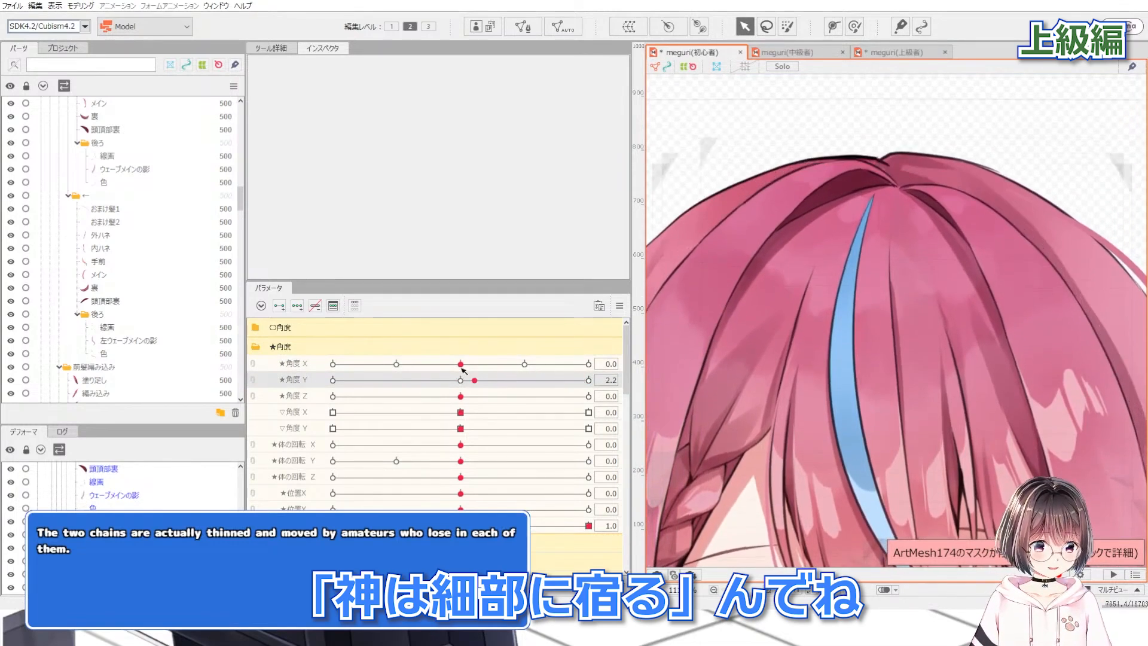
pyautogui.click(888, 52)
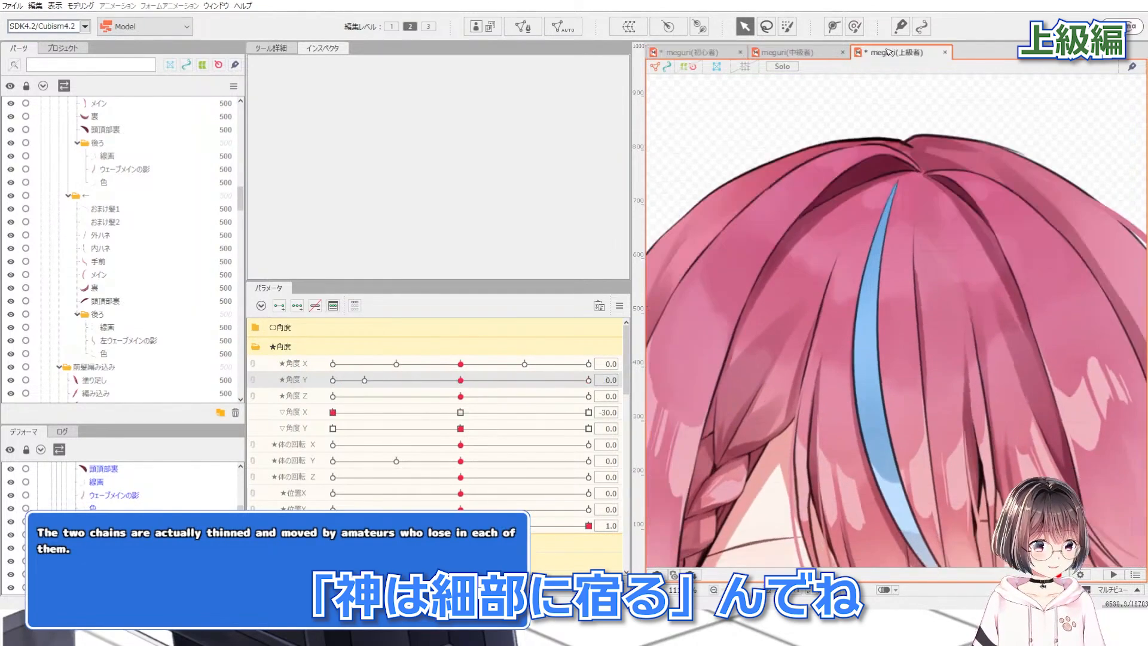
pyautogui.moveTo(460, 380); pyautogui.dragTo(596, 375)
pyautogui.moveTo(454, 377)
pyautogui.mouseDown()
pyautogui.moveTo(569, 378)
pyautogui.moveTo(461, 380)
pyautogui.mouseUp()
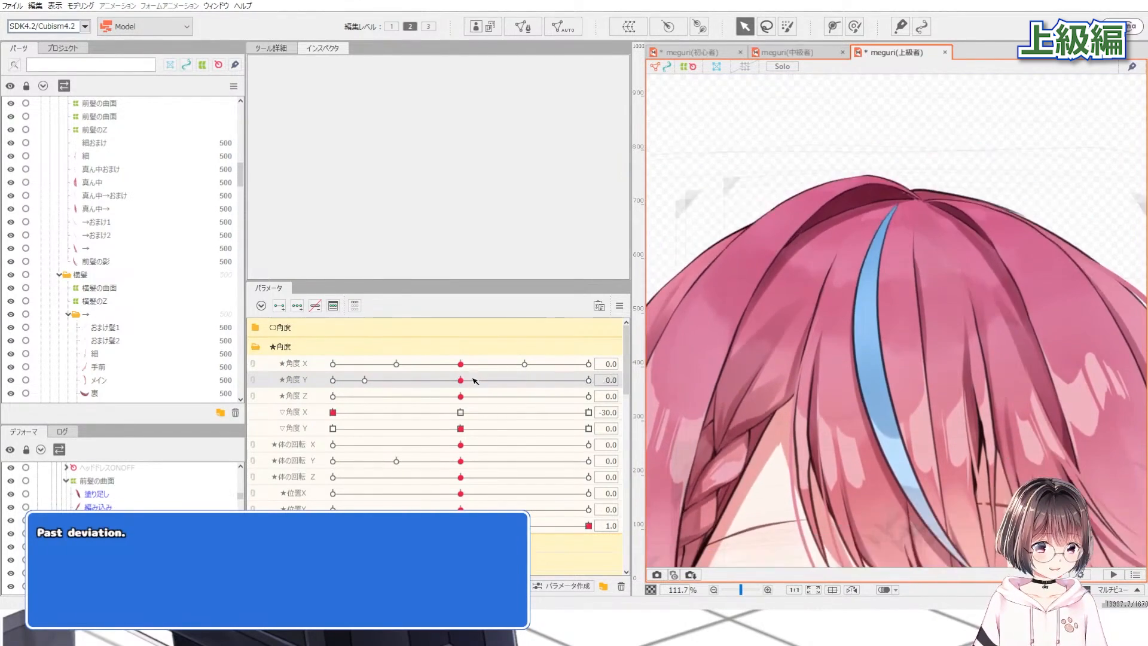
# Select the blue streak's メッシュ mesh and its メッシュの曲面 deformer, and swing Angle X to -30 and back to the positive side
pyautogui.scroll(-3, 862, 181)
pyautogui.scroll(2, 917, 248)
pyautogui.click(842, 290)
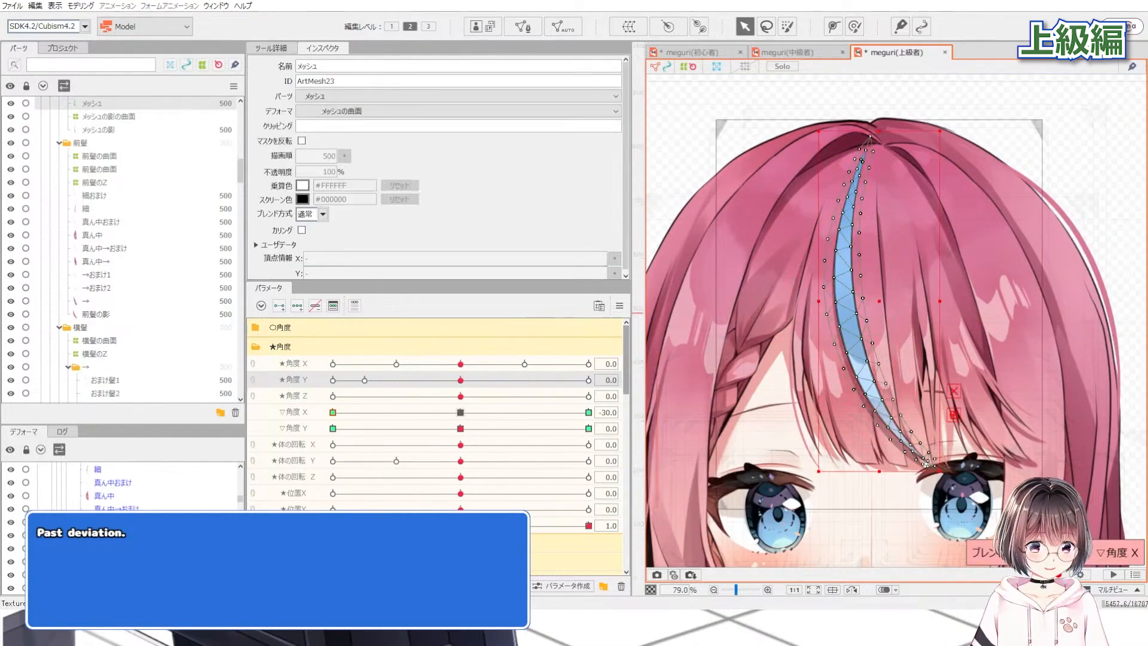
pyautogui.click(840, 303)
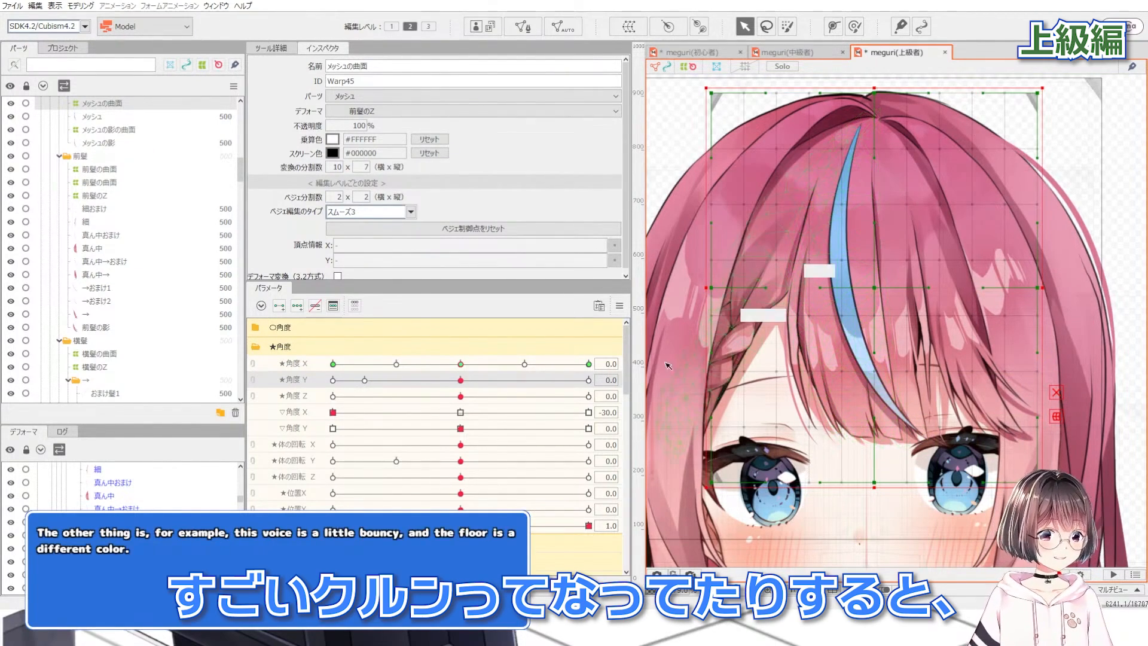
pyautogui.moveTo(460, 364); pyautogui.dragTo(324, 336)
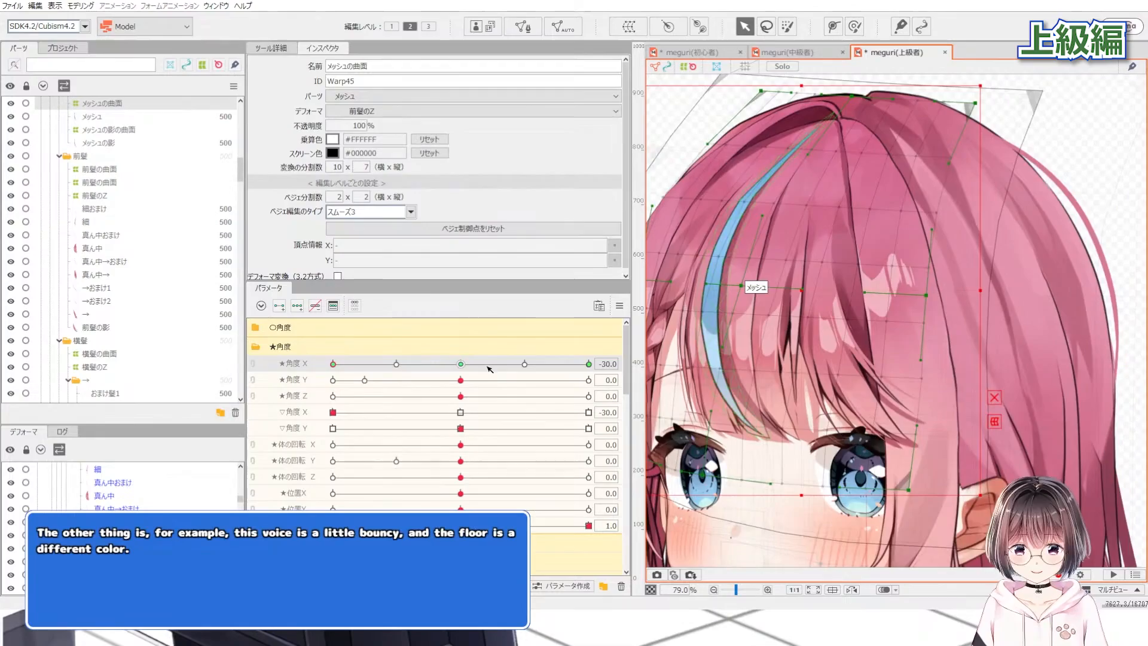
pyautogui.moveTo(466, 364); pyautogui.dragTo(525, 372)
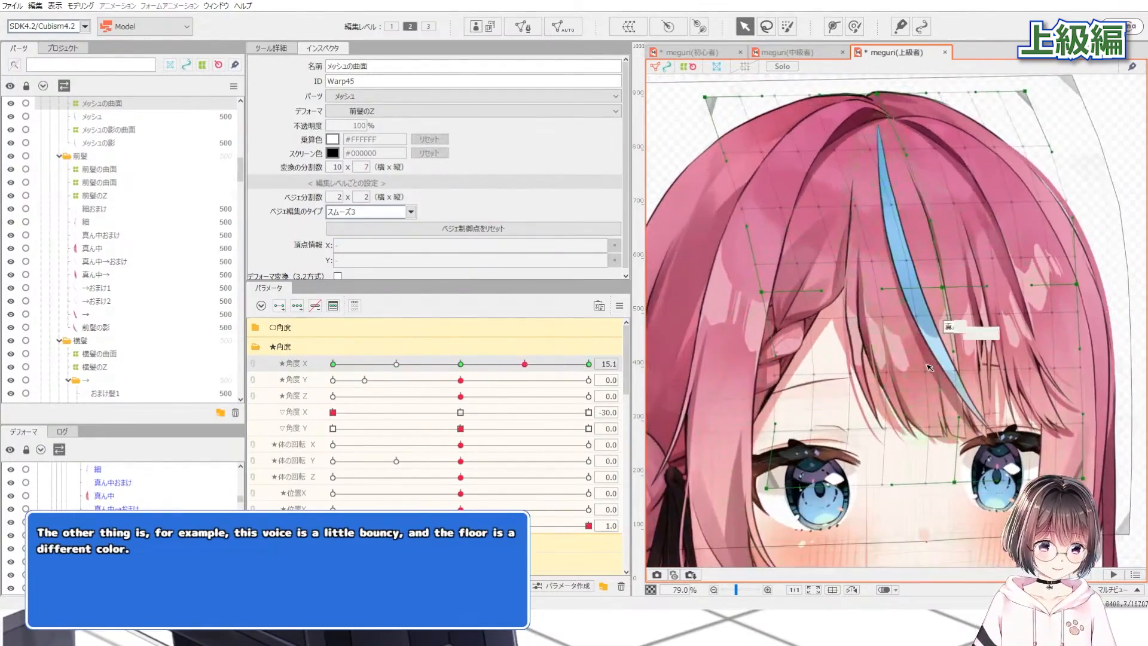
# Review the blue streak's forward curl on the advanced model by swinging Angle X between -30 and 30, with its meshes selected and deselected
pyautogui.scroll(5, 929, 367)
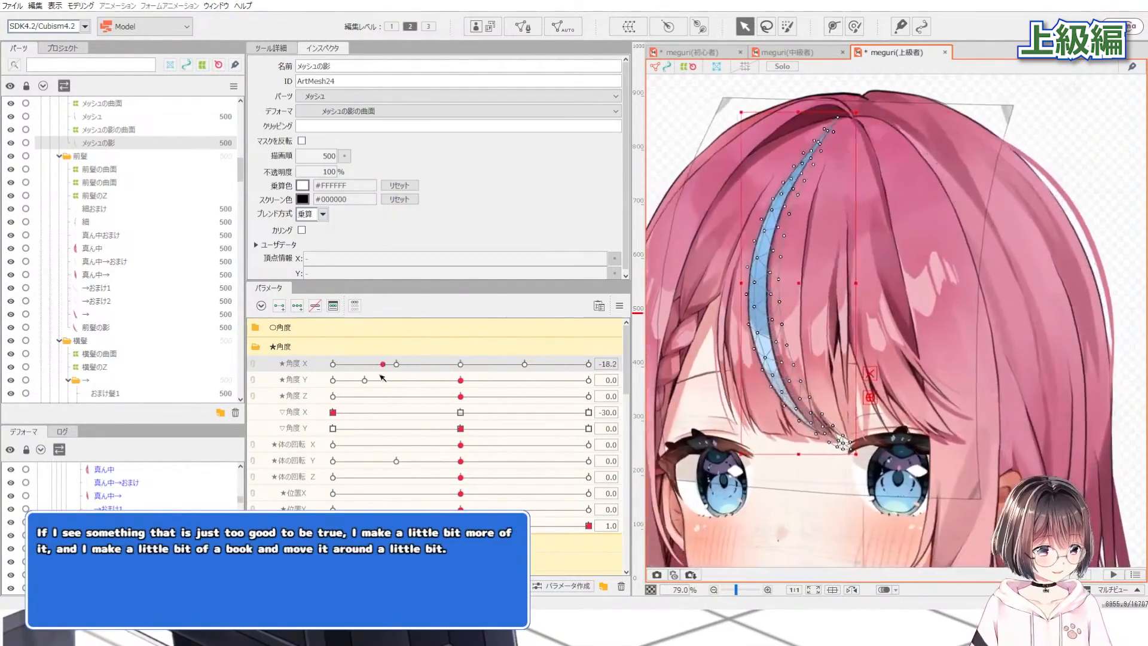
pyautogui.moveTo(383, 378); pyautogui.dragTo(547, 394)
pyautogui.click(877, 262)
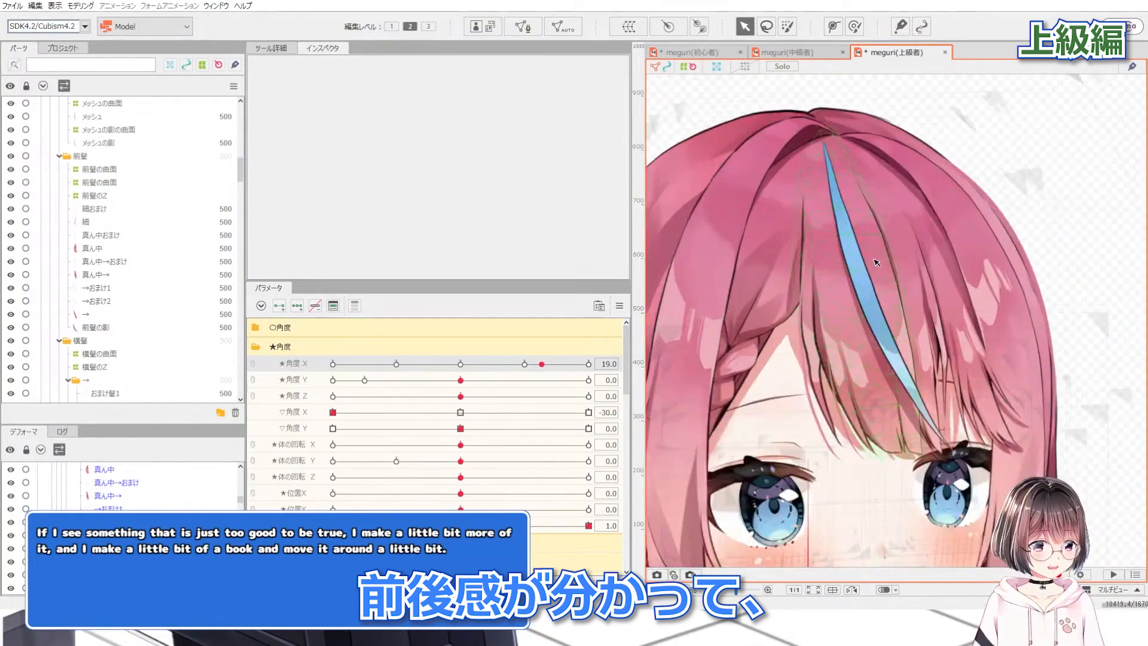
pyautogui.click(864, 266)
pyautogui.moveTo(494, 365); pyautogui.dragTo(332, 344)
pyautogui.scroll(-2, 900, 327)
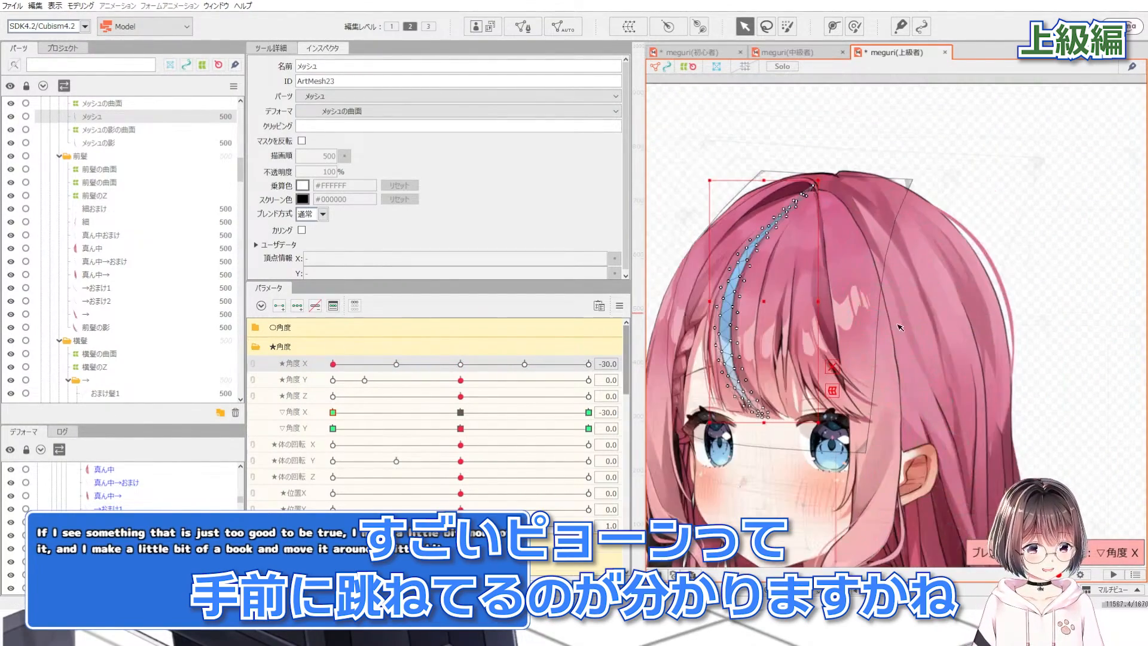
pyautogui.click(1070, 297)
pyautogui.scroll(-3, 1071, 298)
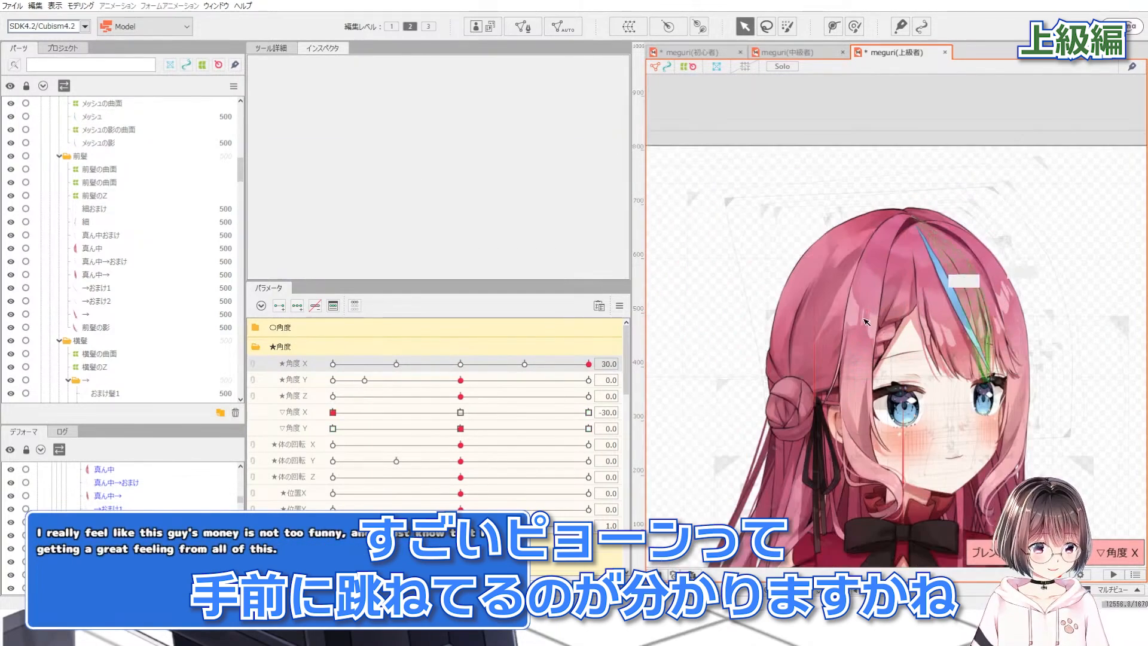
pyautogui.scroll(2, 814, 336)
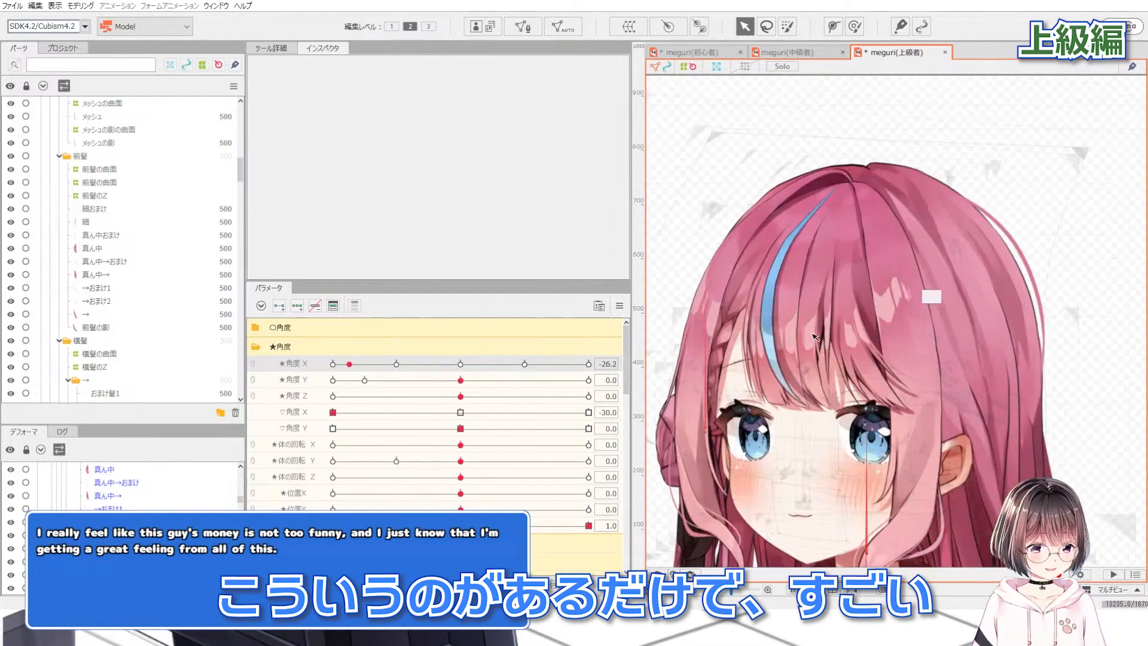
# Compare the blue streak's movement with Angle X in the beginner and intermediate models, and return to the advanced model
pyautogui.click(728, 56)
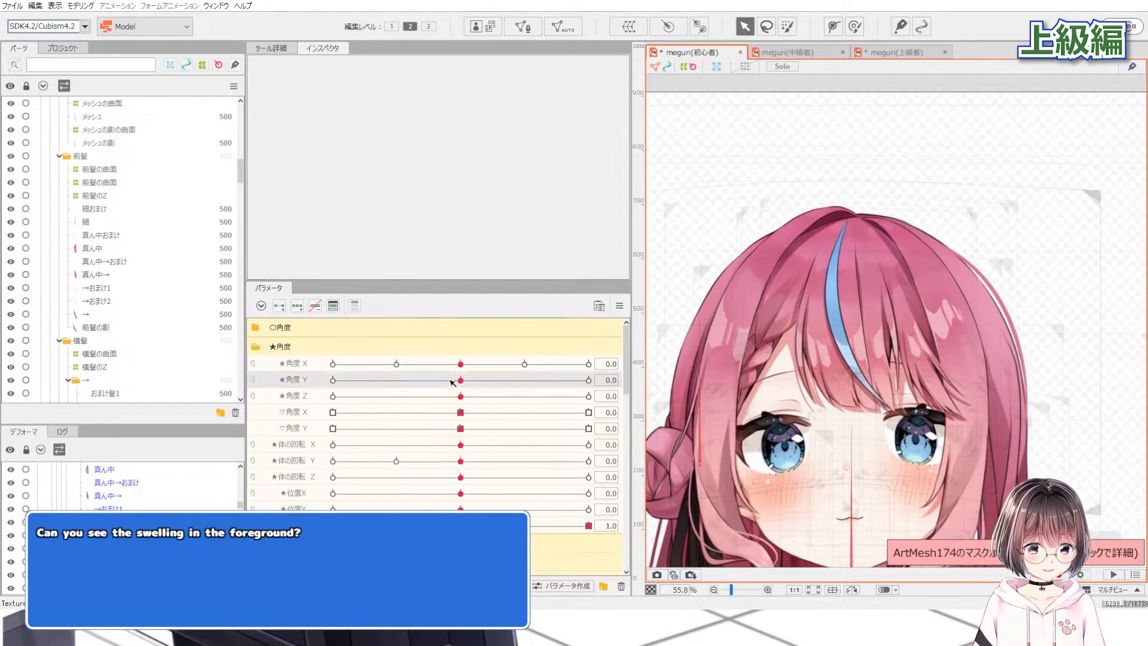
pyautogui.moveTo(522, 365); pyautogui.dragTo(524, 369)
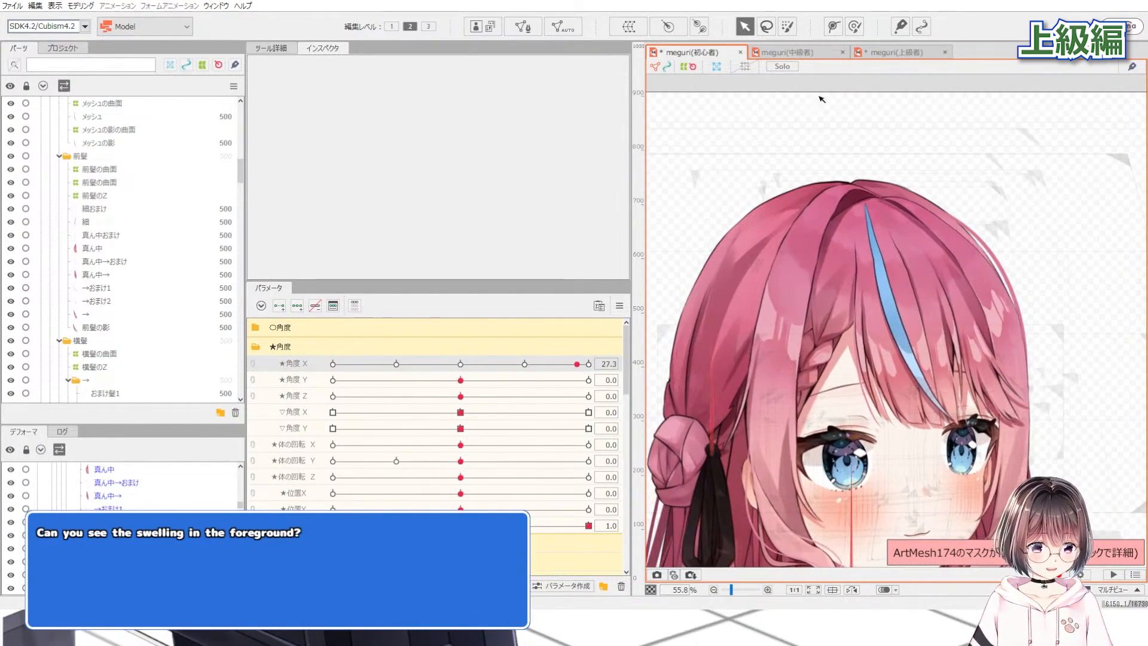
pyautogui.click(789, 53)
pyautogui.click(464, 362)
pyautogui.scroll(-3, 840, 227)
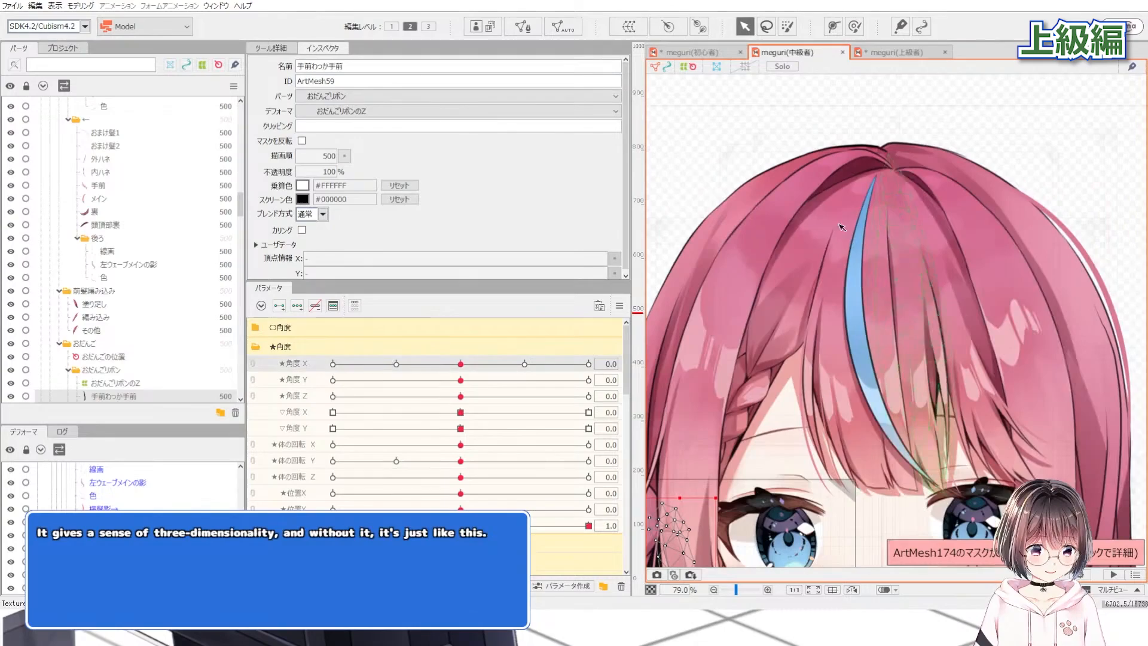
pyautogui.moveTo(463, 366); pyautogui.dragTo(597, 359)
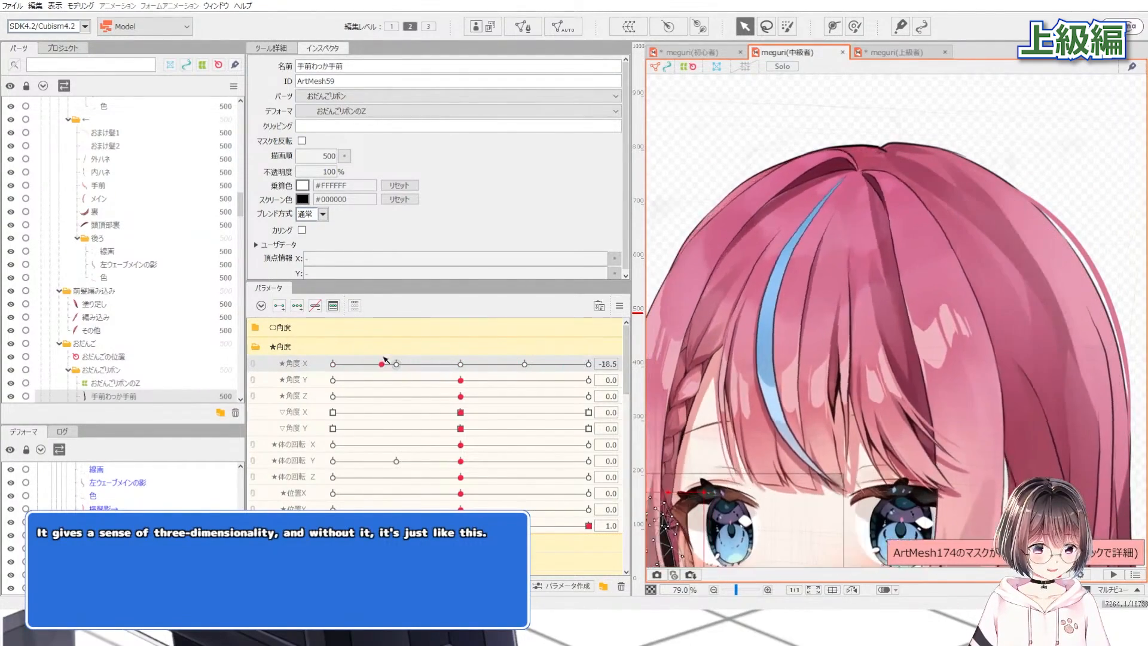
pyautogui.click(897, 53)
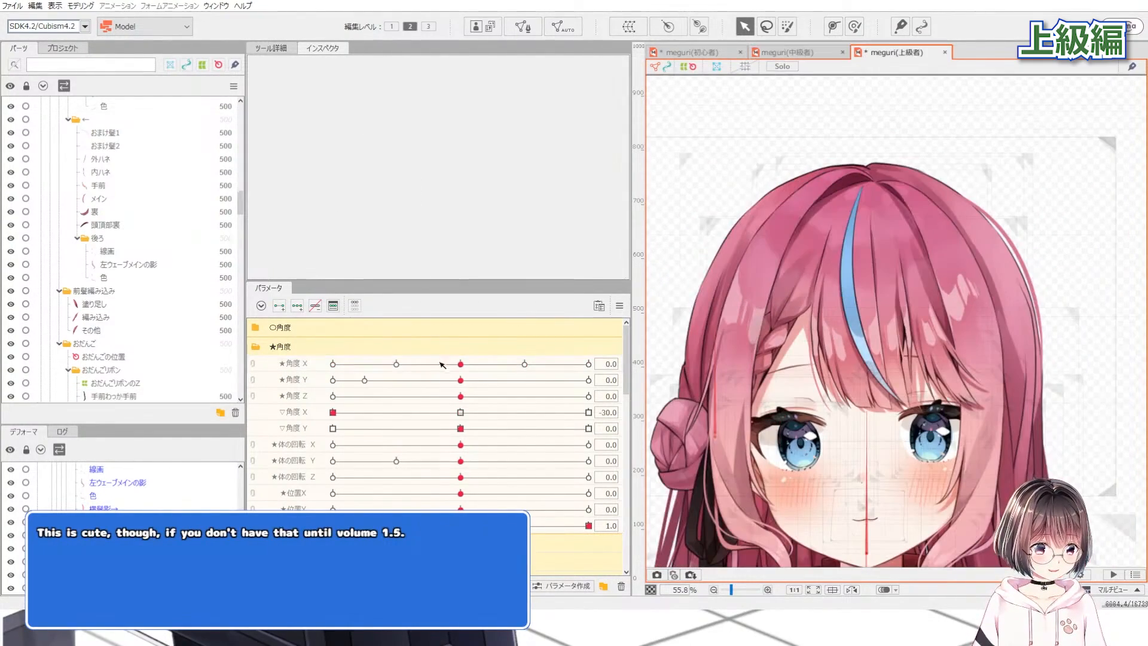
pyautogui.click(484, 365)
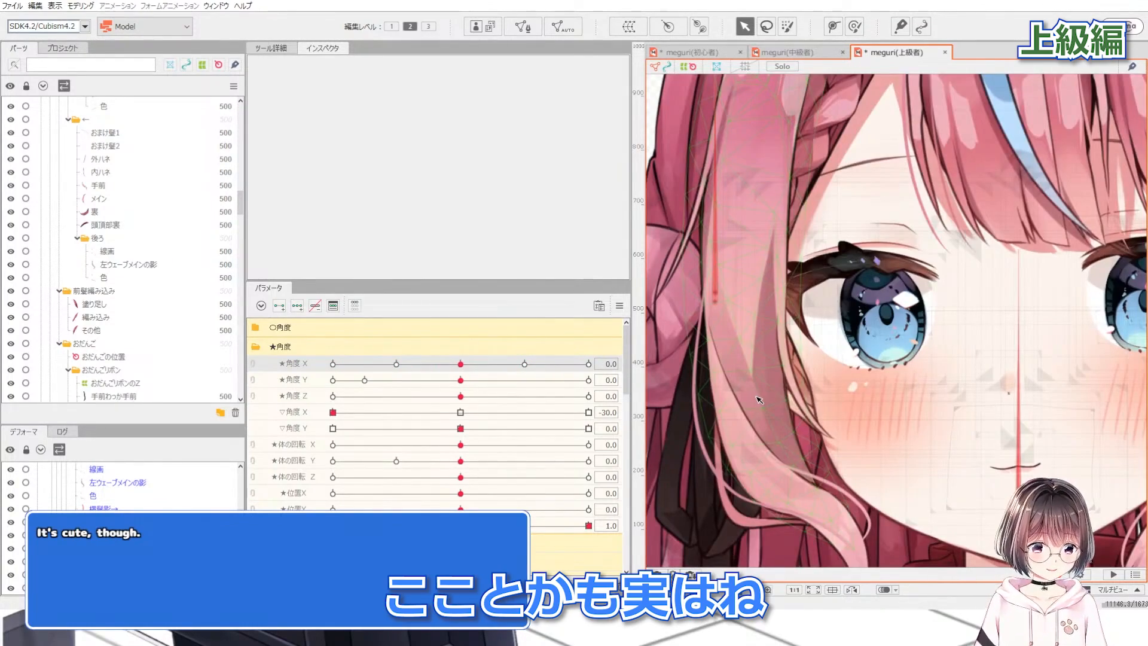
# Select the メイン side hair mesh of the ← group and turn Angle X toward -30 to see how it narrows
pyautogui.click(757, 399)
pyautogui.scroll(-2, 755, 394)
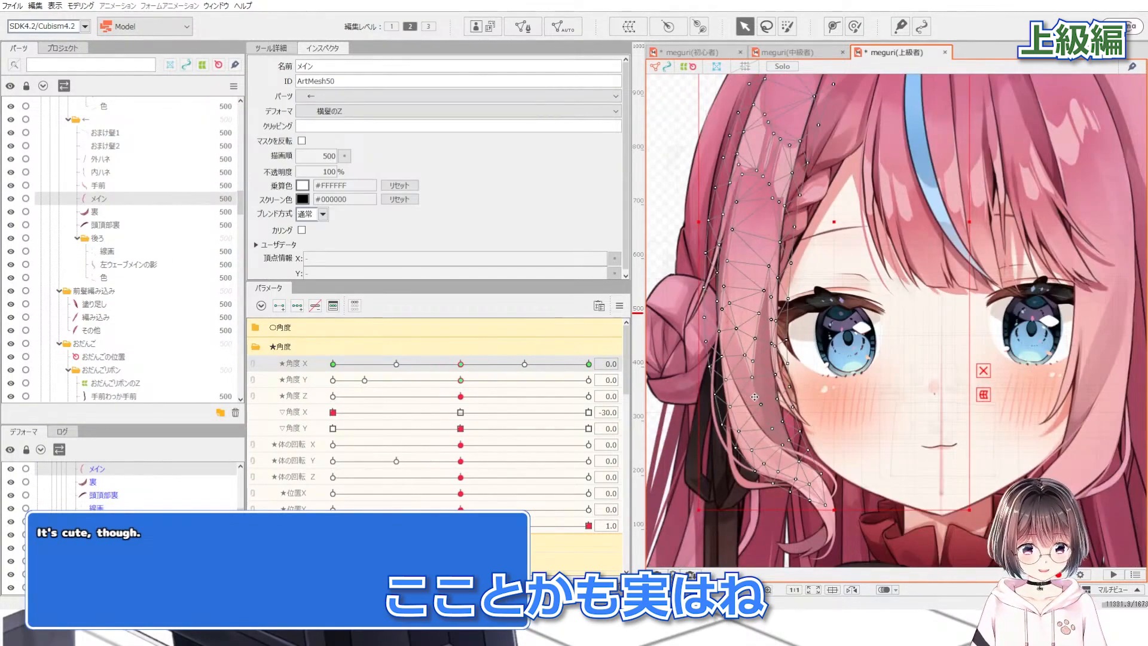
pyautogui.click(782, 66)
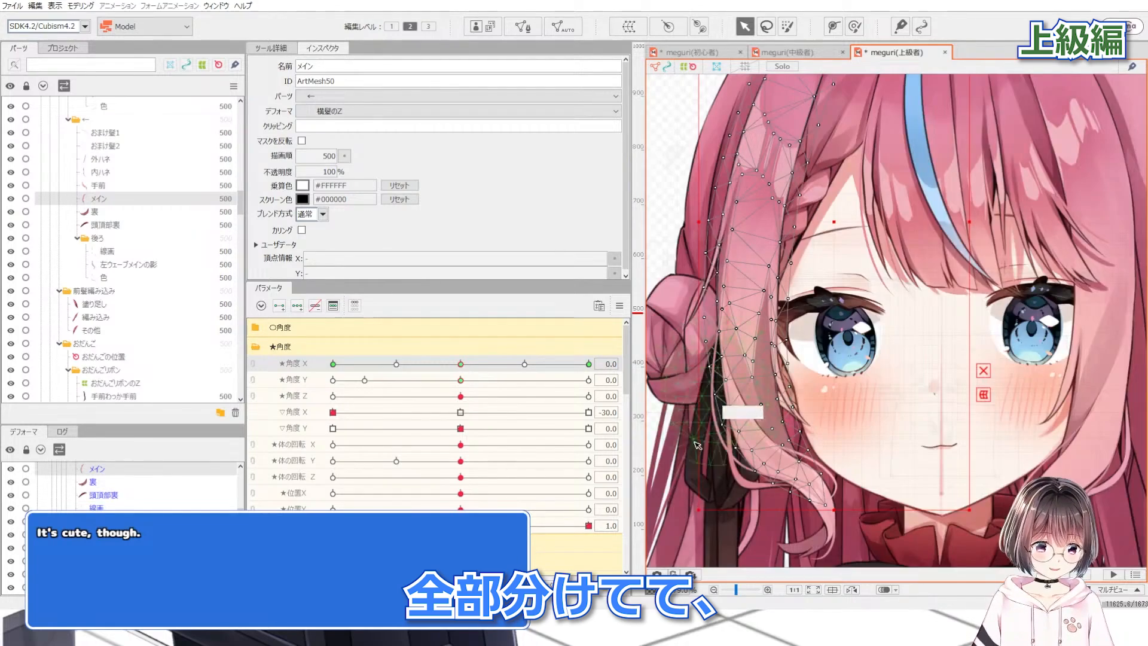
pyautogui.moveTo(461, 364); pyautogui.dragTo(334, 347)
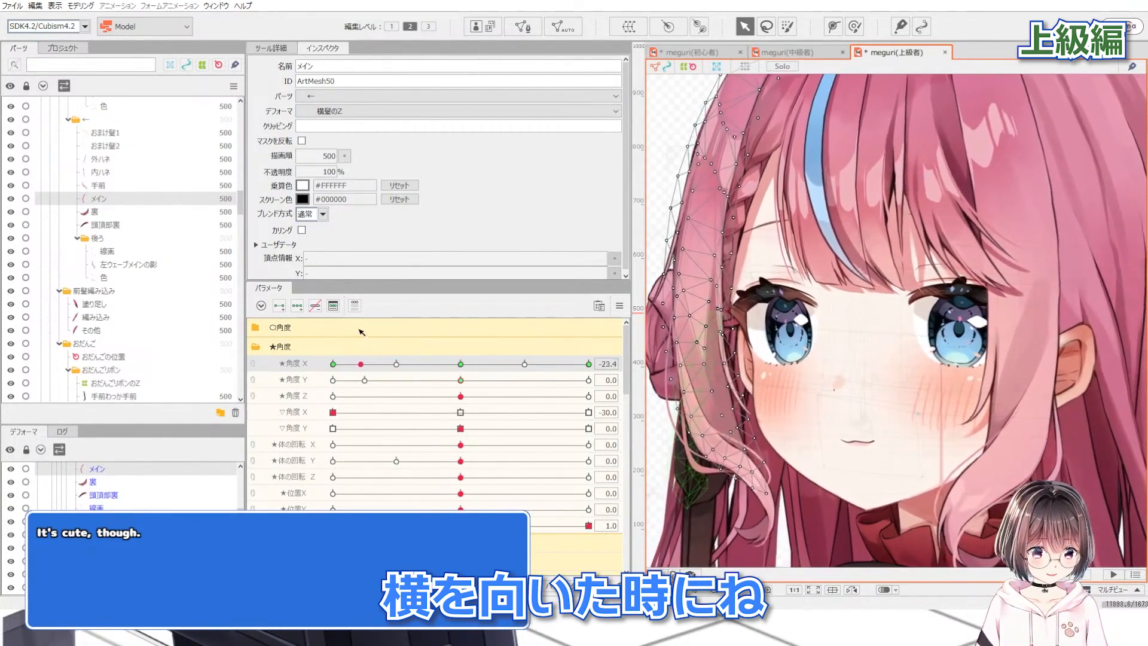
# Examine the 手前 and メイン side hair meshes of the ← group at Angle X -30
pyautogui.scroll(5, 733, 373)
pyautogui.scroll(-5, 732, 373)
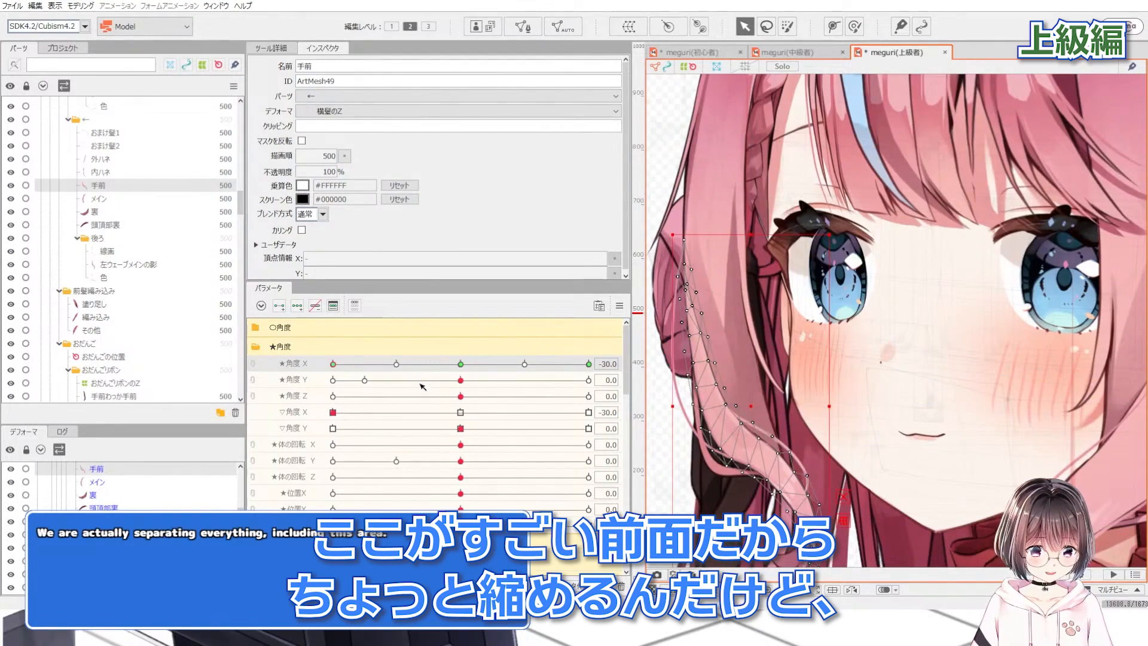
pyautogui.moveTo(333, 364)
pyautogui.mouseDown()
pyautogui.moveTo(436, 374)
pyautogui.moveTo(333, 353)
pyautogui.mouseUp()
pyautogui.click(742, 353)
pyautogui.scroll(-4, 742, 353)
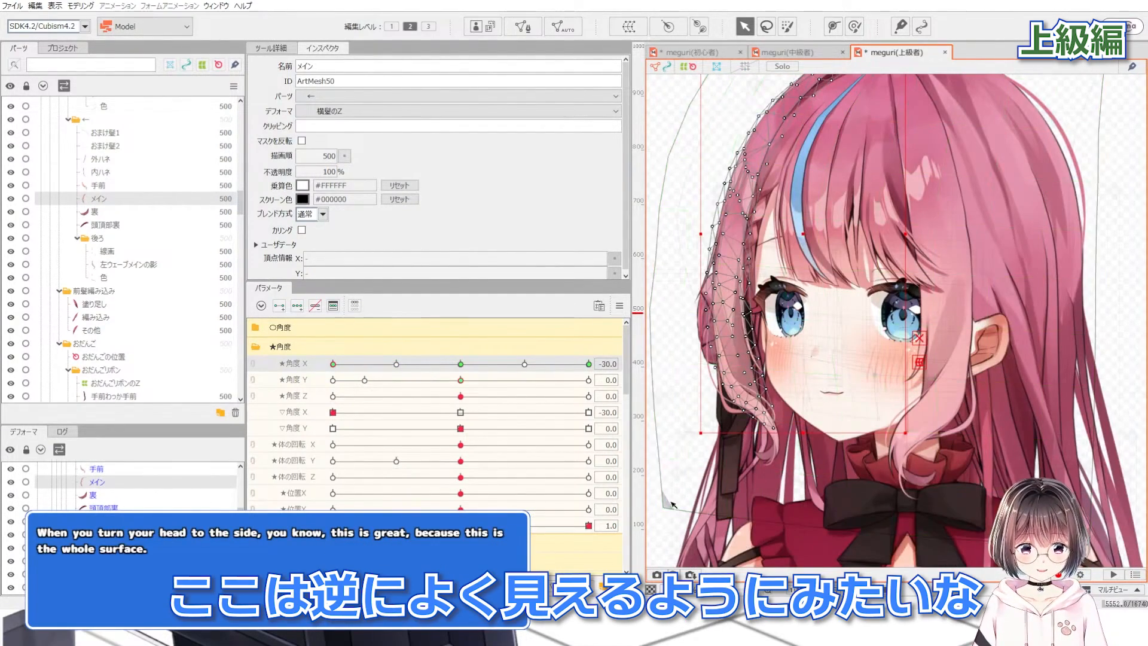
# Inspect the 裏 meshes at the side hair tips on both sides and the 手前 mesh of the → group at Angle X -30
pyautogui.scroll(5, 792, 447)
pyautogui.click(750, 456)
pyautogui.scroll(-4, 750, 456)
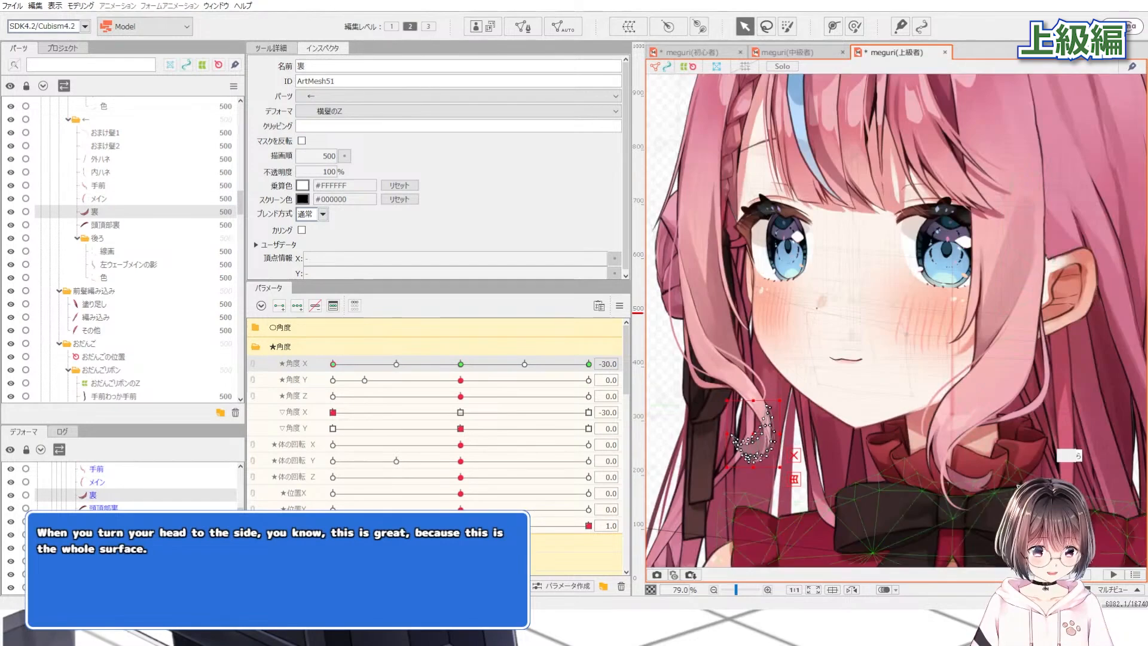
pyautogui.scroll(5, 933, 481)
pyautogui.click(941, 495)
pyautogui.scroll(-4, 866, 495)
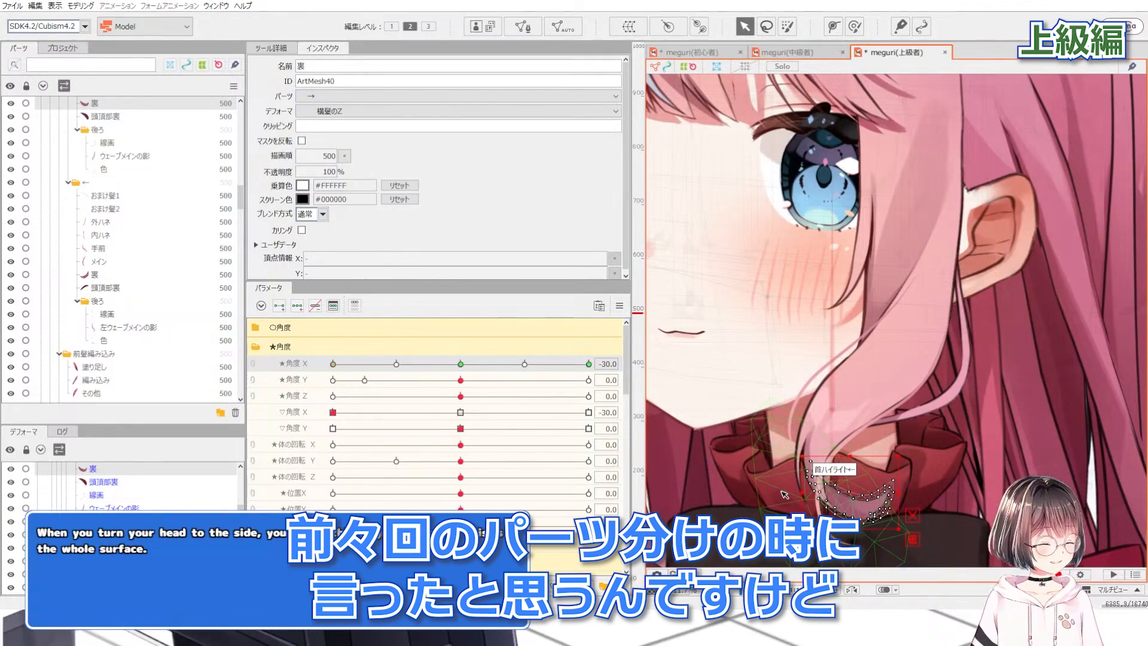
pyautogui.scroll(-3, 907, 333)
pyautogui.click(828, 357)
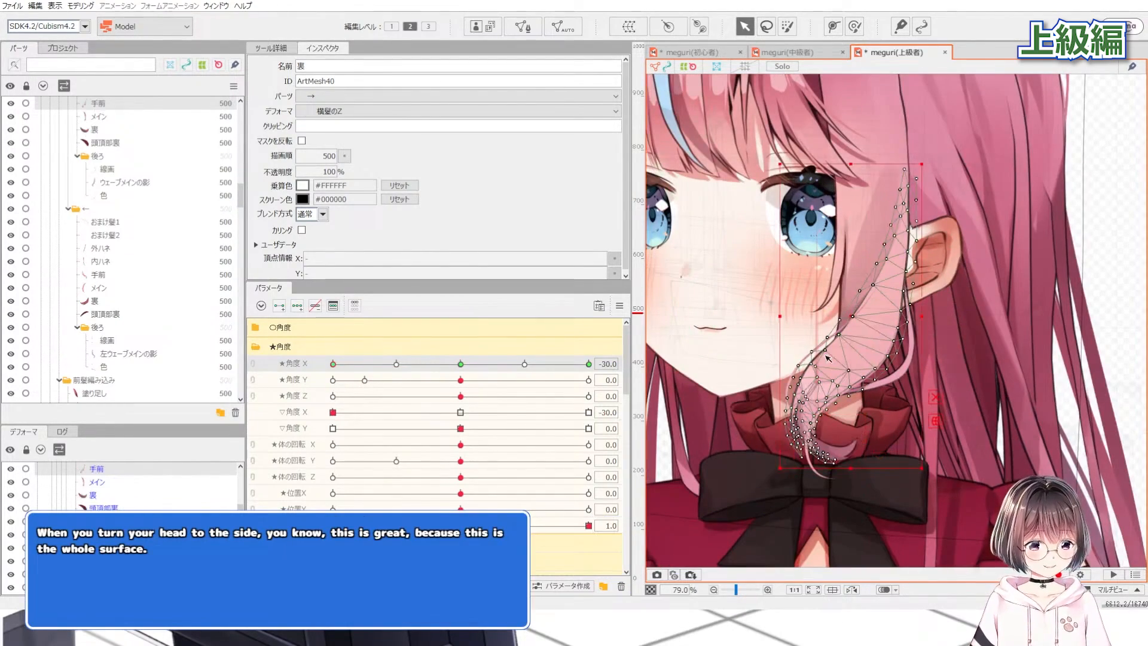
# Swing Angle X on the advanced model without a selection, and compare the side hair across all three models at Angle X -30
pyautogui.moveTo(482, 359); pyautogui.dragTo(378, 352)
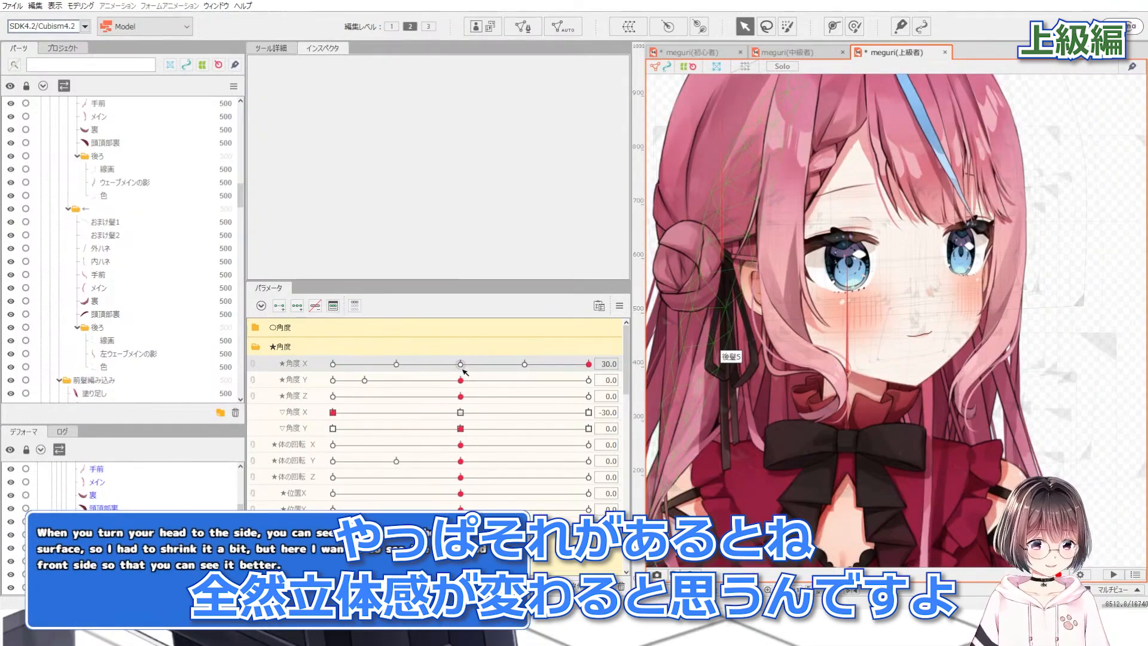
pyautogui.moveTo(461, 364); pyautogui.dragTo(571, 366)
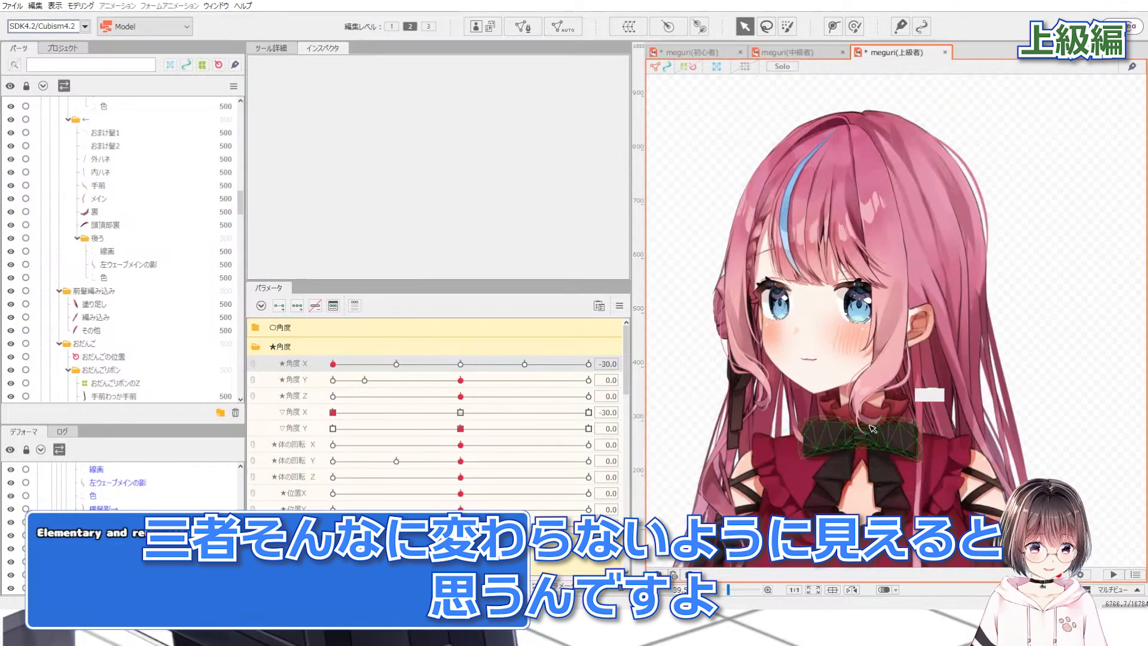
pyautogui.click(764, 53)
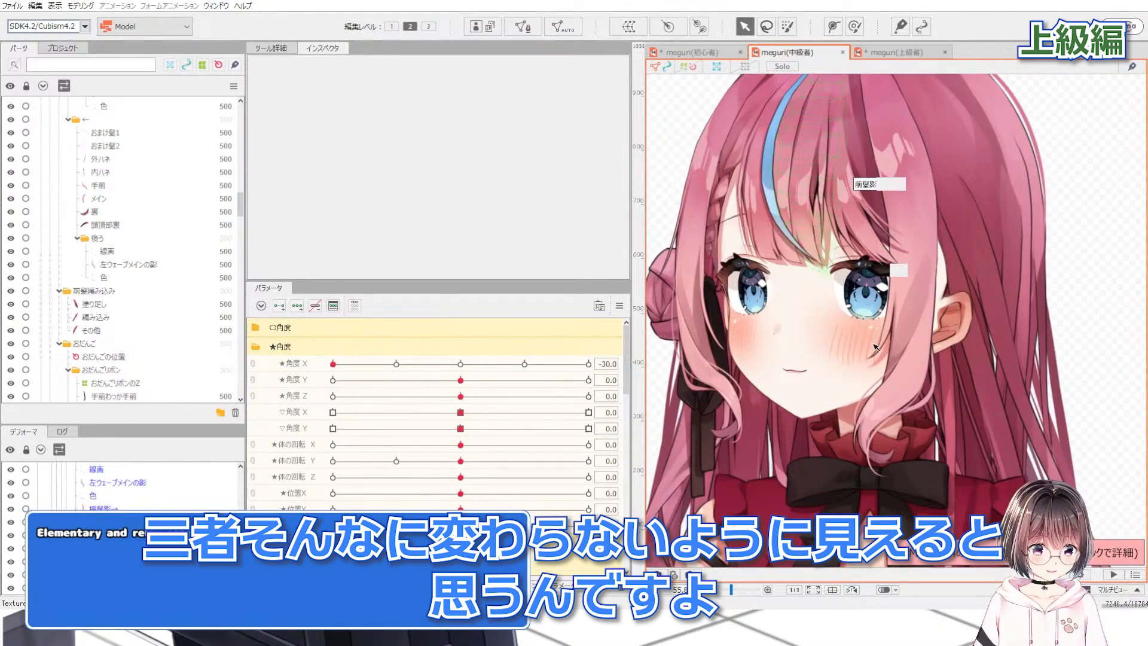
pyautogui.scroll(-3, 874, 347)
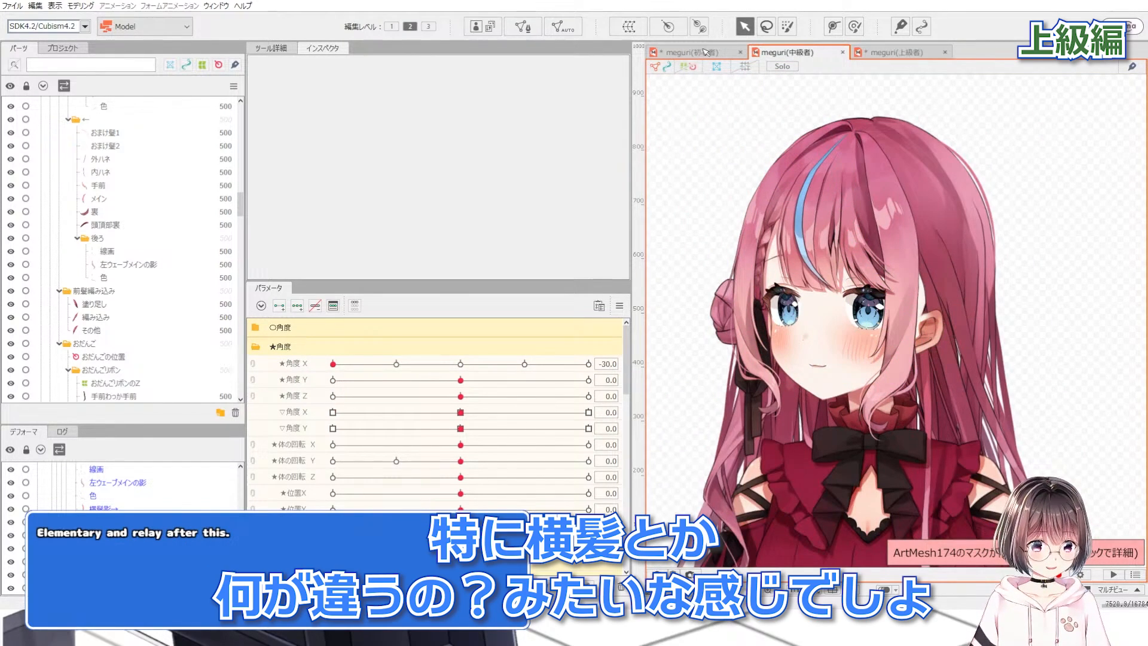
pyautogui.click(704, 52)
pyautogui.click(801, 52)
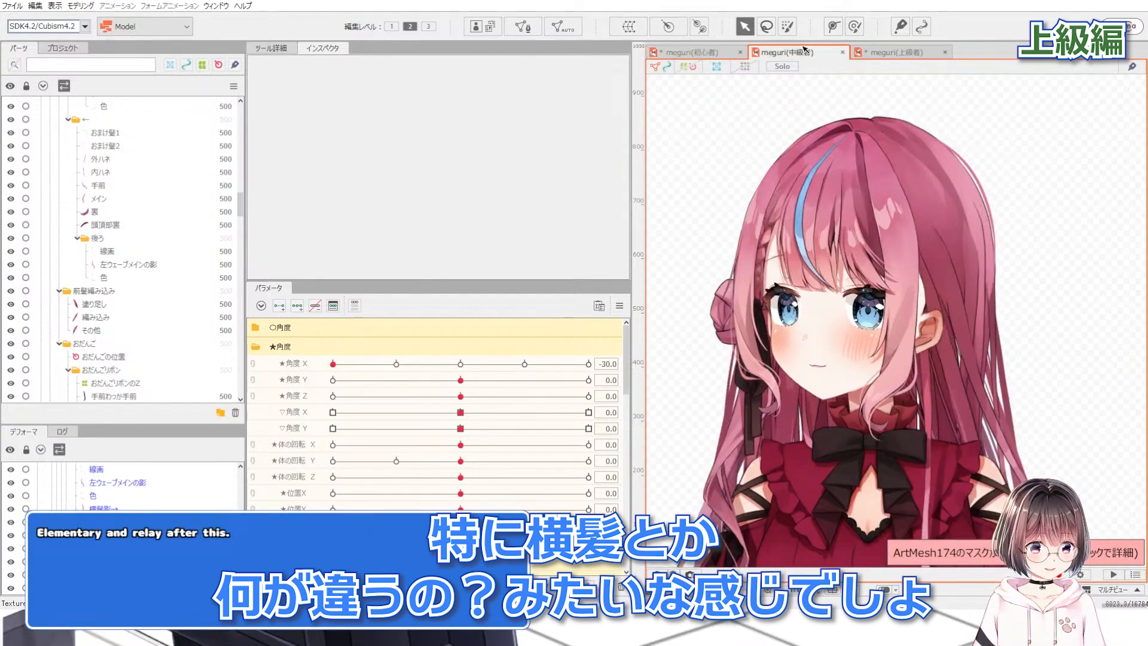
pyautogui.click(897, 53)
pyautogui.click(714, 55)
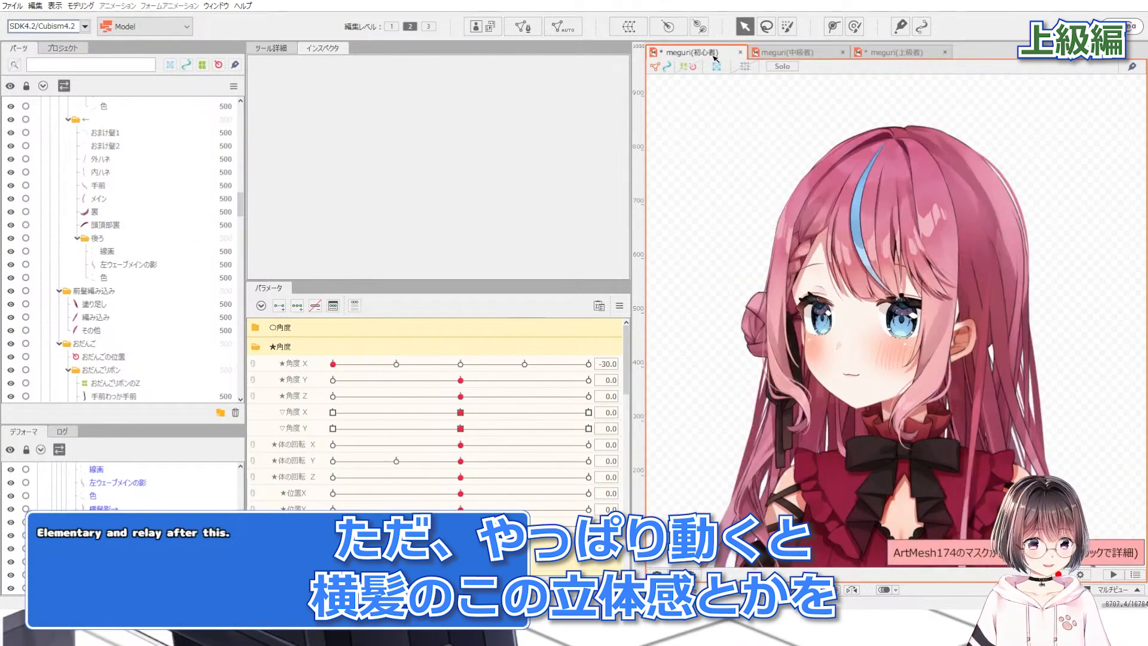
# Swing Angle X on the beginner (初心者) model and on the advanced (上級者) model to compare their side hair movement
pyautogui.scroll(3, 829, 409)
pyautogui.moveTo(462, 364); pyautogui.dragTo(344, 349)
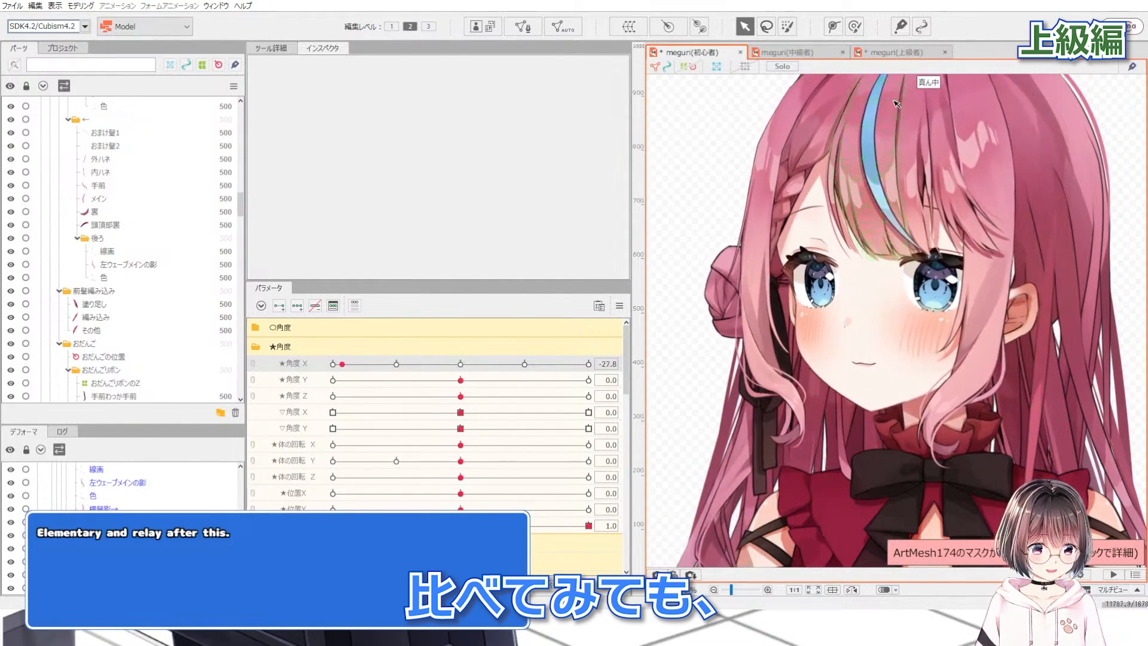
pyautogui.click(895, 52)
pyautogui.moveTo(446, 355); pyautogui.dragTo(530, 376)
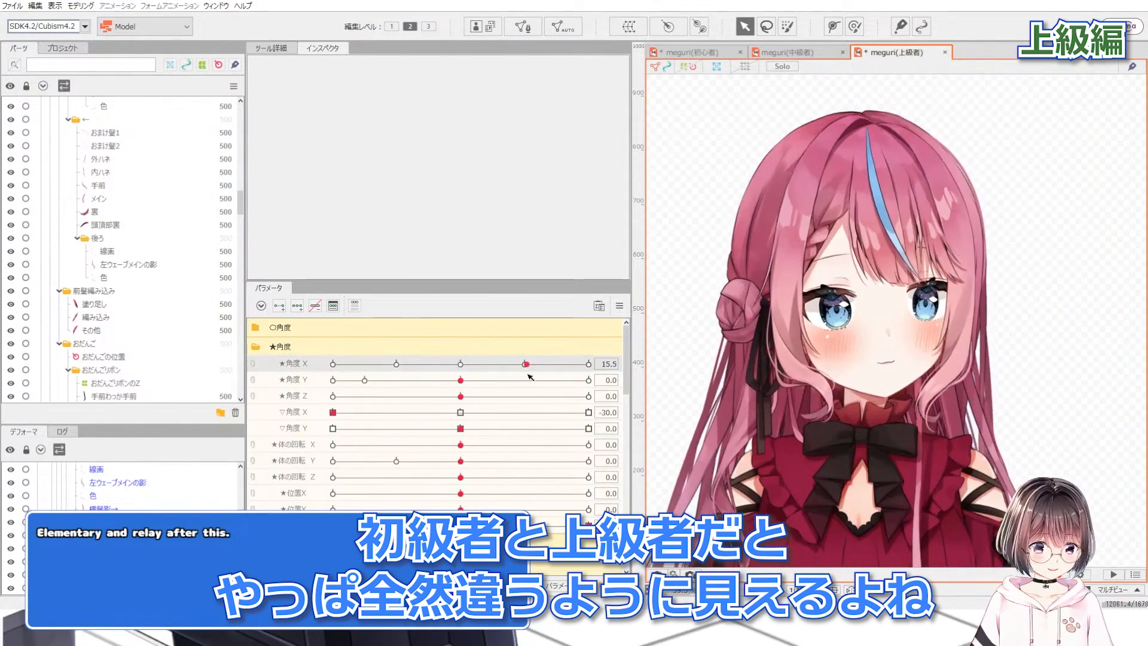
pyautogui.moveTo(356, 365); pyautogui.dragTo(461, 409)
# Examine the 真ん中 and 奥 meshes of the advanced model's 結んだ髪 part while turning Angle X to negative values
pyautogui.scroll(3, 777, 299)
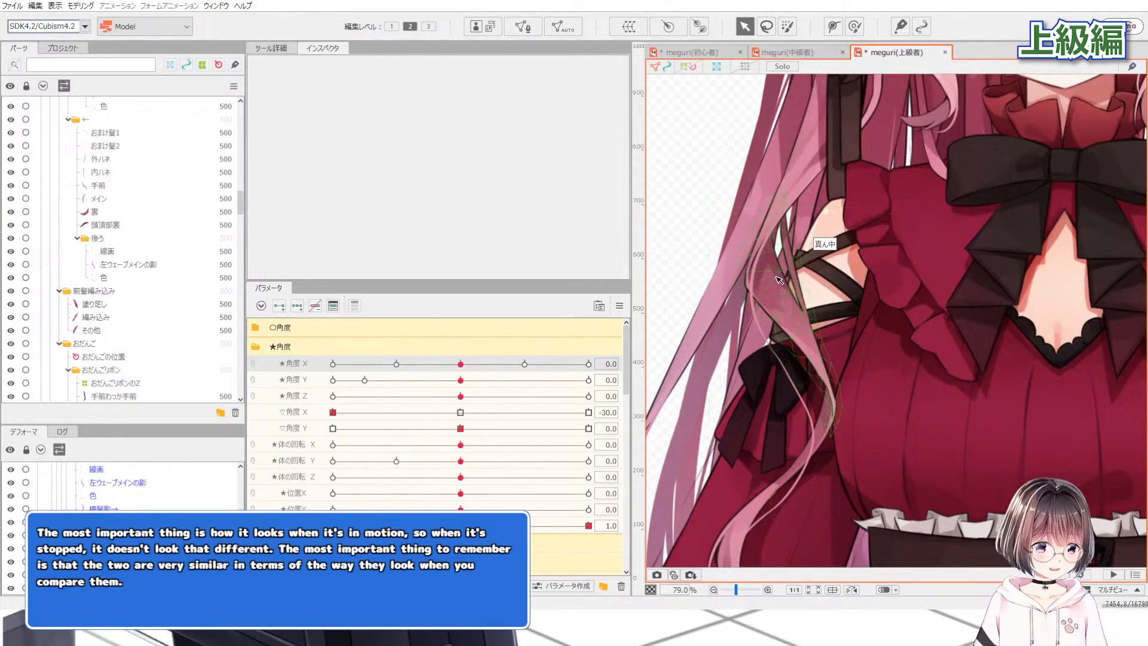
pyautogui.click(756, 335)
pyautogui.click(673, 300)
pyautogui.moveTo(460, 364); pyautogui.dragTo(402, 365)
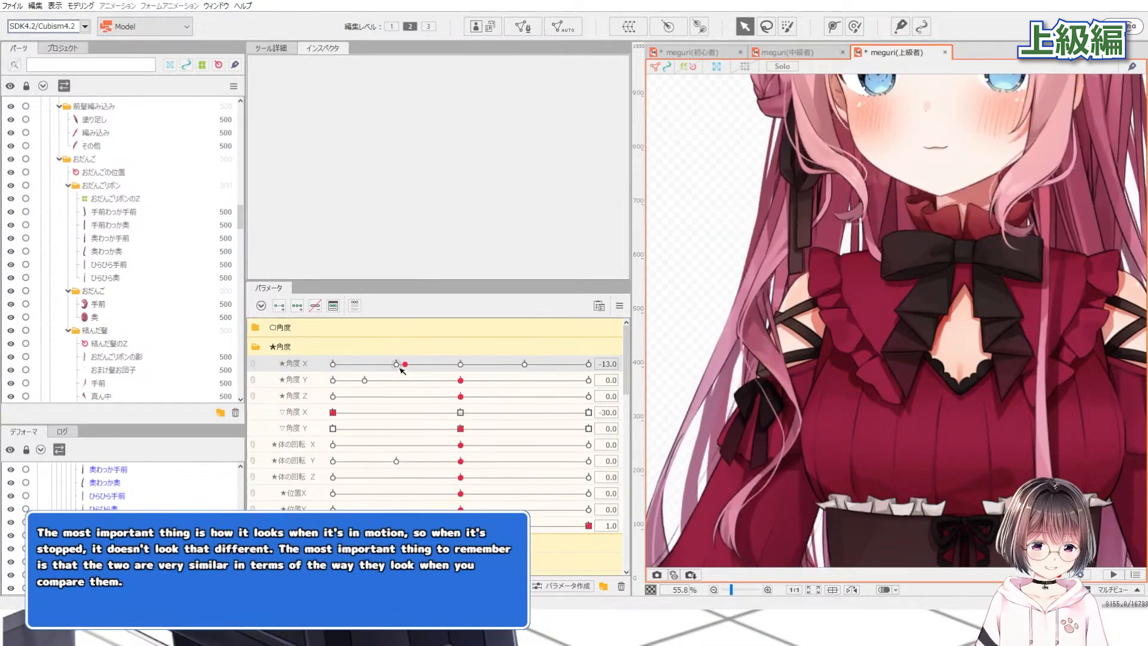
pyautogui.click(777, 251)
pyautogui.scroll(2, 776, 251)
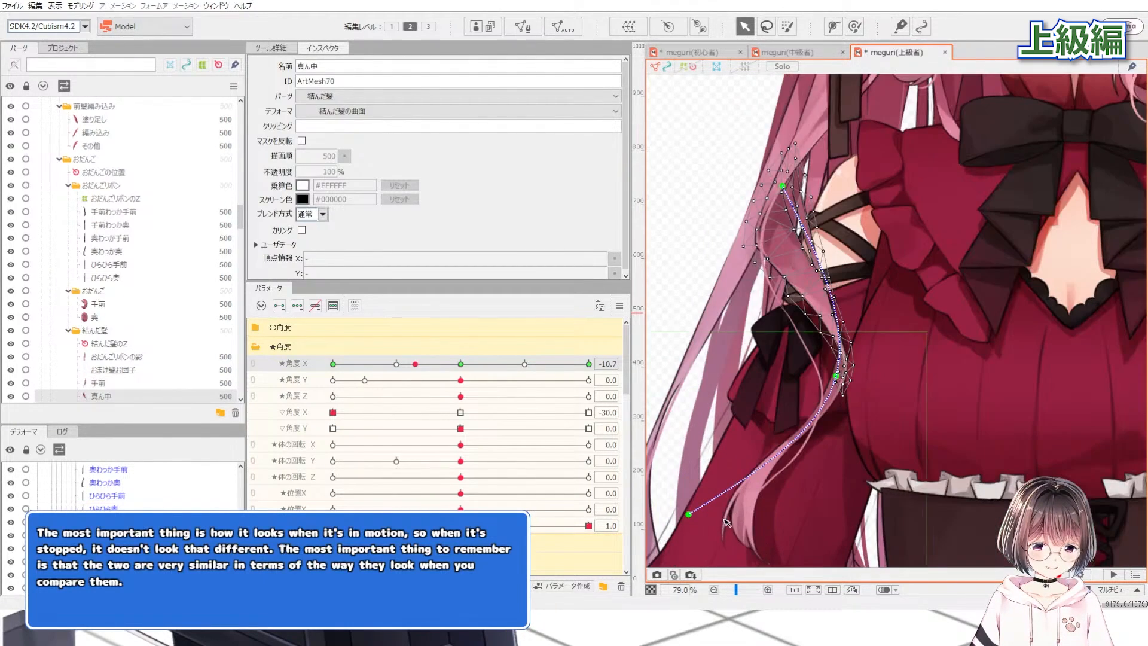
pyautogui.click(749, 507)
pyautogui.scroll(-2, 837, 449)
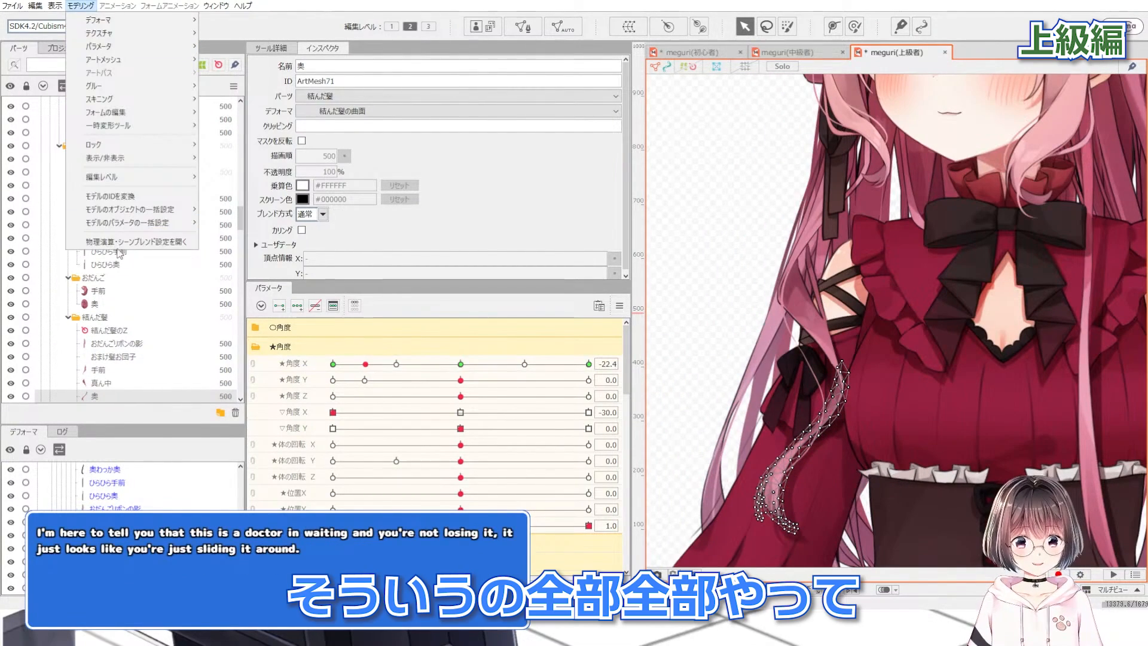
# Open the physics and scene blend settings for the advanced model
pyautogui.press('Return')
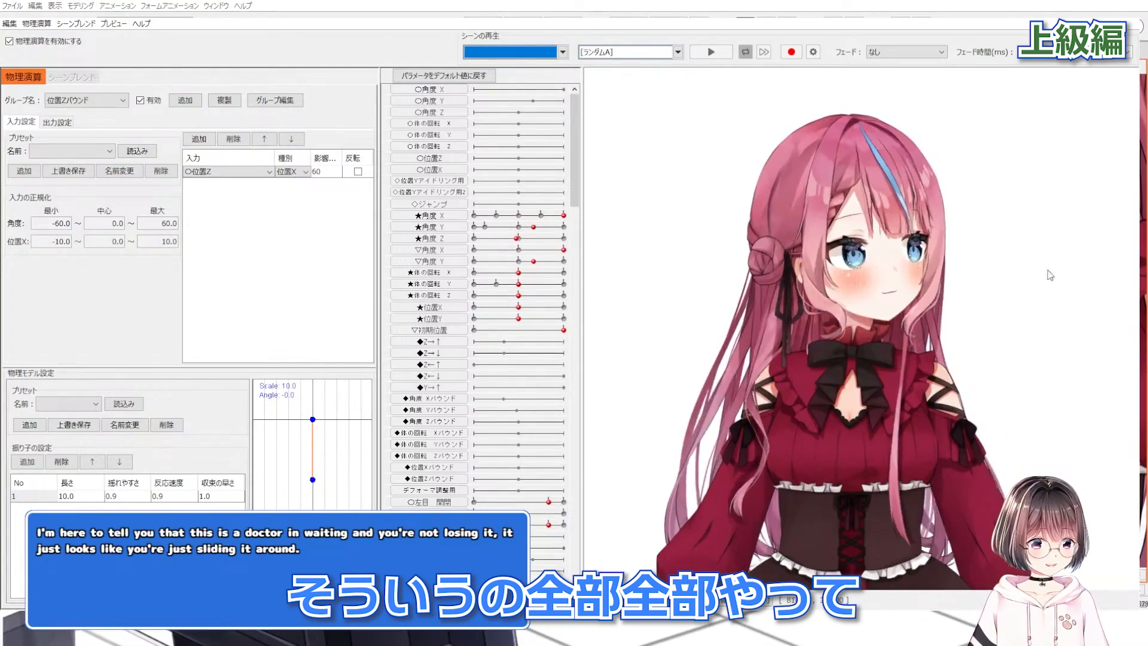